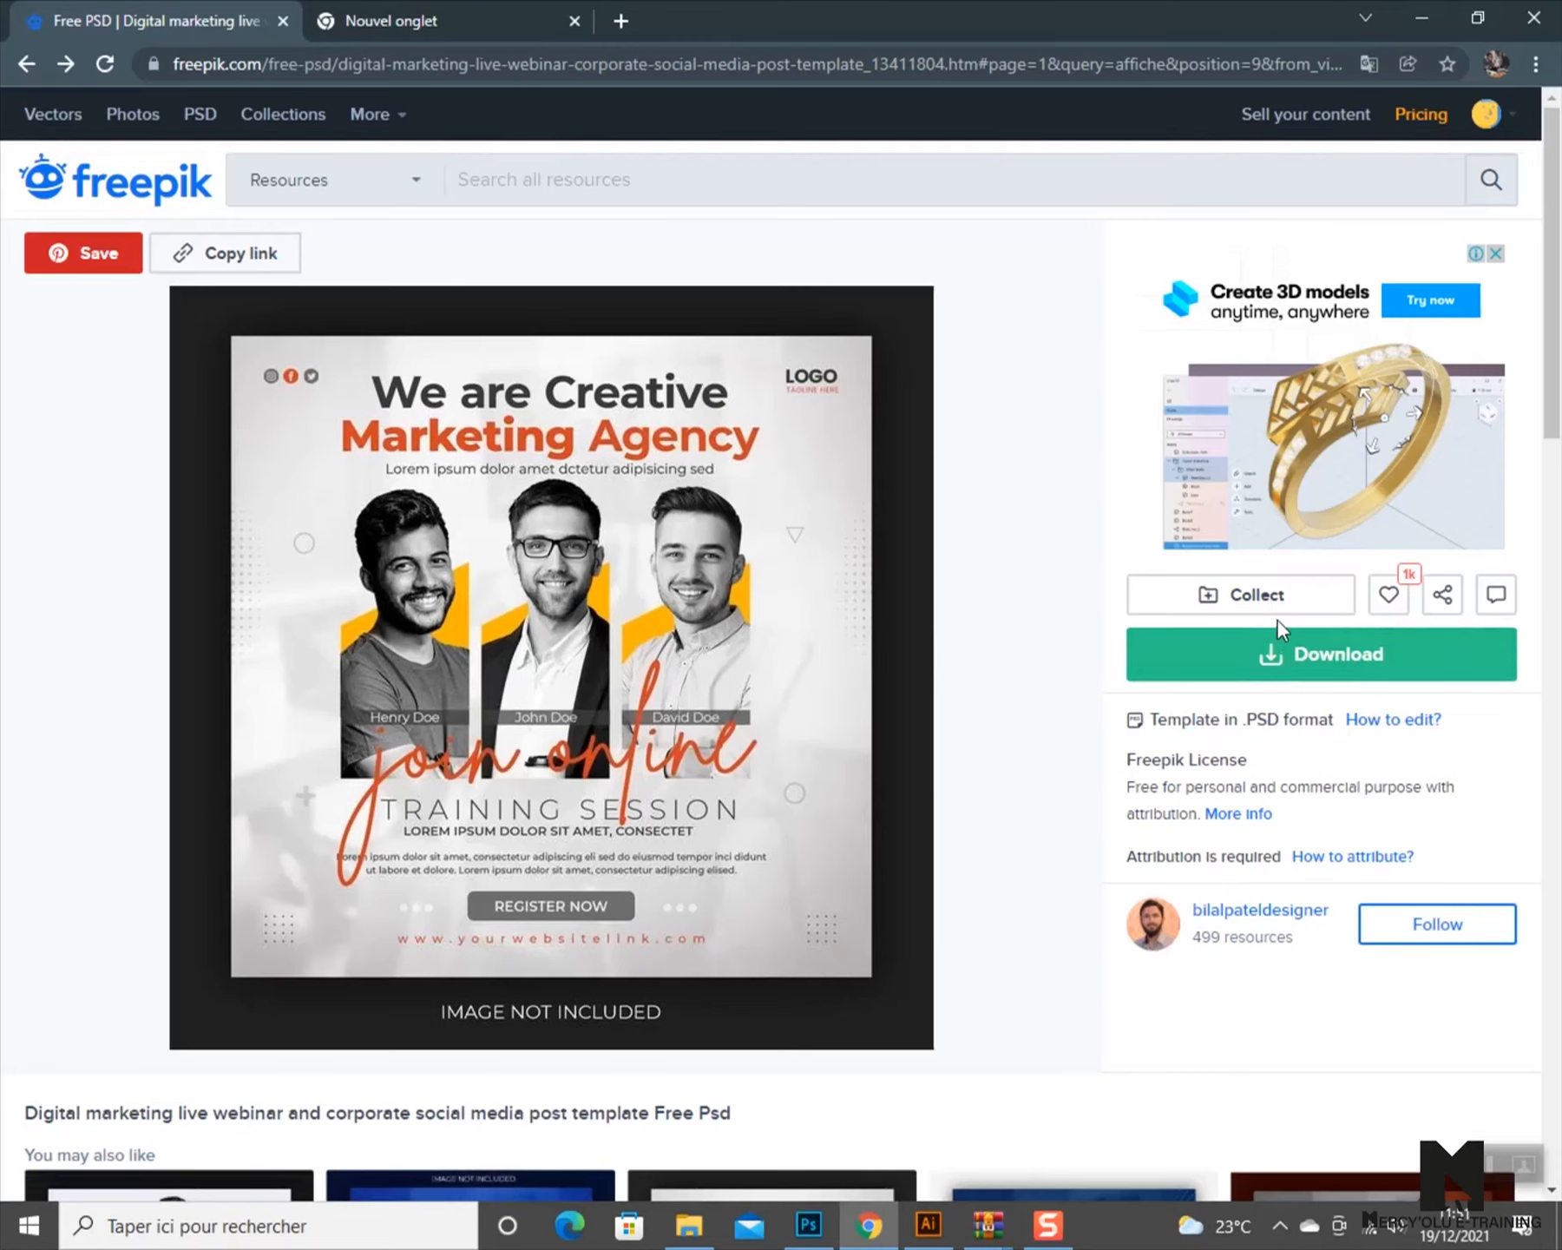
- Open 57.psd from the black-friday-fashion-sale zip archive on the desktop in Adobe Photoshop CC 2019 and update its text layers
{"action": "left_click", "coordinate": [1427, 19]}
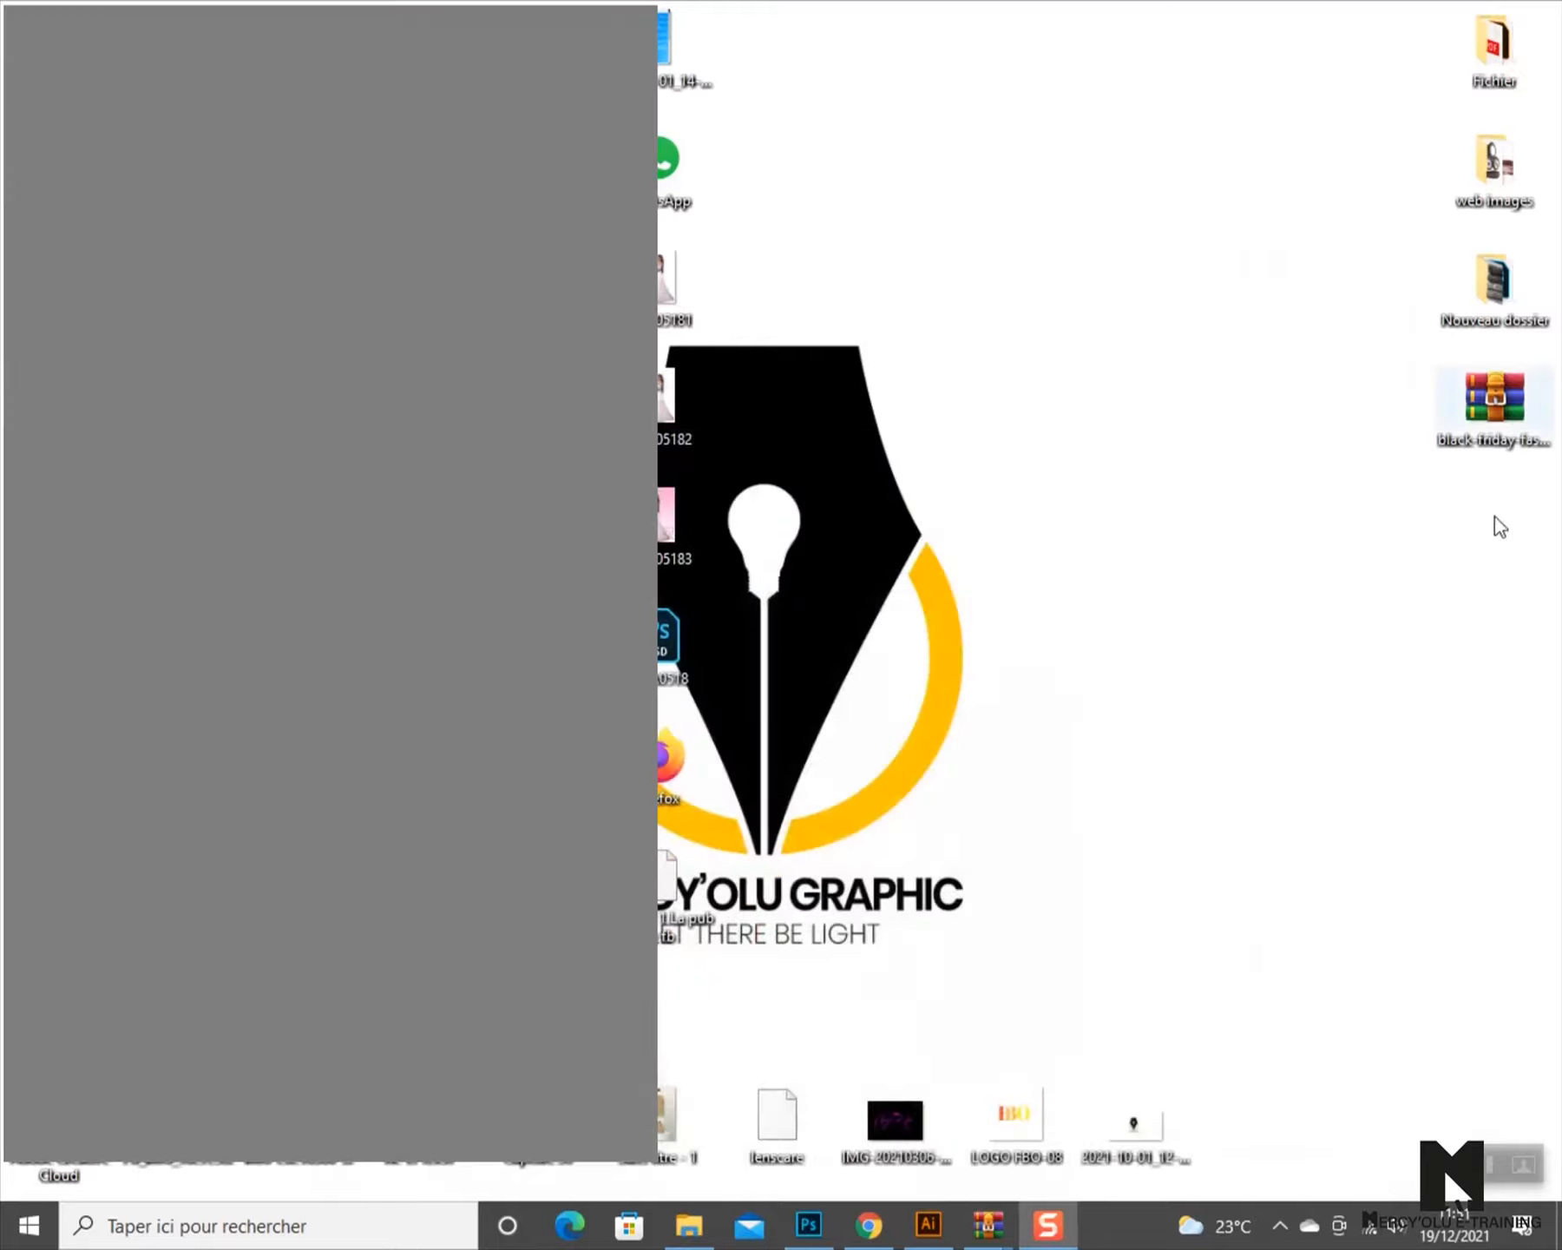
{"action": "double_click", "coordinate": [1490, 392]}
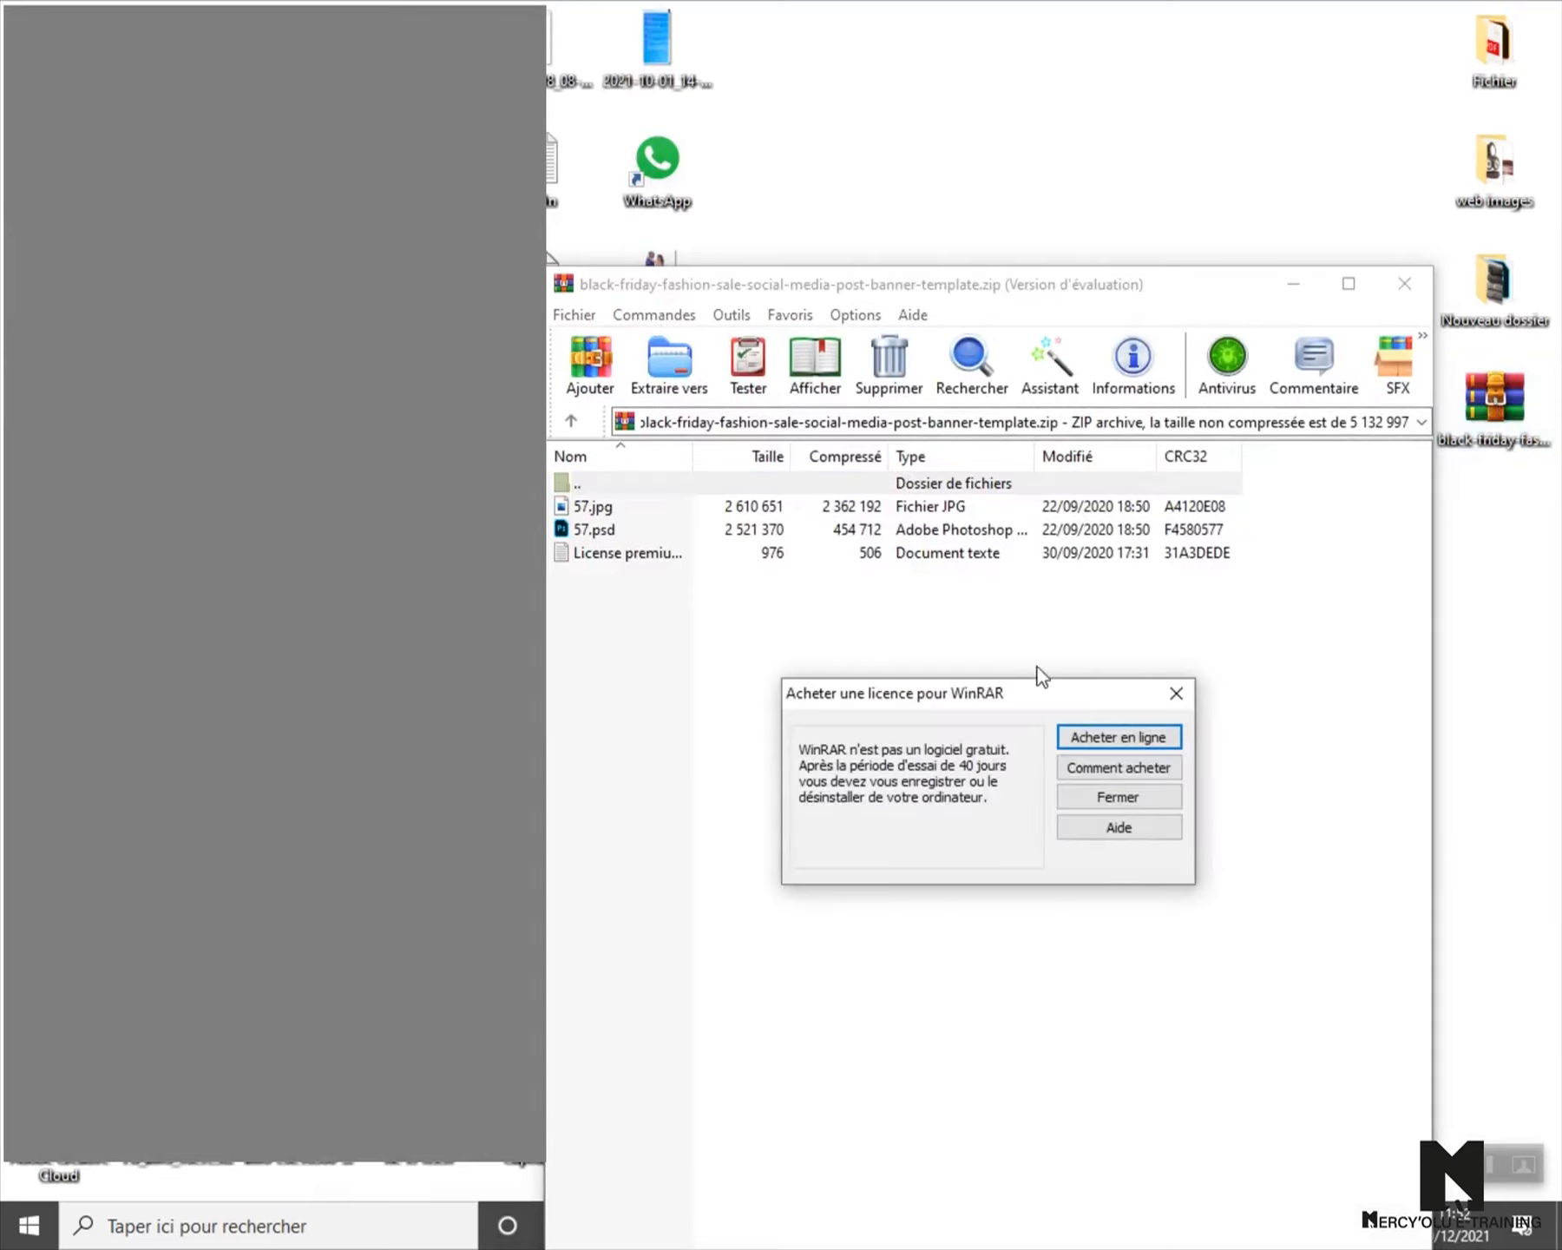
{"action": "left_click", "coordinate": [1174, 693]}
{"action": "double_click", "coordinate": [581, 529]}
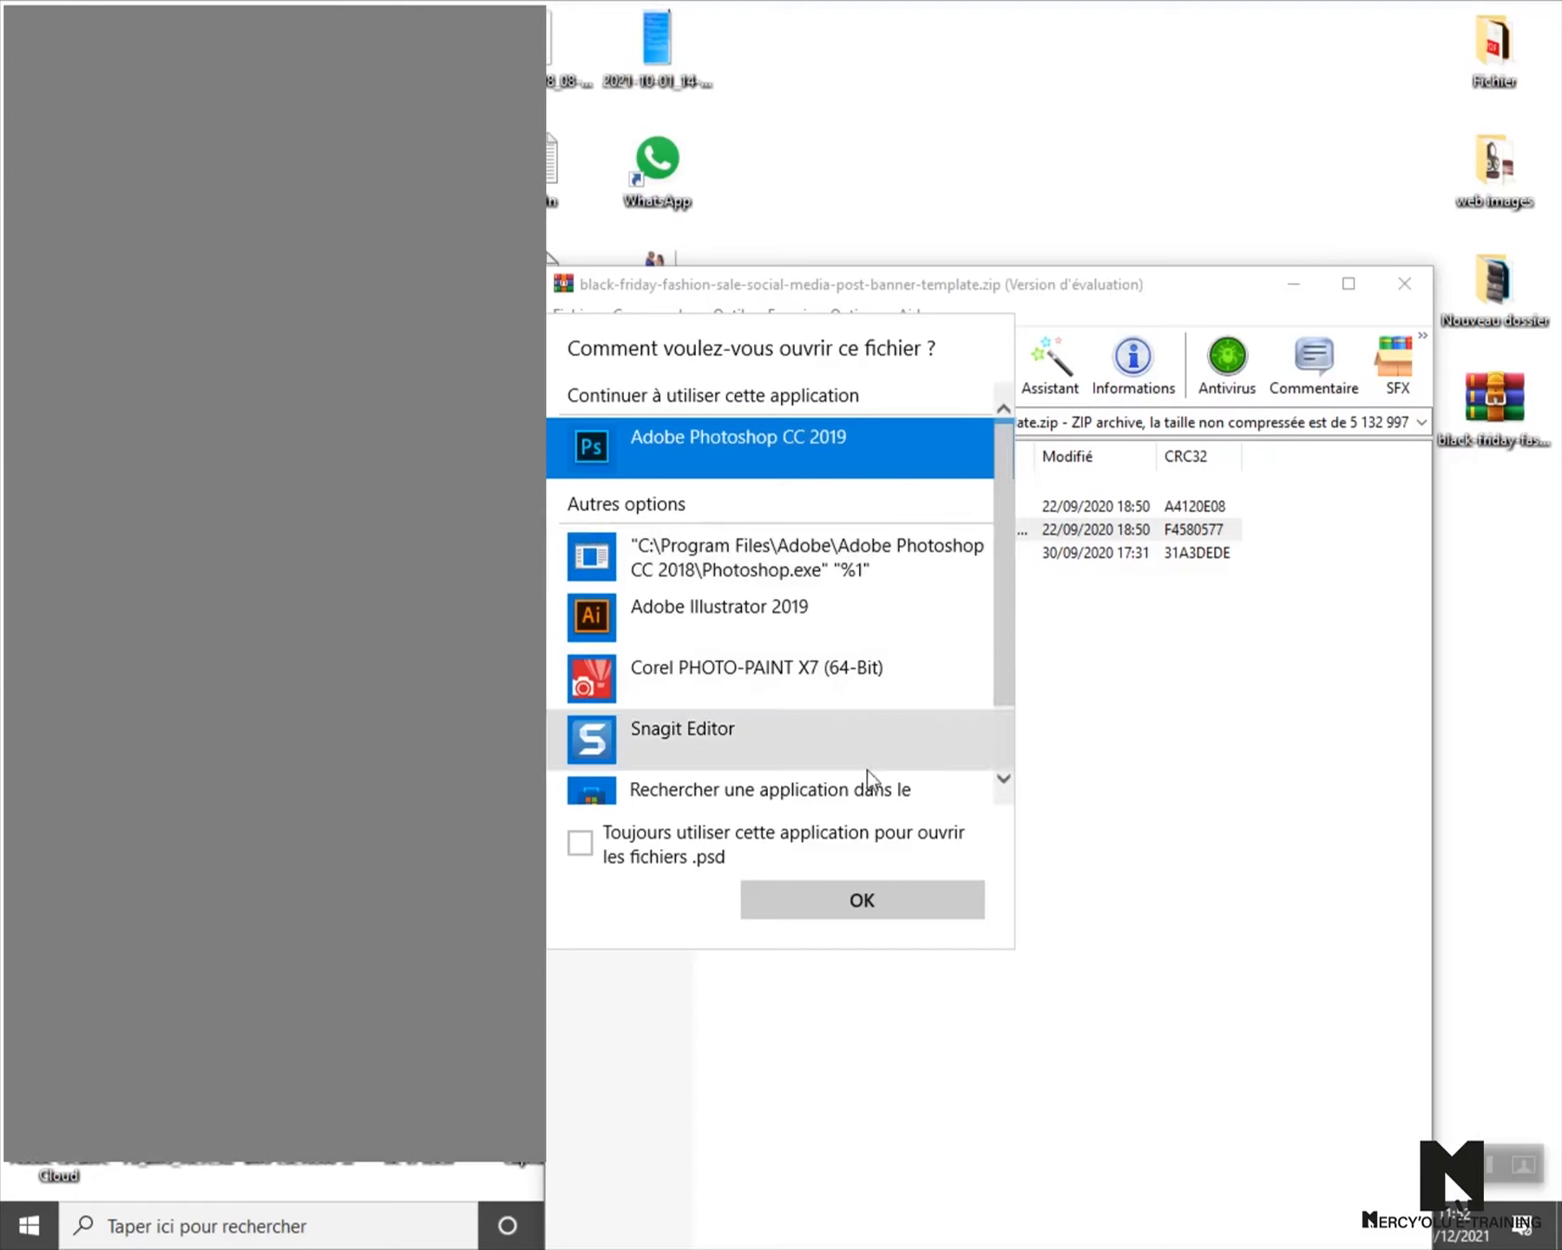
{"action": "left_click", "coordinate": [864, 896]}
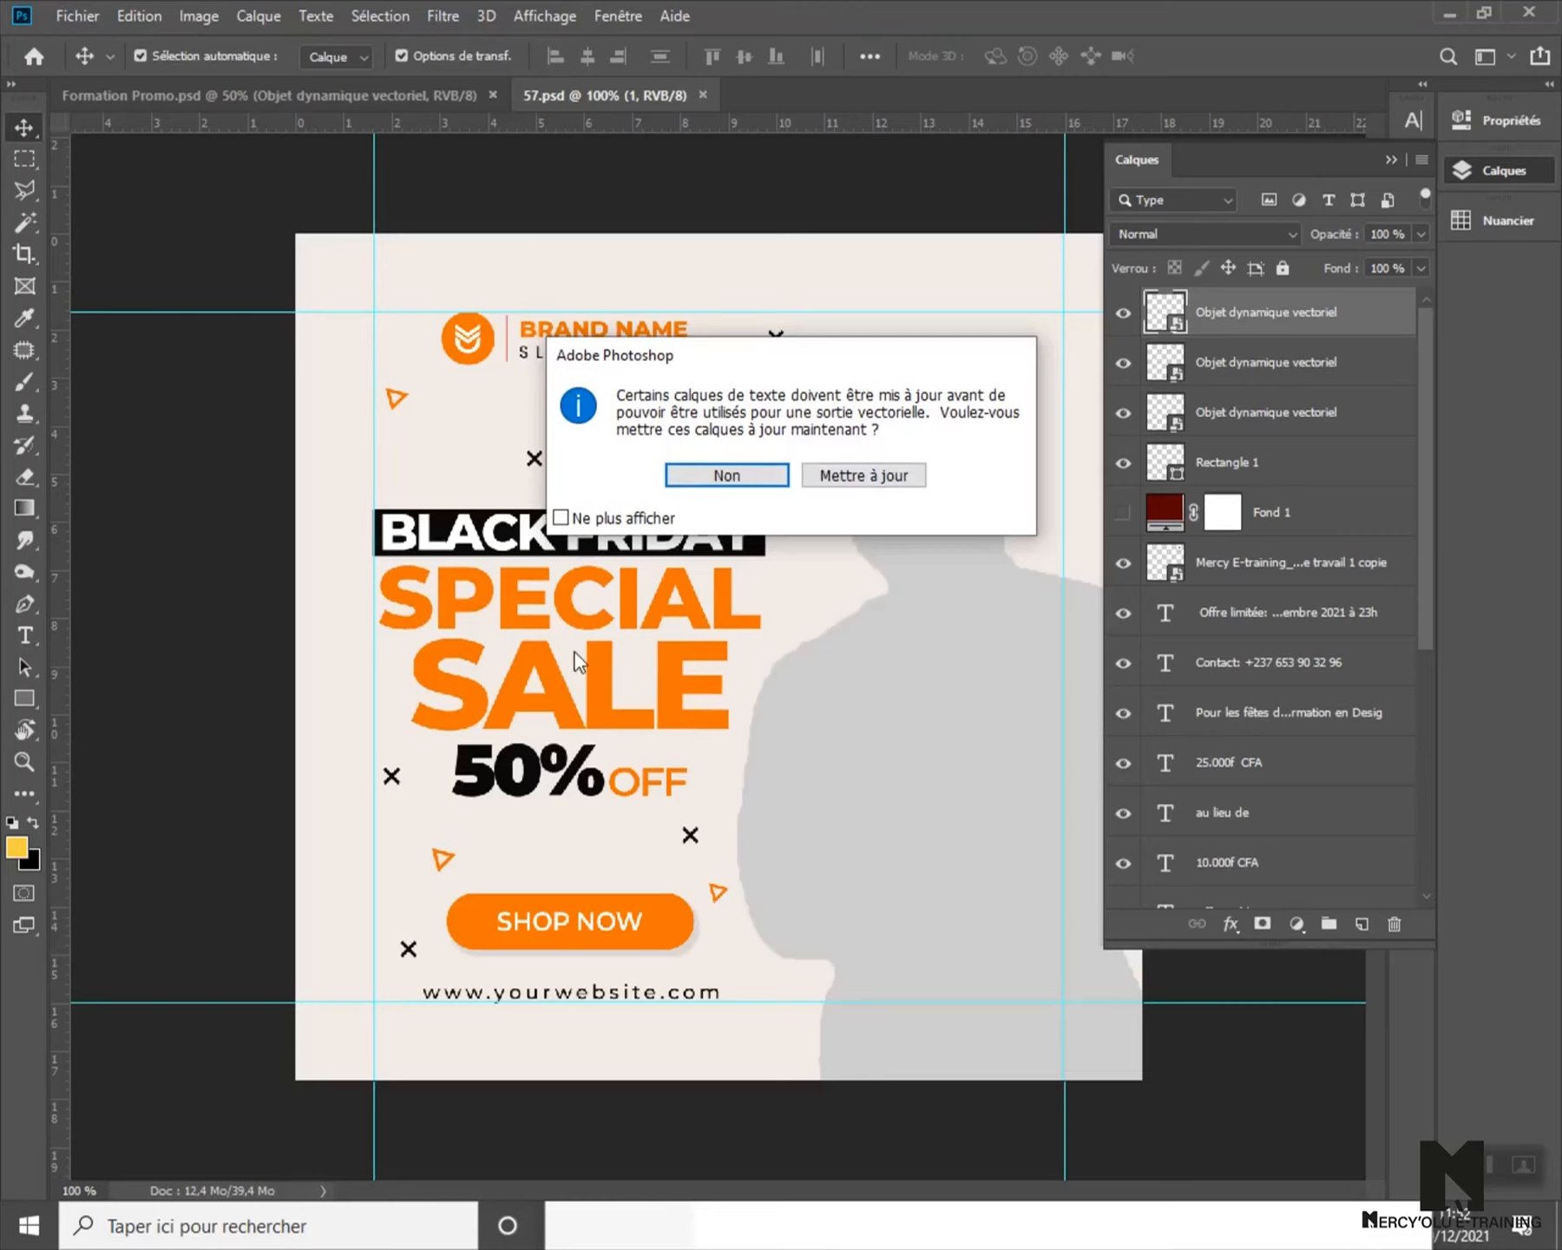
{"action": "left_click", "coordinate": [847, 476]}
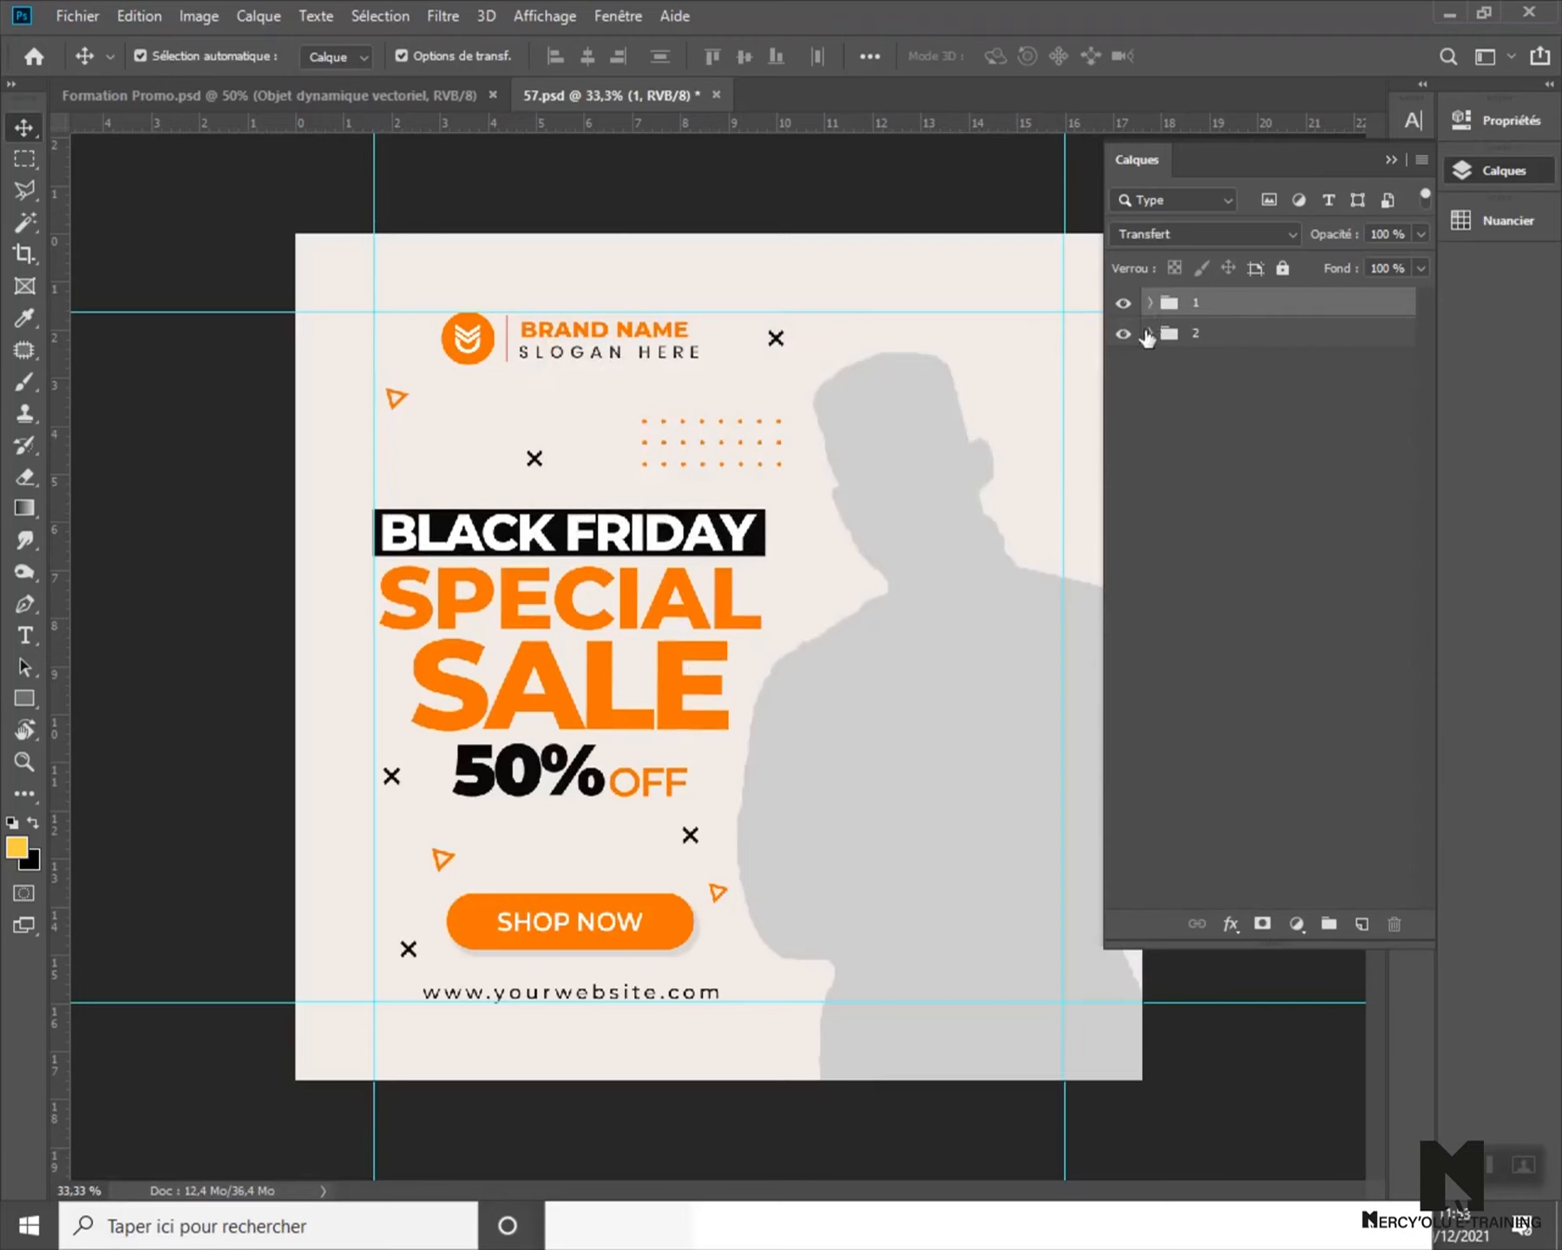
- Compare the two poster versions by hiding and showing group 1, and examine its Logo, Text, Image and Object subgroups
{"action": "left_click", "coordinate": [1123, 304]}
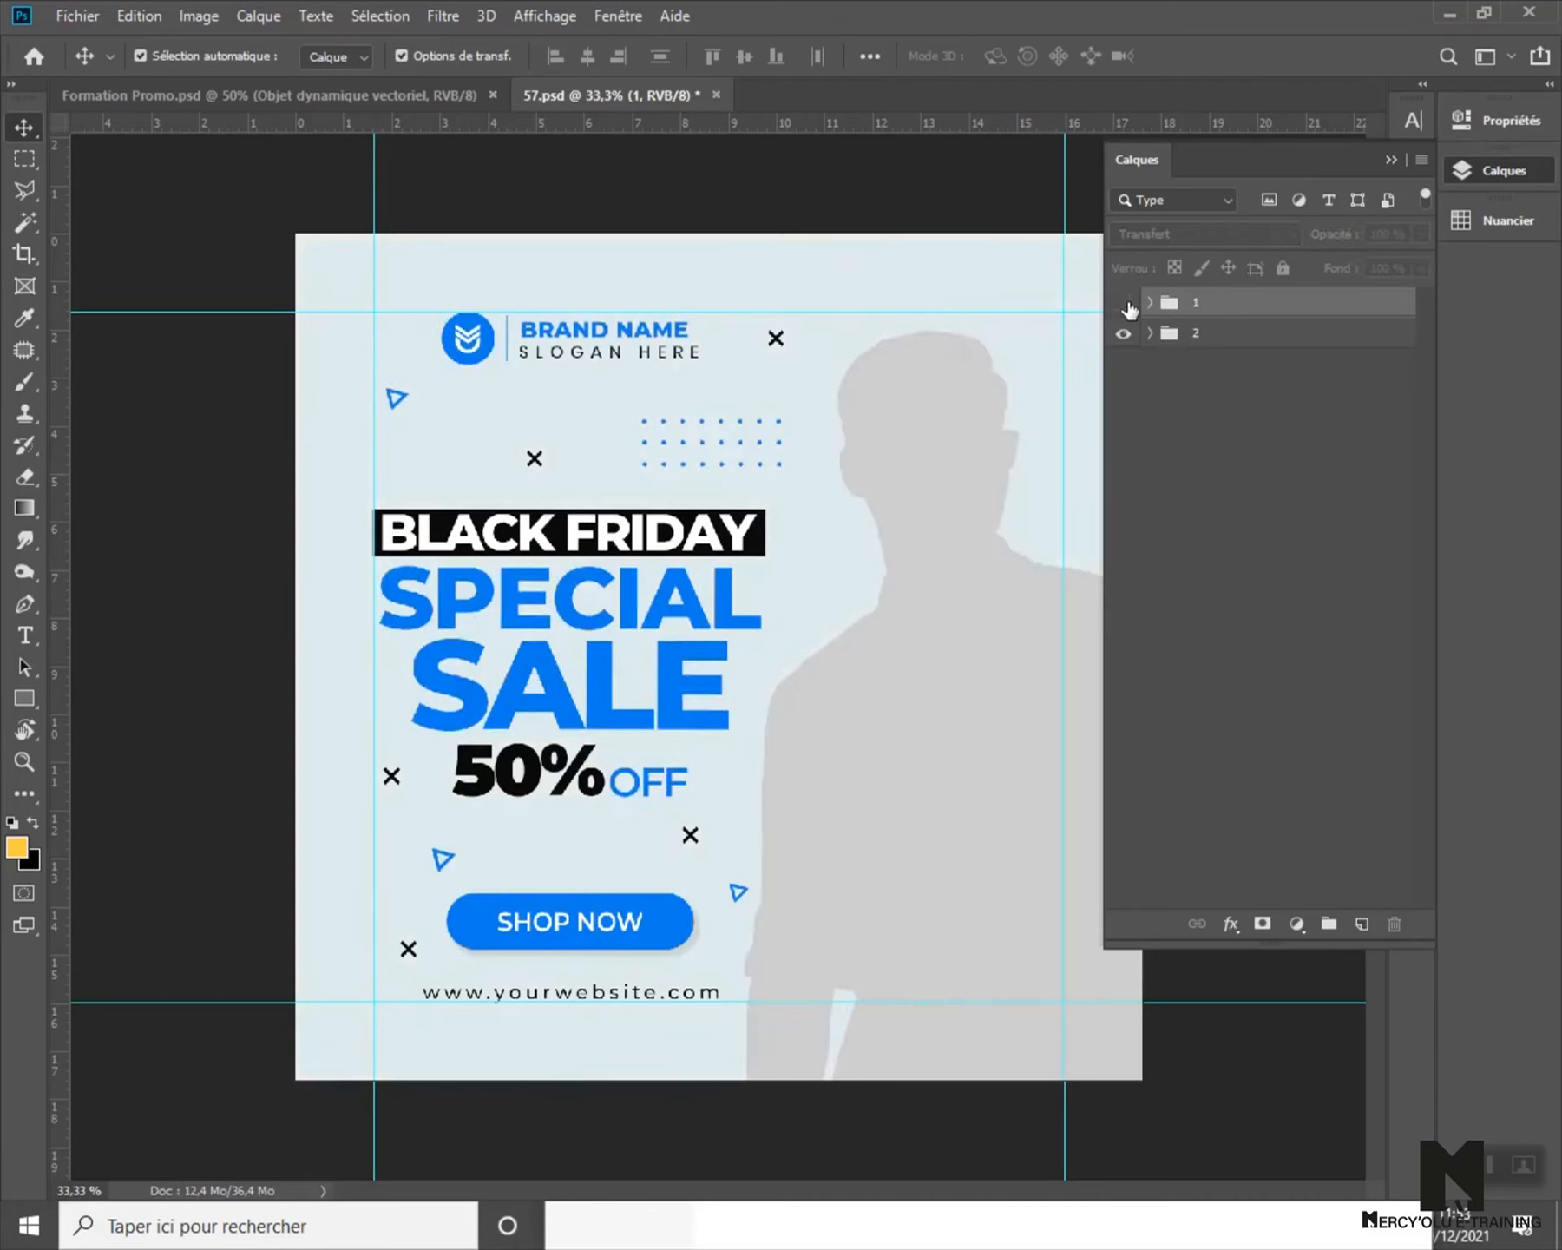
{"action": "left_click", "coordinate": [1124, 305]}
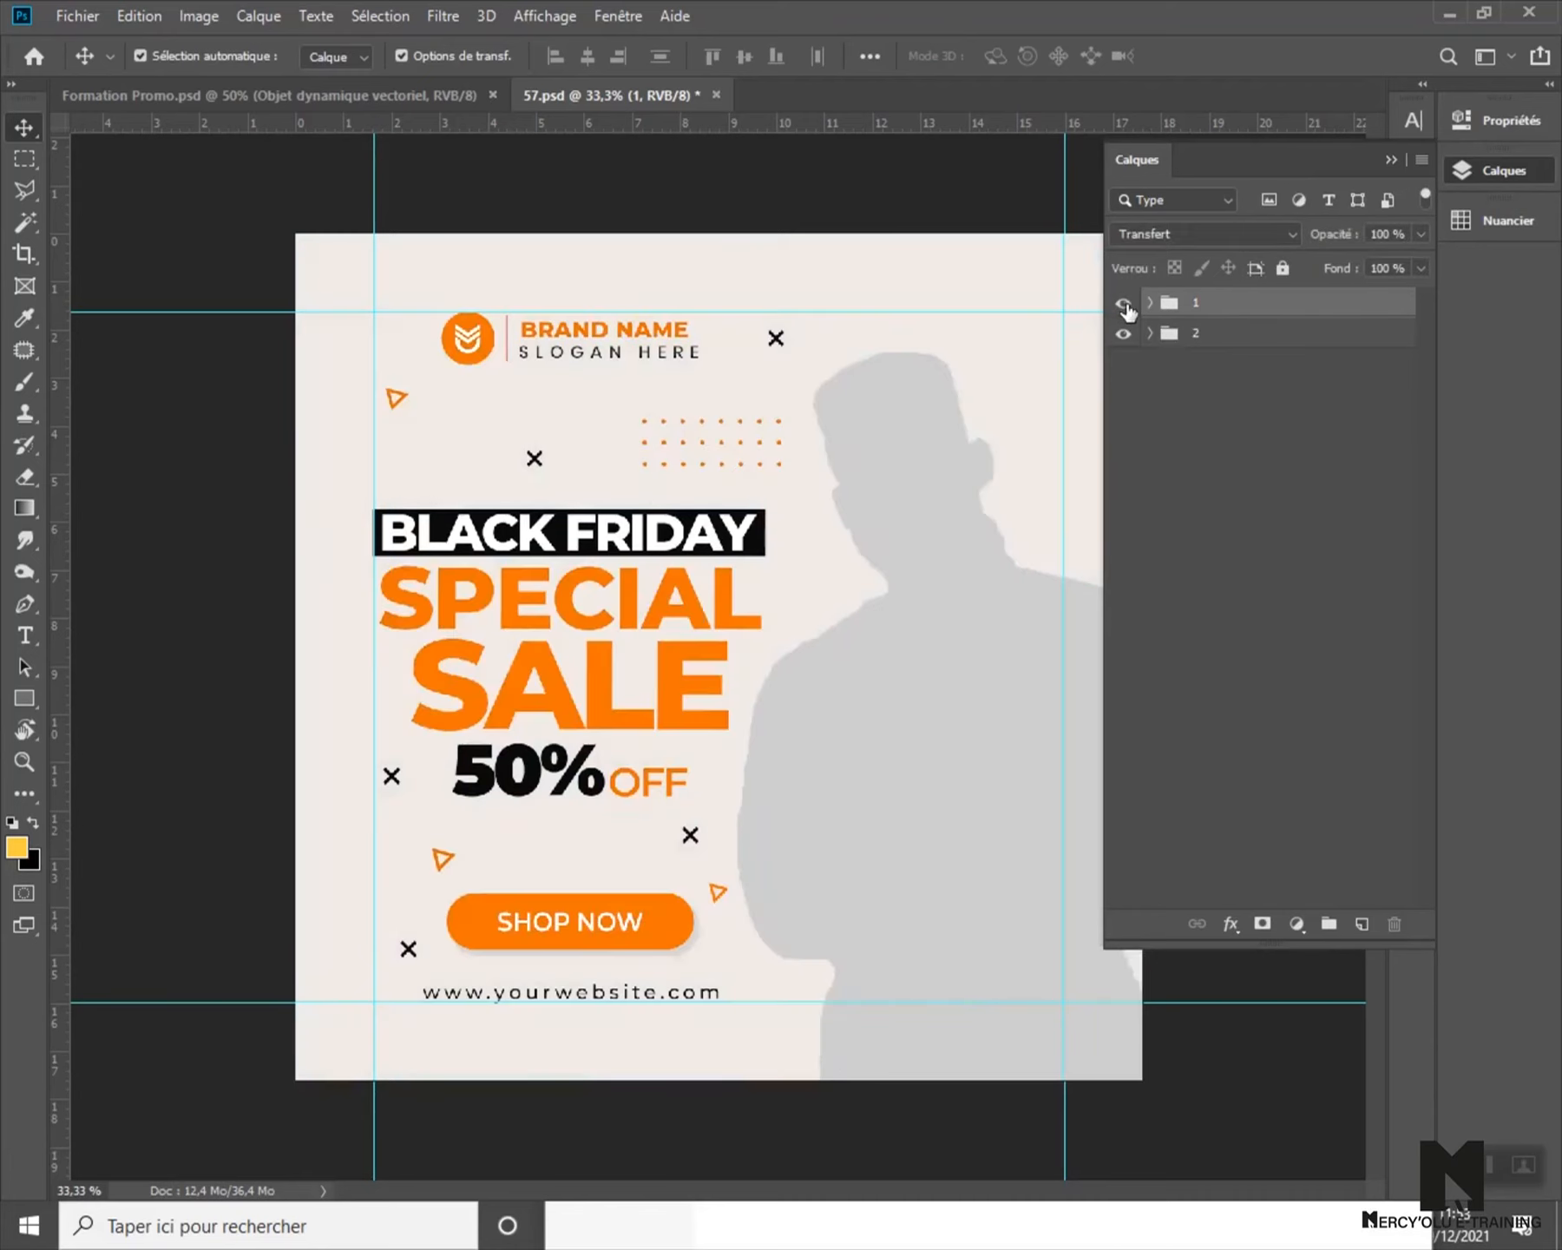
{"action": "left_click", "coordinate": [1126, 308]}
{"action": "left_click", "coordinate": [1124, 307]}
{"action": "left_click", "coordinate": [1150, 304]}
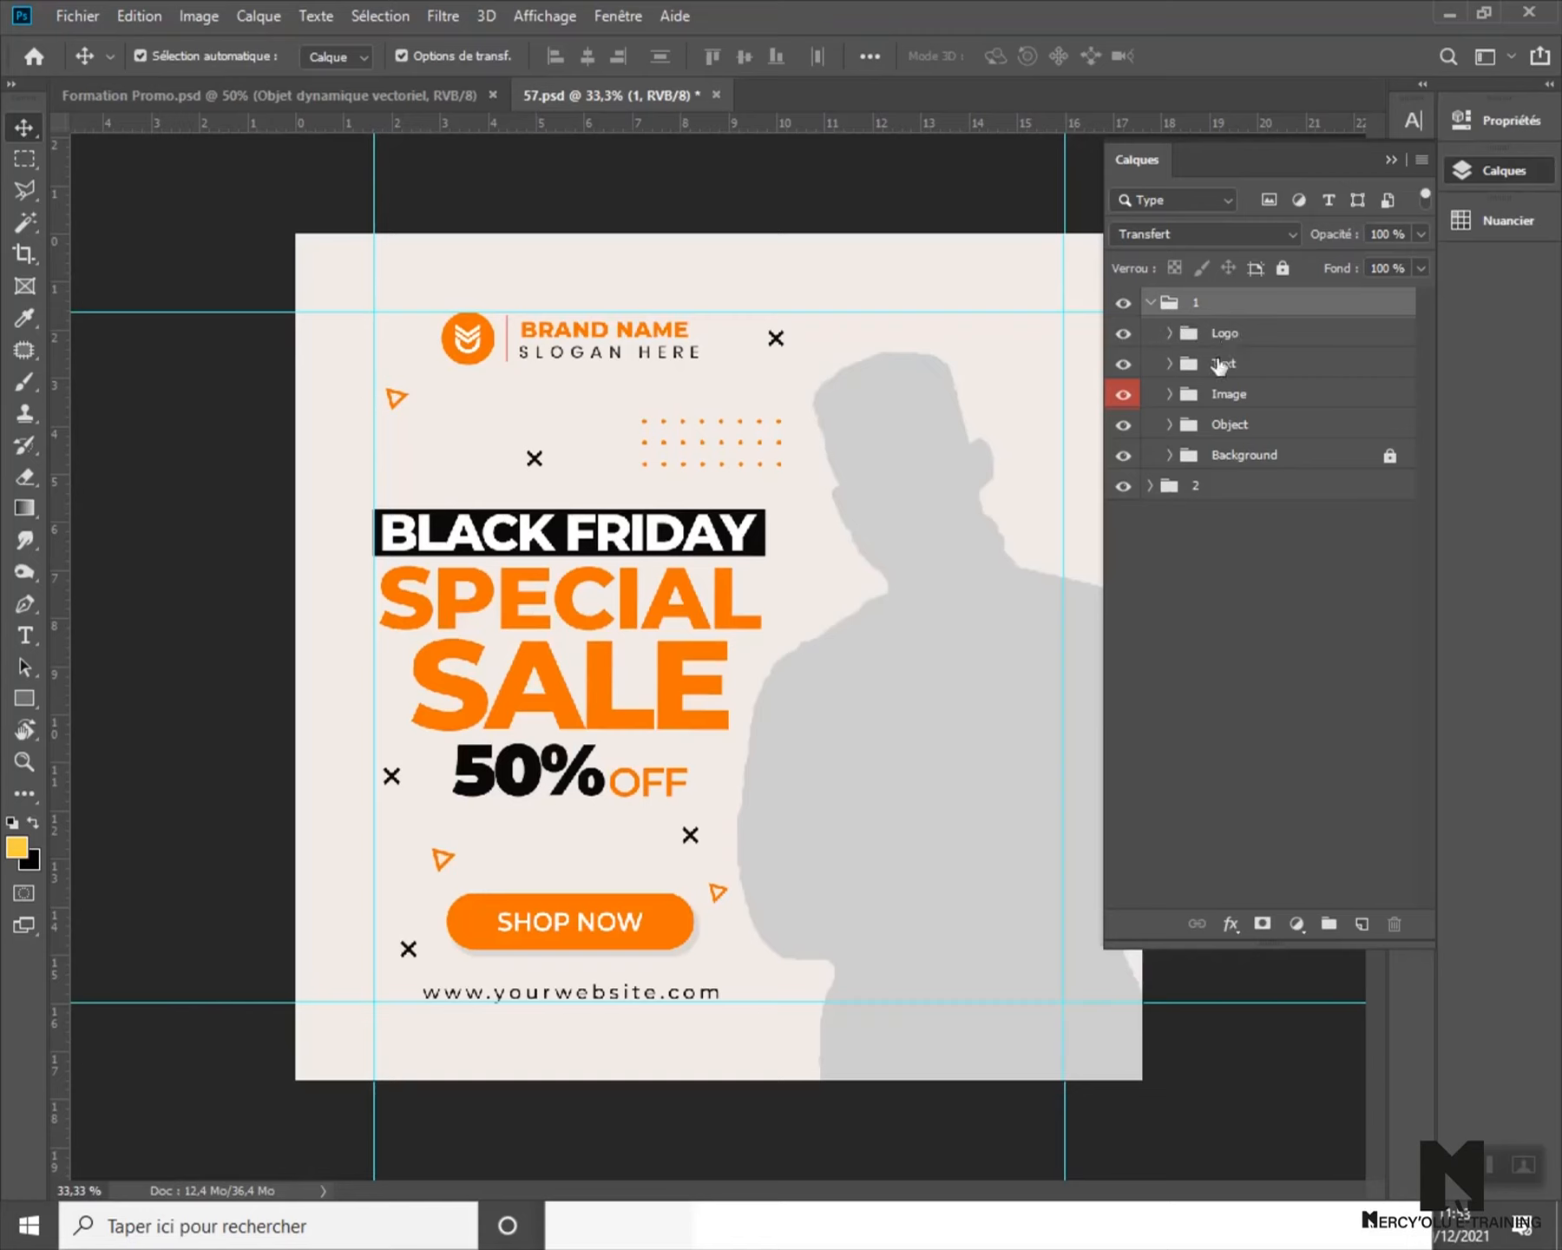
{"action": "left_click", "coordinate": [1272, 341]}
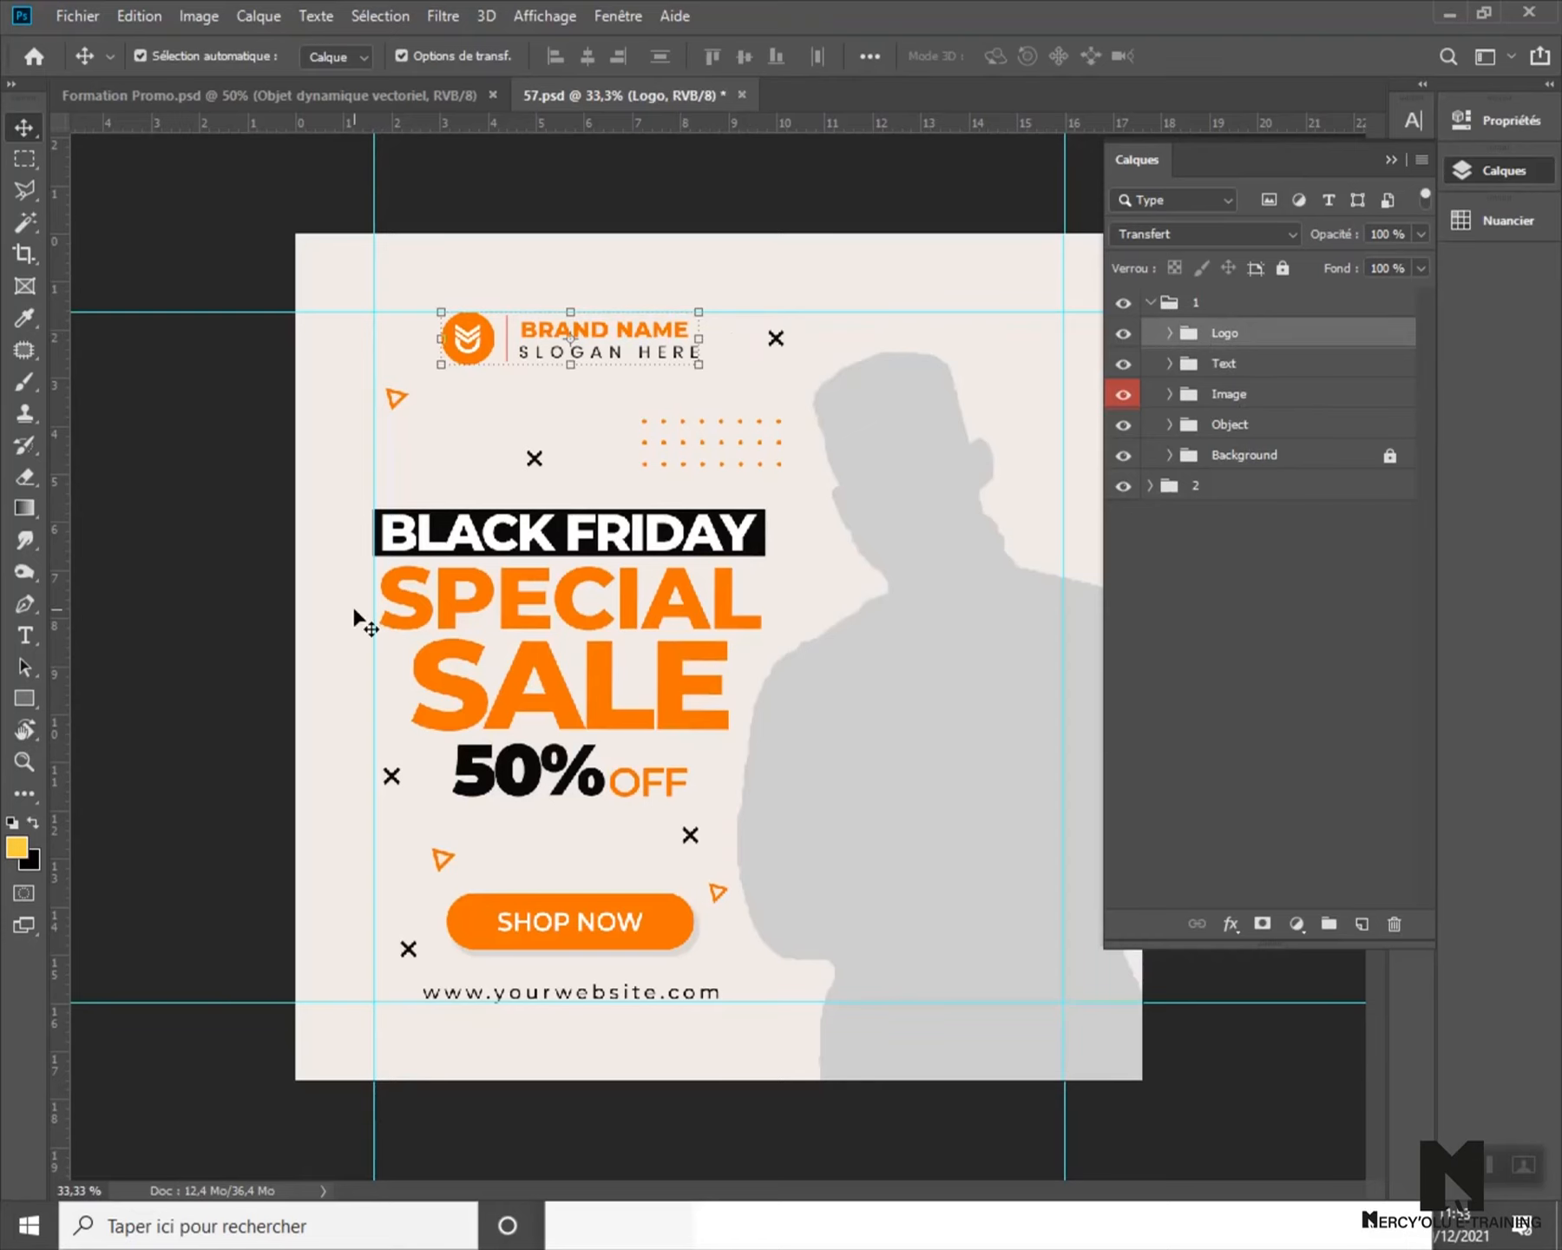
{"action": "scroll", "coordinate": [505, 390], "scroll_direction": "up", "scroll_amount": 1}
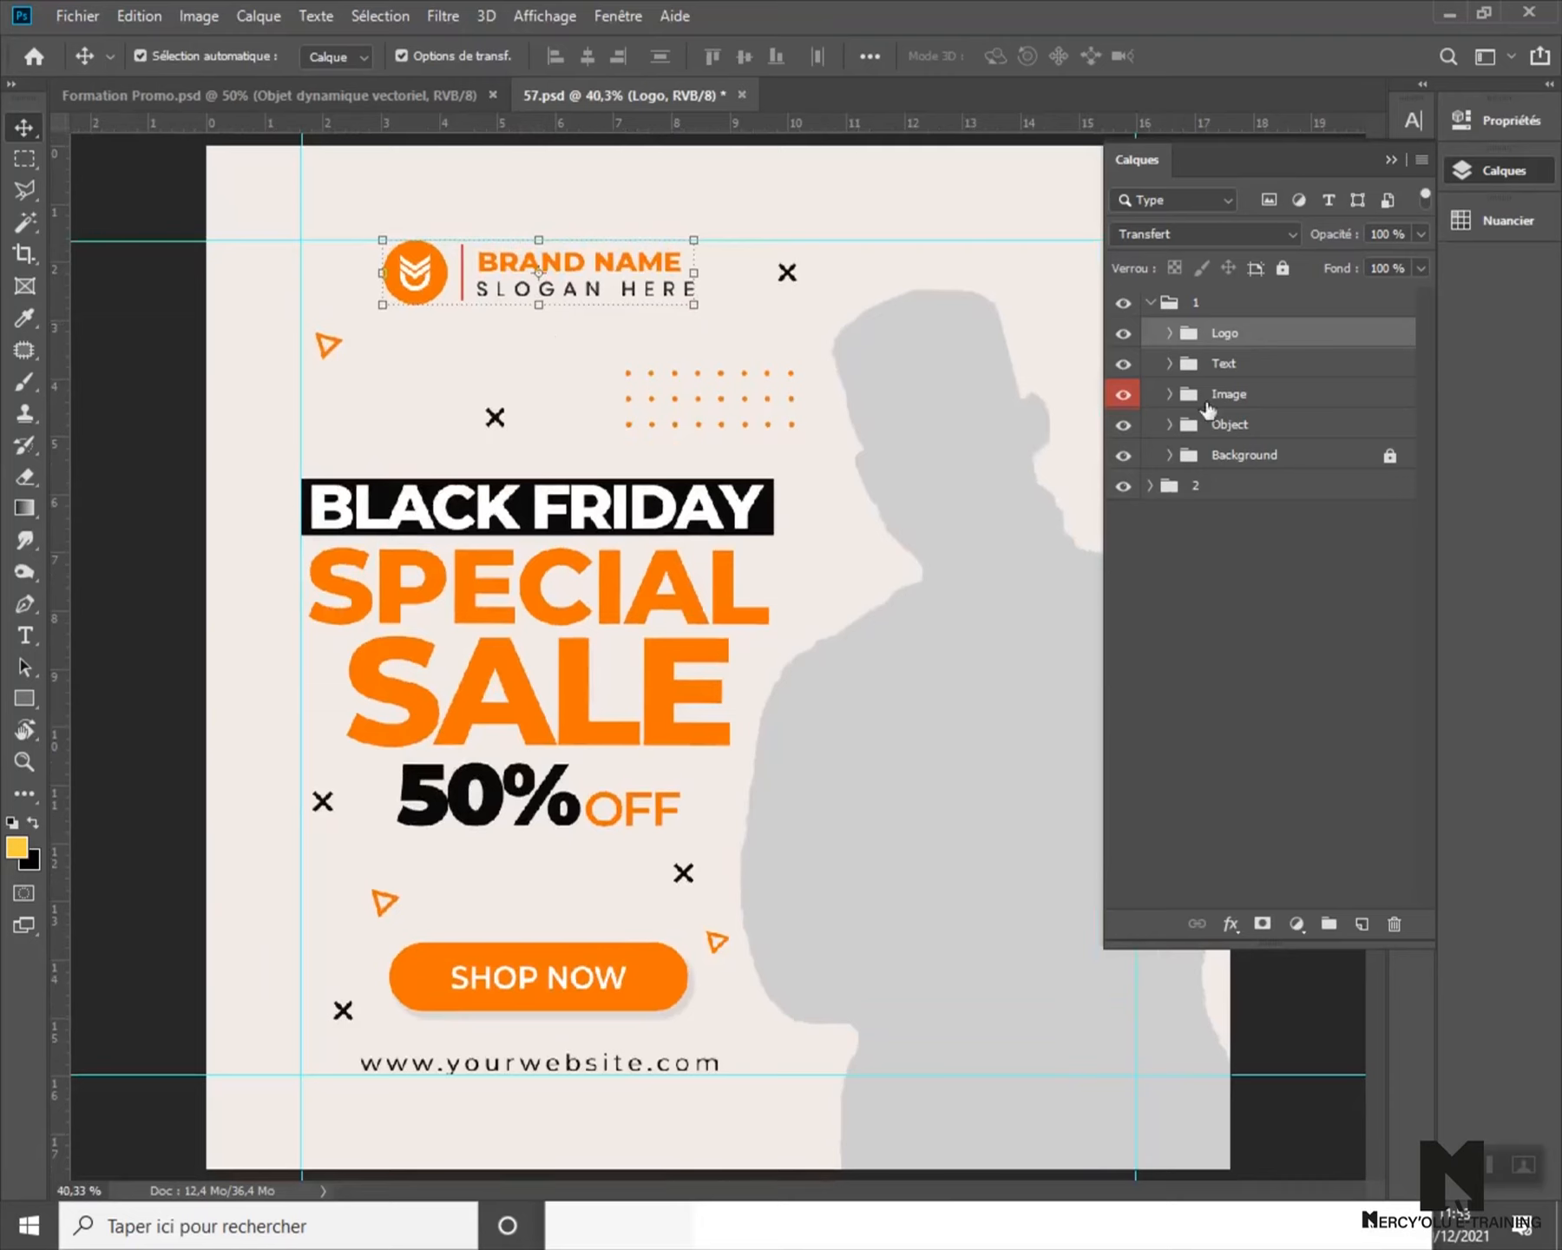
{"action": "left_click", "coordinate": [1272, 367]}
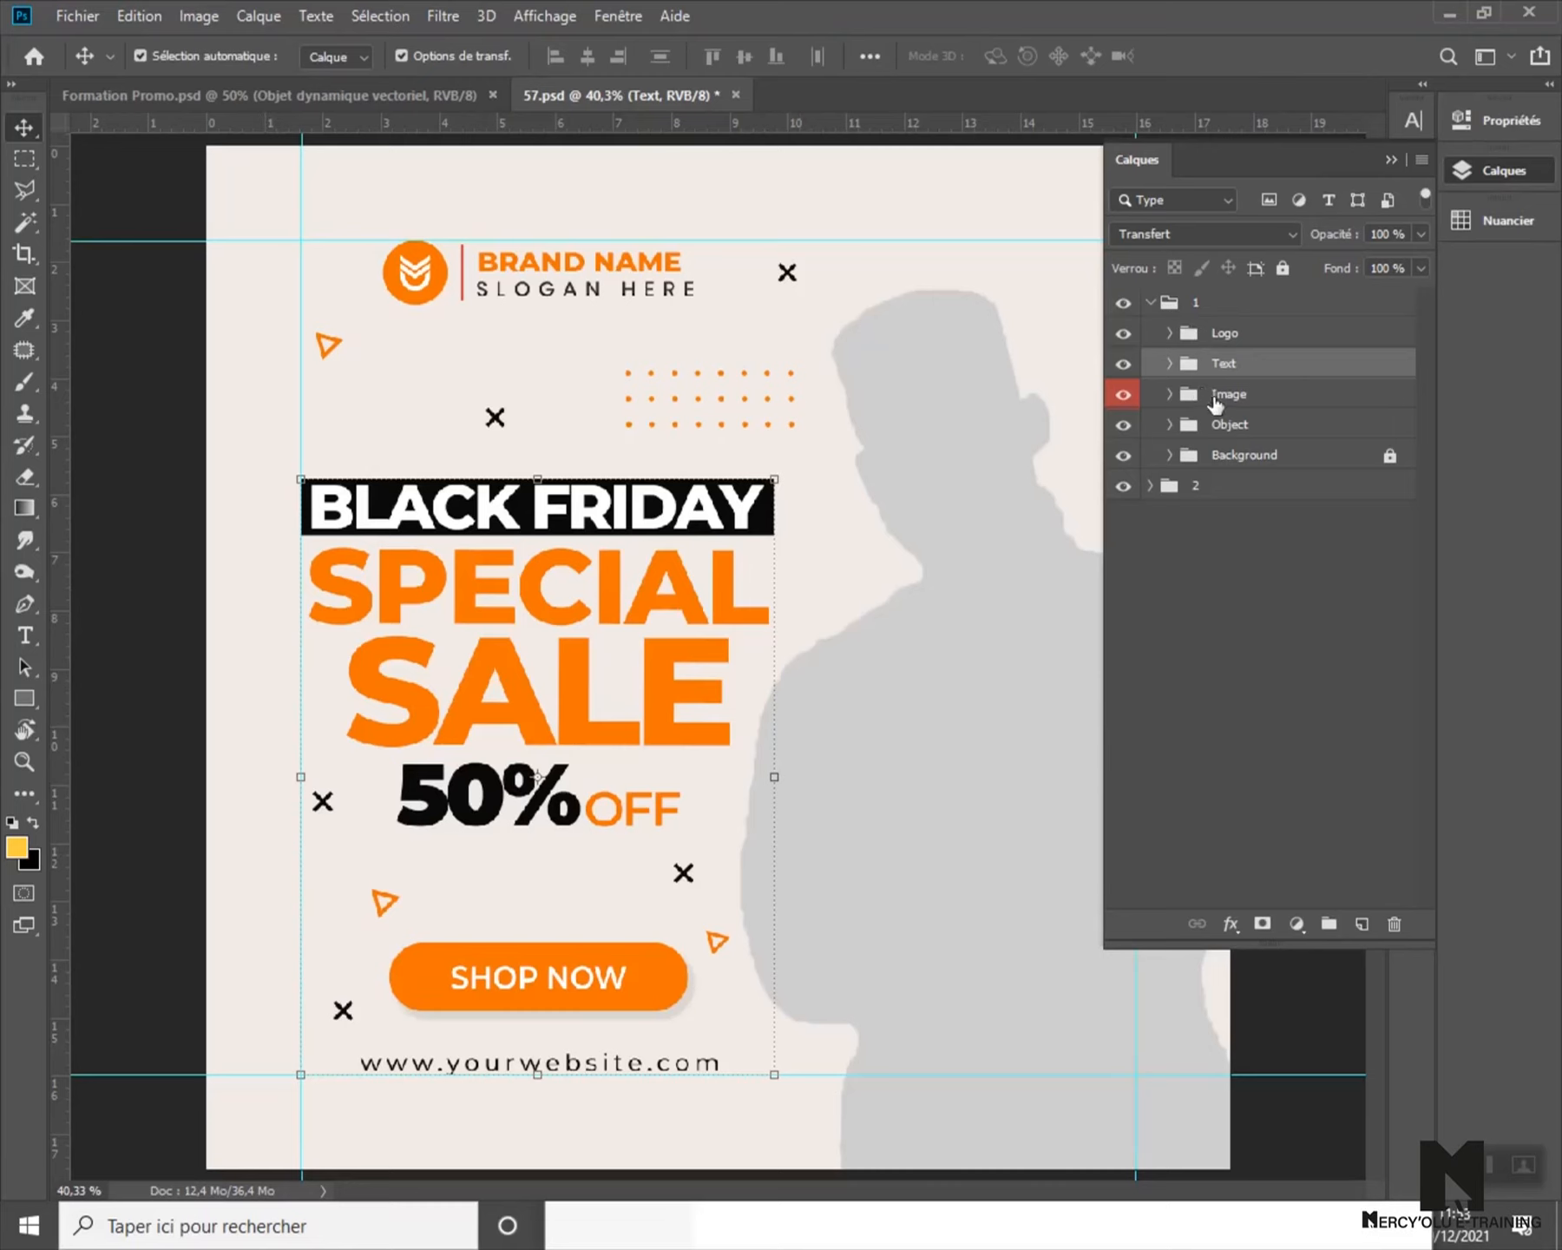
{"action": "left_click", "coordinate": [1211, 401]}
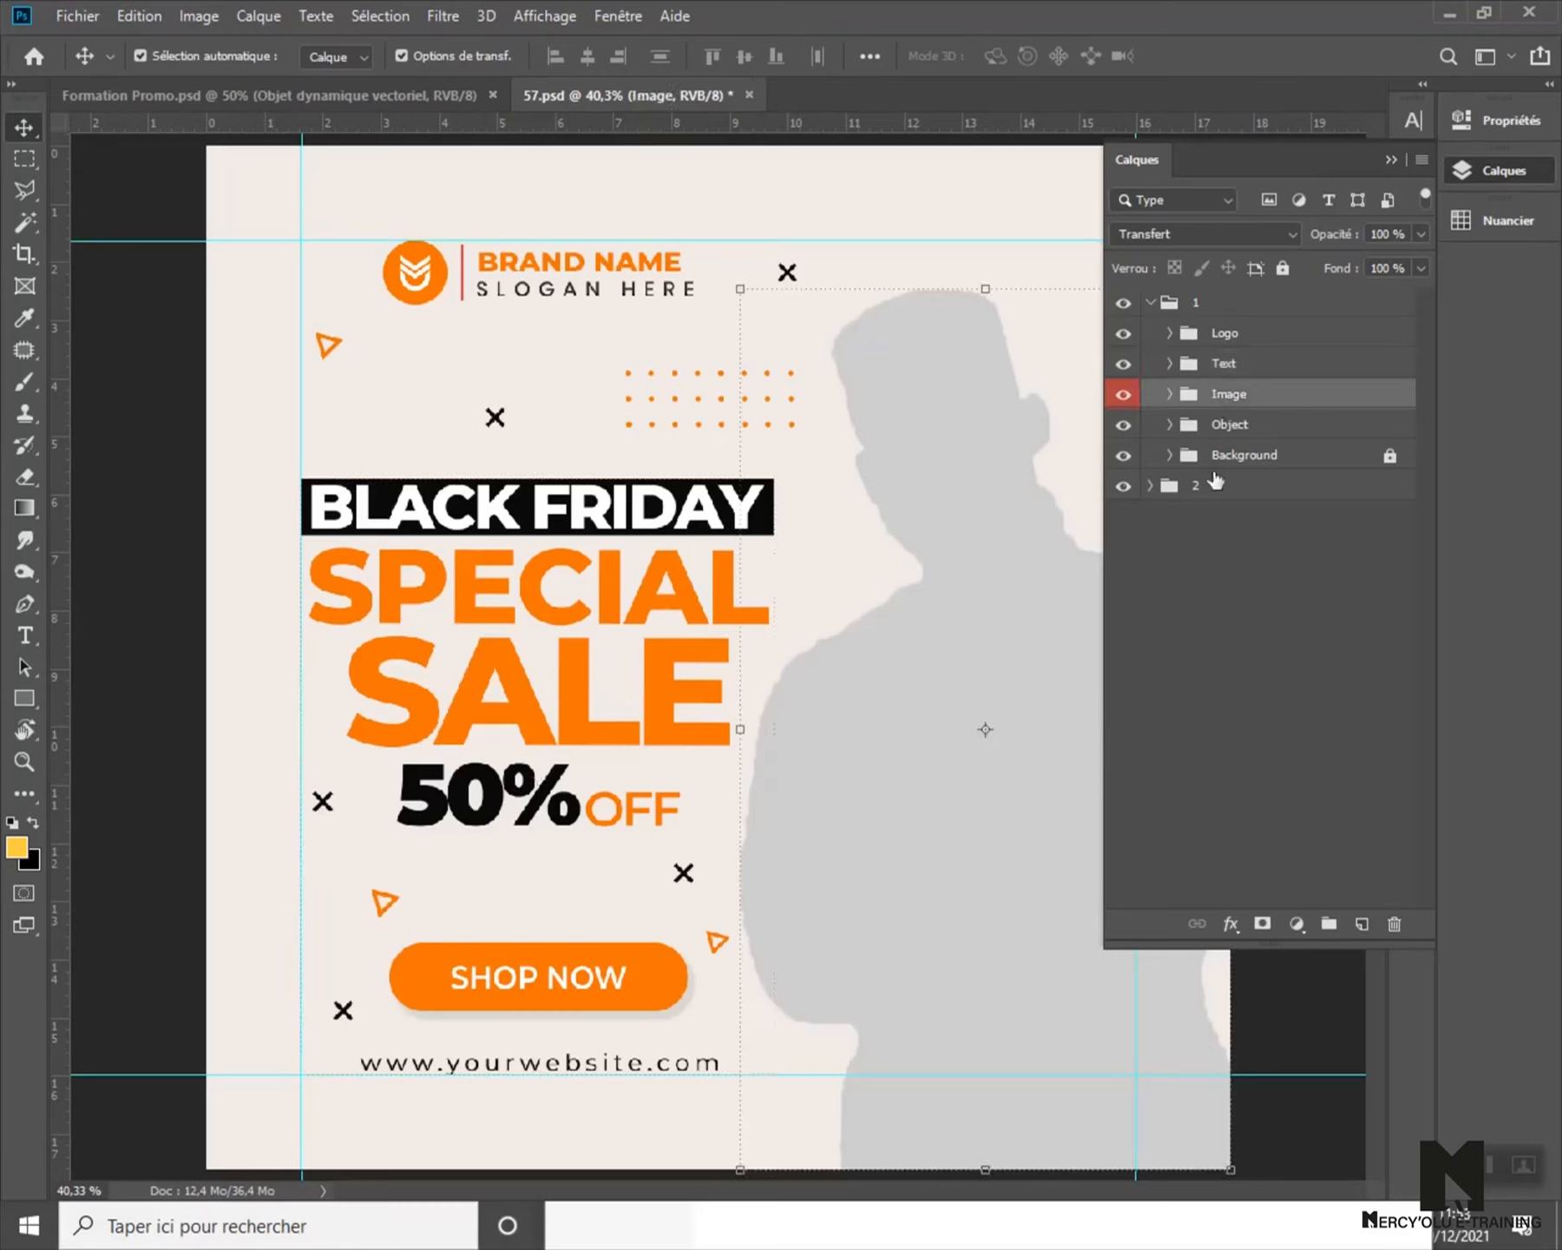
{"action": "left_click", "coordinate": [1251, 432]}
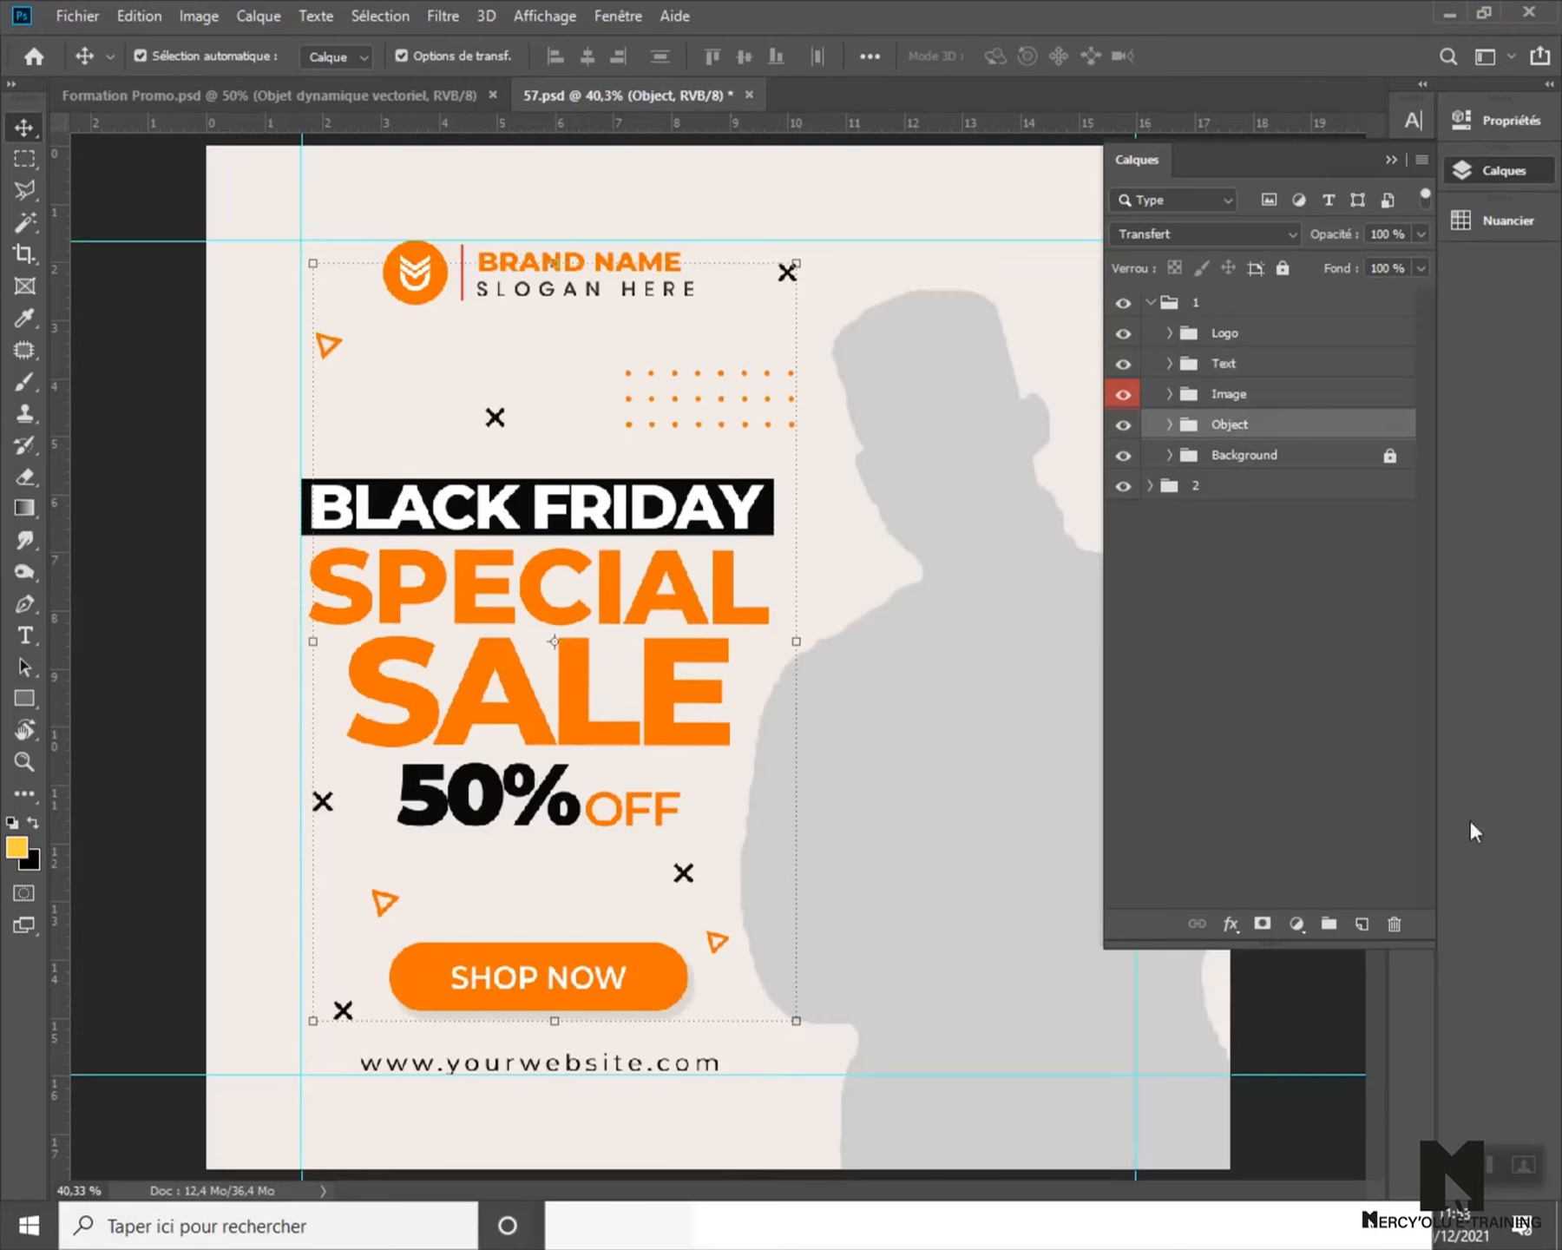
- Check the contents of the Logo subgroup and delete that subgroup from group 1
{"action": "left_click", "coordinate": [1169, 334]}
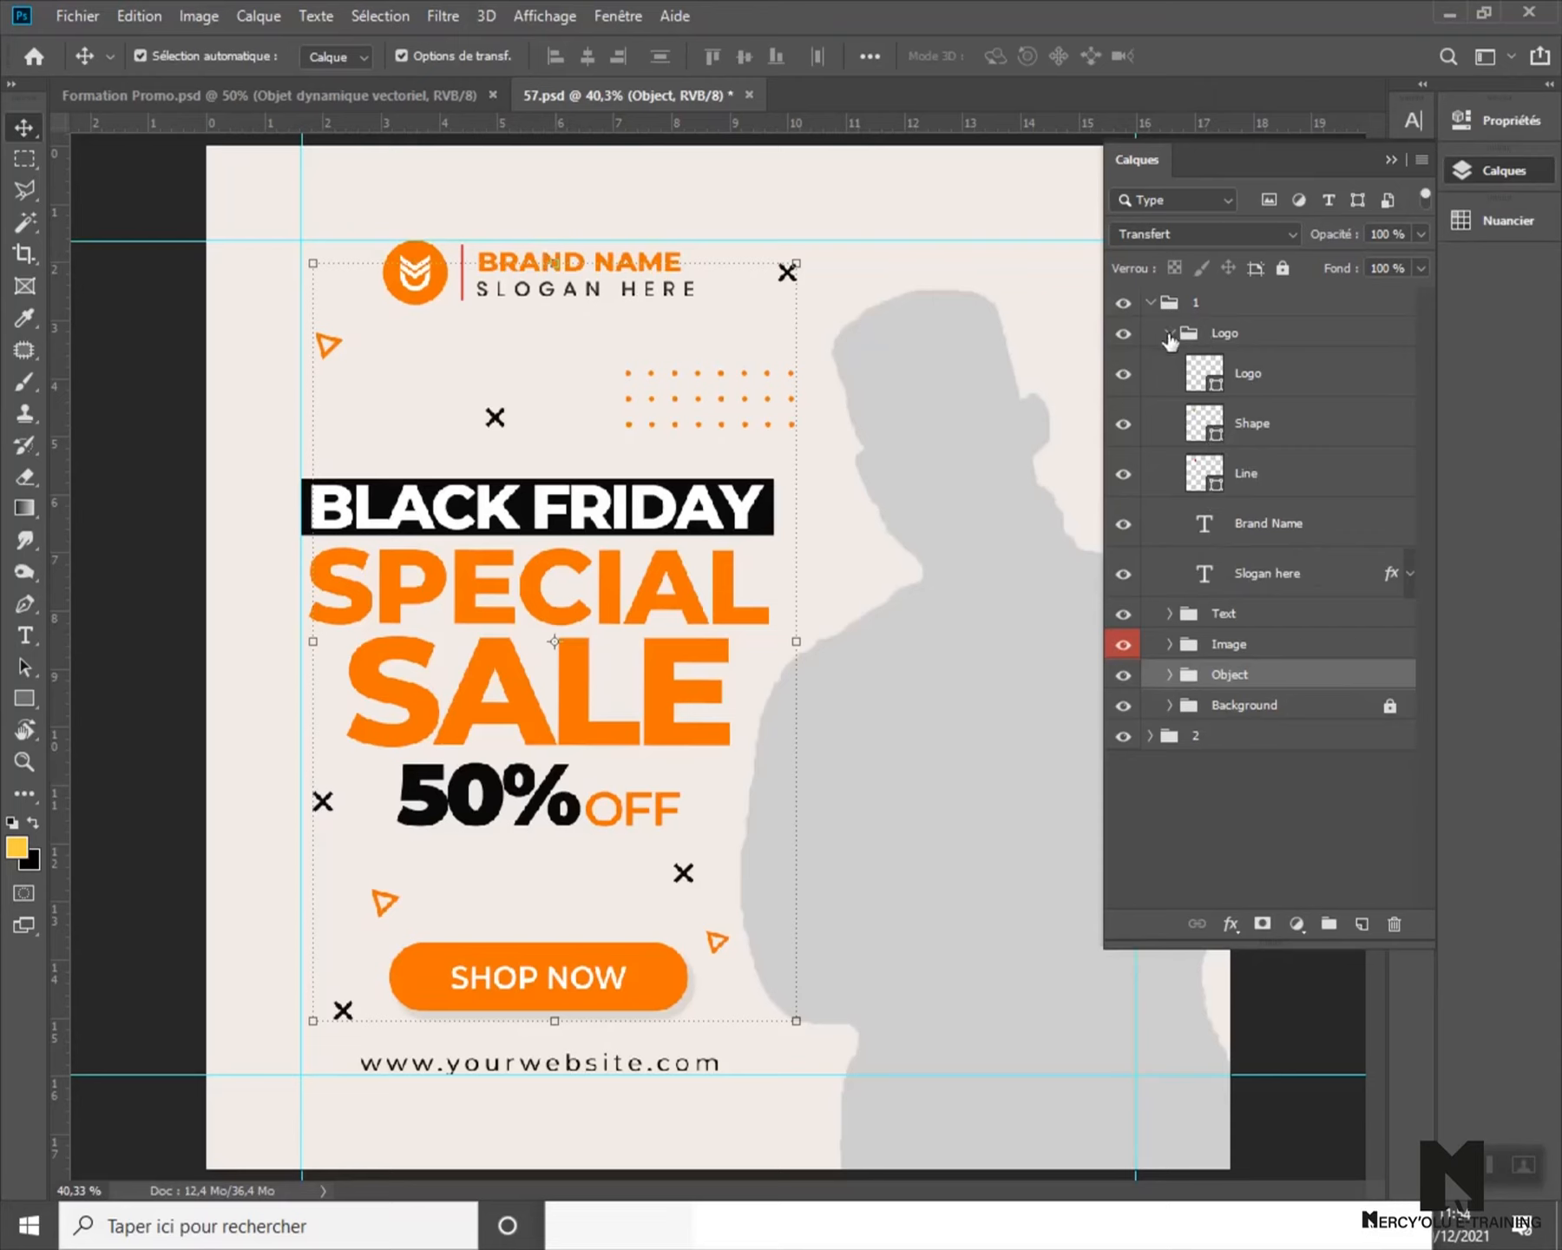
{"action": "left_click", "coordinate": [1170, 334]}
{"action": "left_click", "coordinate": [1228, 336]}
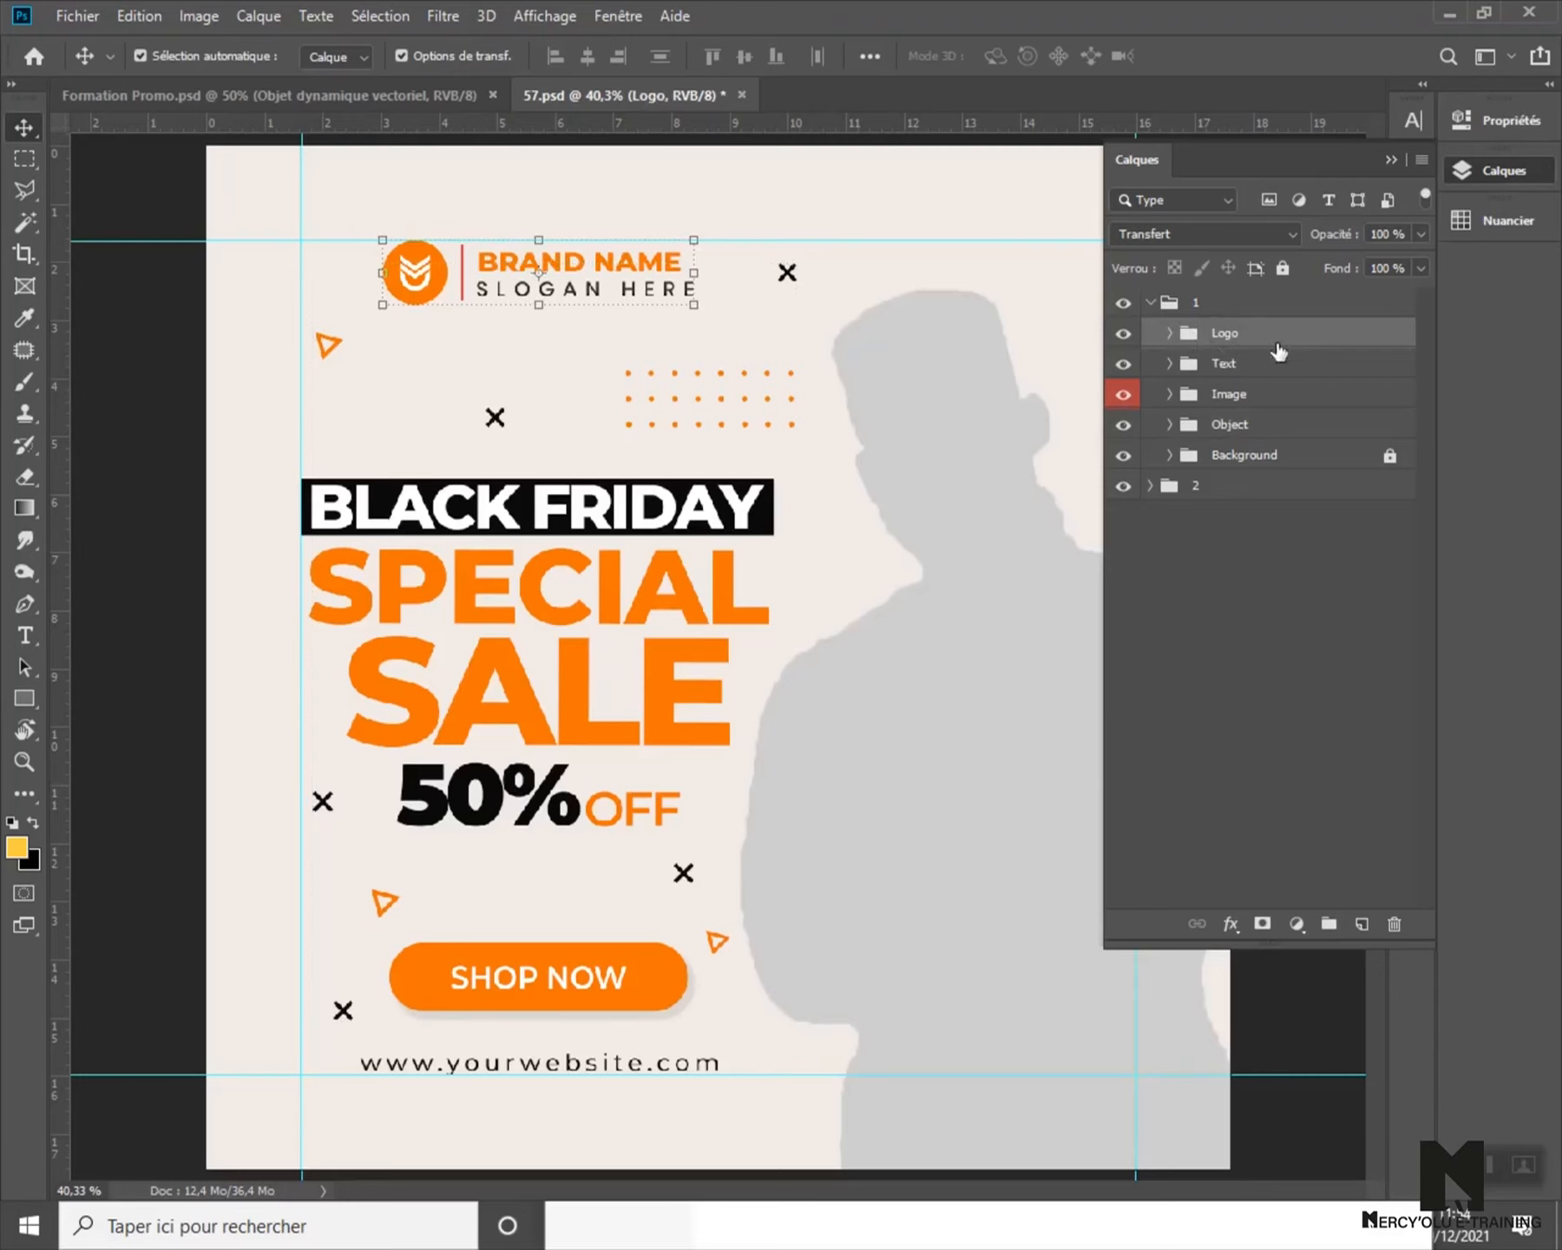
{"action": "key", "text": "Delete"}
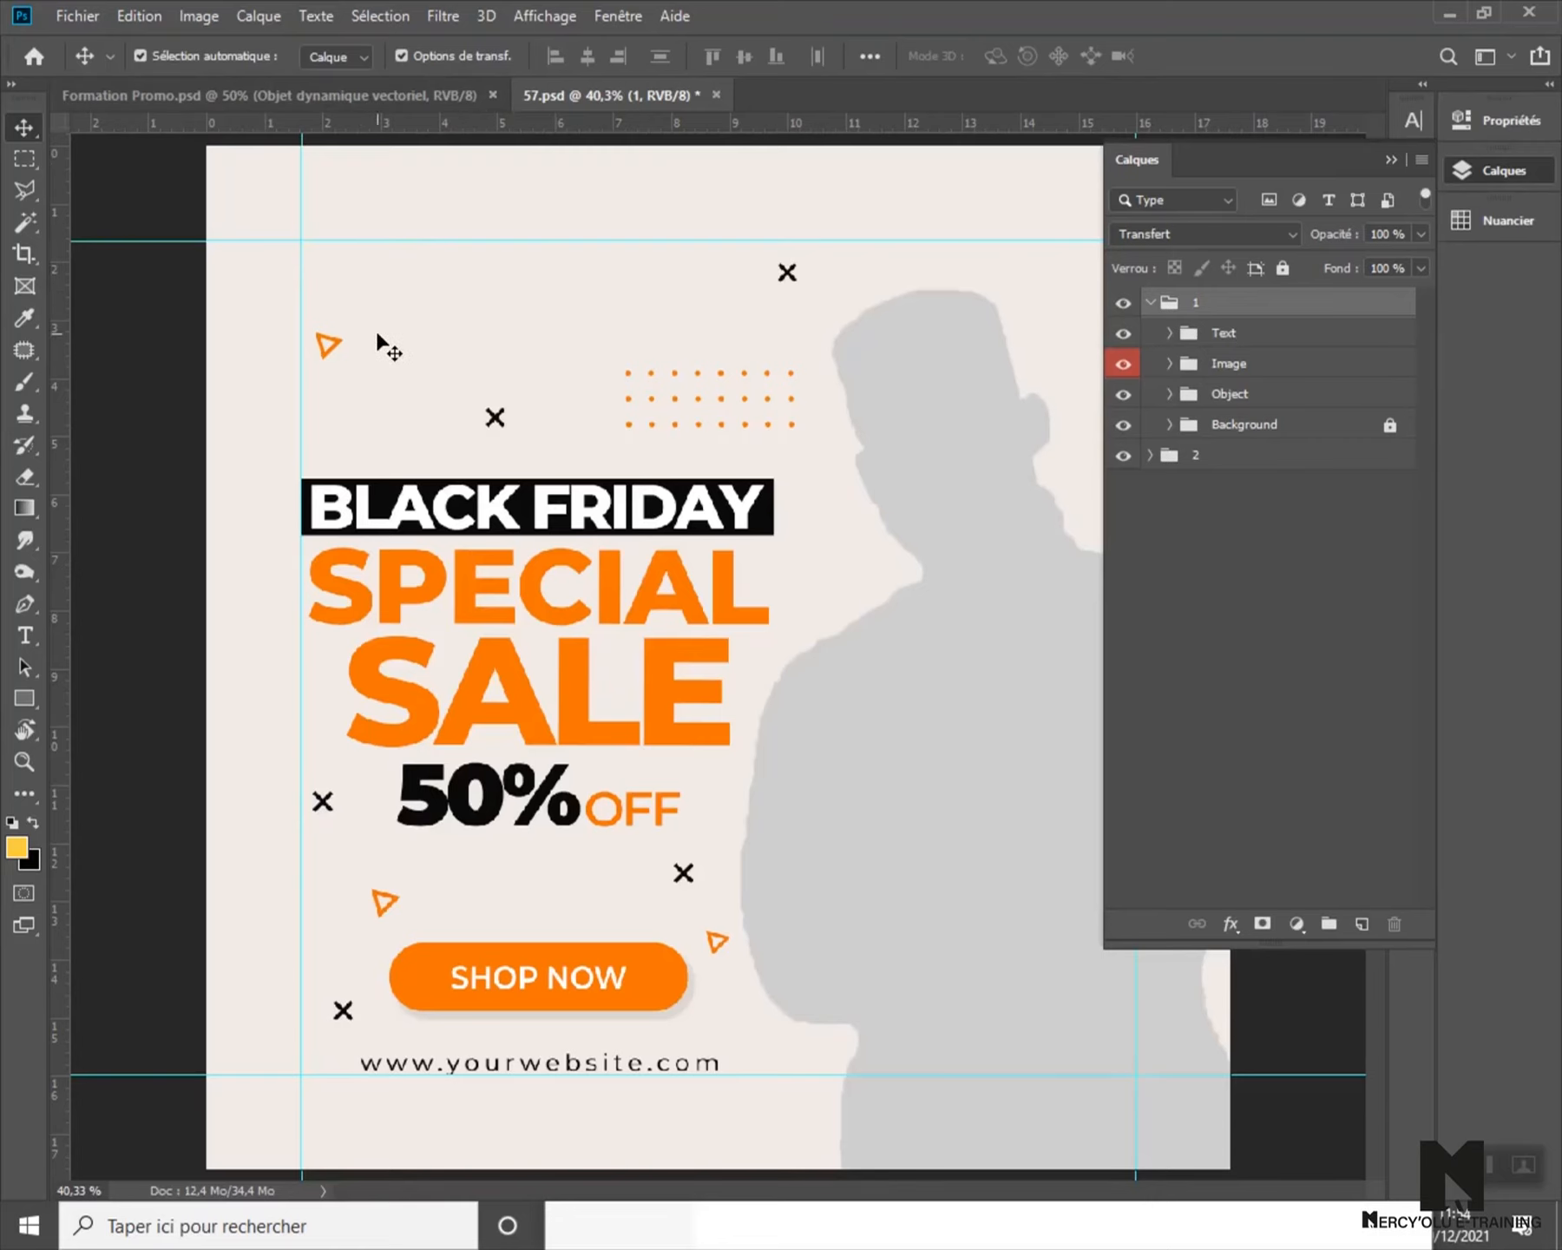
- Place the mercy wear logob-02 file from the Mercy'Olu folder into 57.psd and move it above the sale text
{"action": "left_click", "coordinate": [1448, 18]}
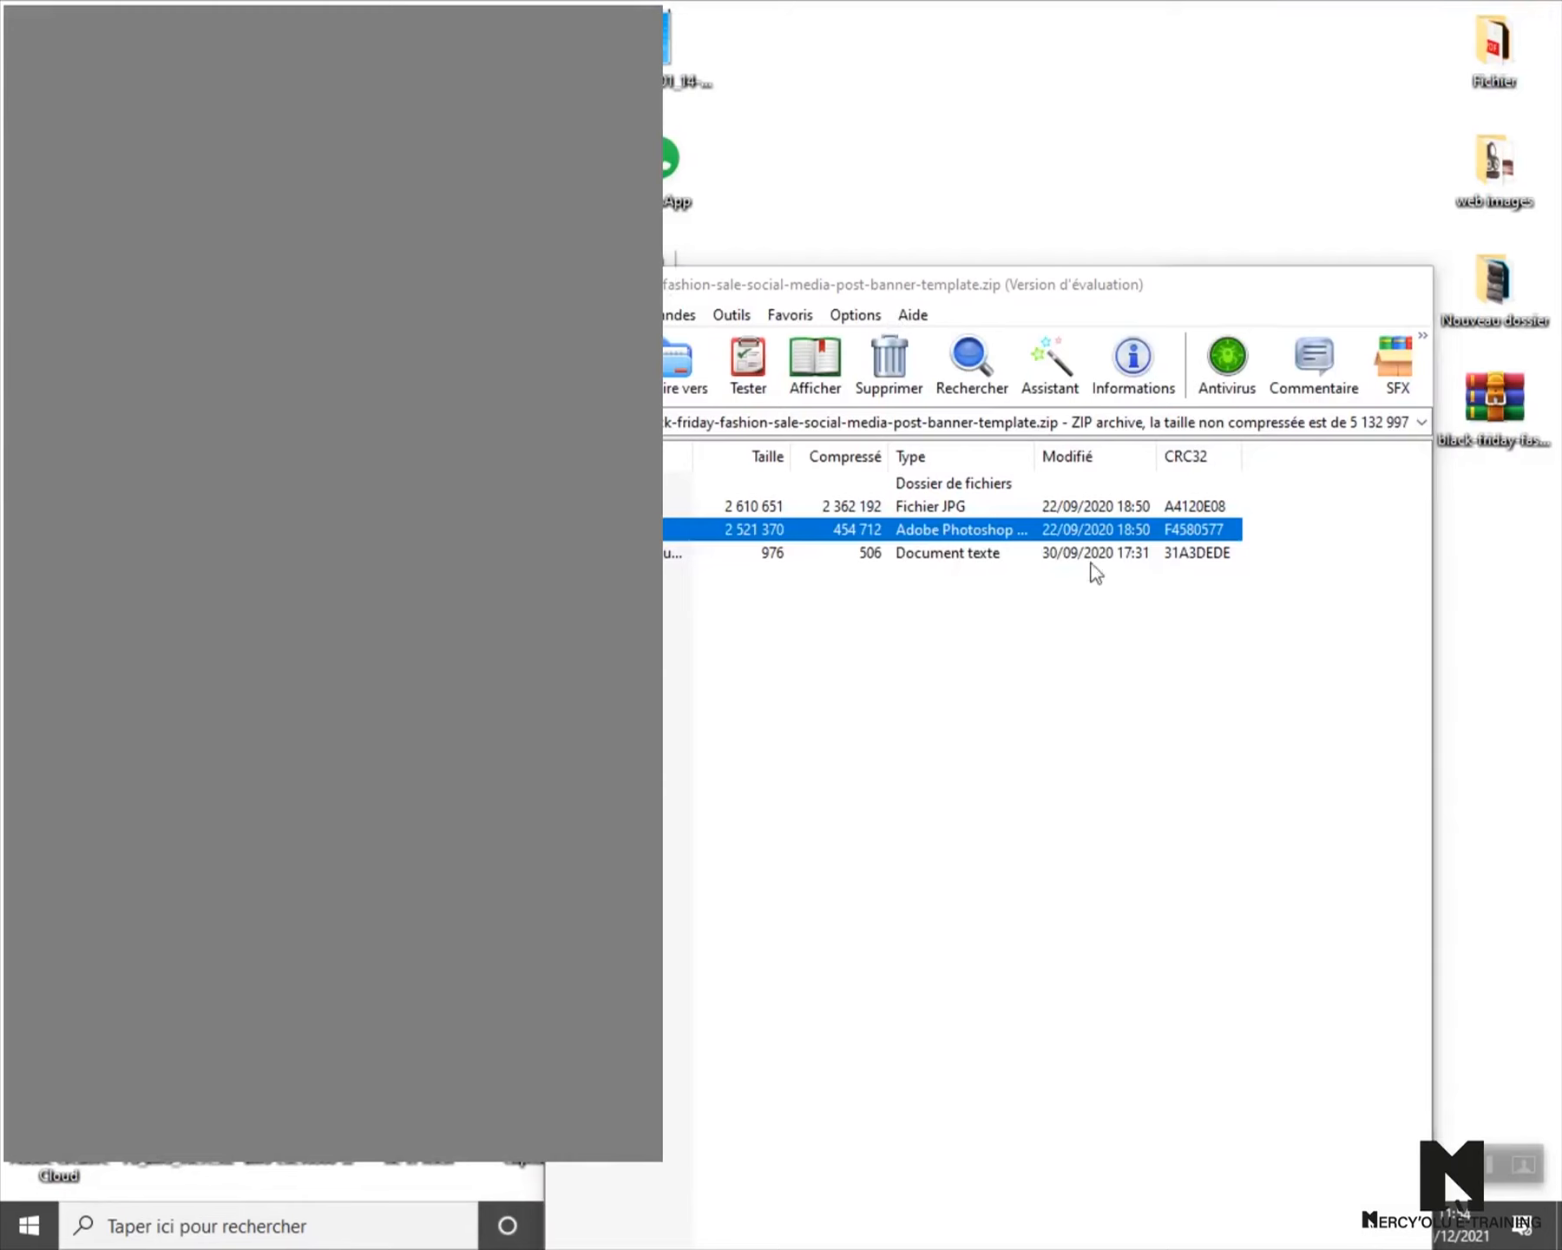
{"action": "left_click", "coordinate": [1288, 289]}
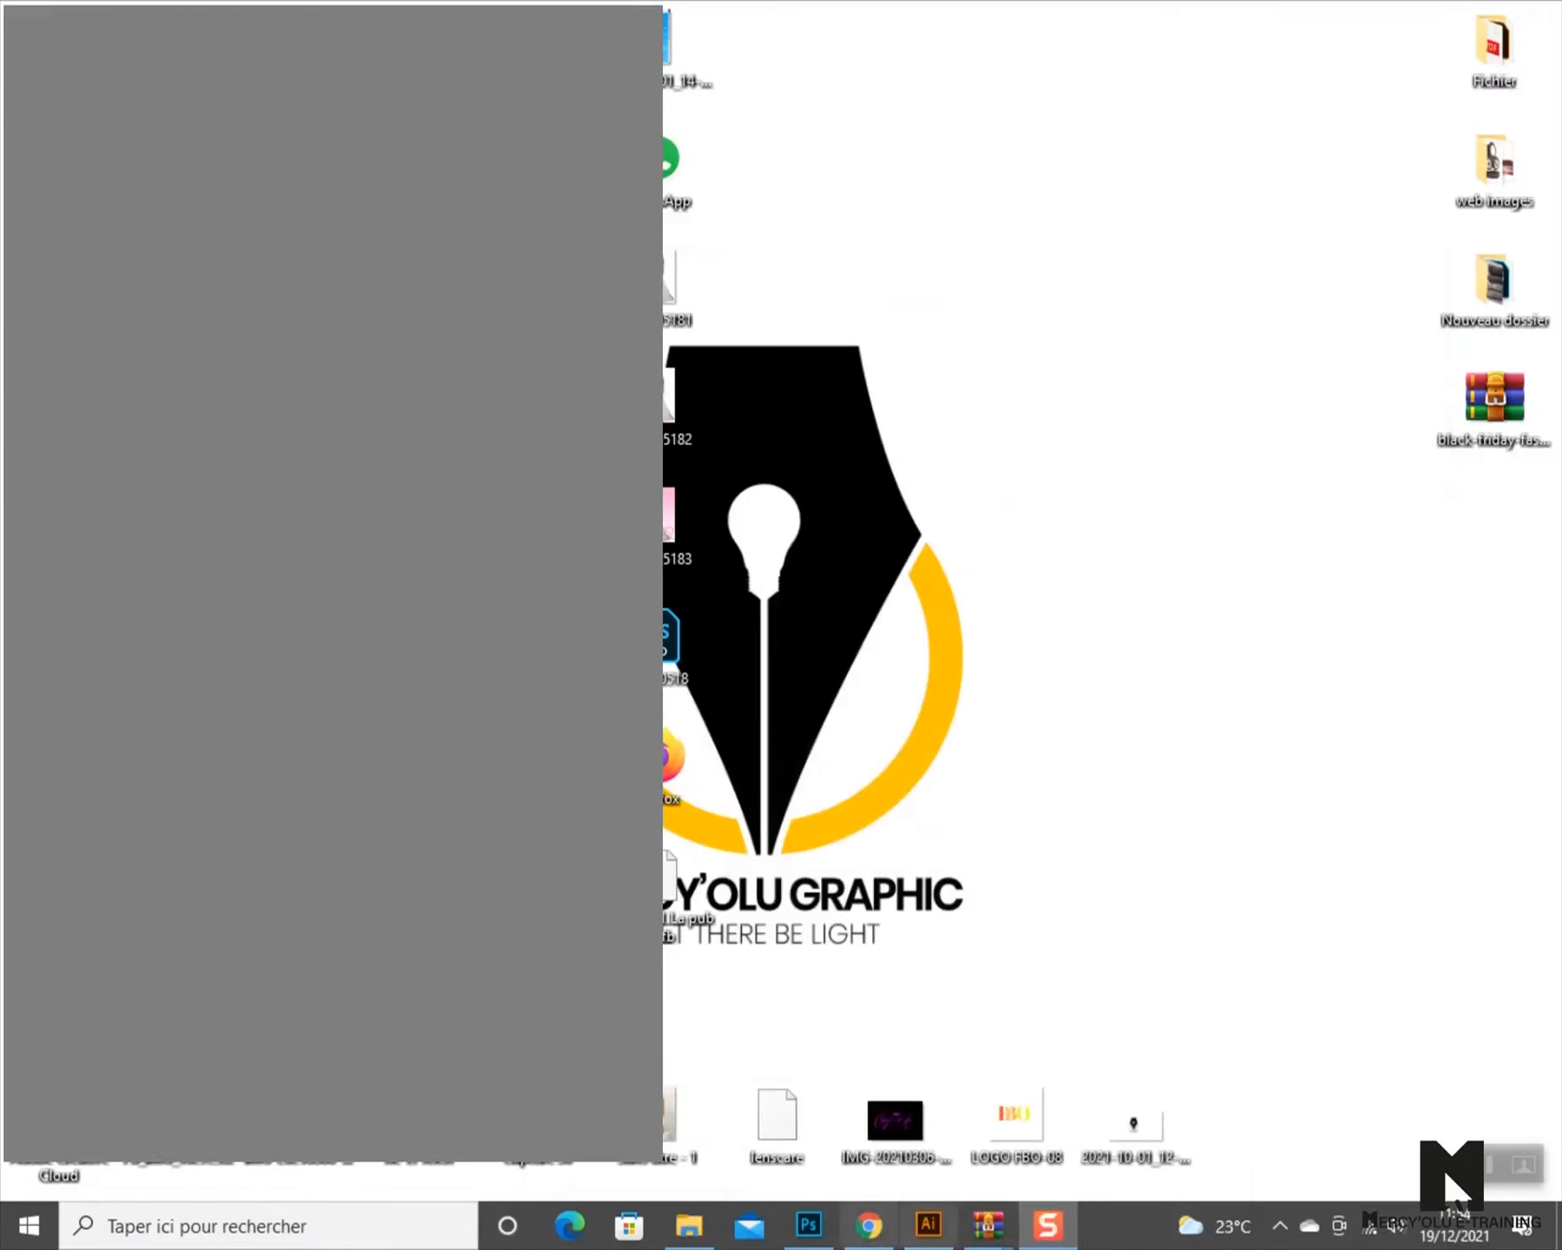
{"action": "left_click", "coordinate": [688, 1225]}
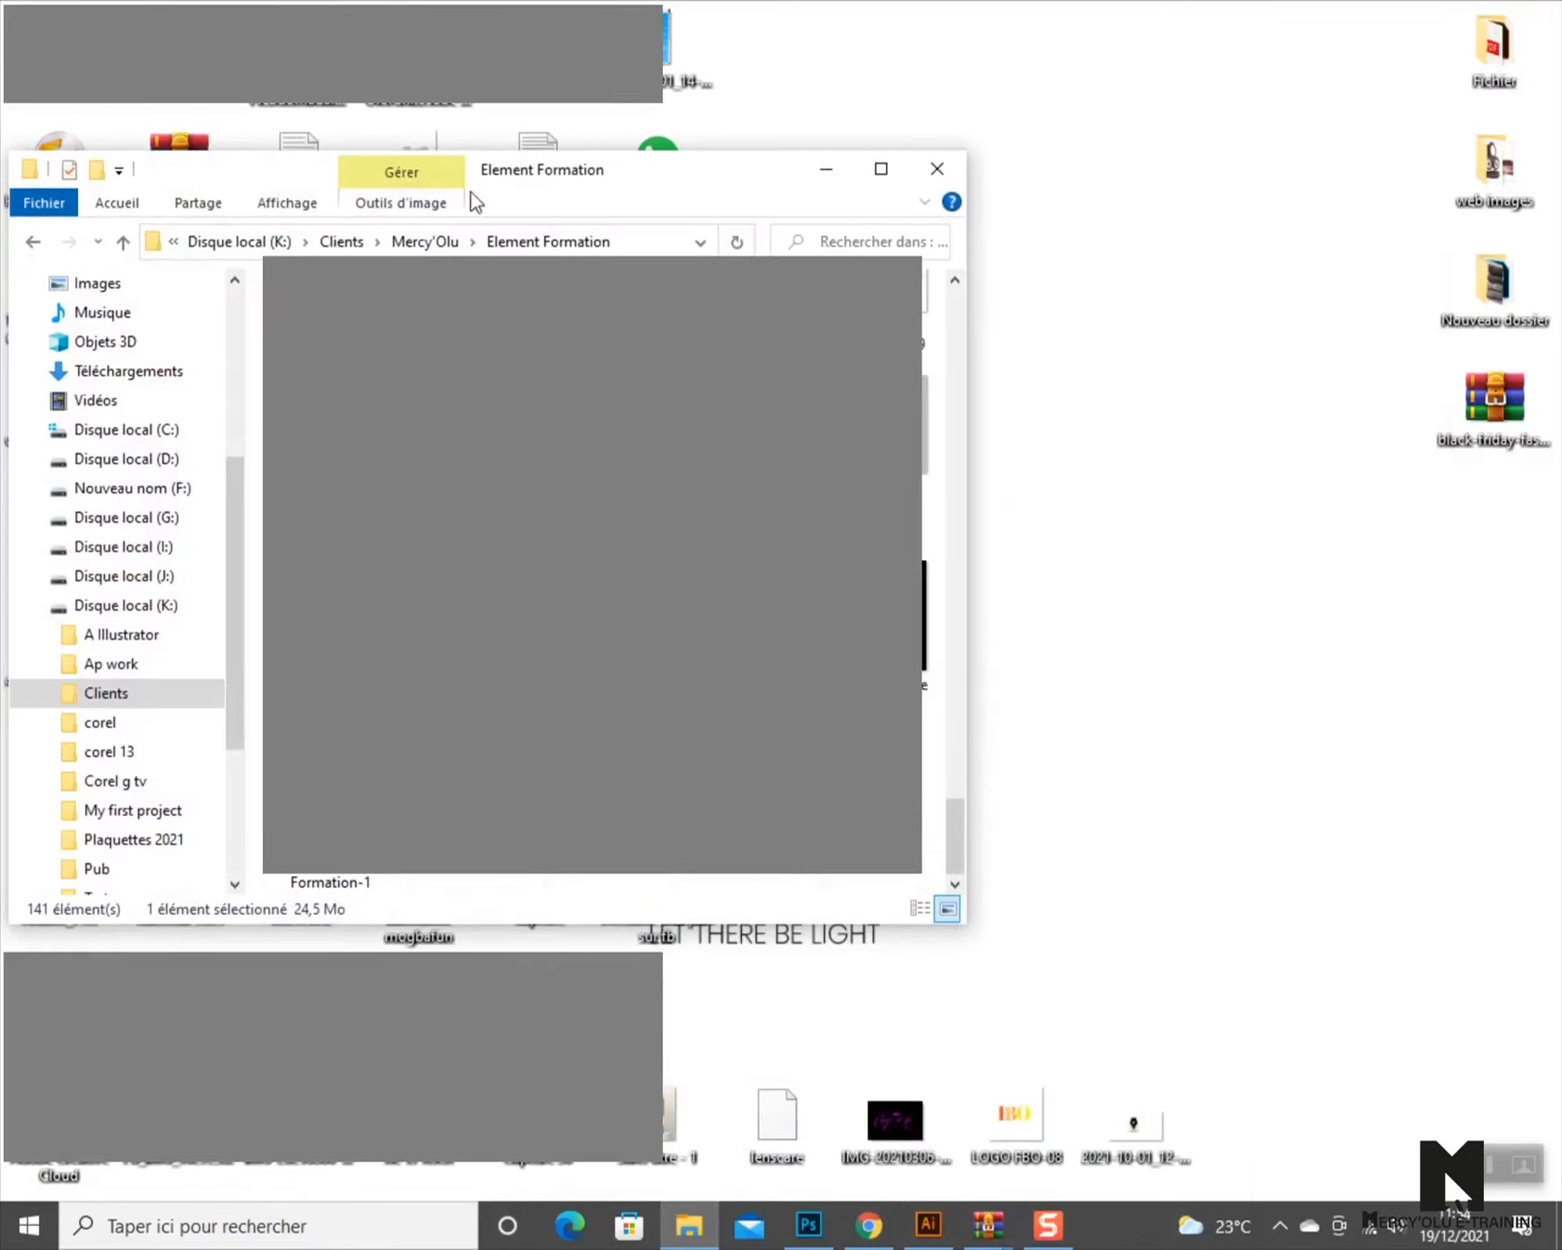
{"action": "left_click", "coordinate": [426, 242]}
{"action": "scroll", "coordinate": [592, 564], "scroll_direction": "down", "scroll_amount": 10}
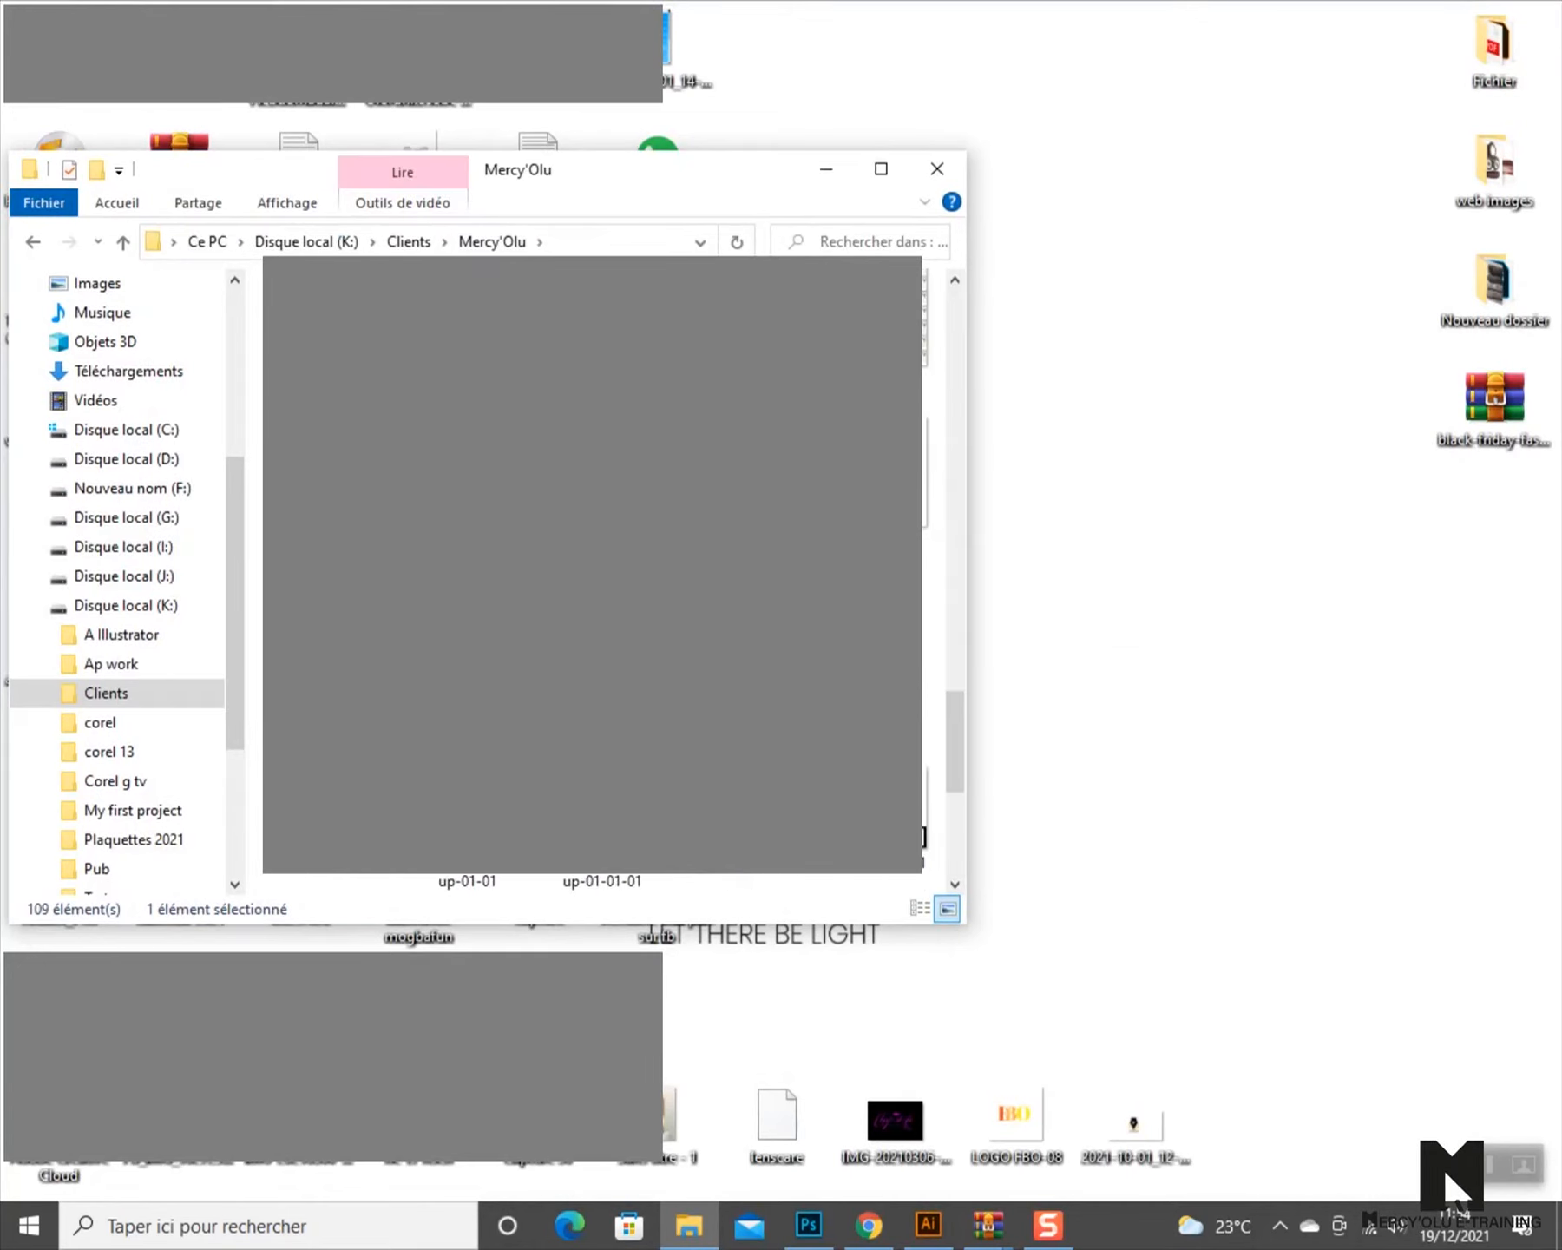
{"action": "left_click_drag", "start_coordinate": [770, 1101], "coordinate": [421, 260]}
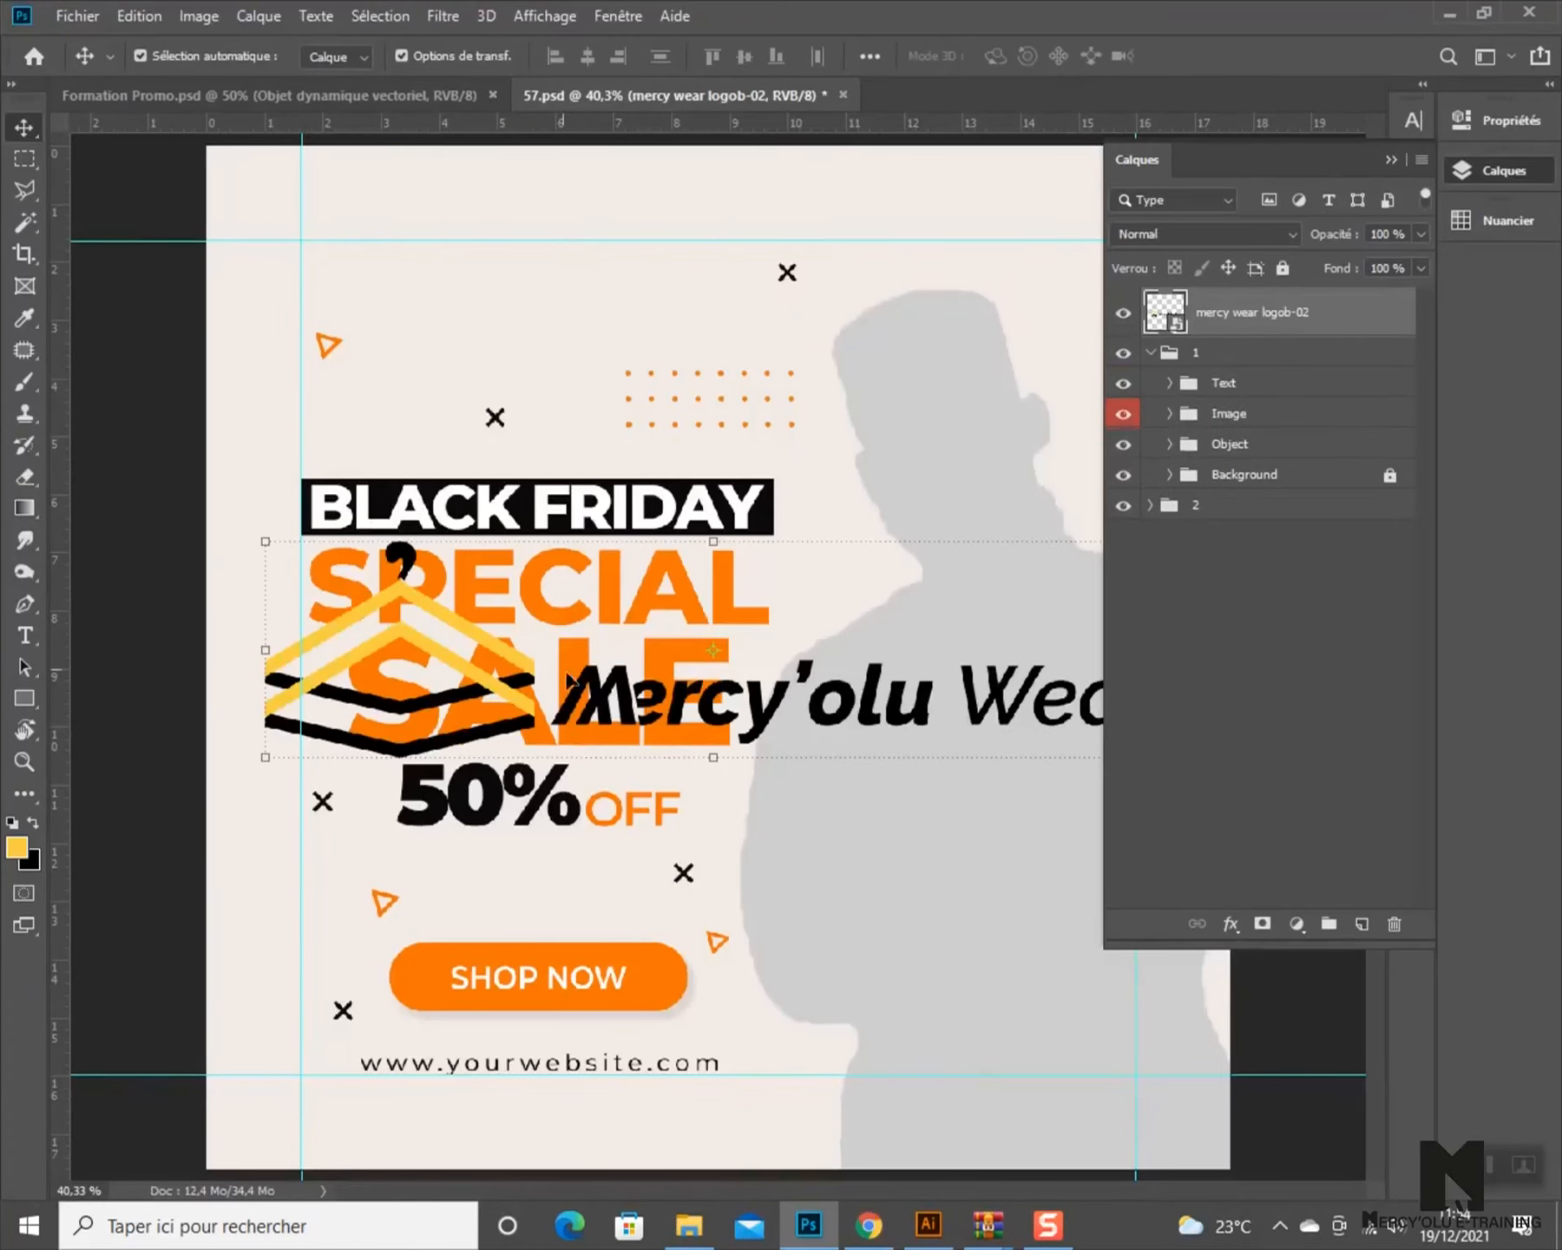
{"action": "left_click_drag", "start_coordinate": [597, 722], "coordinate": [564, 442]}
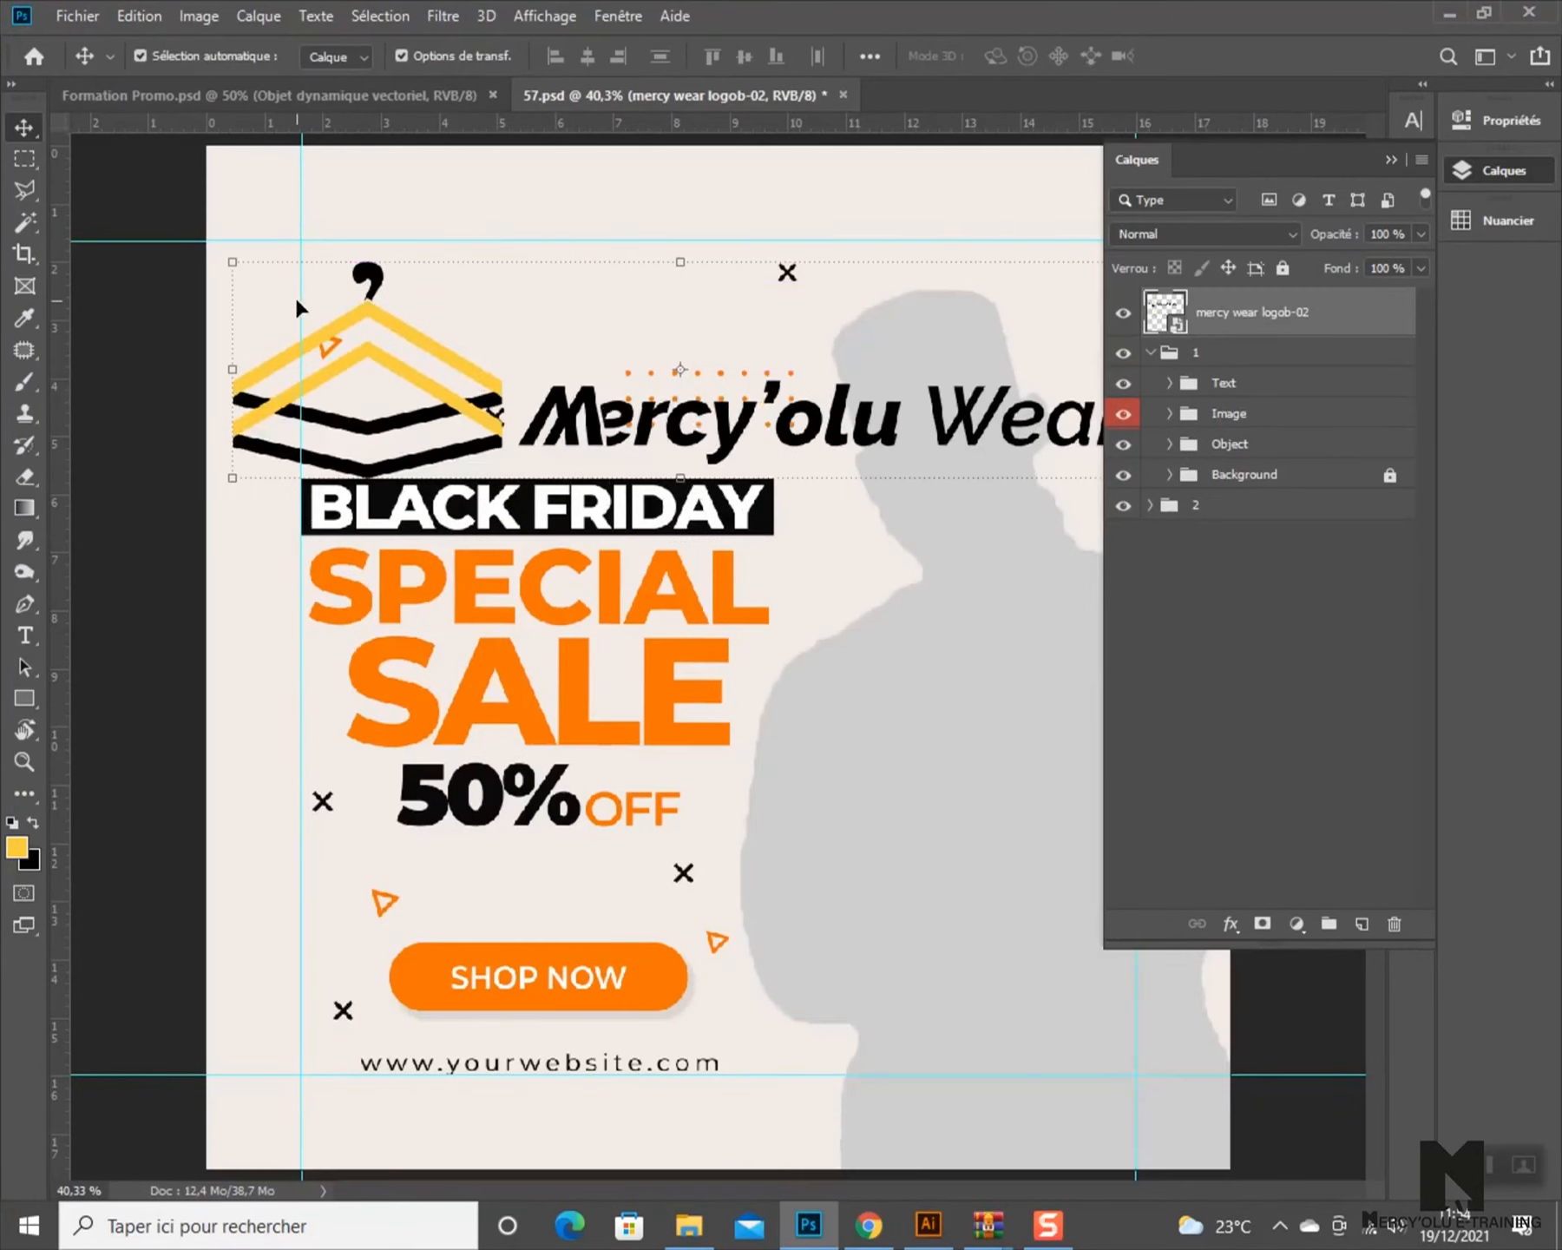
- Scale the placed Mercy'olu Wear logo down to about 14.06 % and move it to the poster's upper-left margin corner
{"action": "key", "text": "ctrl+t"}
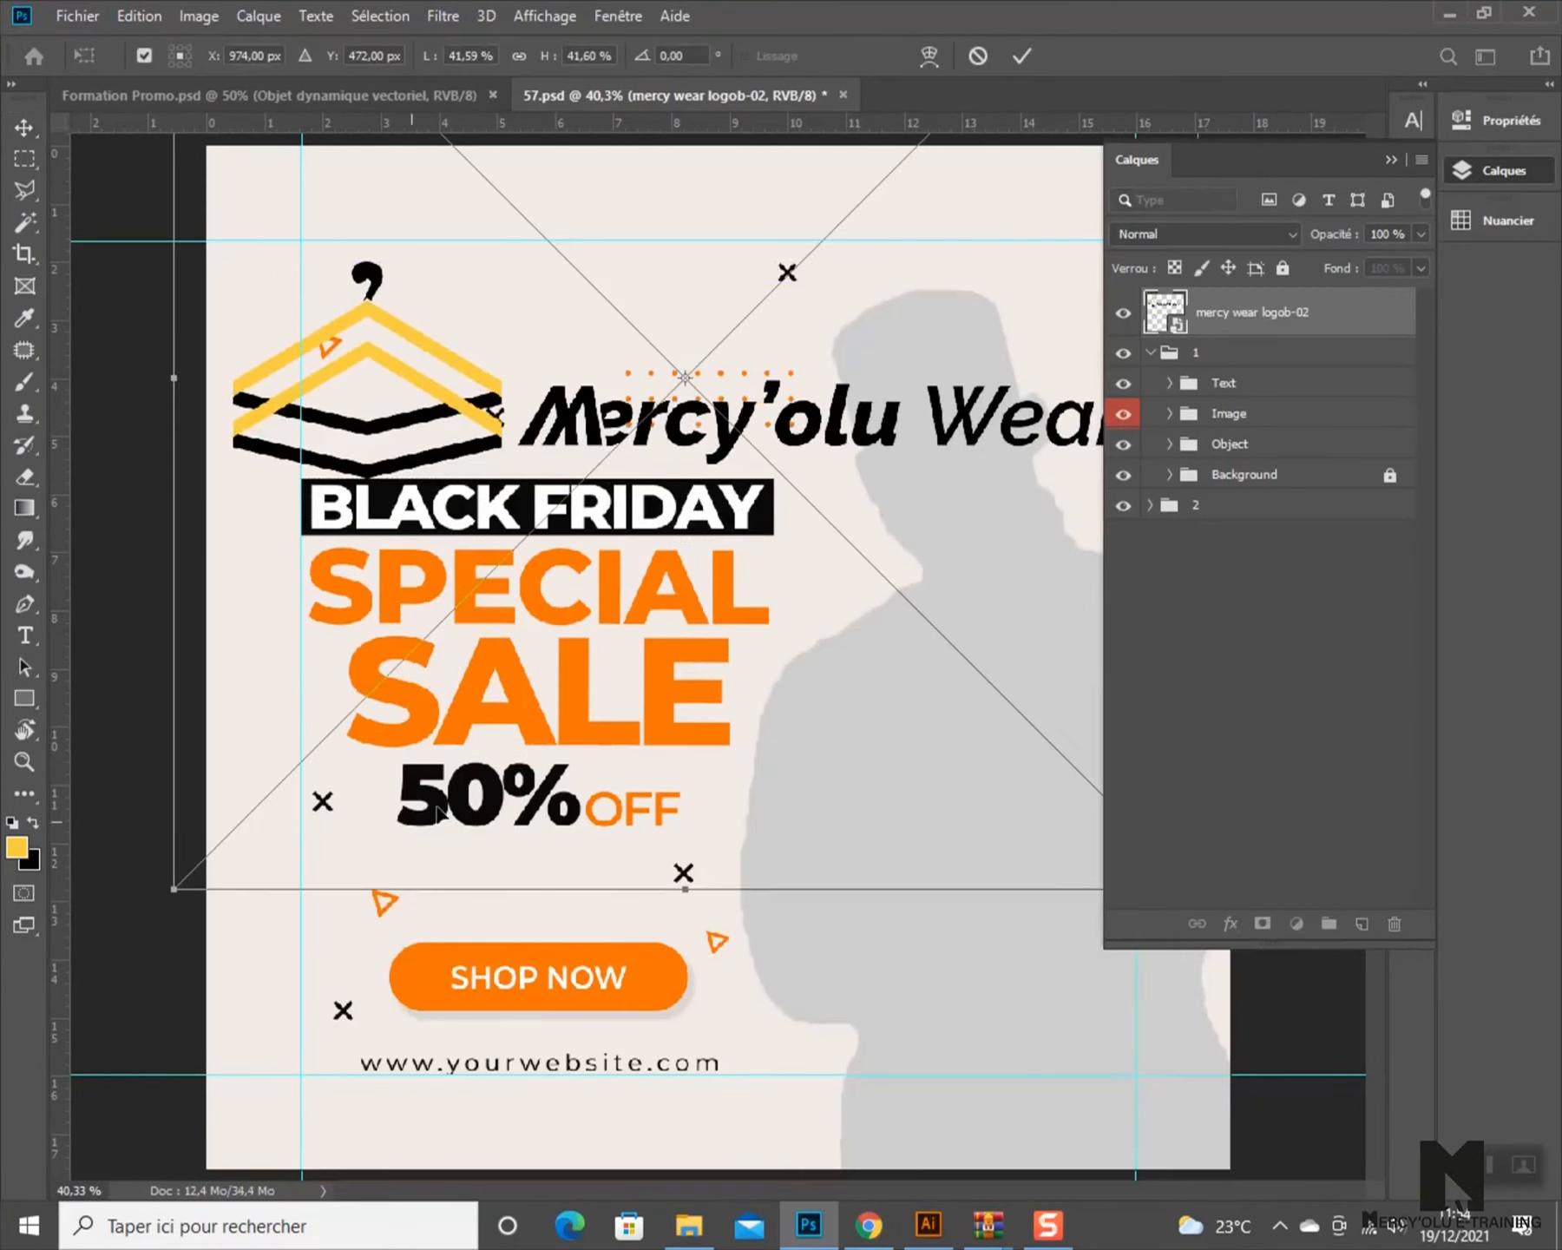
{"action": "scroll", "coordinate": [488, 788], "scroll_direction": "down", "scroll_amount": 6}
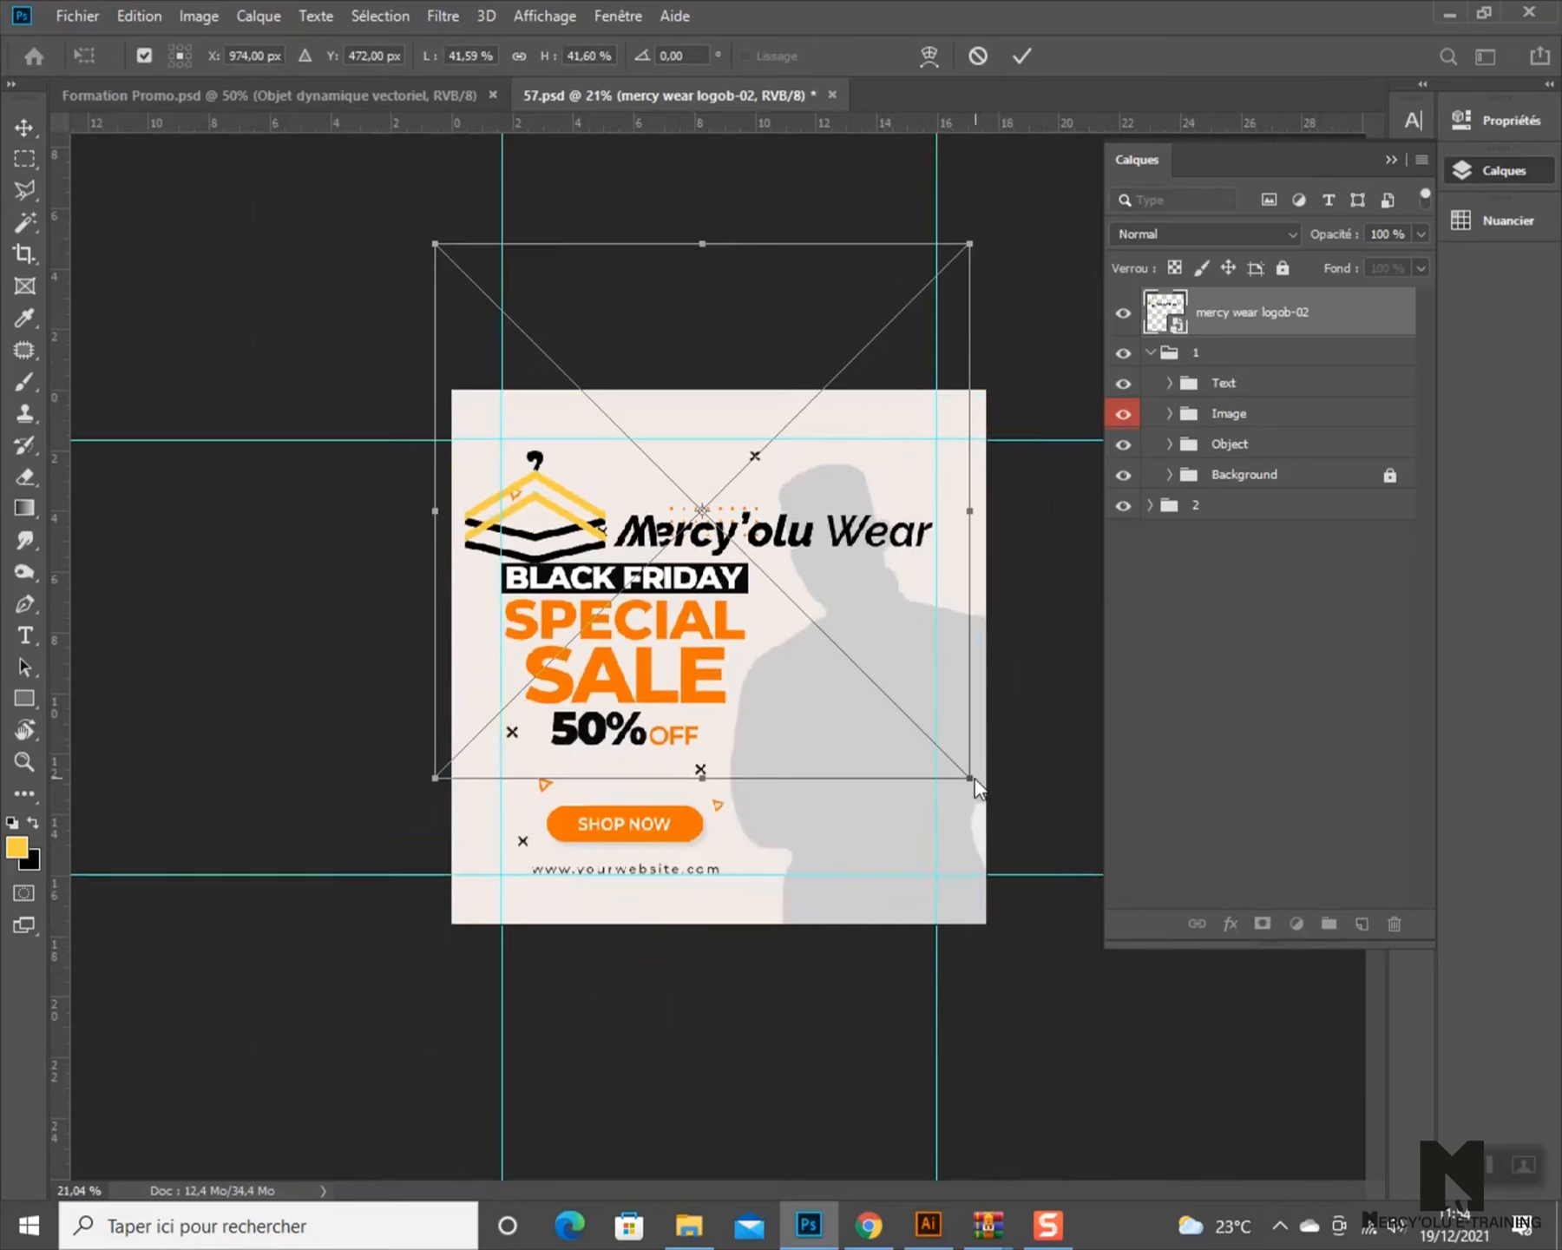
{"action": "left_click_drag", "start_coordinate": [962, 770], "coordinate": [792, 599]}
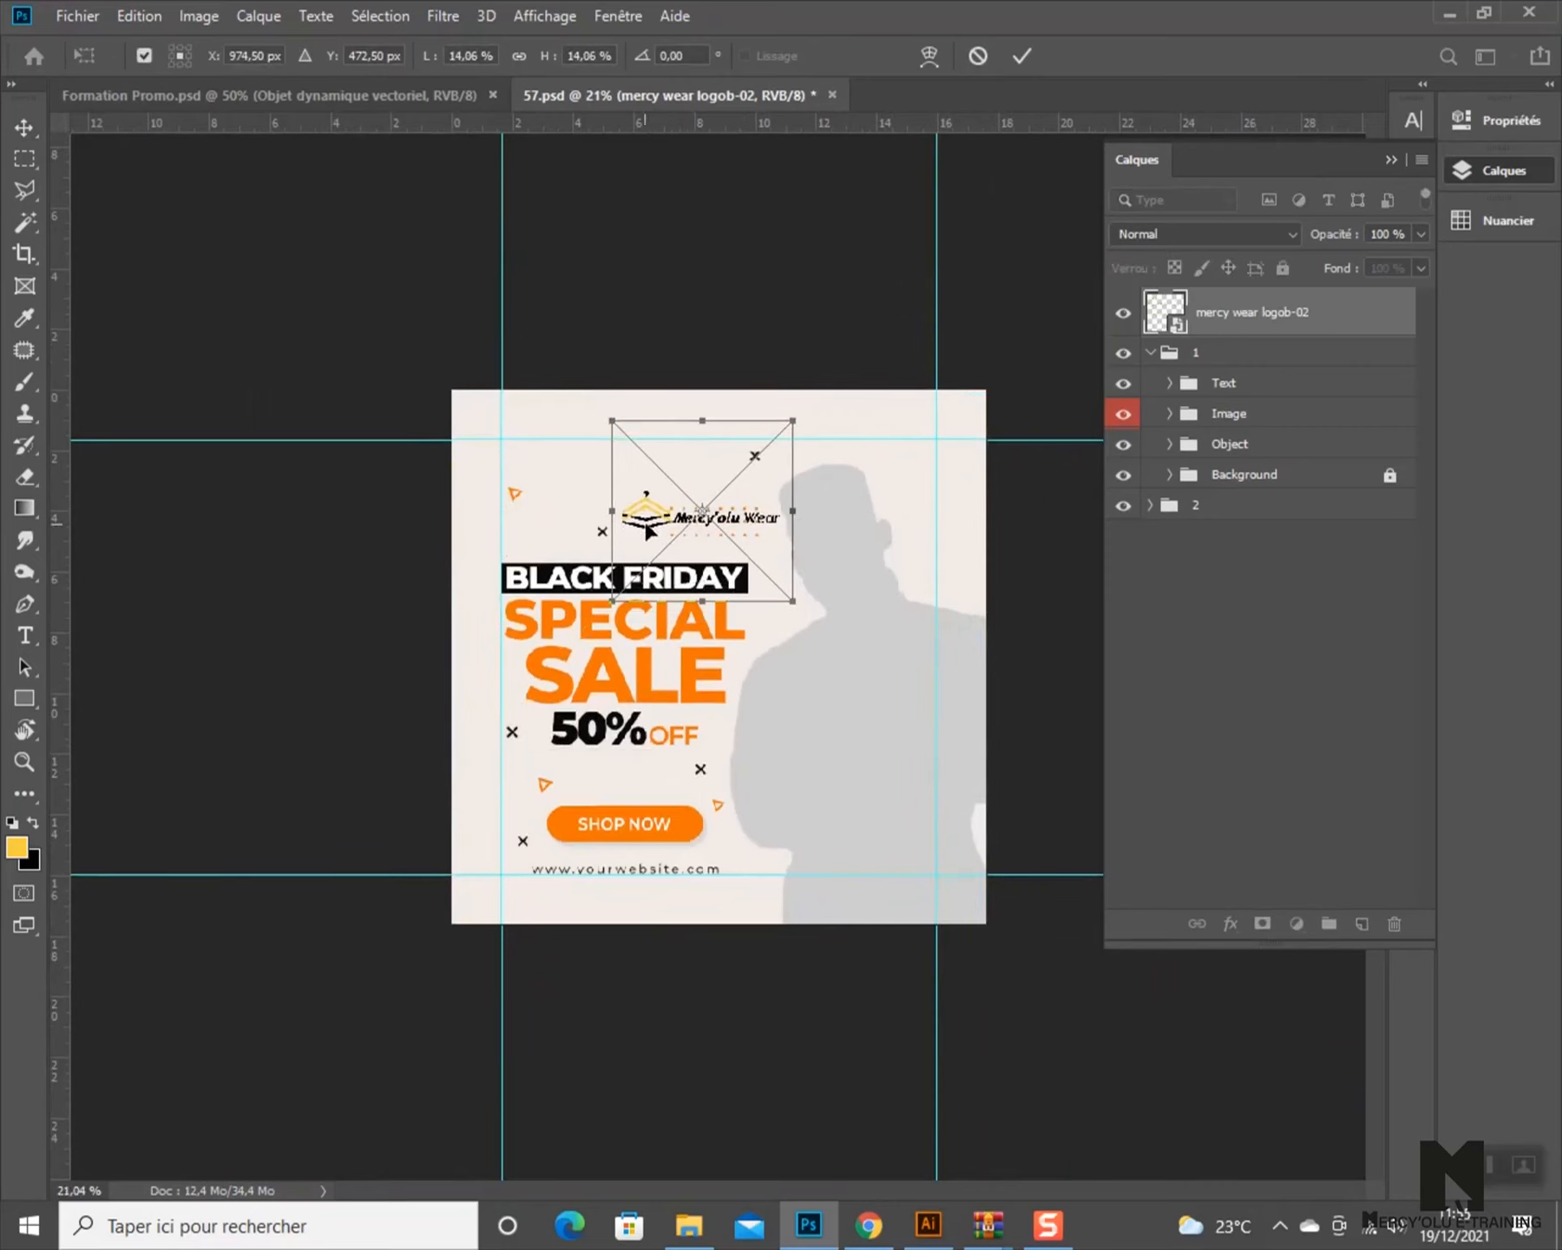
{"action": "left_click_drag", "start_coordinate": [651, 520], "coordinate": [522, 464]}
{"action": "key", "text": "ctrl+0"}
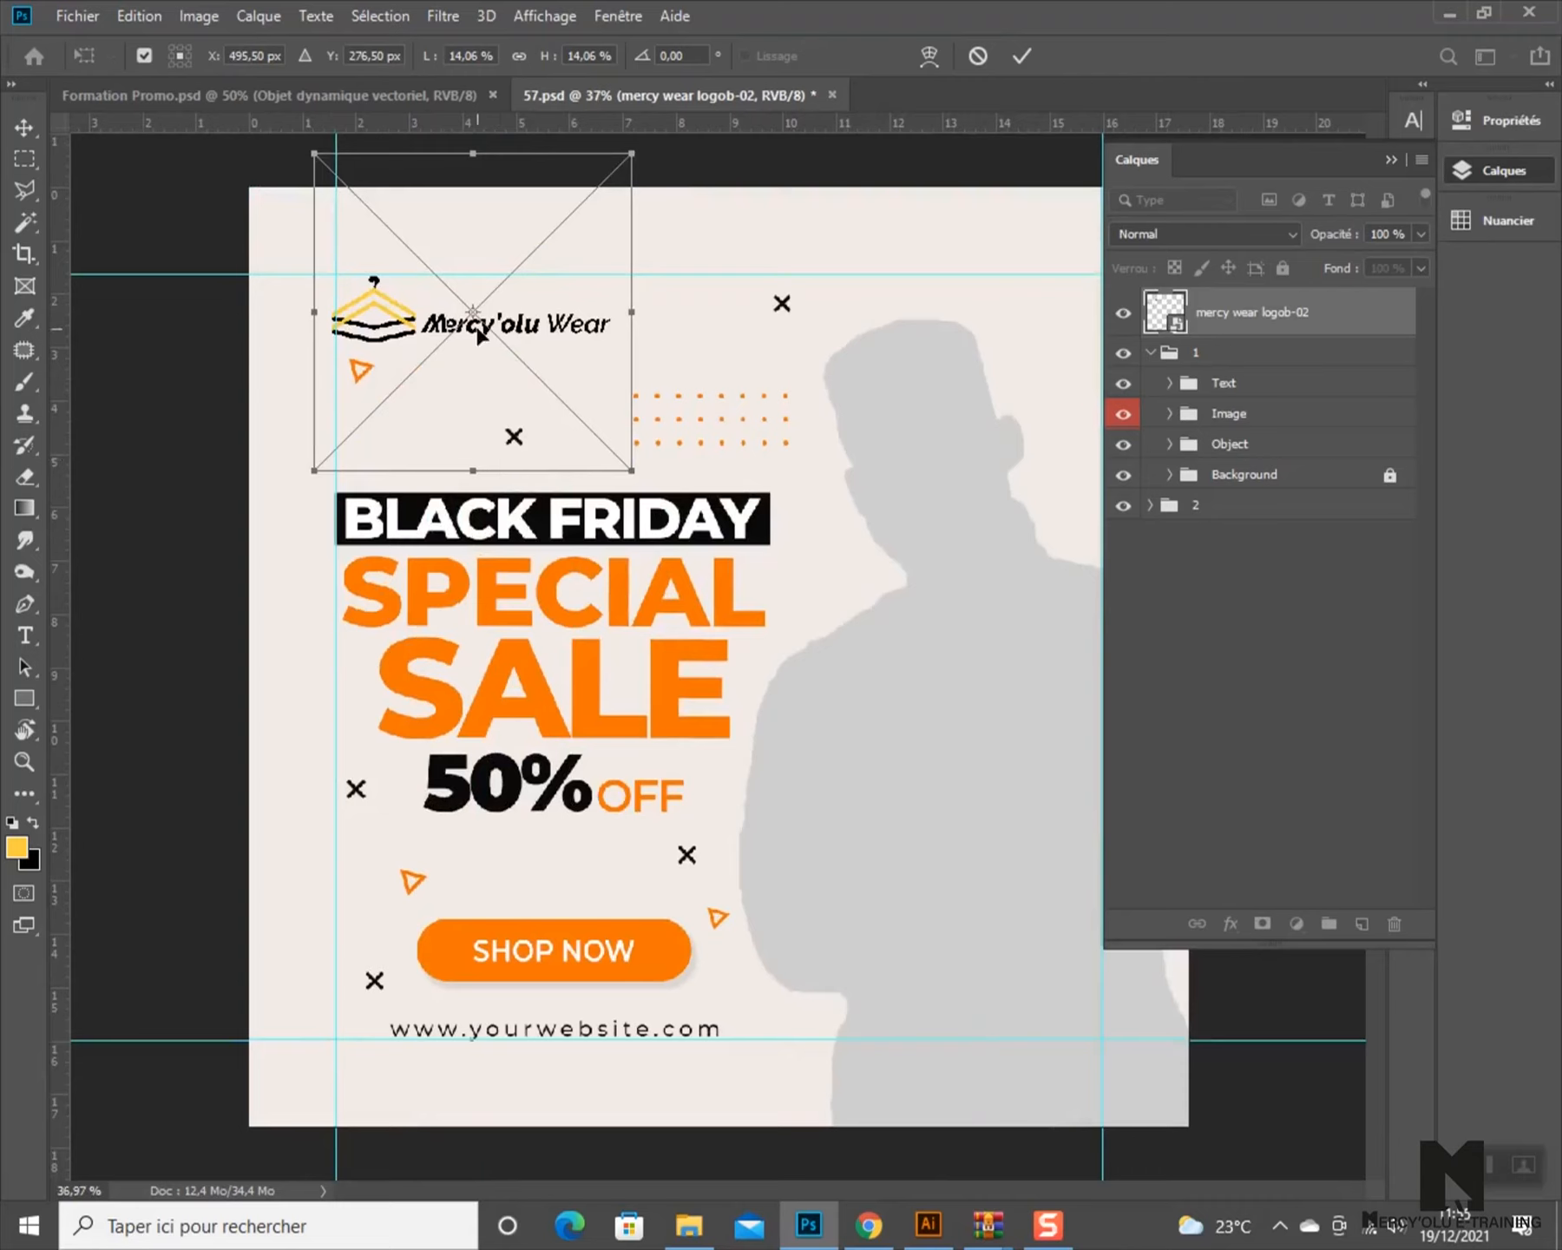
- Nudge the logo right and down to fit inside the left and top guides, at X 506.50 px and Y 279.50 px
{"action": "key", "text": "Right"}
{"action": "key", "text": "Right"}
{"action": "key", "text": "Right"}
{"action": "key", "text": "Right"}
{"action": "key", "text": "Right"}
{"action": "key", "text": "Right"}
{"action": "key", "text": "Right"}
{"action": "key", "text": "Right"}
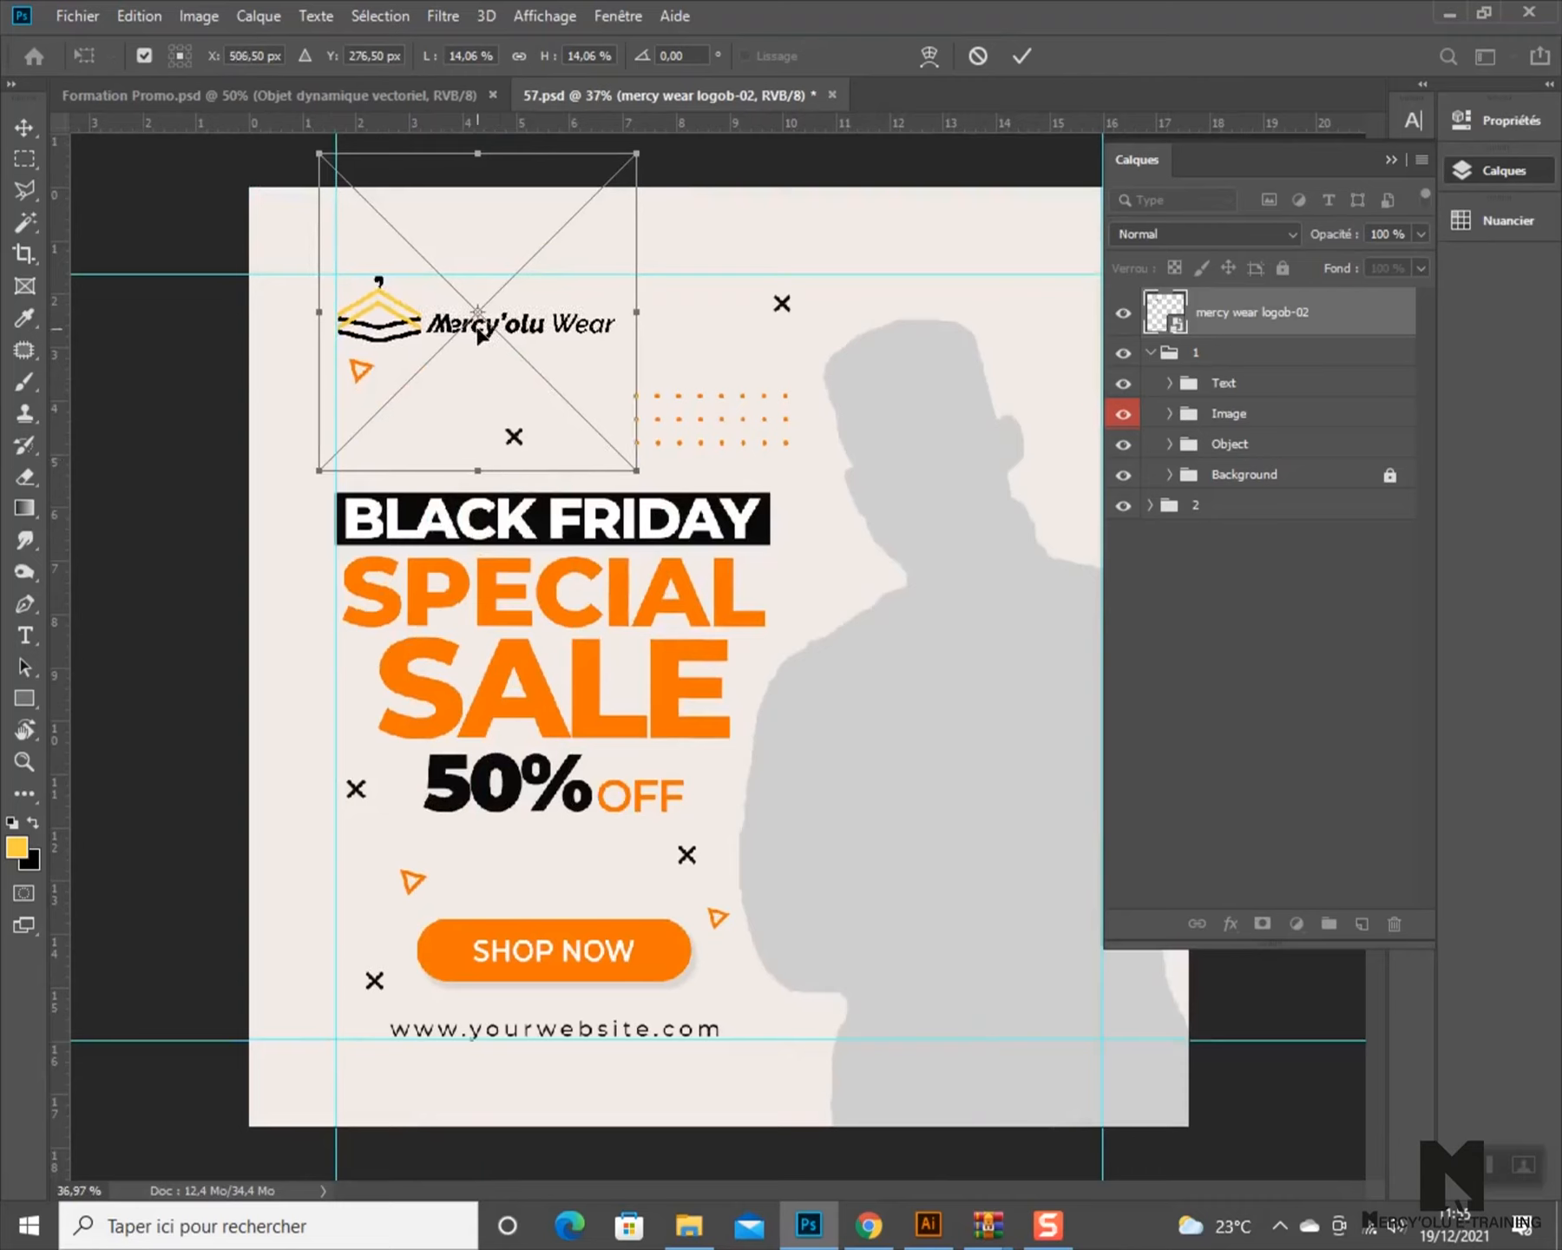
{"action": "key", "text": "Down"}
{"action": "key", "text": "Down"}
{"action": "key", "text": "Down"}
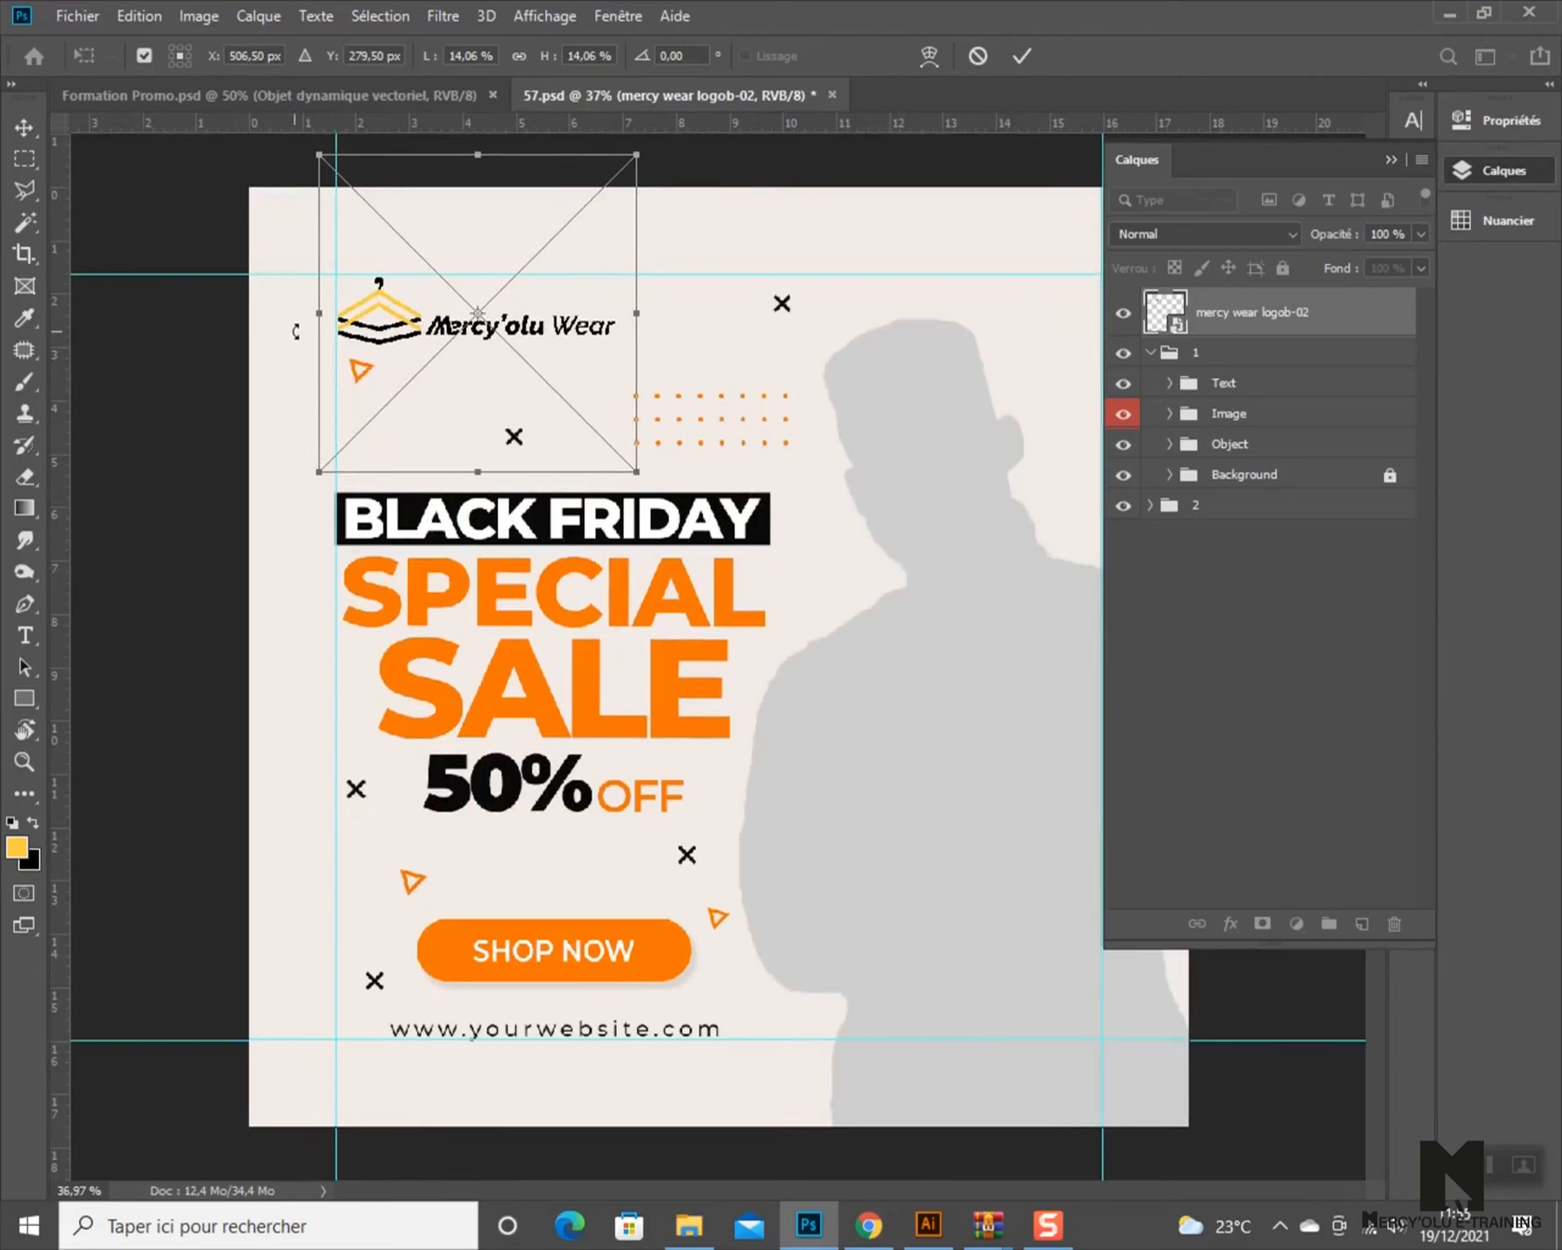
{"action": "key", "text": "Return"}
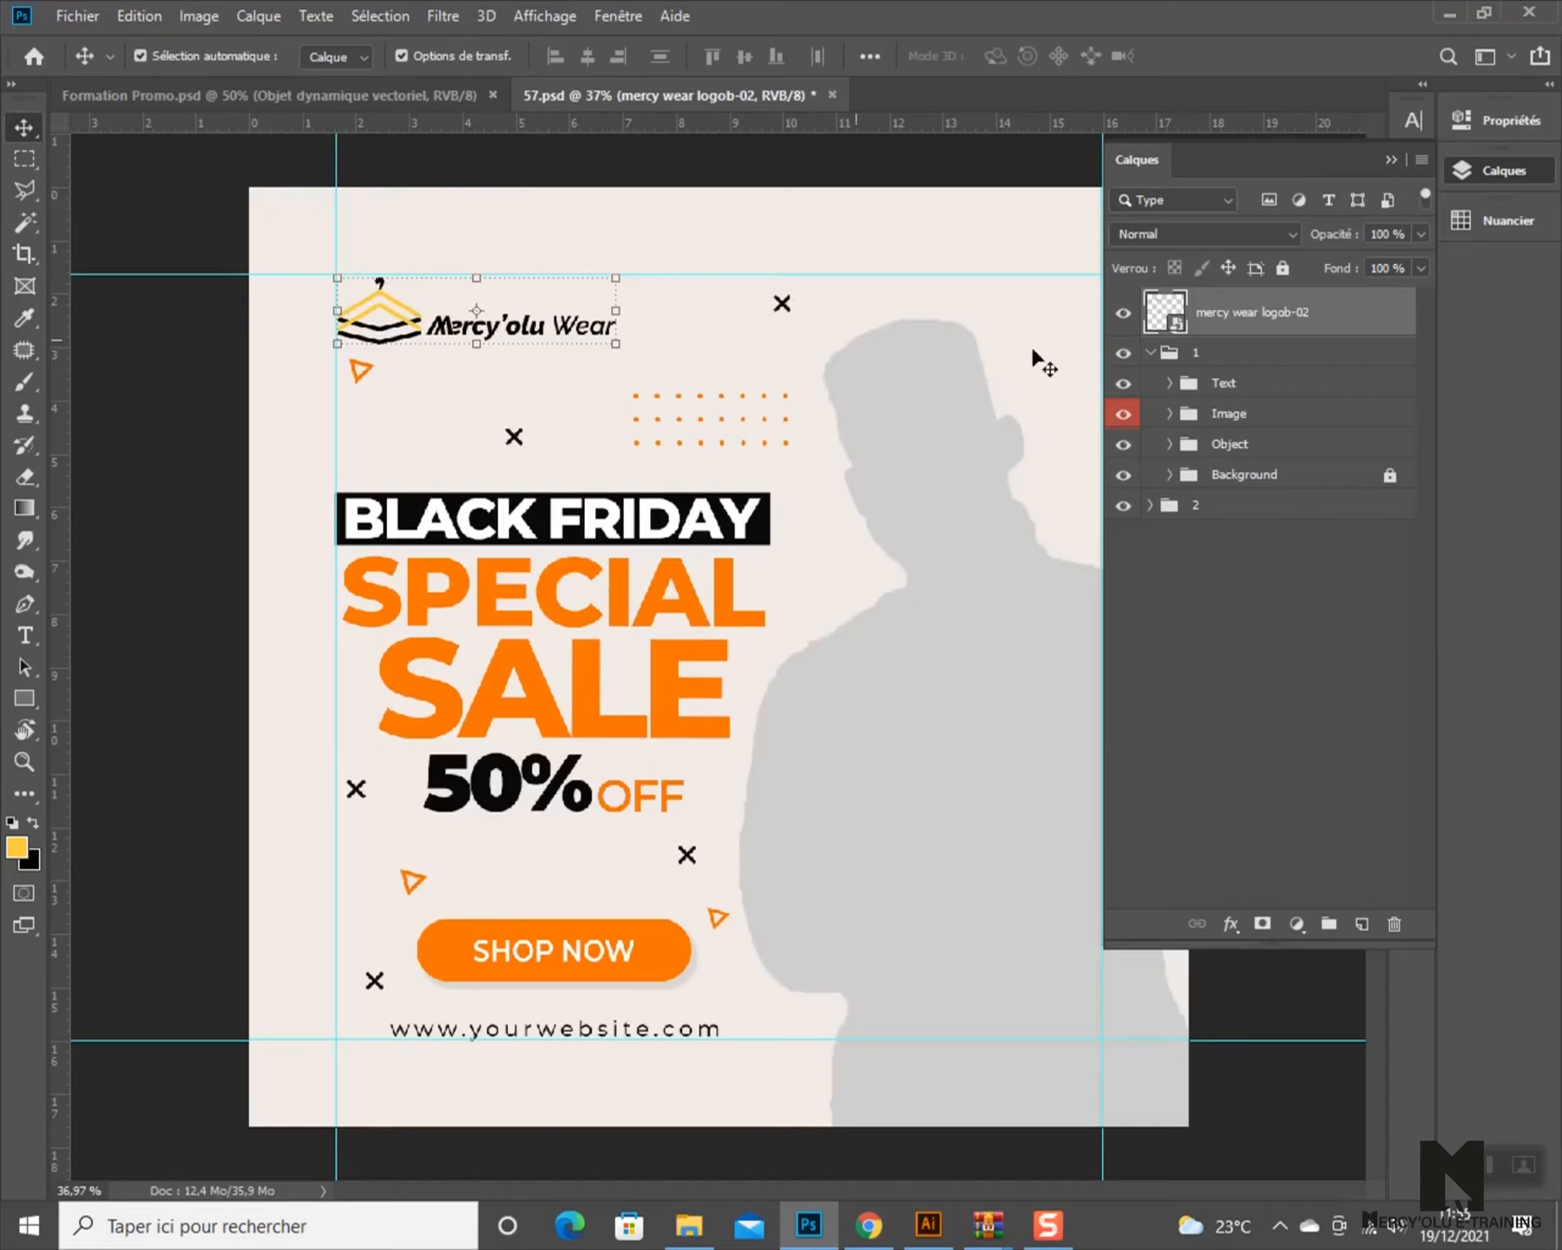
- Scale the Mercy'olu Wear logo down further to about 12.17 %
{"action": "key", "text": "ctrl+t"}
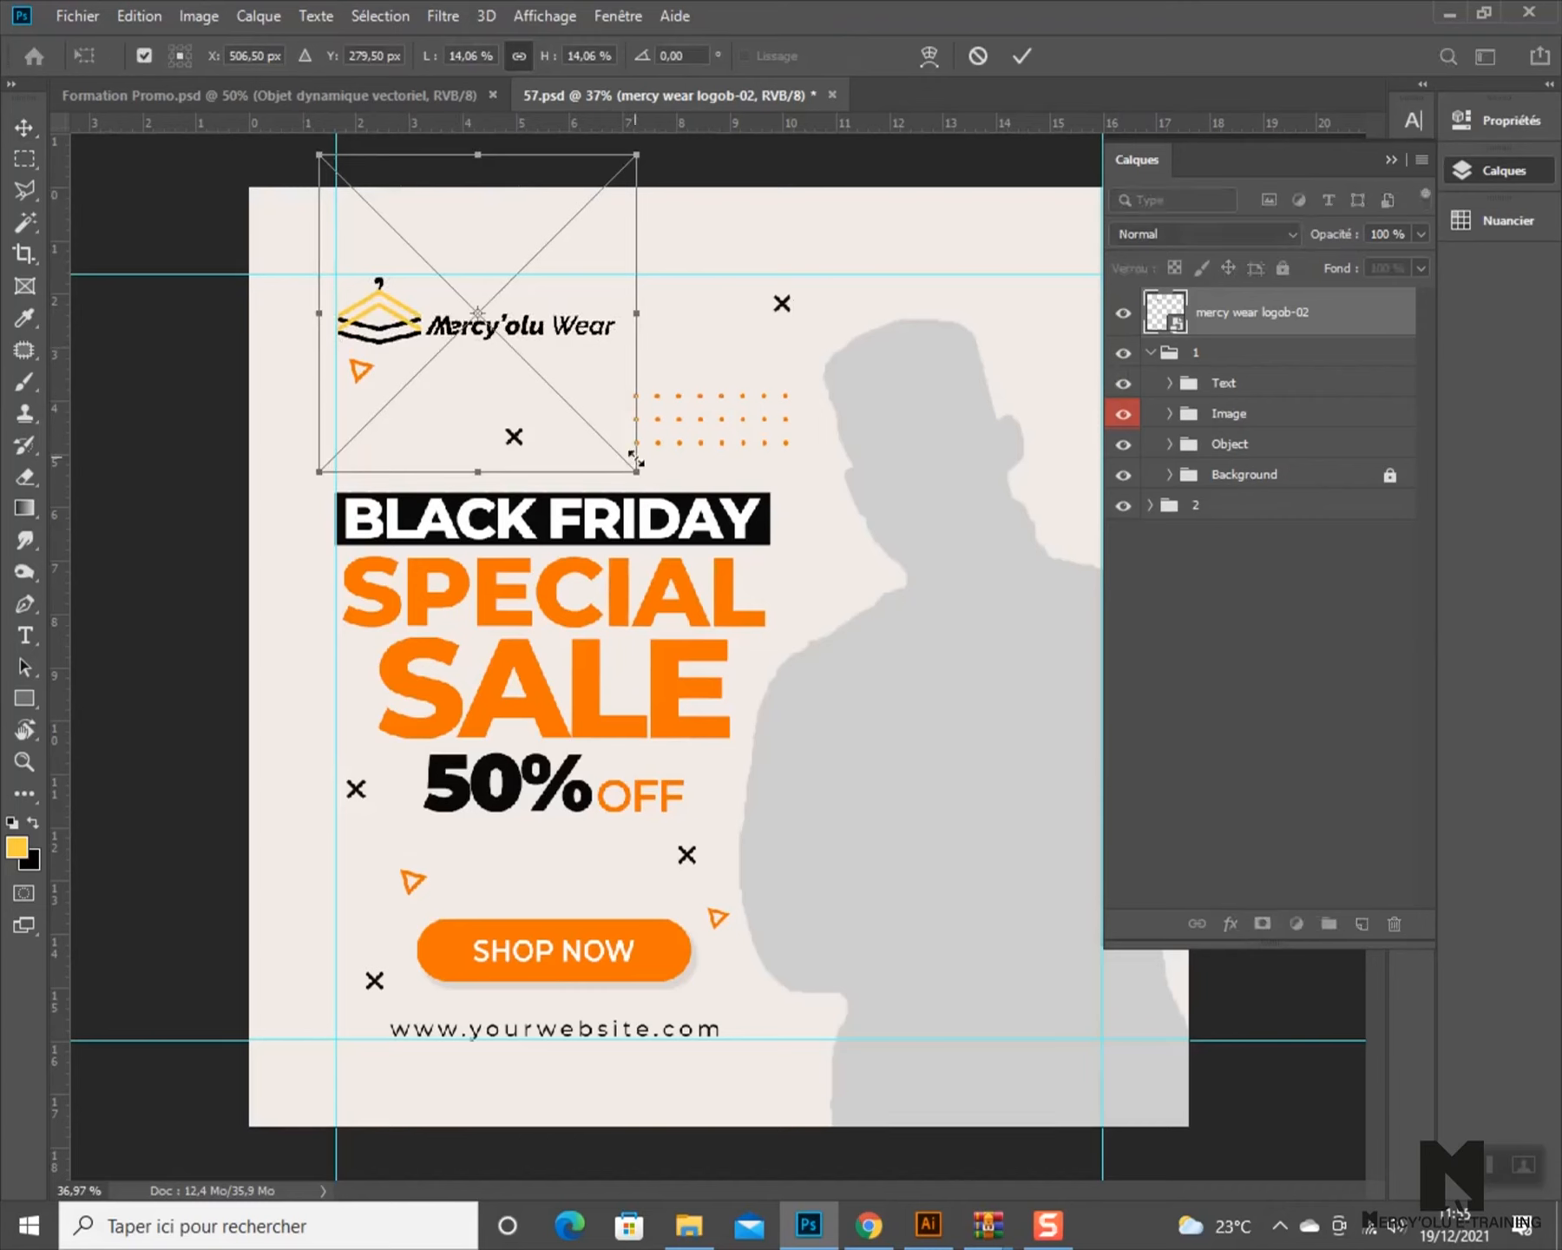
{"action": "left_click_drag", "start_coordinate": [633, 473], "coordinate": [597, 431]}
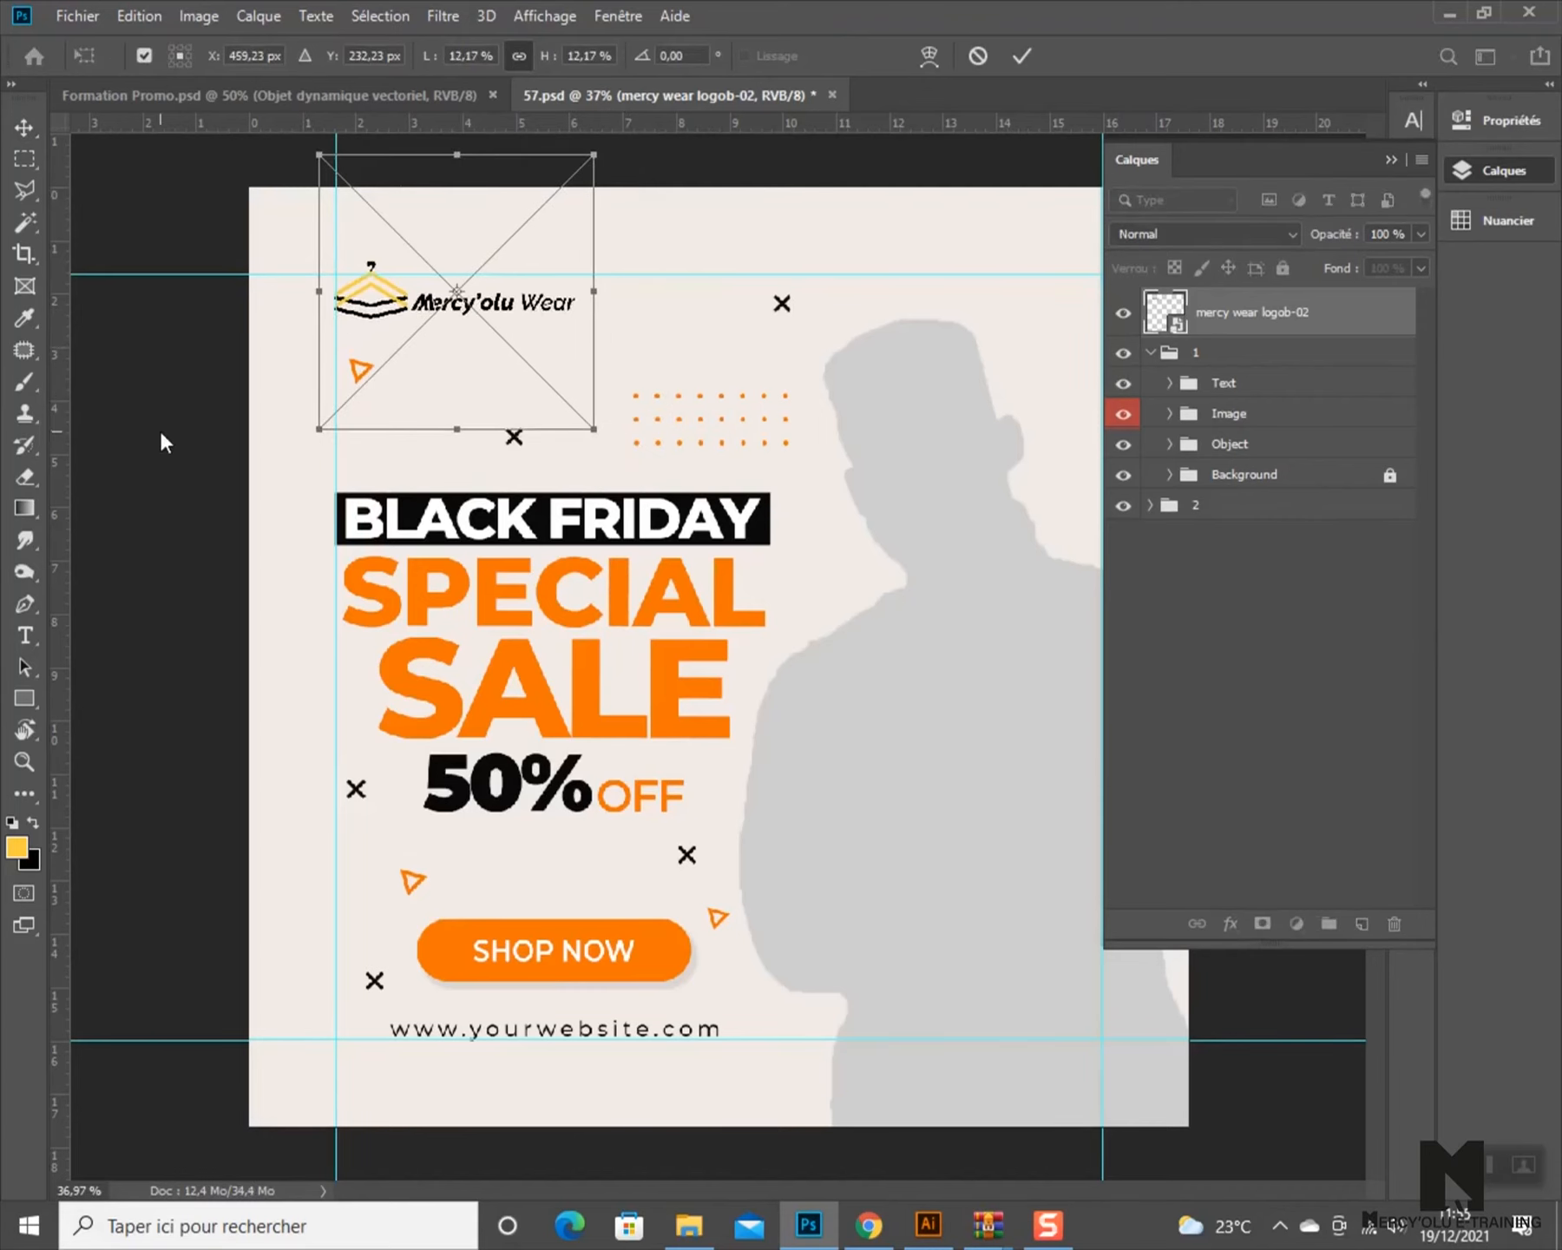
{"action": "key", "text": "Return"}
- Nudge the resized logo down and slightly right so it sits against the poster's top and left guides
{"action": "key", "text": "Down"}
{"action": "key", "text": "Down"}
{"action": "key", "text": "Down"}
{"action": "key", "text": "Down"}
{"action": "key", "text": "Down"}
{"action": "key", "text": "Down"}
{"action": "key", "text": "Down"}
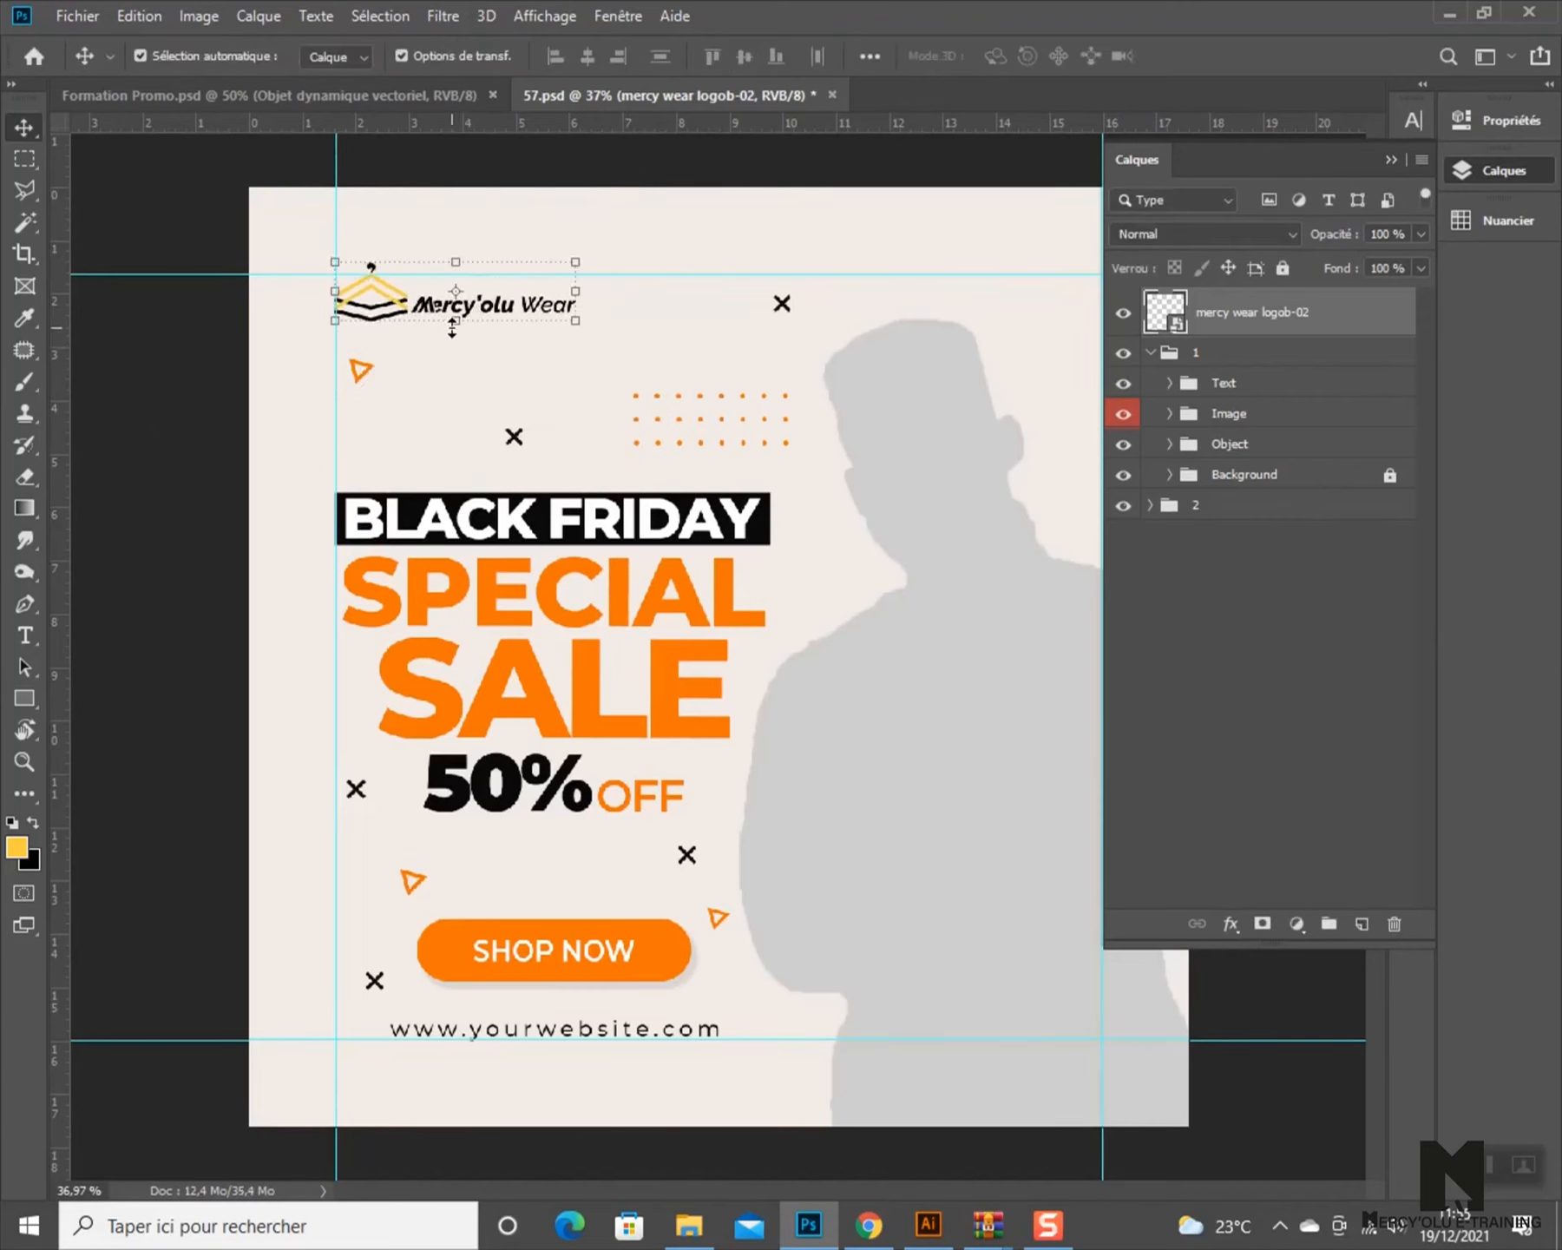
{"action": "key", "text": "Down"}
{"action": "key", "text": "Down"}
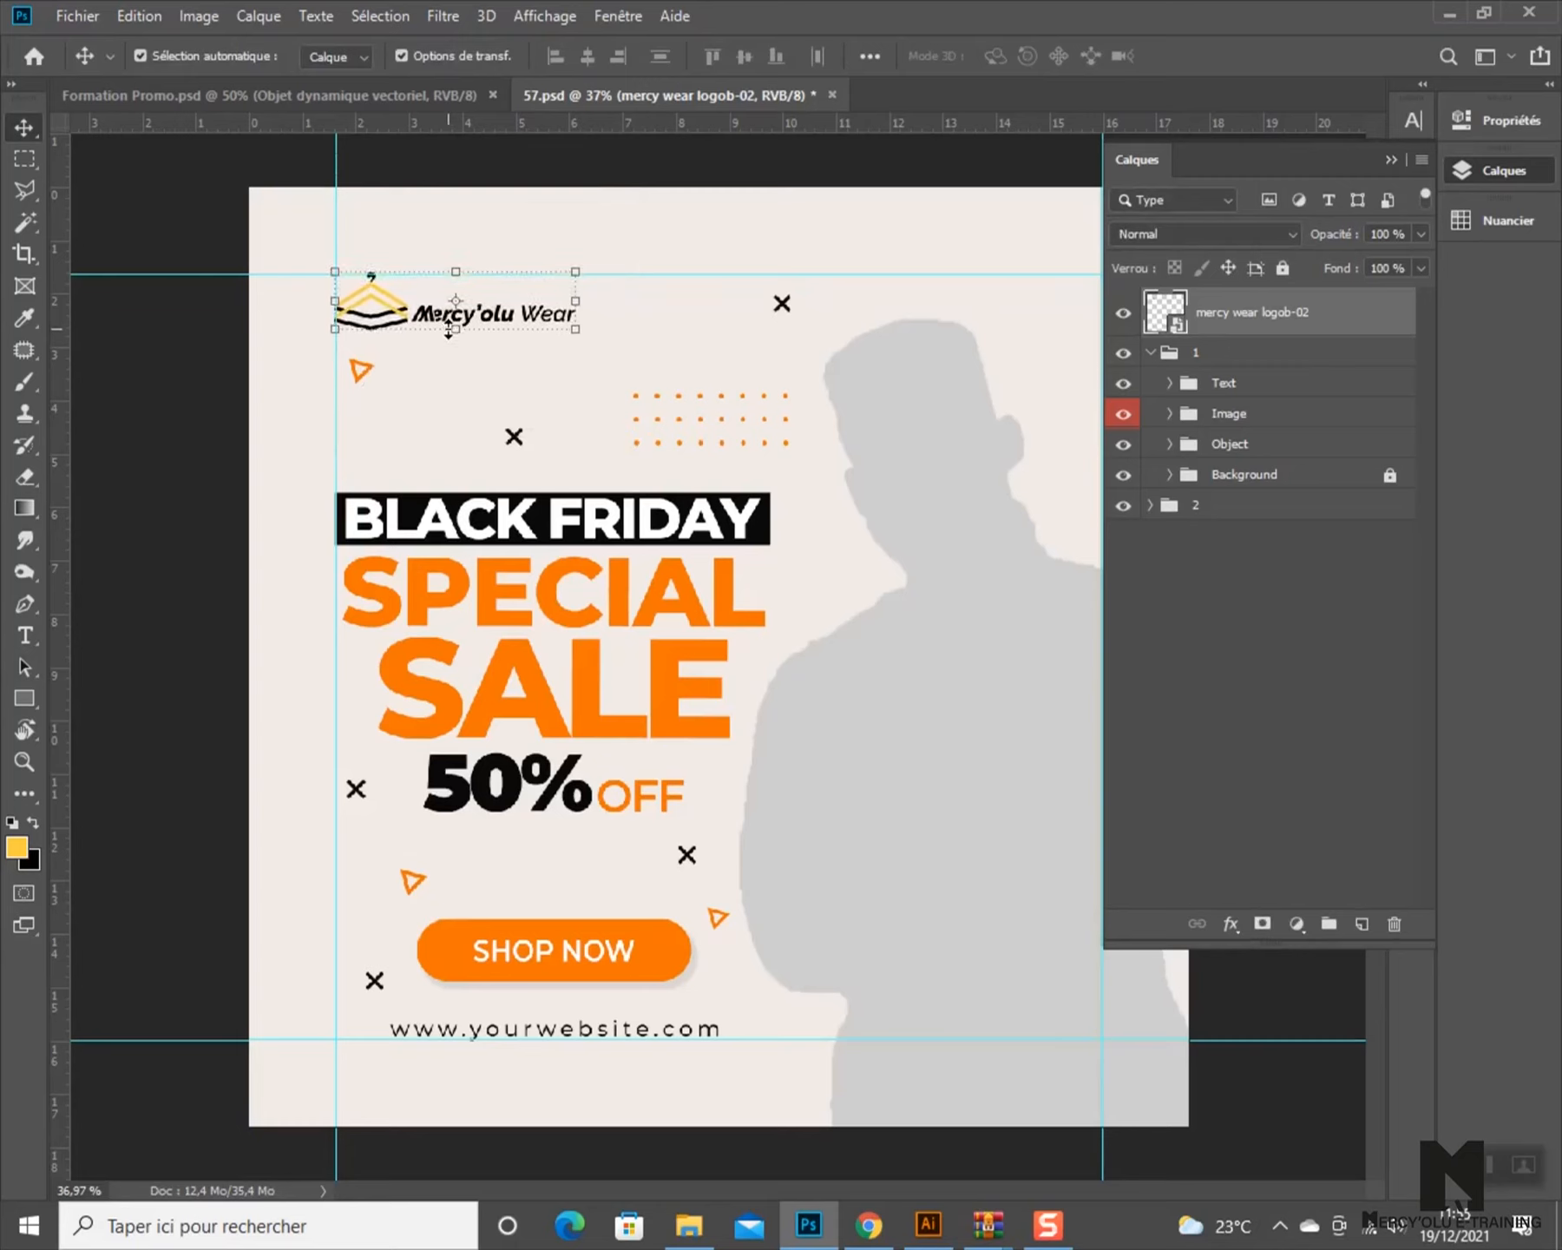
{"action": "key", "text": "Down"}
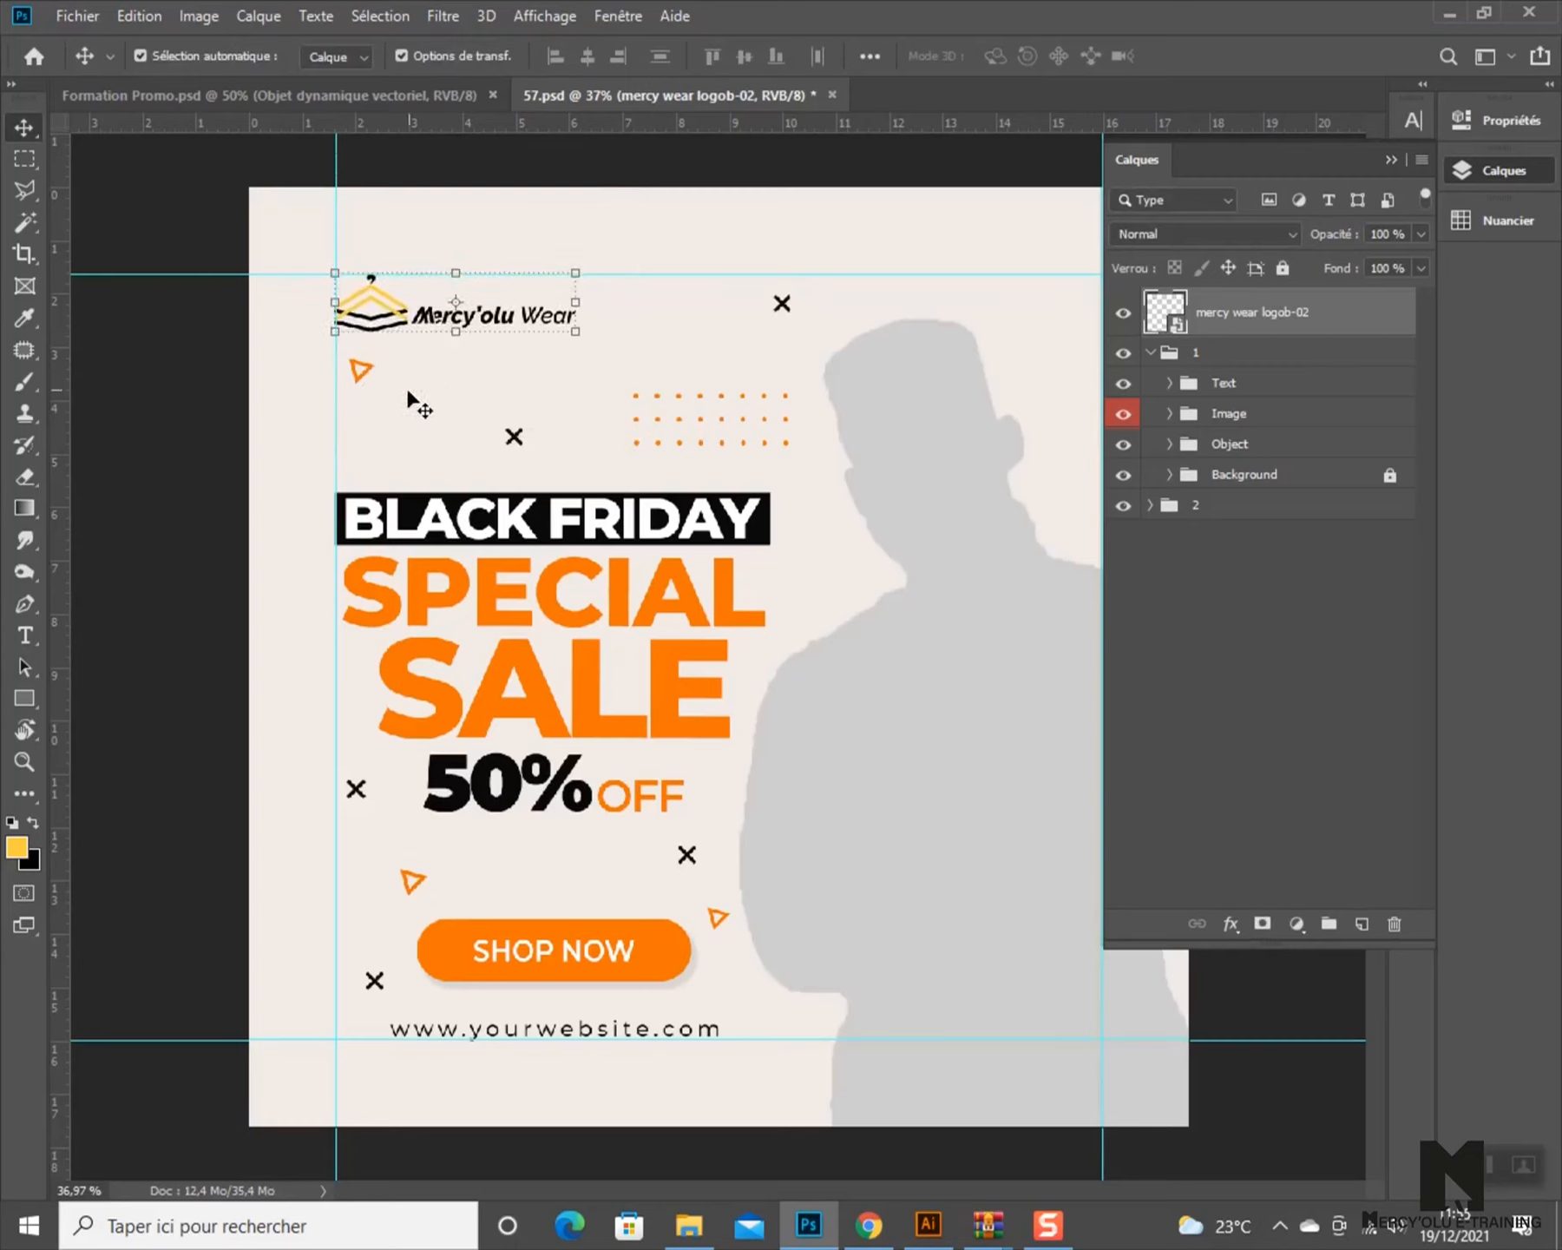
{"action": "key", "text": "Right"}
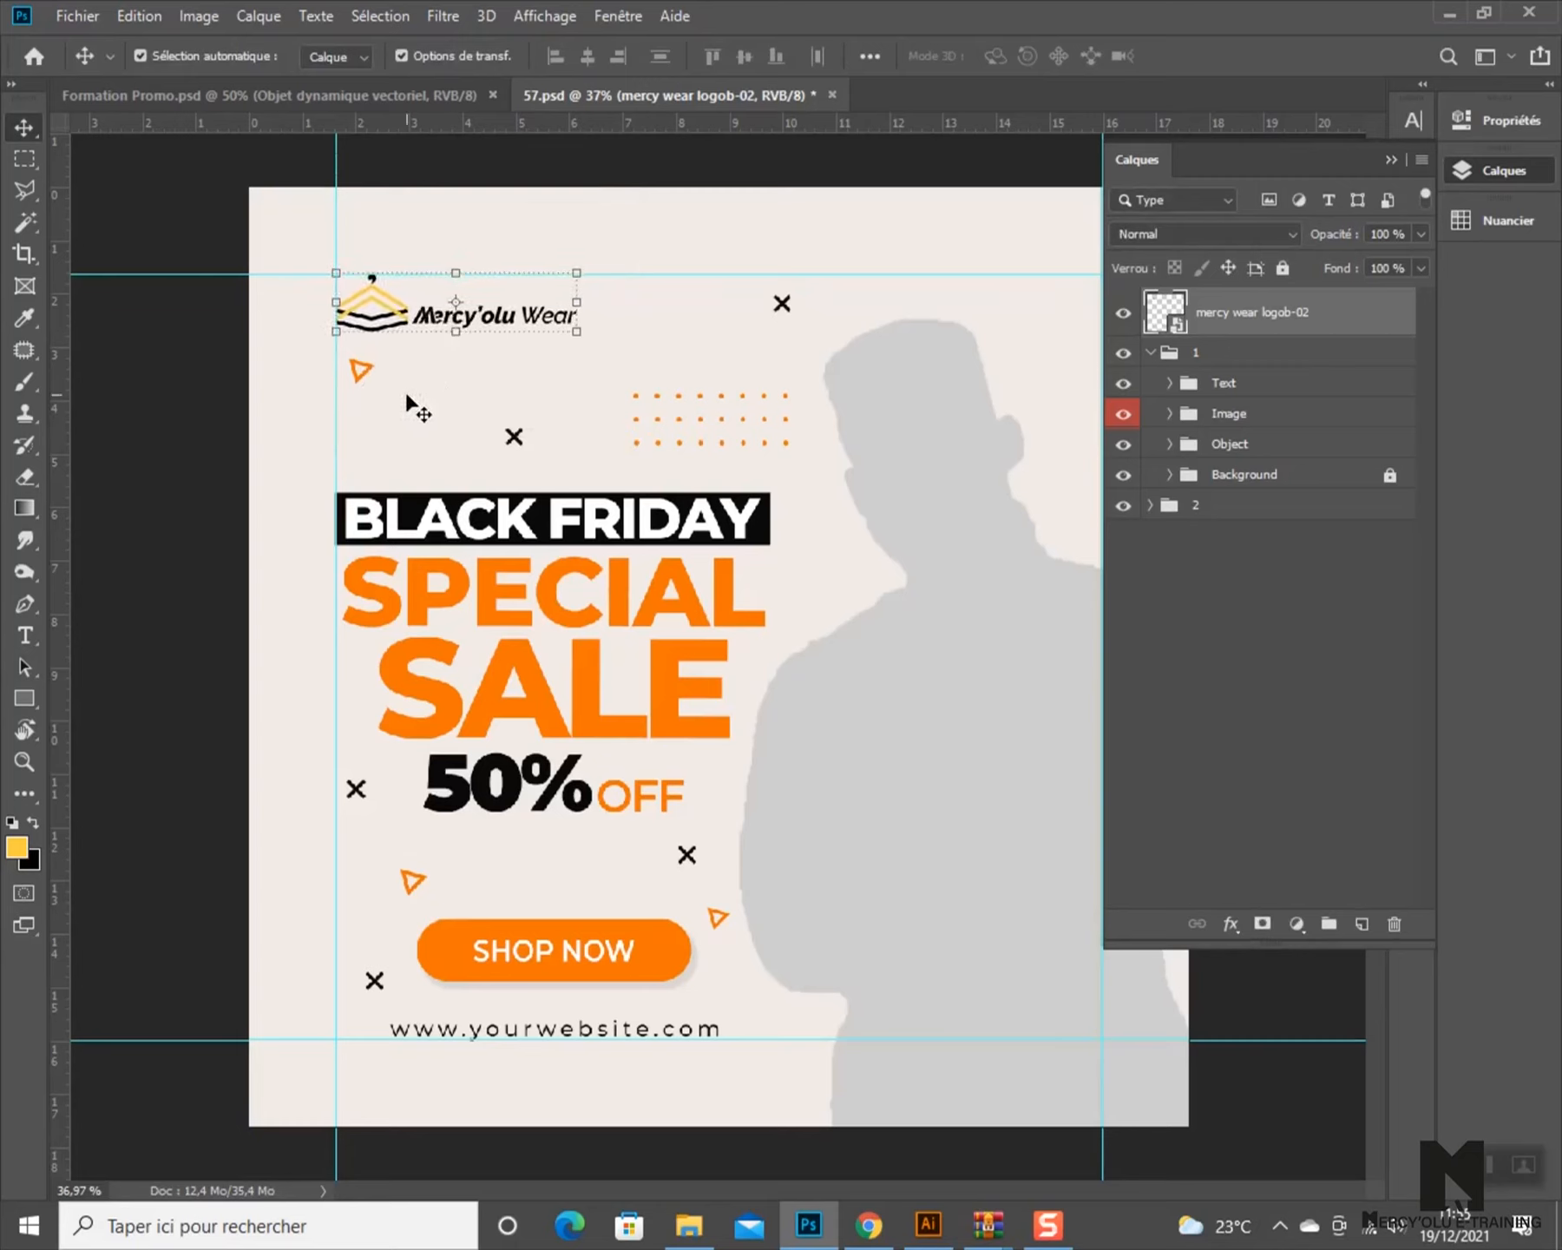
- Examine the Mercy'olu Wear logo's yellow up close and check it against the recently used colour swatches
{"action": "left_click", "coordinate": [612, 623]}
{"action": "scroll", "coordinate": [371, 304], "scroll_direction": "up", "scroll_amount": 4}
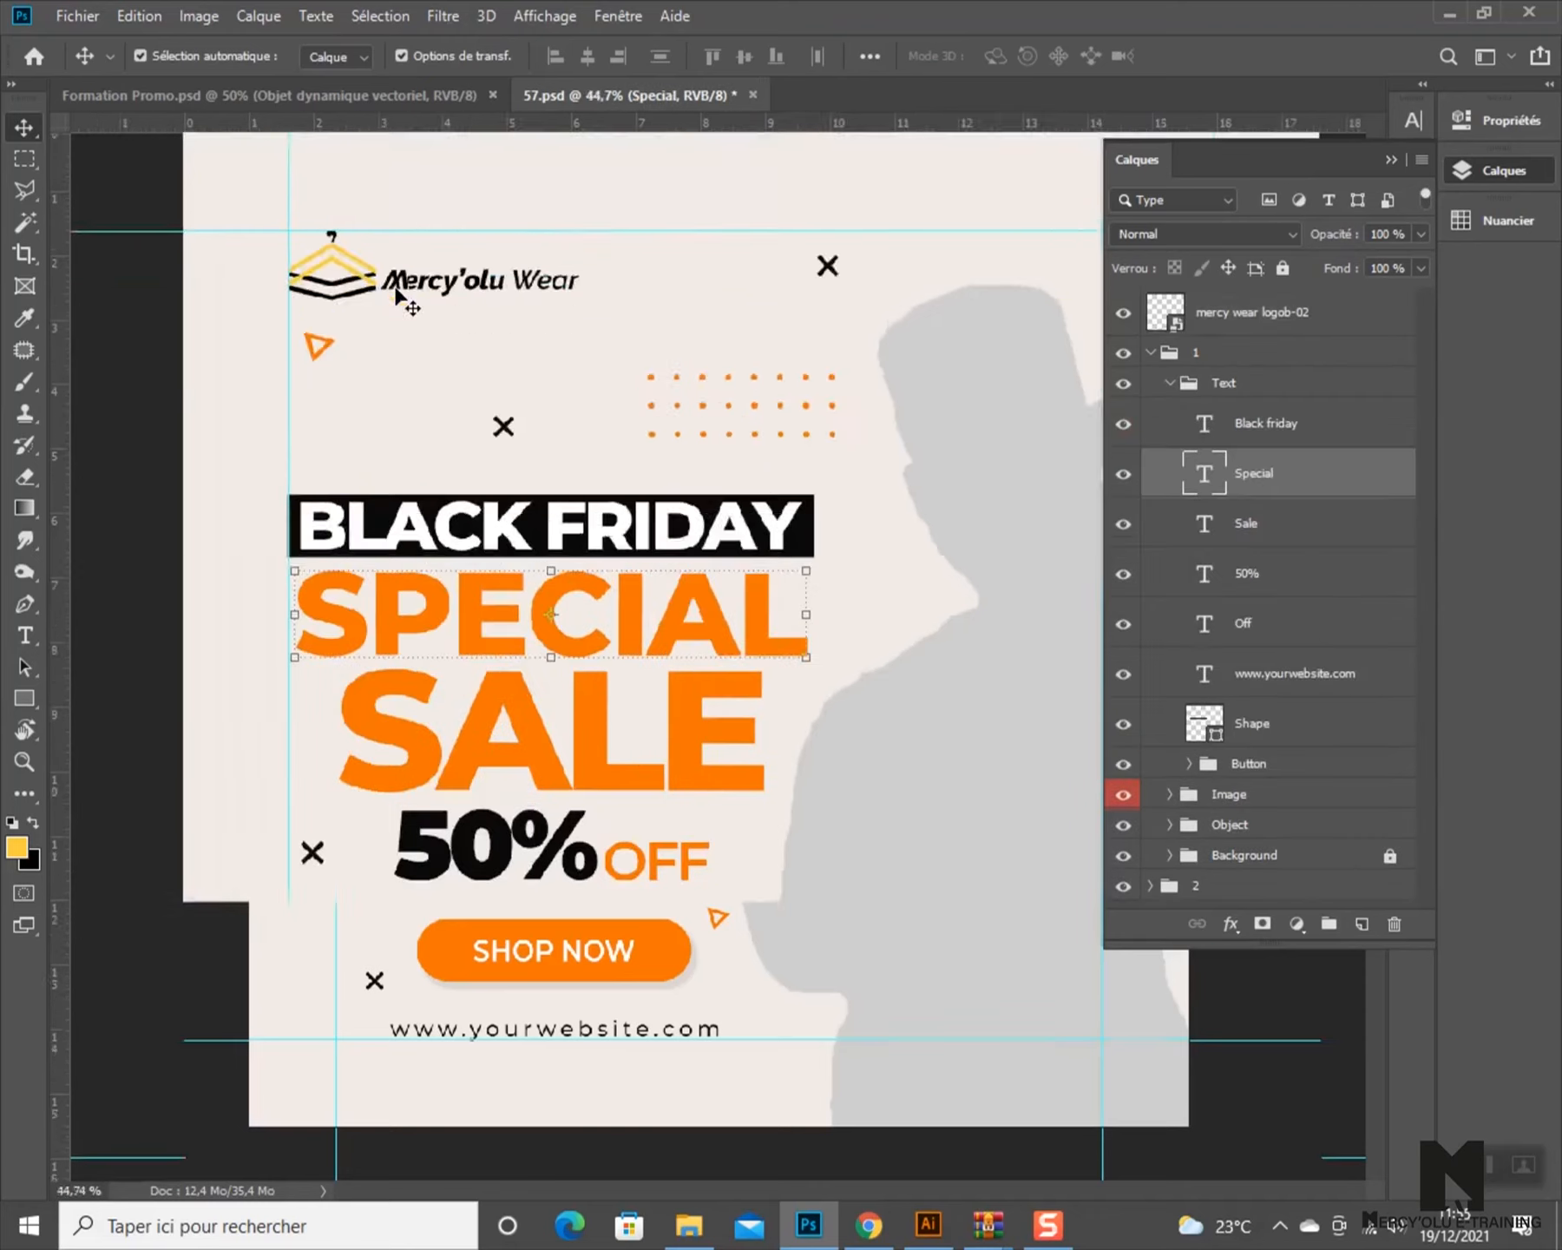
{"action": "scroll", "coordinate": [322, 248], "scroll_direction": "up", "scroll_amount": 3}
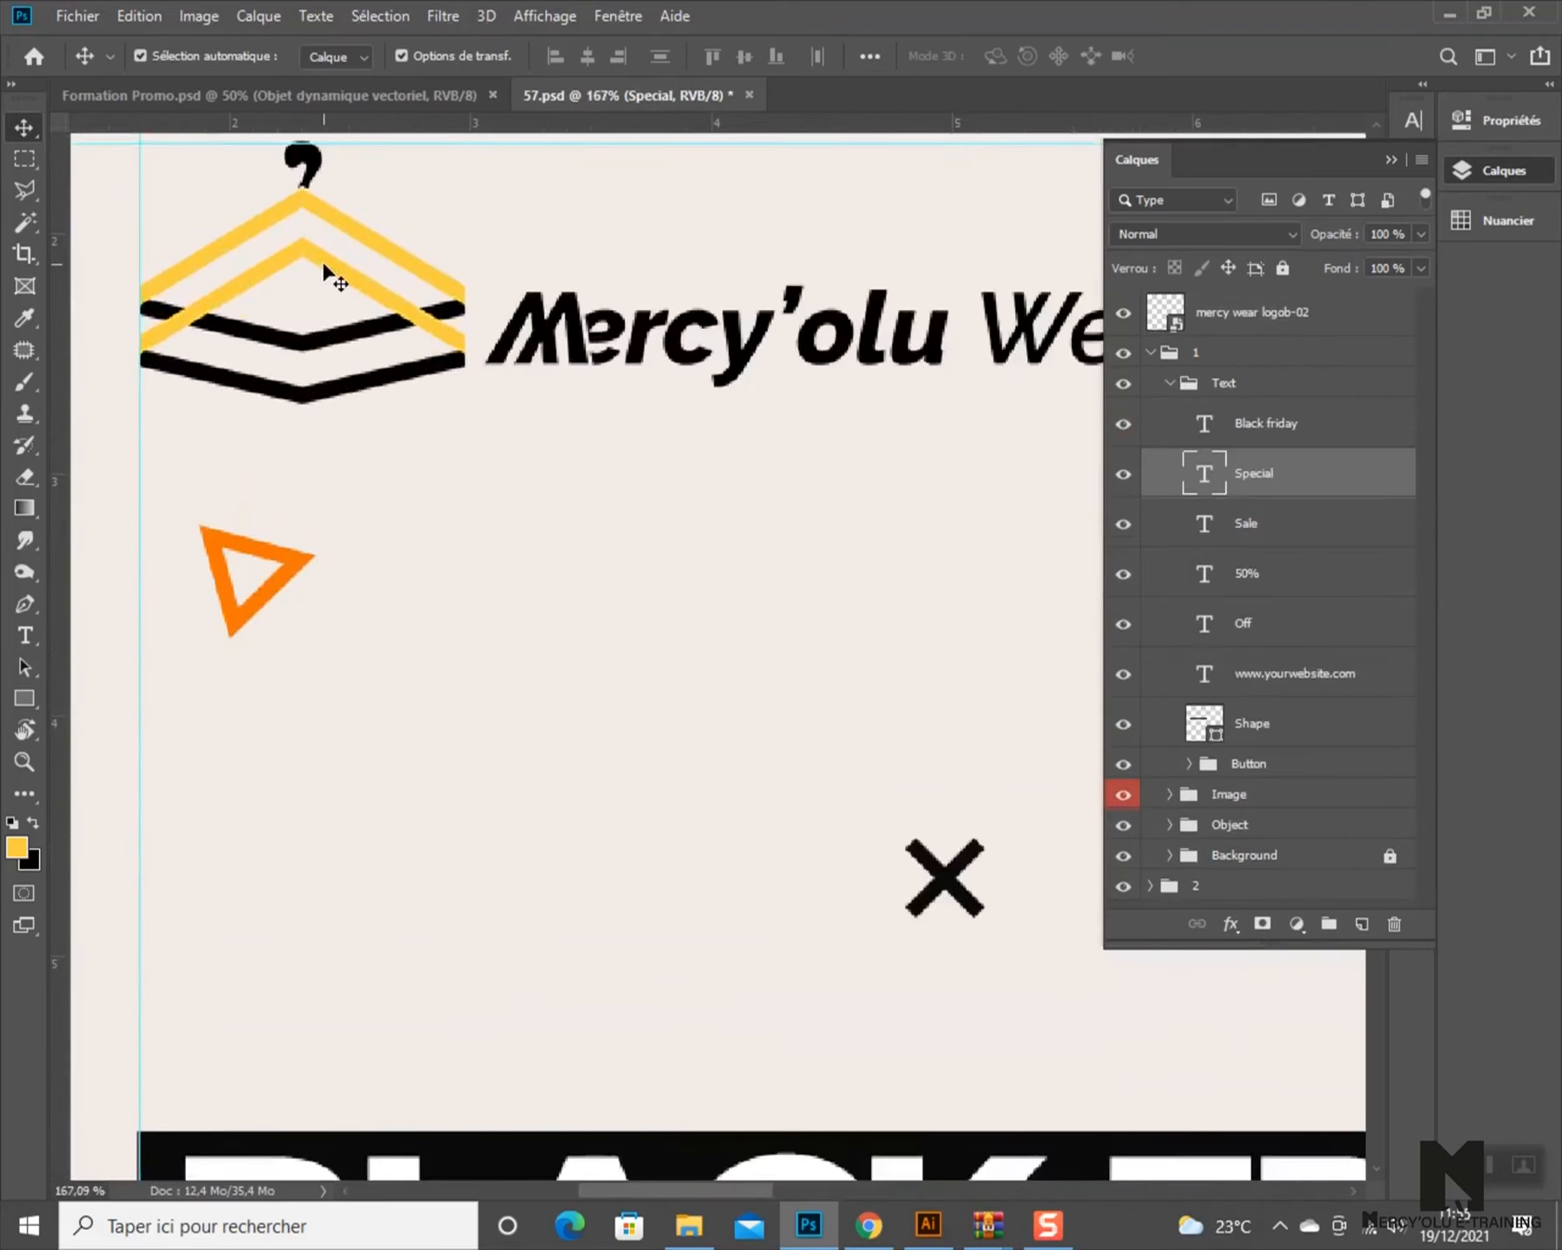
{"action": "left_click", "coordinate": [322, 260]}
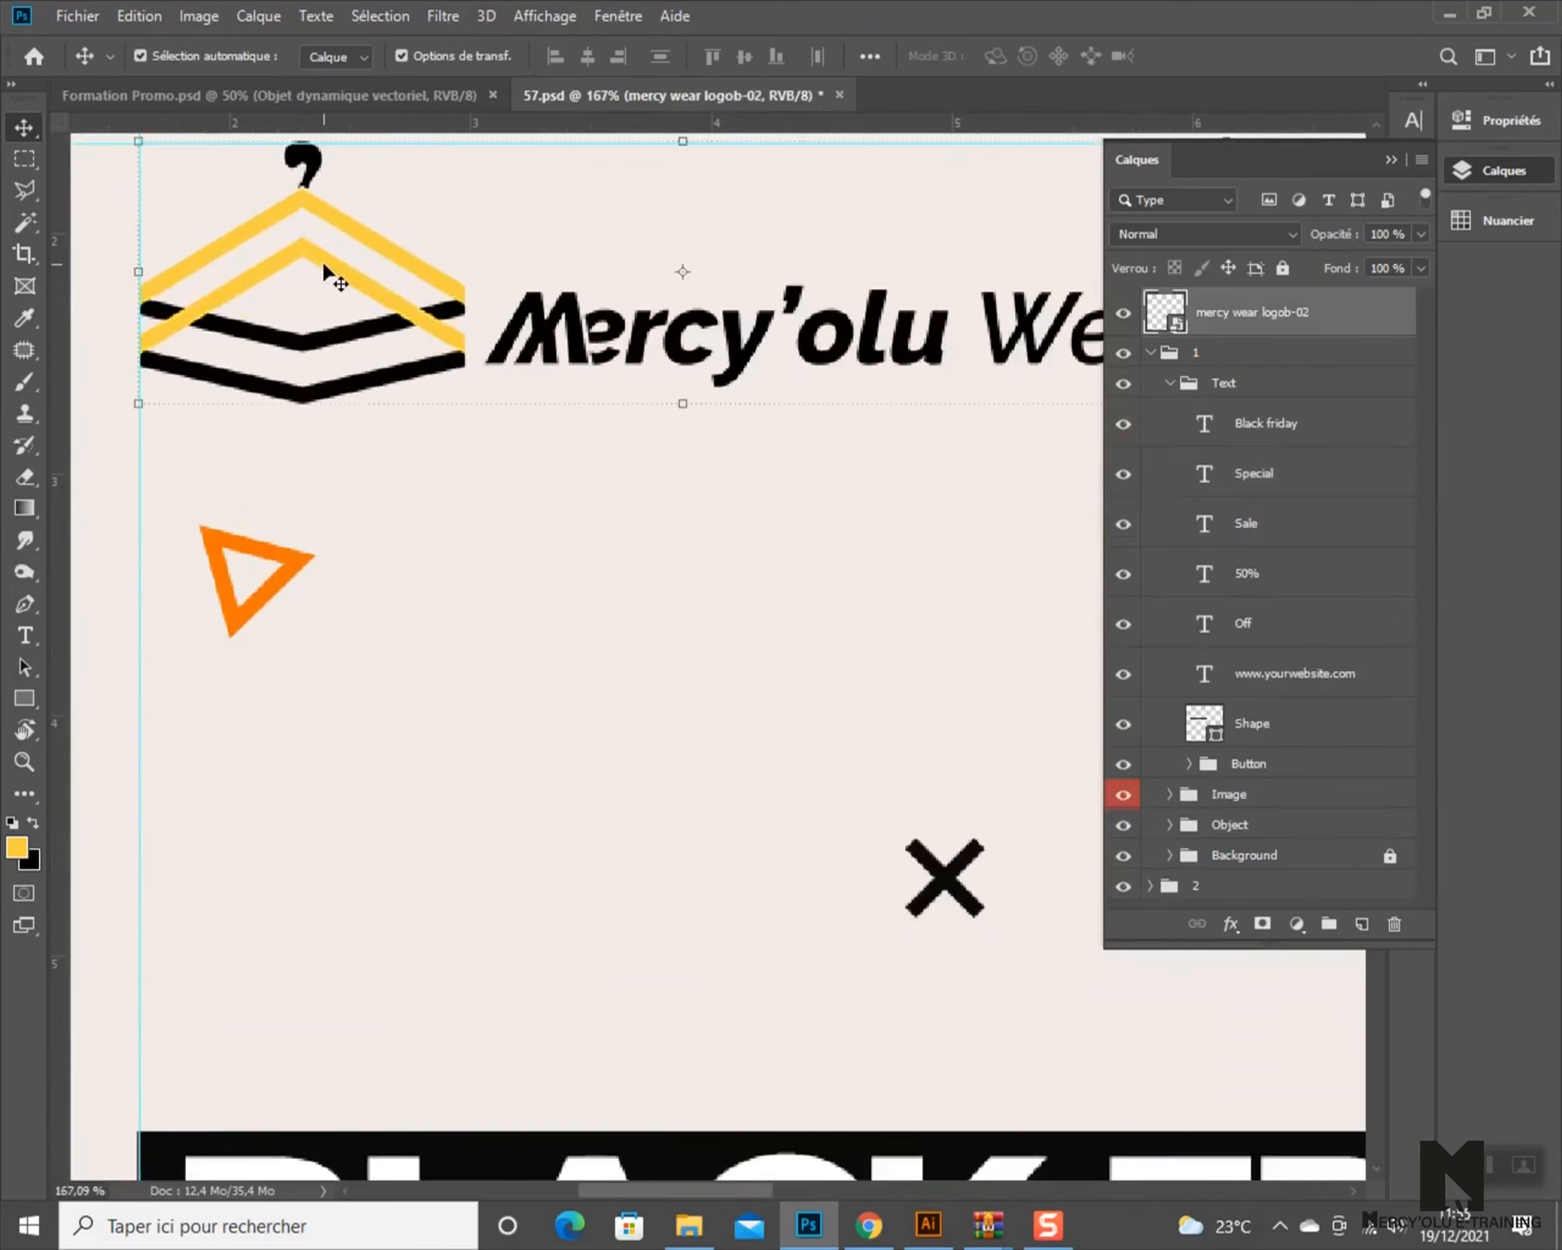
{"action": "left_click", "coordinate": [18, 318]}
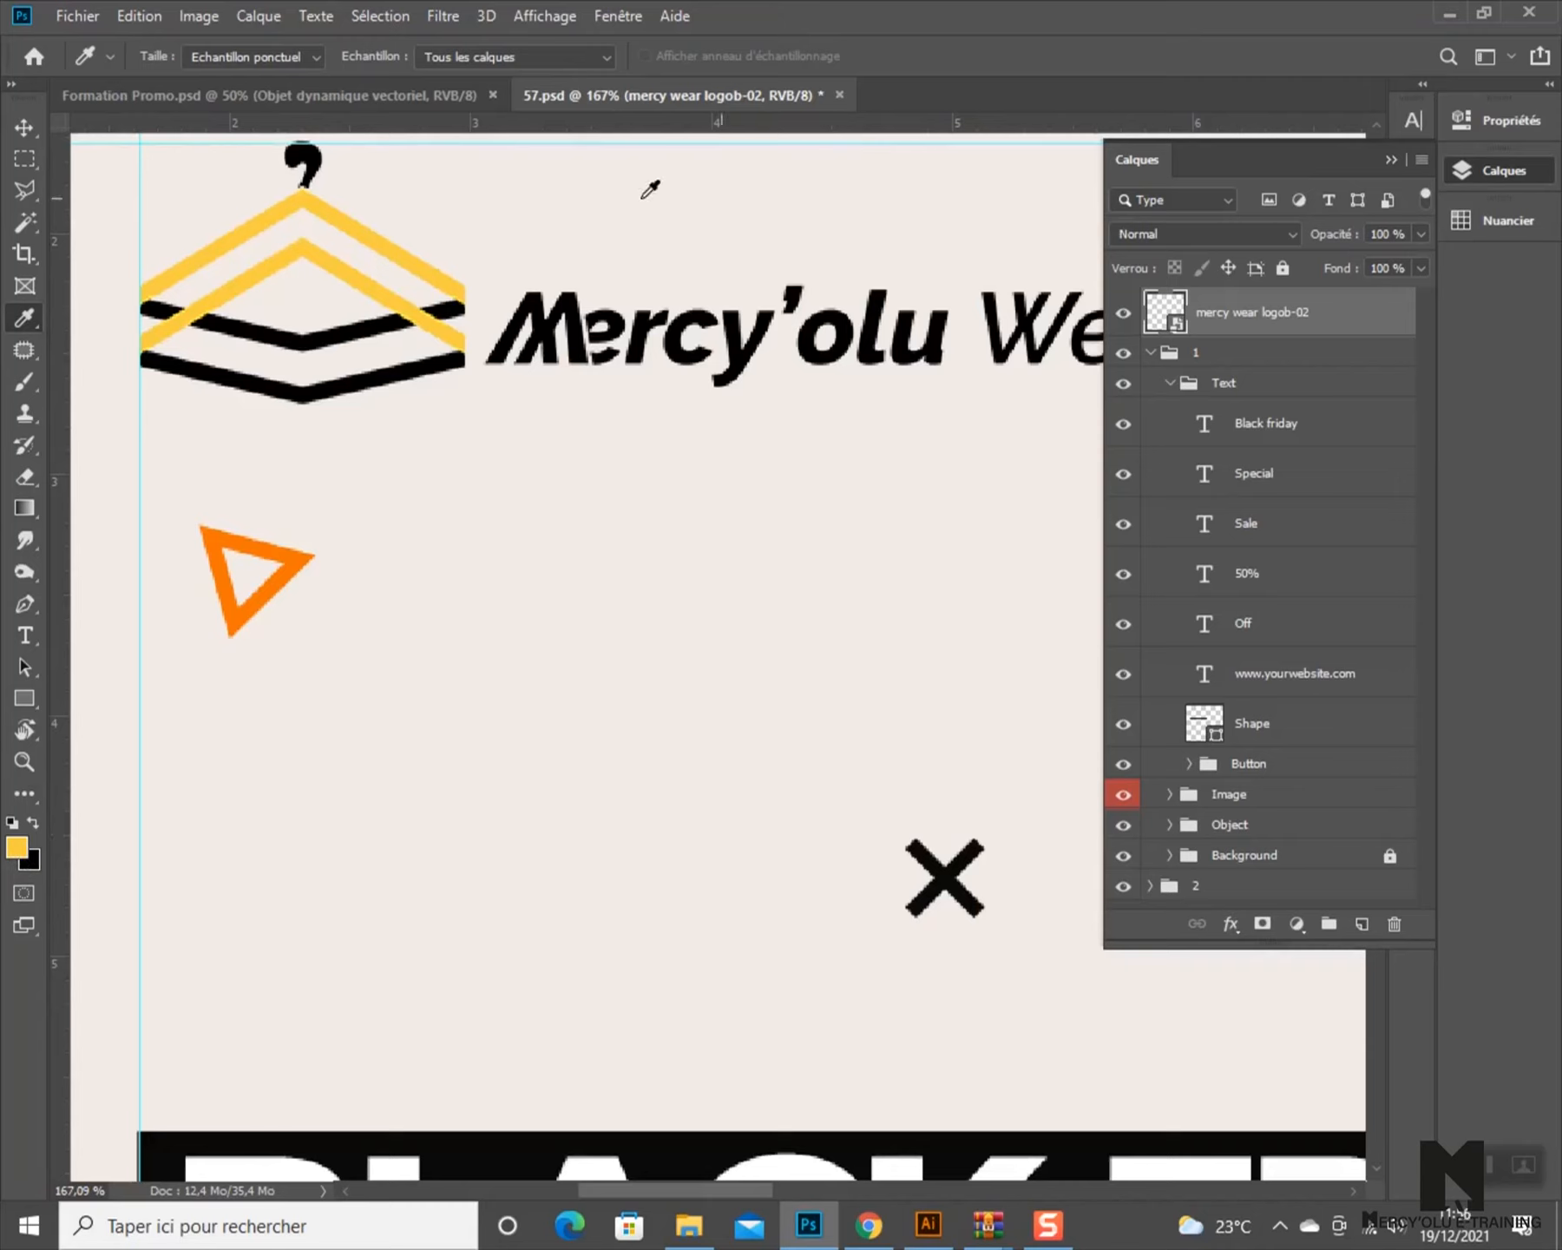
{"action": "left_click", "coordinate": [1511, 223]}
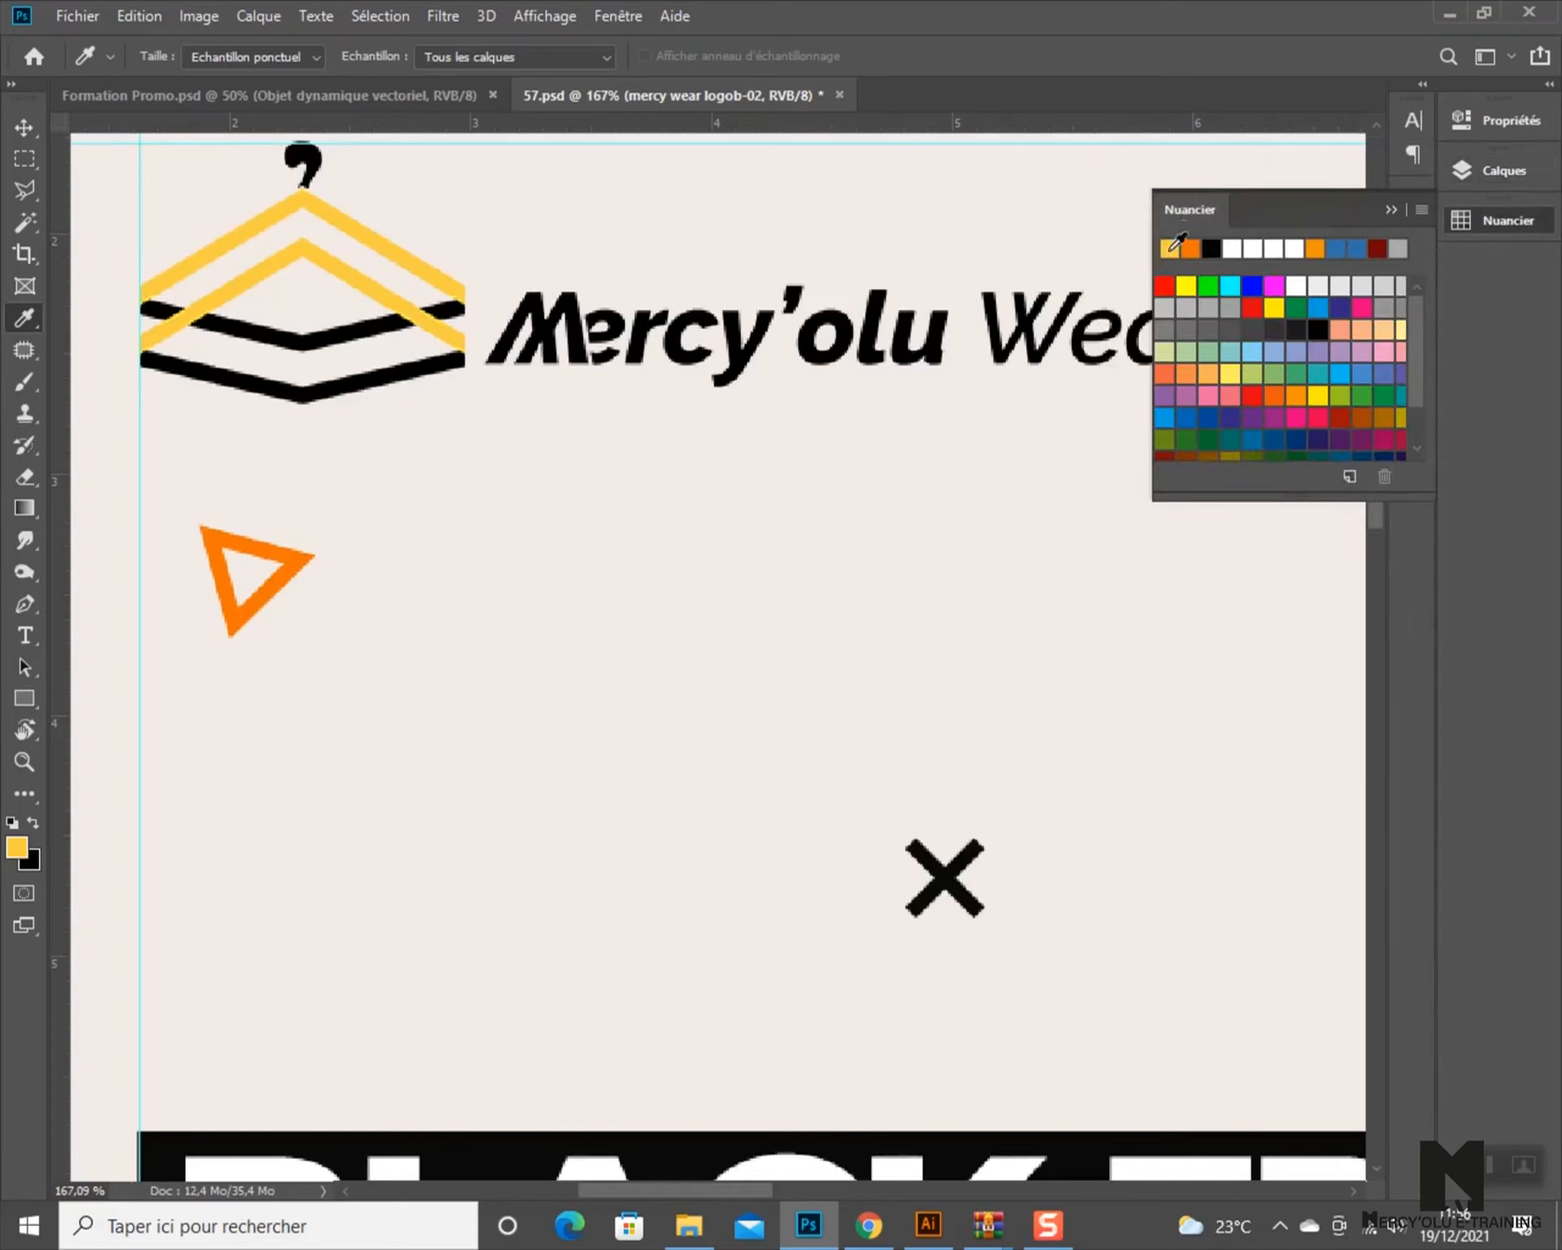
{"action": "left_click", "coordinate": [25, 127]}
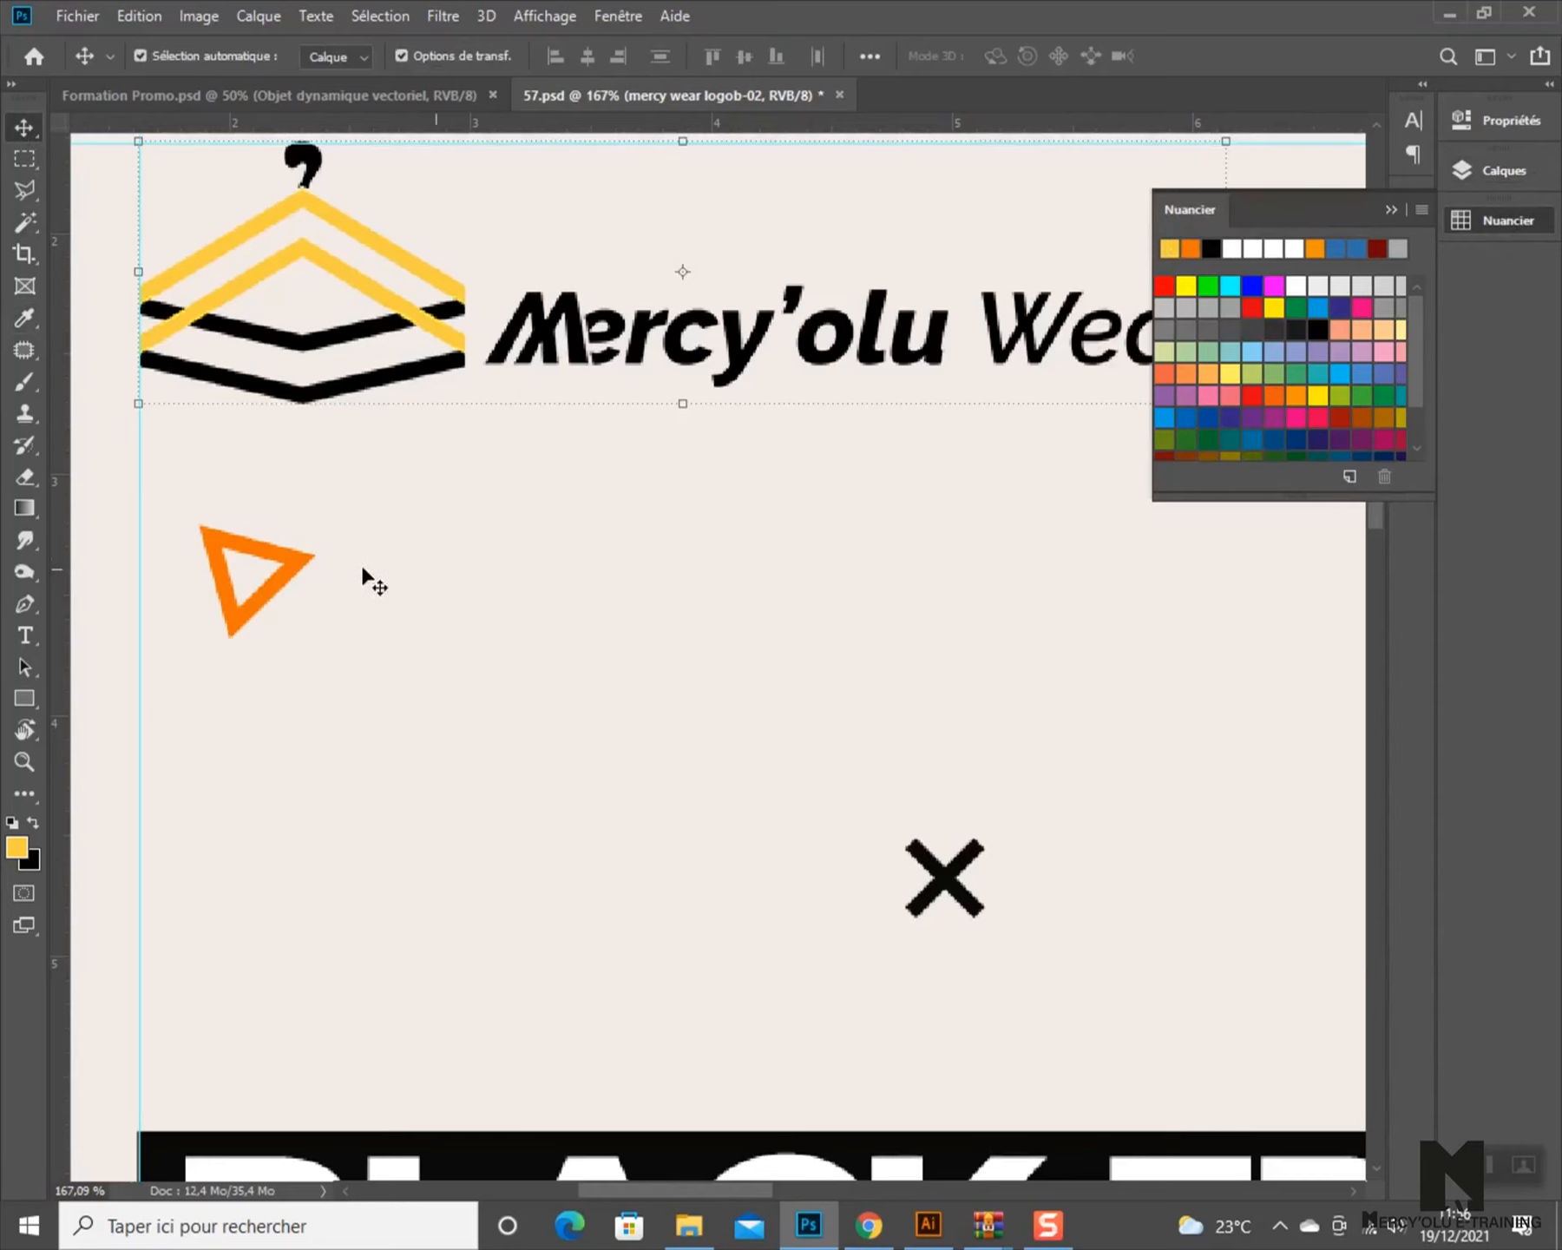
- Recolour the three small orange triangles and the orange dot grid with the logo's yellow from the recently used colours
{"action": "scroll", "coordinate": [332, 547], "scroll_direction": "down", "scroll_amount": 6}
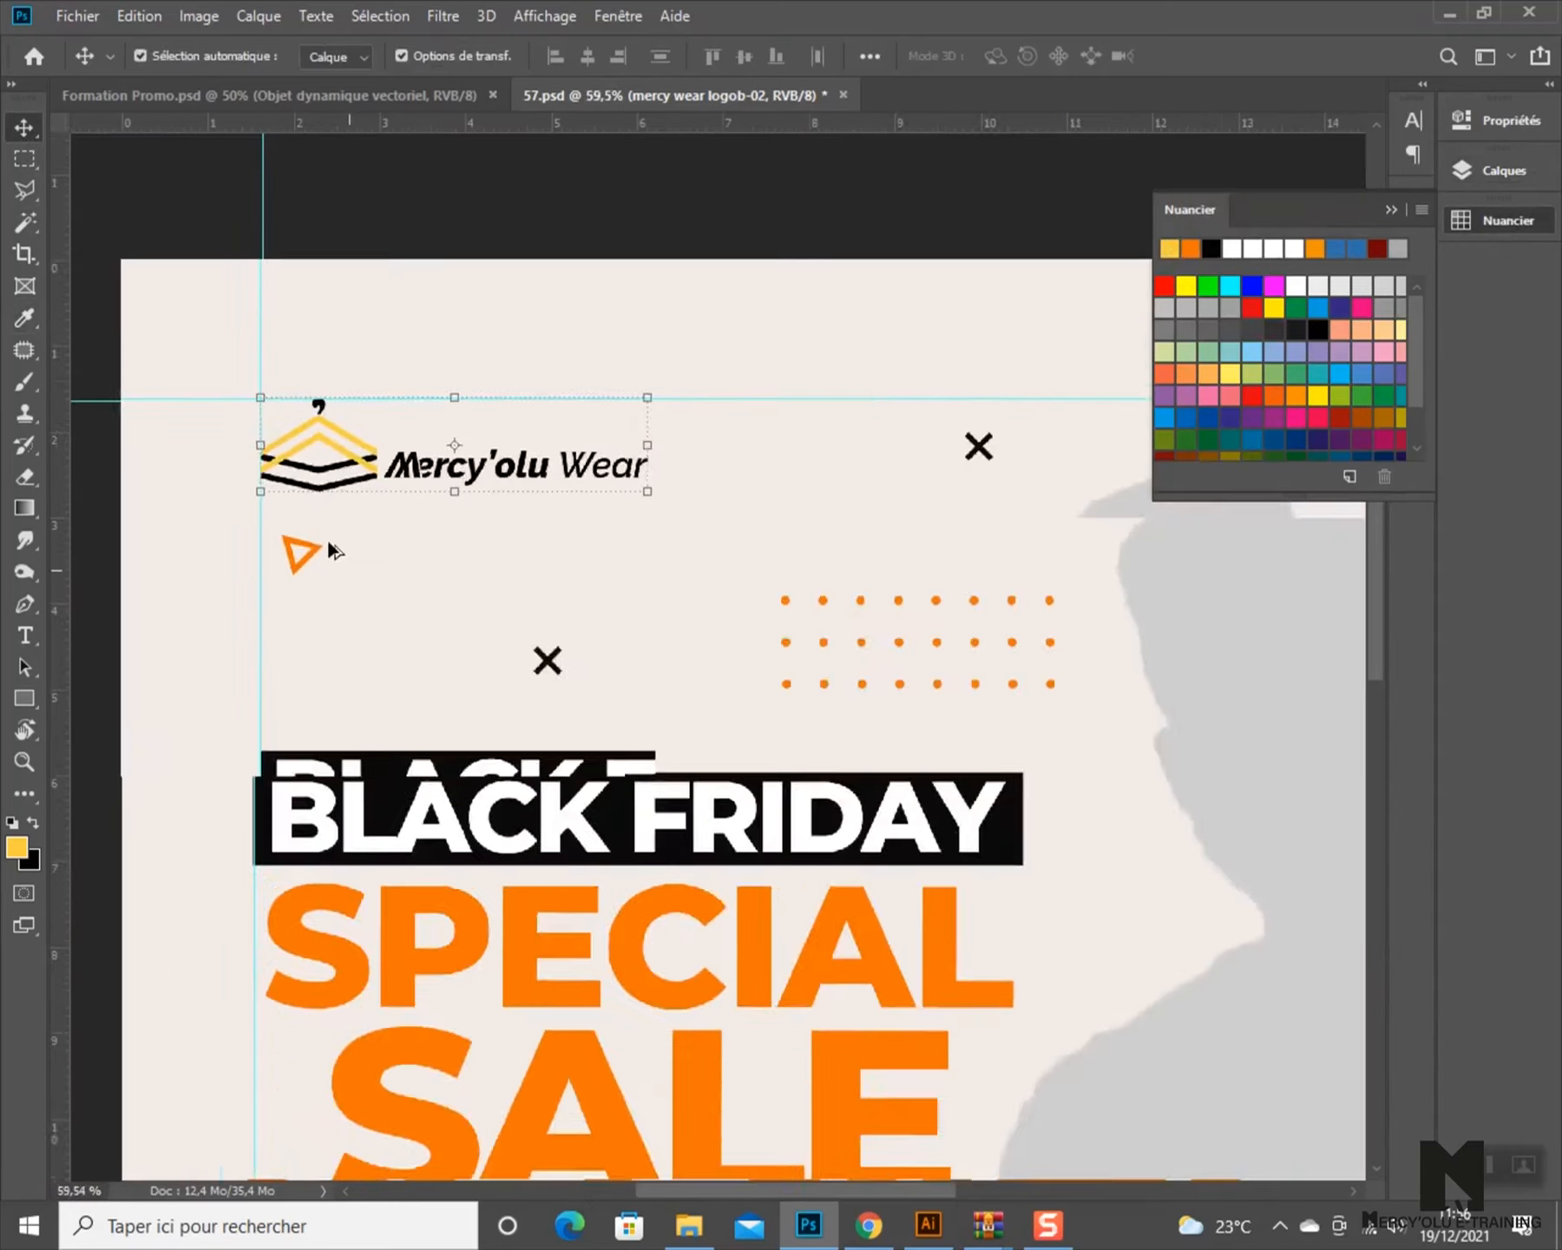
{"action": "scroll", "coordinate": [327, 540], "scroll_direction": "down", "scroll_amount": 4}
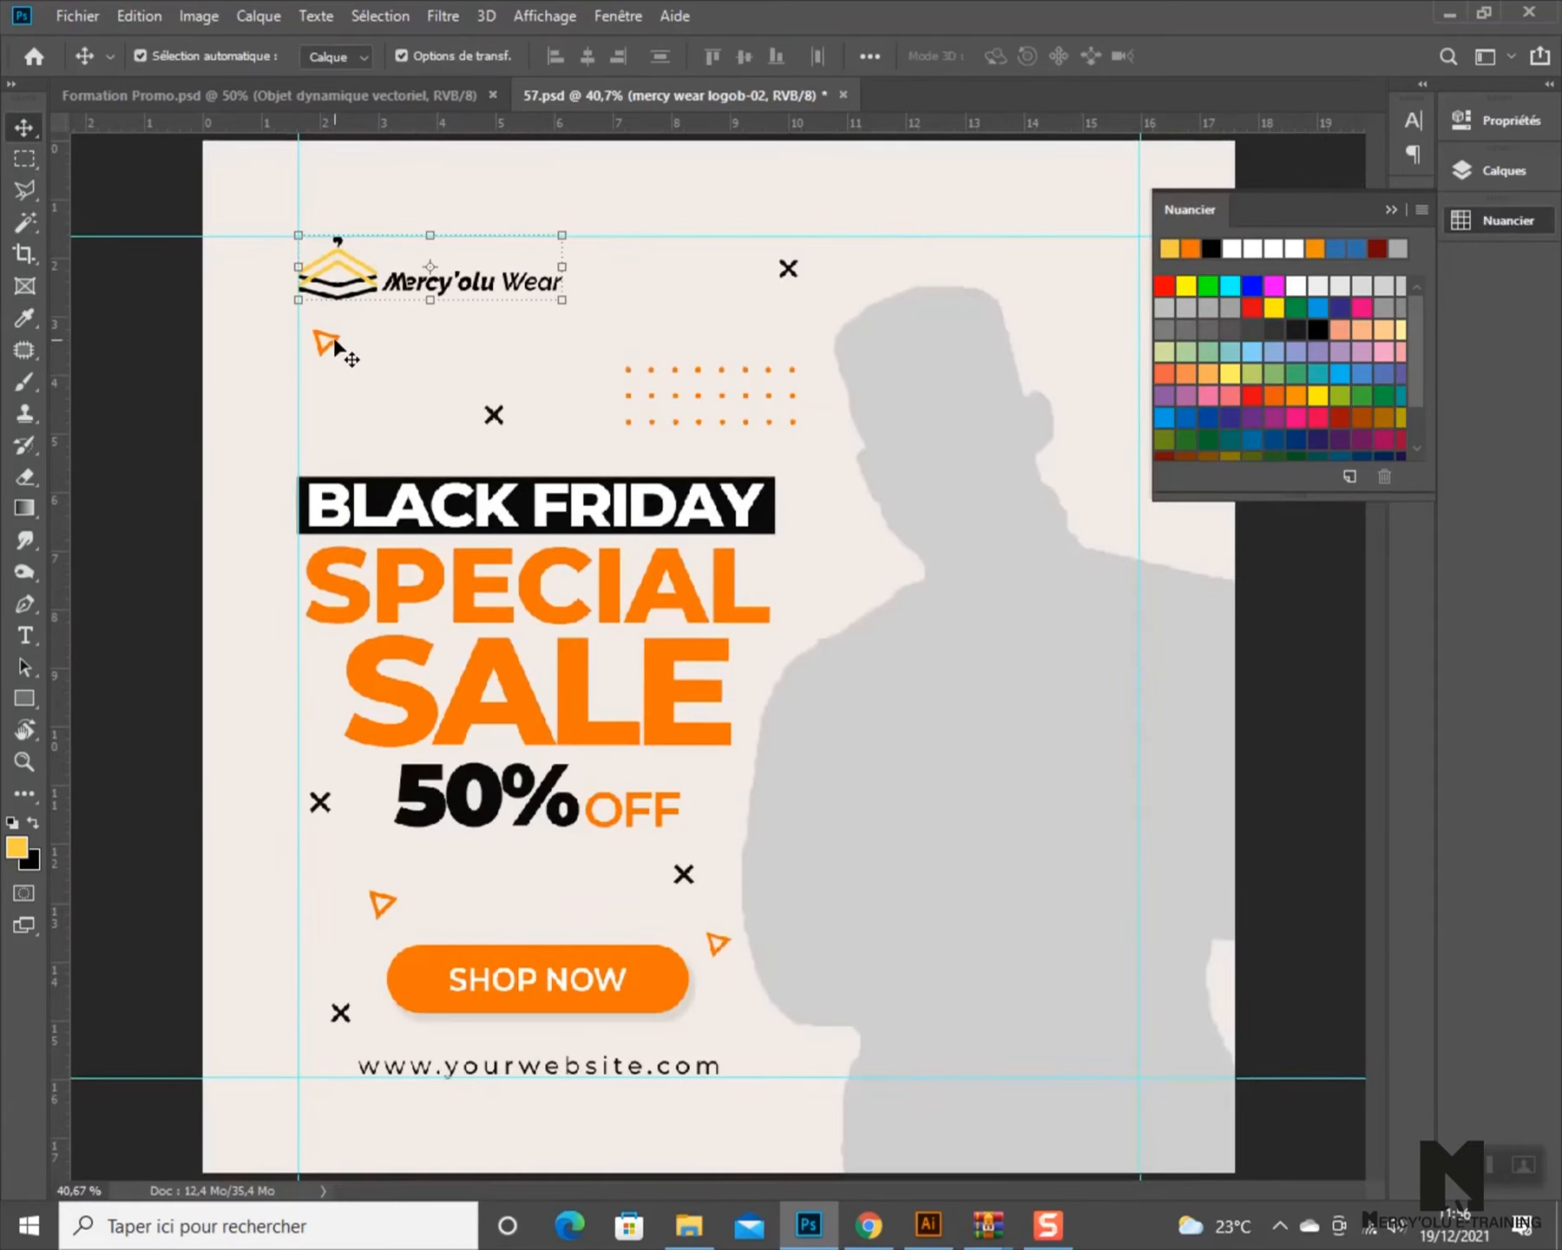
{"action": "left_click", "coordinate": [335, 347]}
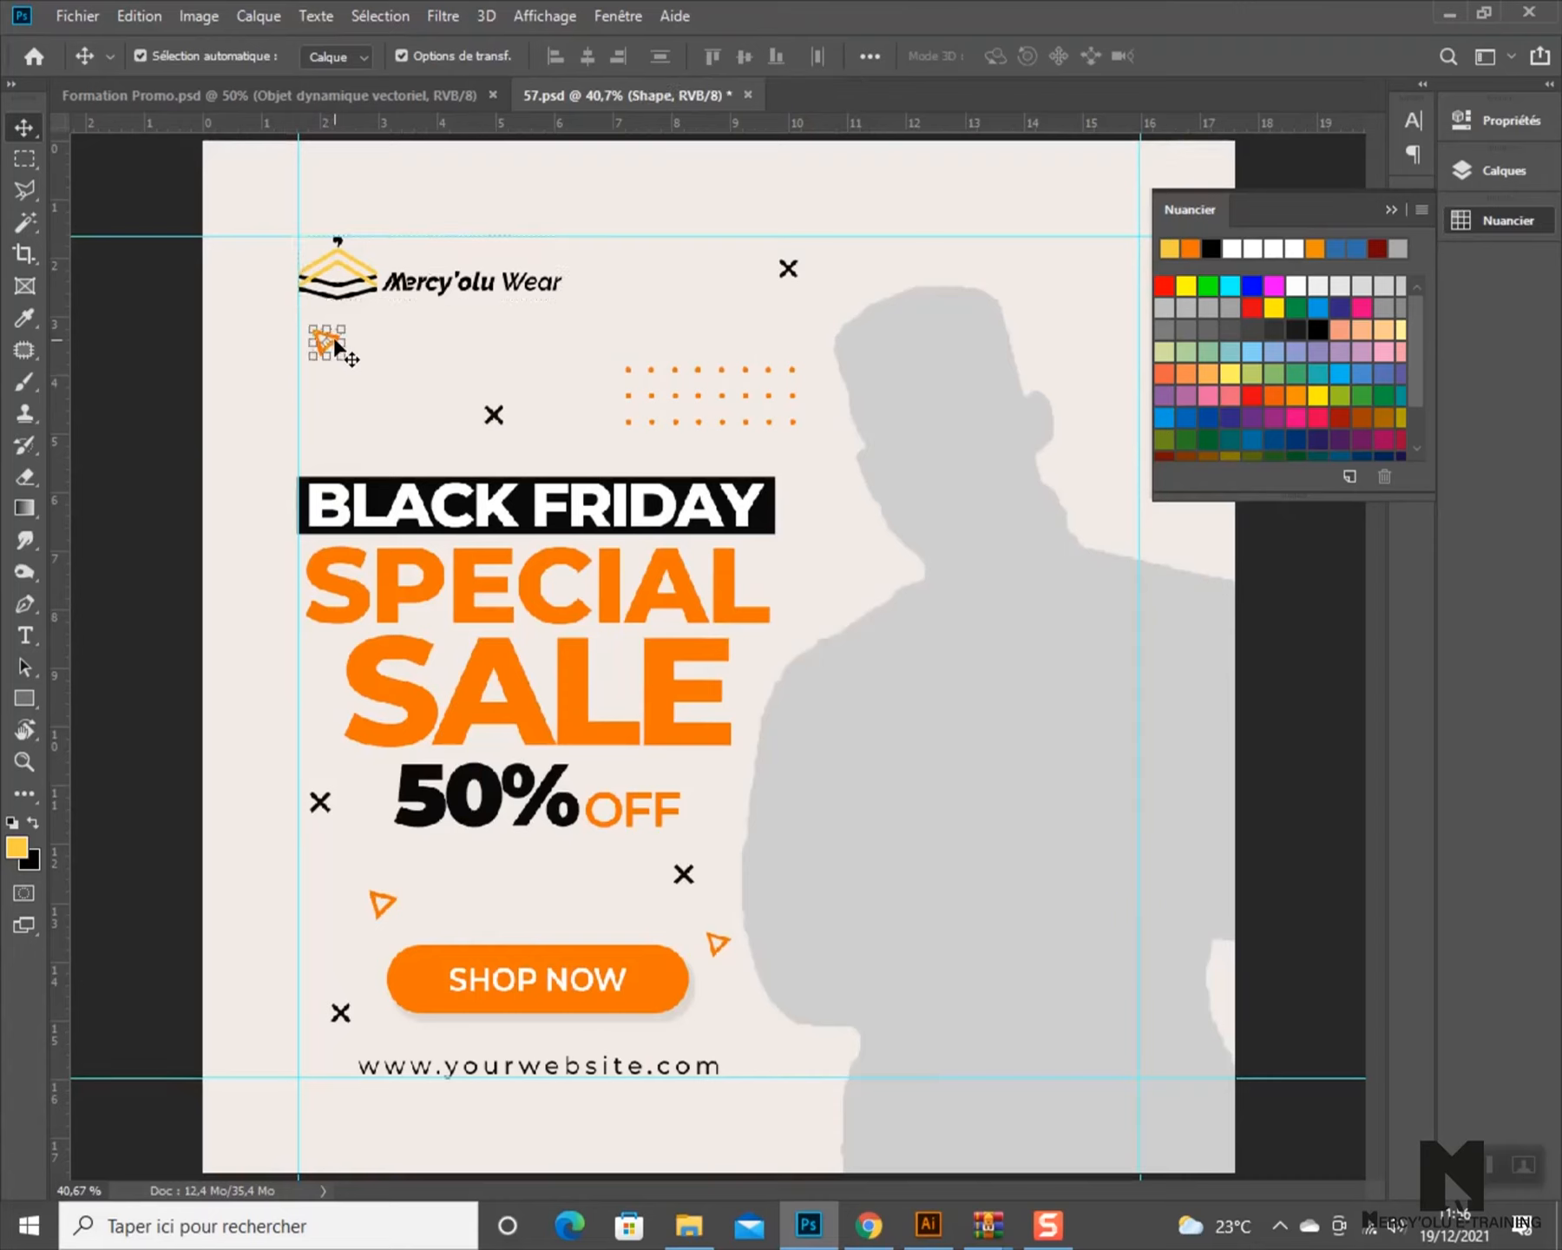
{"action": "left_click", "coordinate": [722, 944], "text": "shift"}
{"action": "left_click", "coordinate": [383, 909], "text": "shift"}
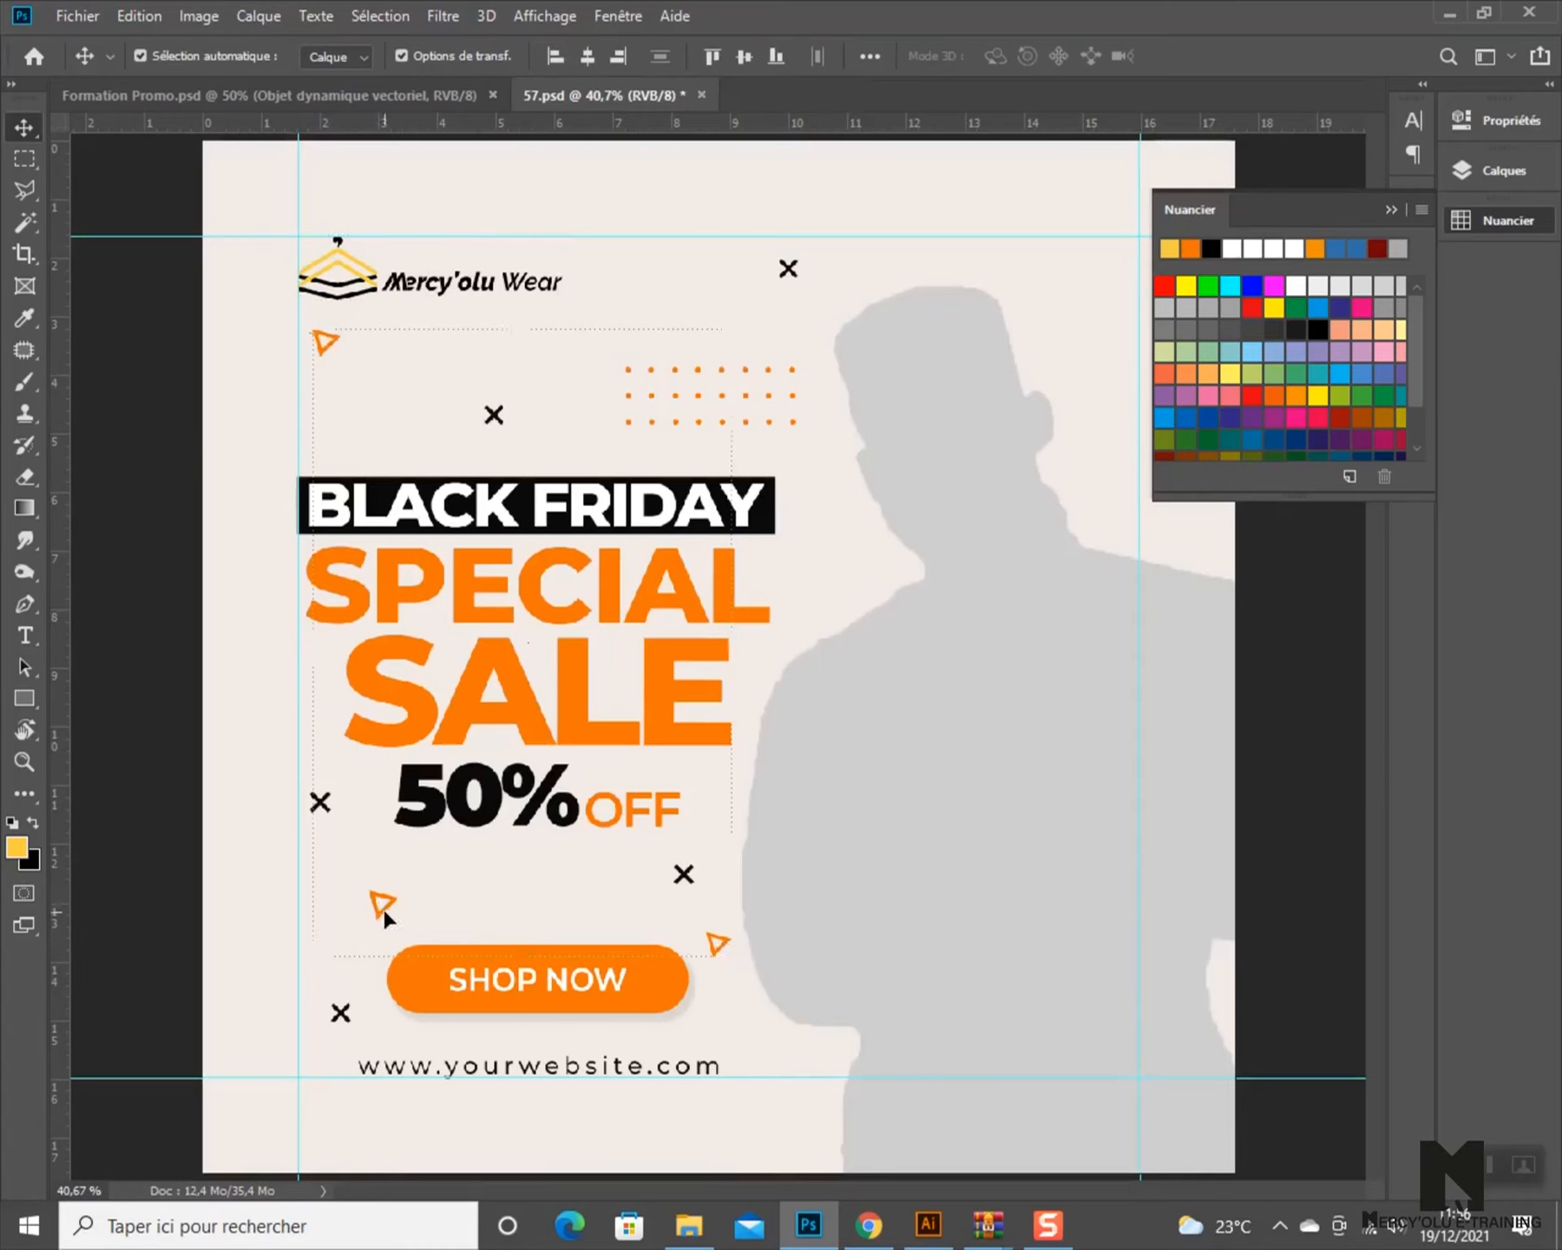
{"action": "left_click", "coordinate": [698, 422], "text": "shift"}
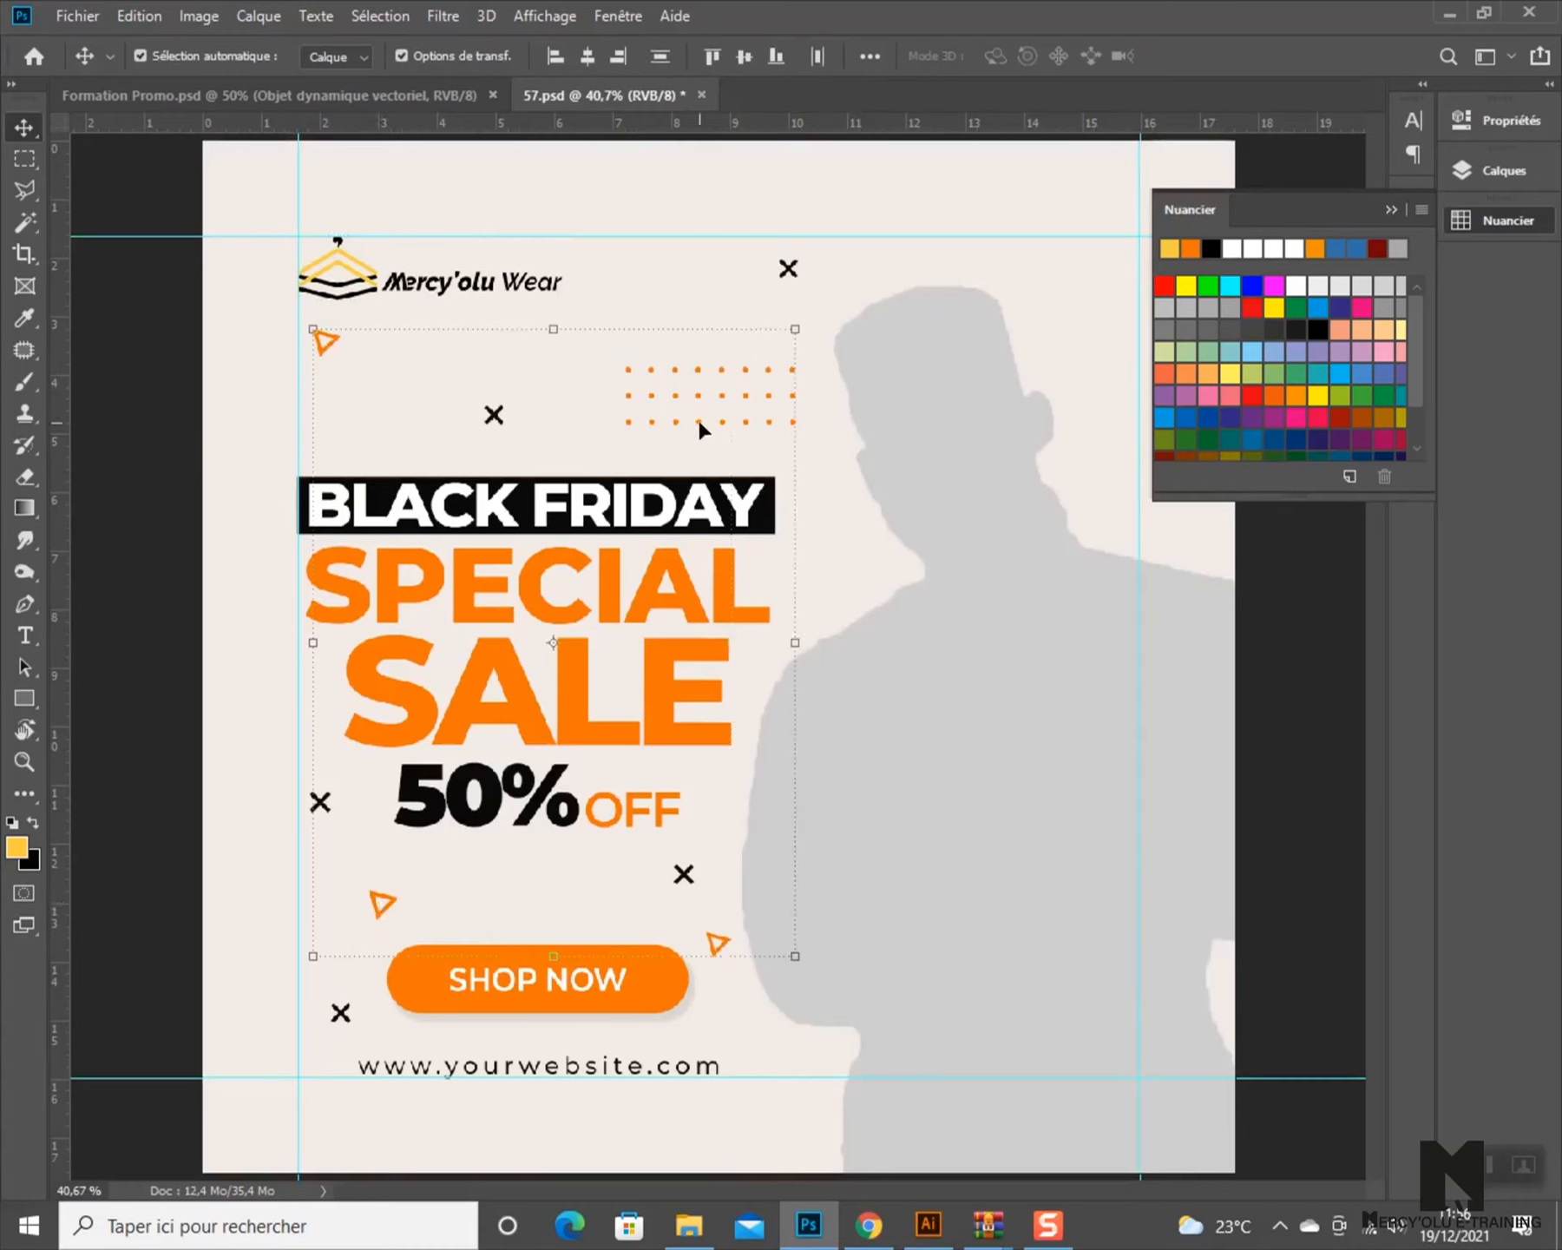
{"action": "left_click", "coordinate": [19, 663]}
{"action": "right_click", "coordinate": [27, 669]}
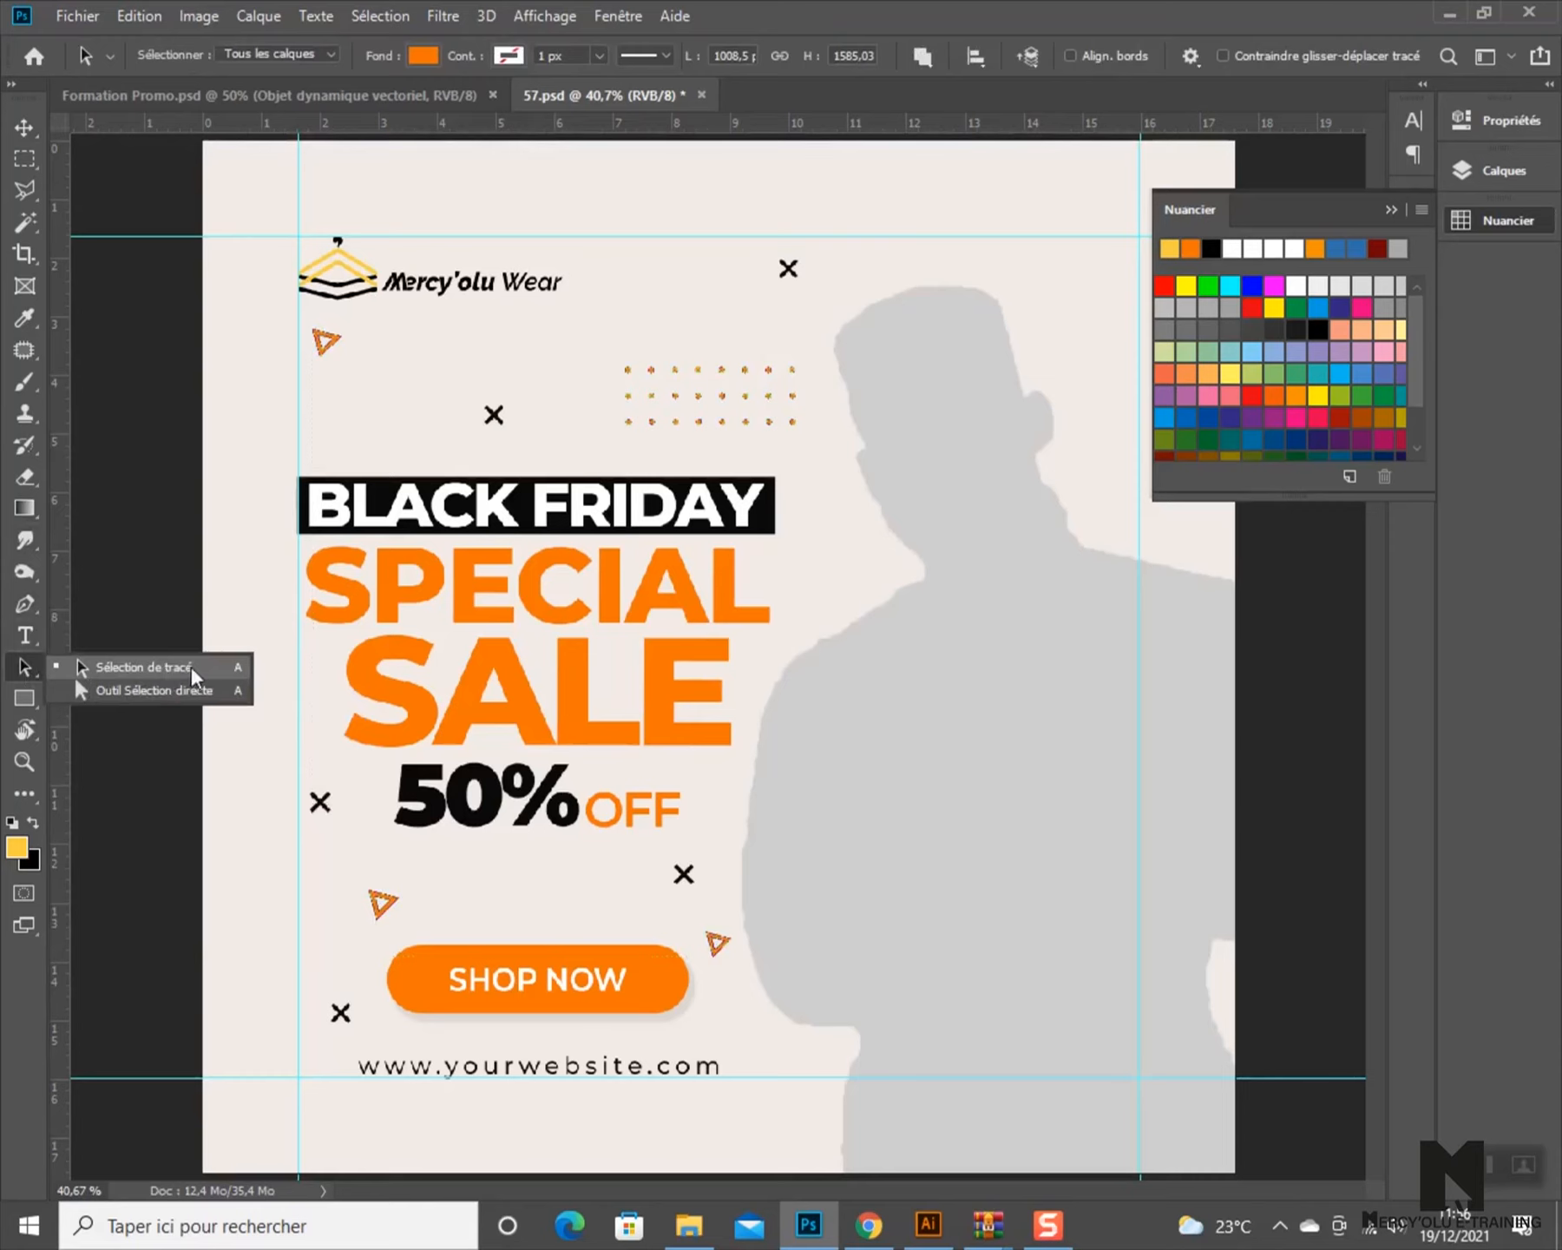
{"action": "left_click", "coordinate": [167, 674]}
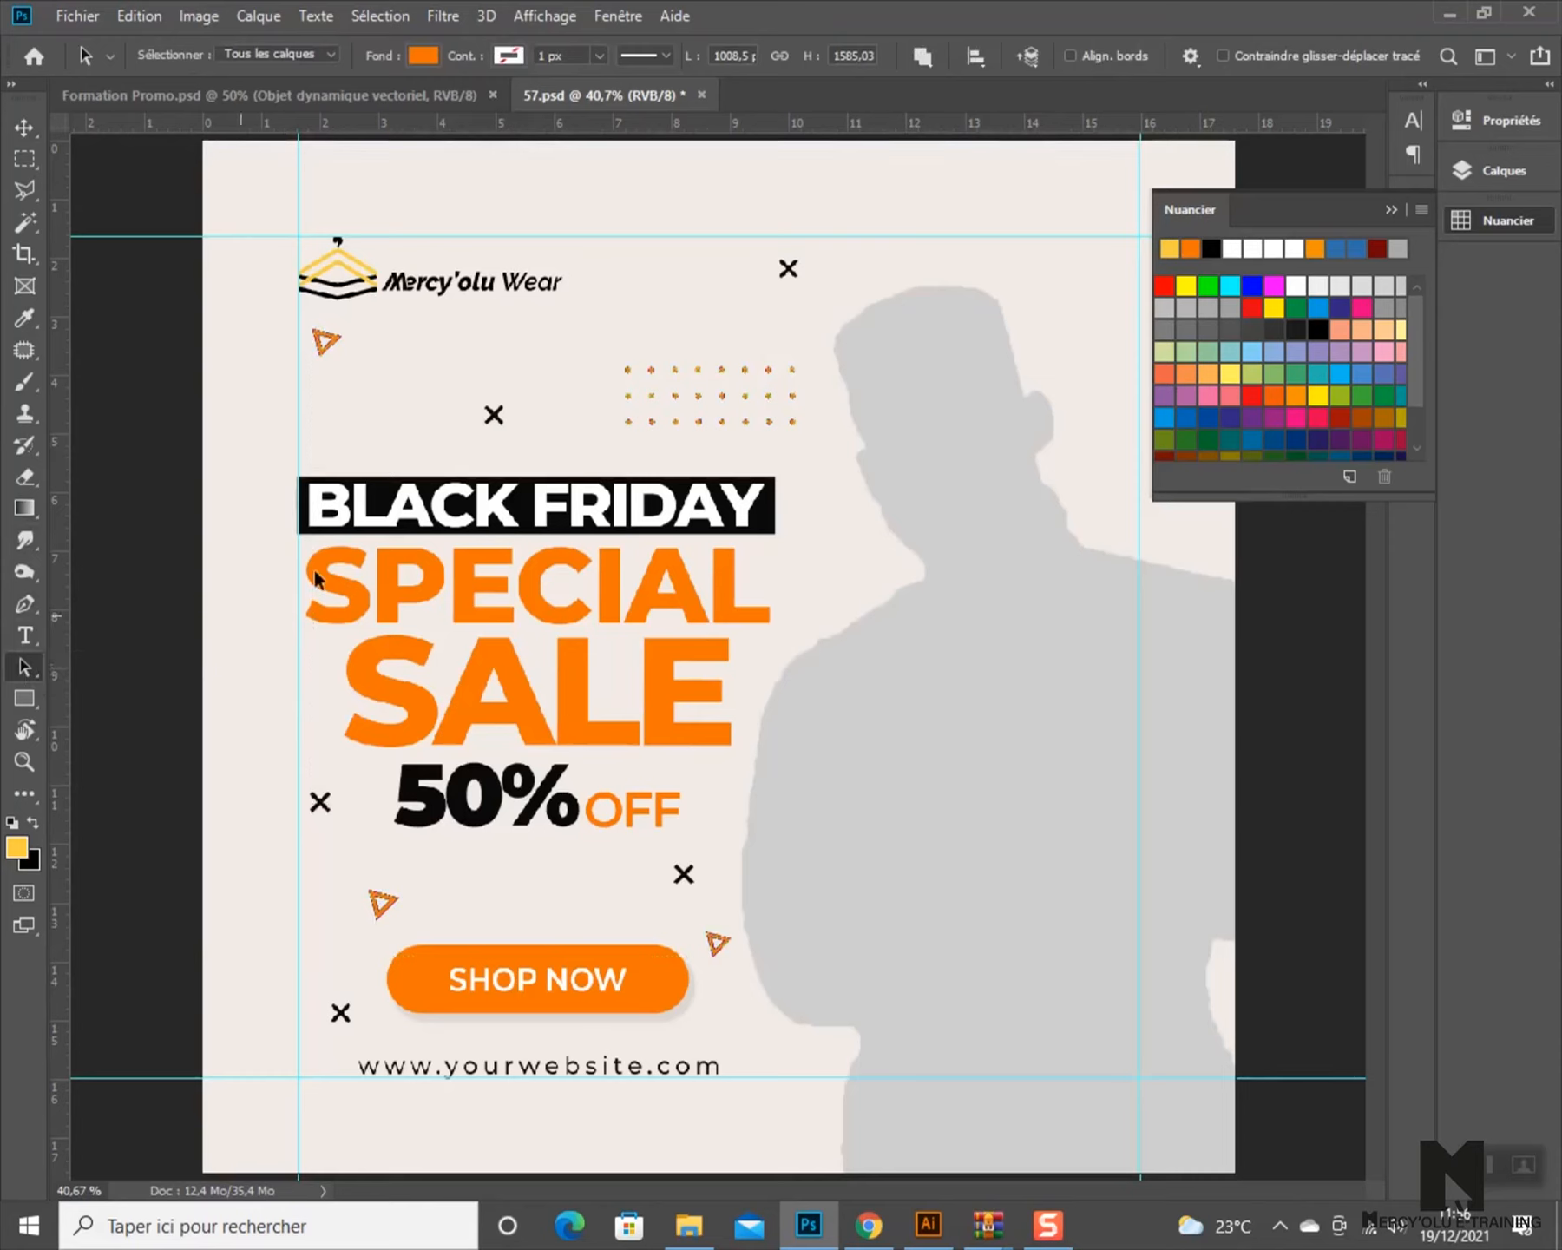
{"action": "left_click", "coordinate": [420, 57]}
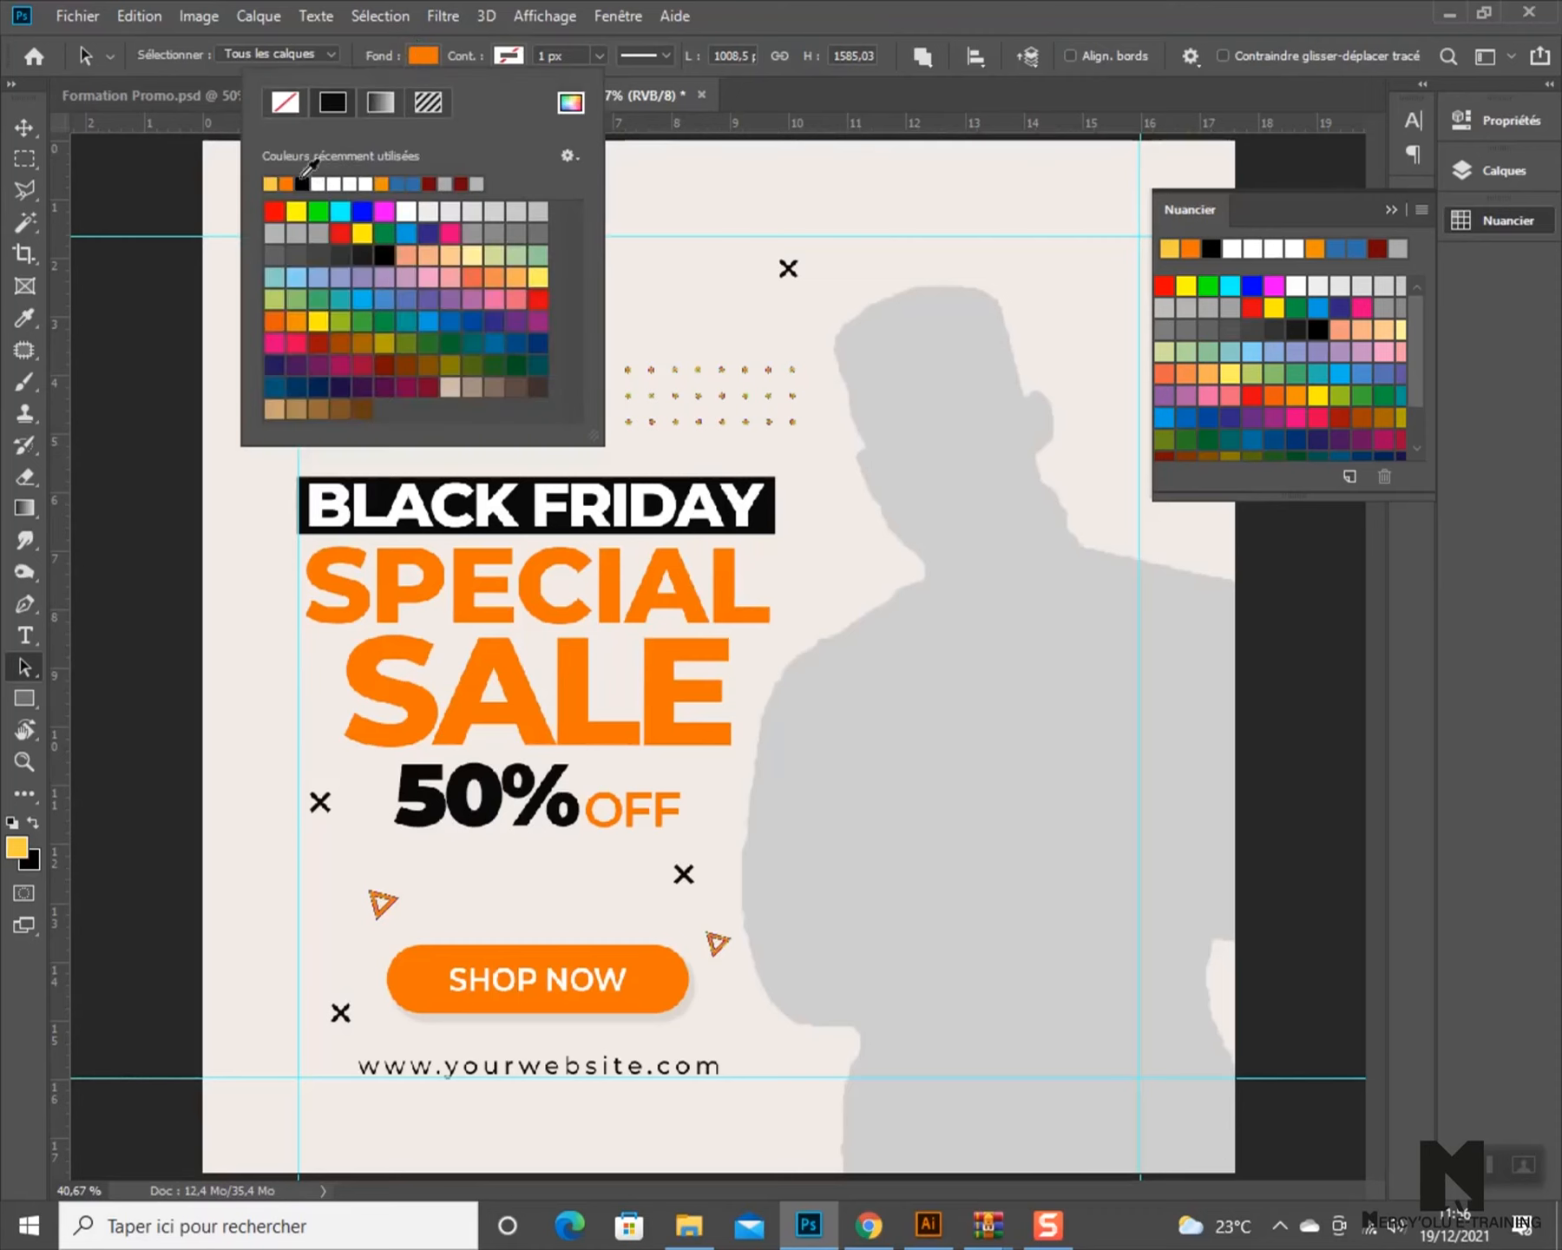
{"action": "left_click", "coordinate": [271, 184]}
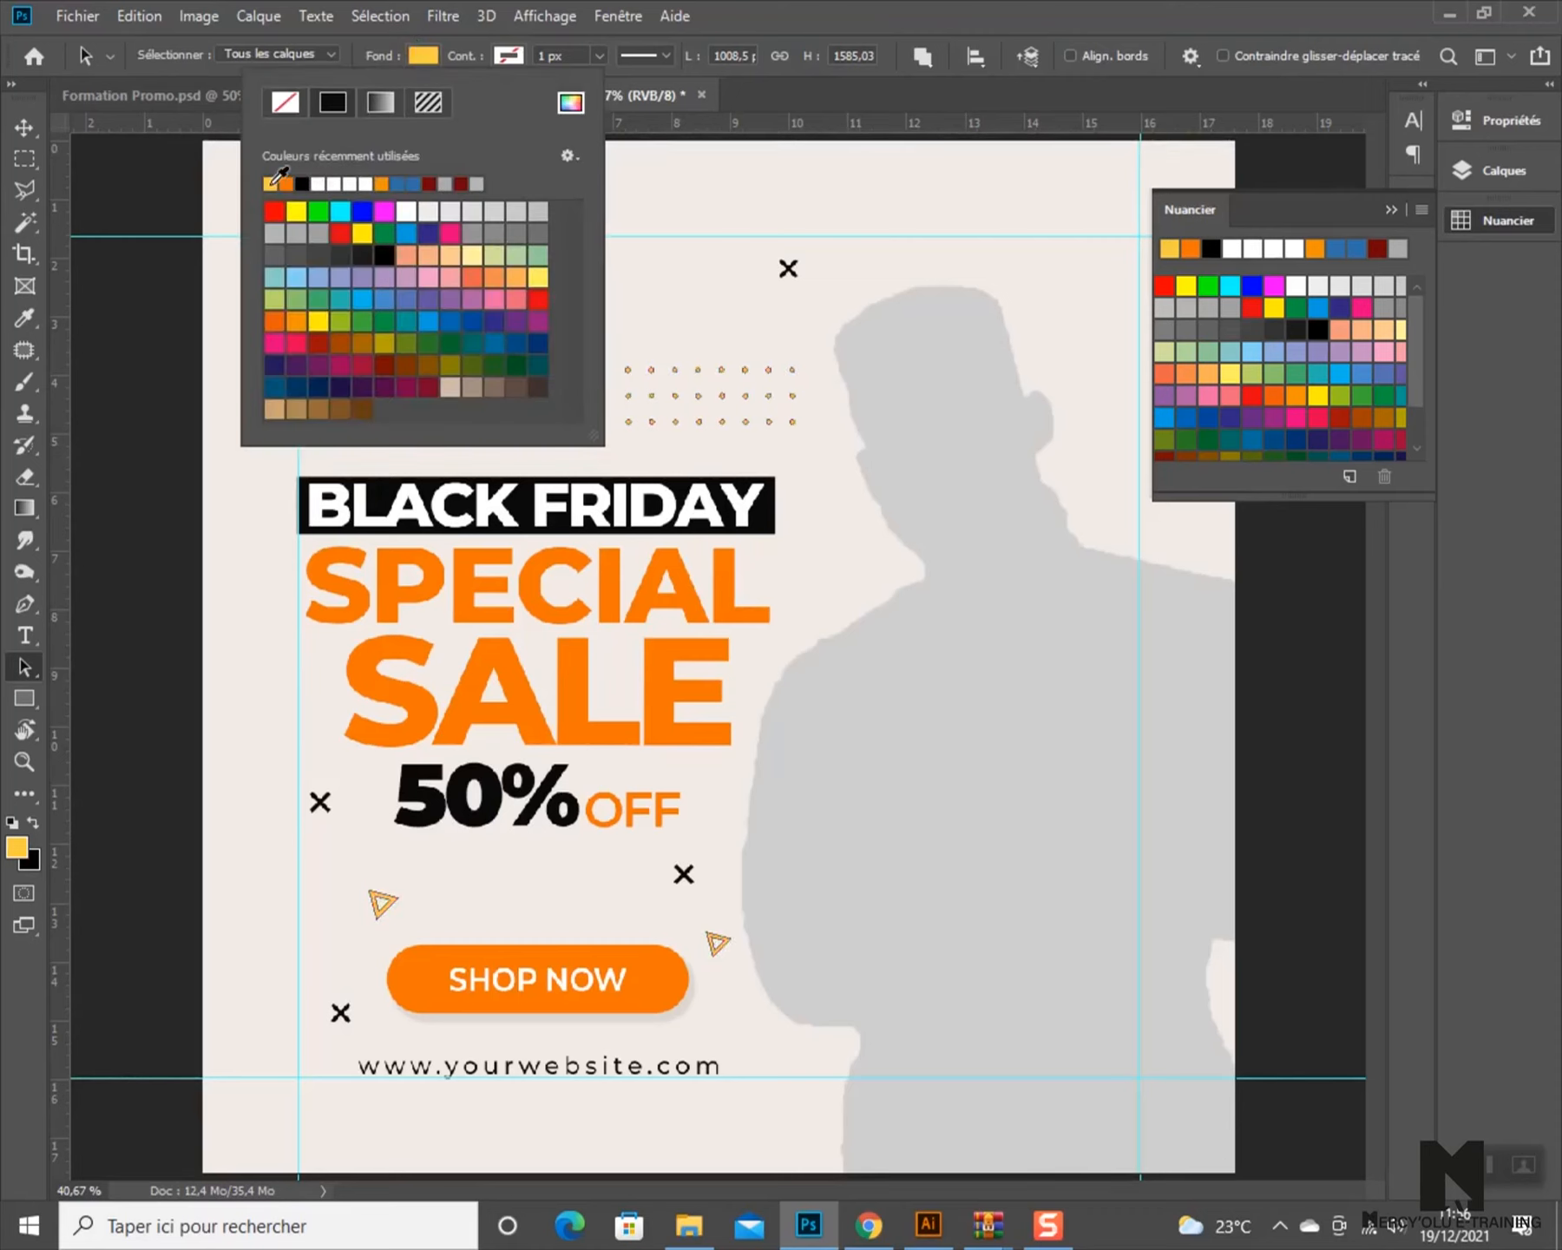
{"action": "left_click", "coordinate": [26, 127]}
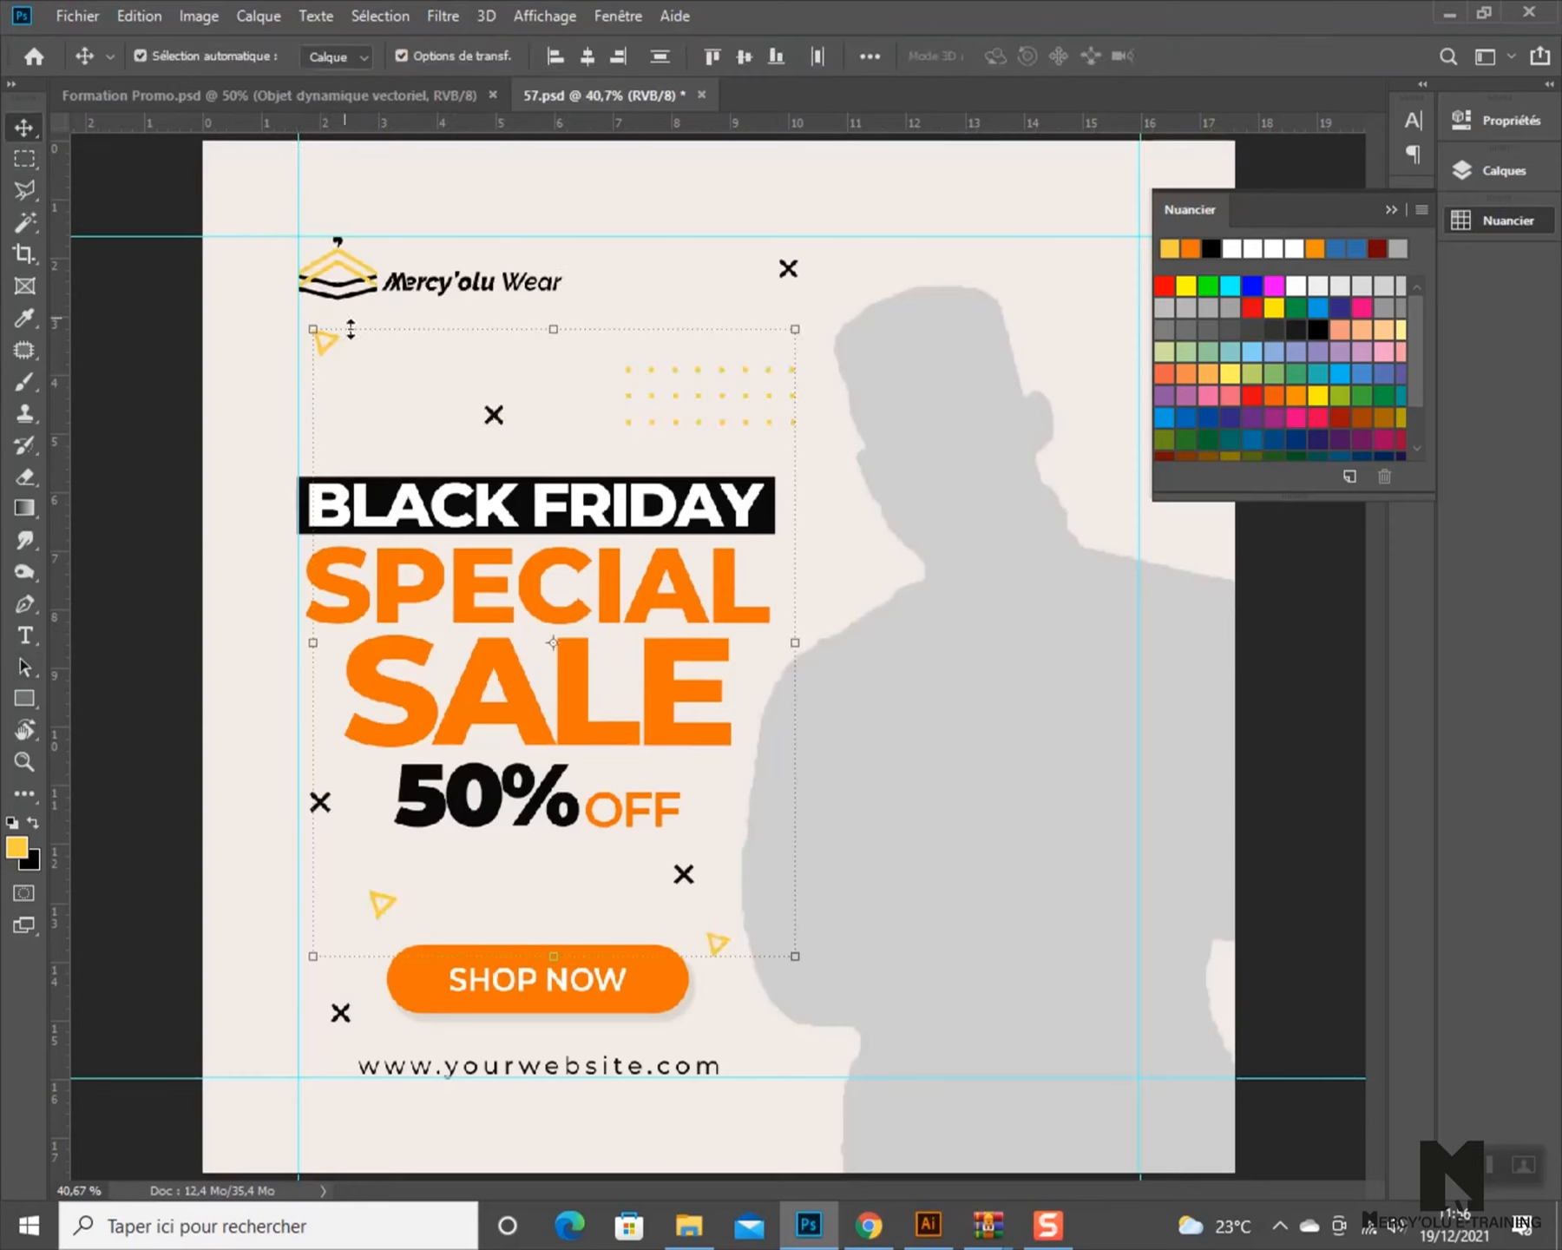
{"action": "left_click", "coordinate": [120, 569]}
- Change the SHOP NOW button shape's fill to the recently used logo yellow
{"action": "left_click", "coordinate": [671, 988]}
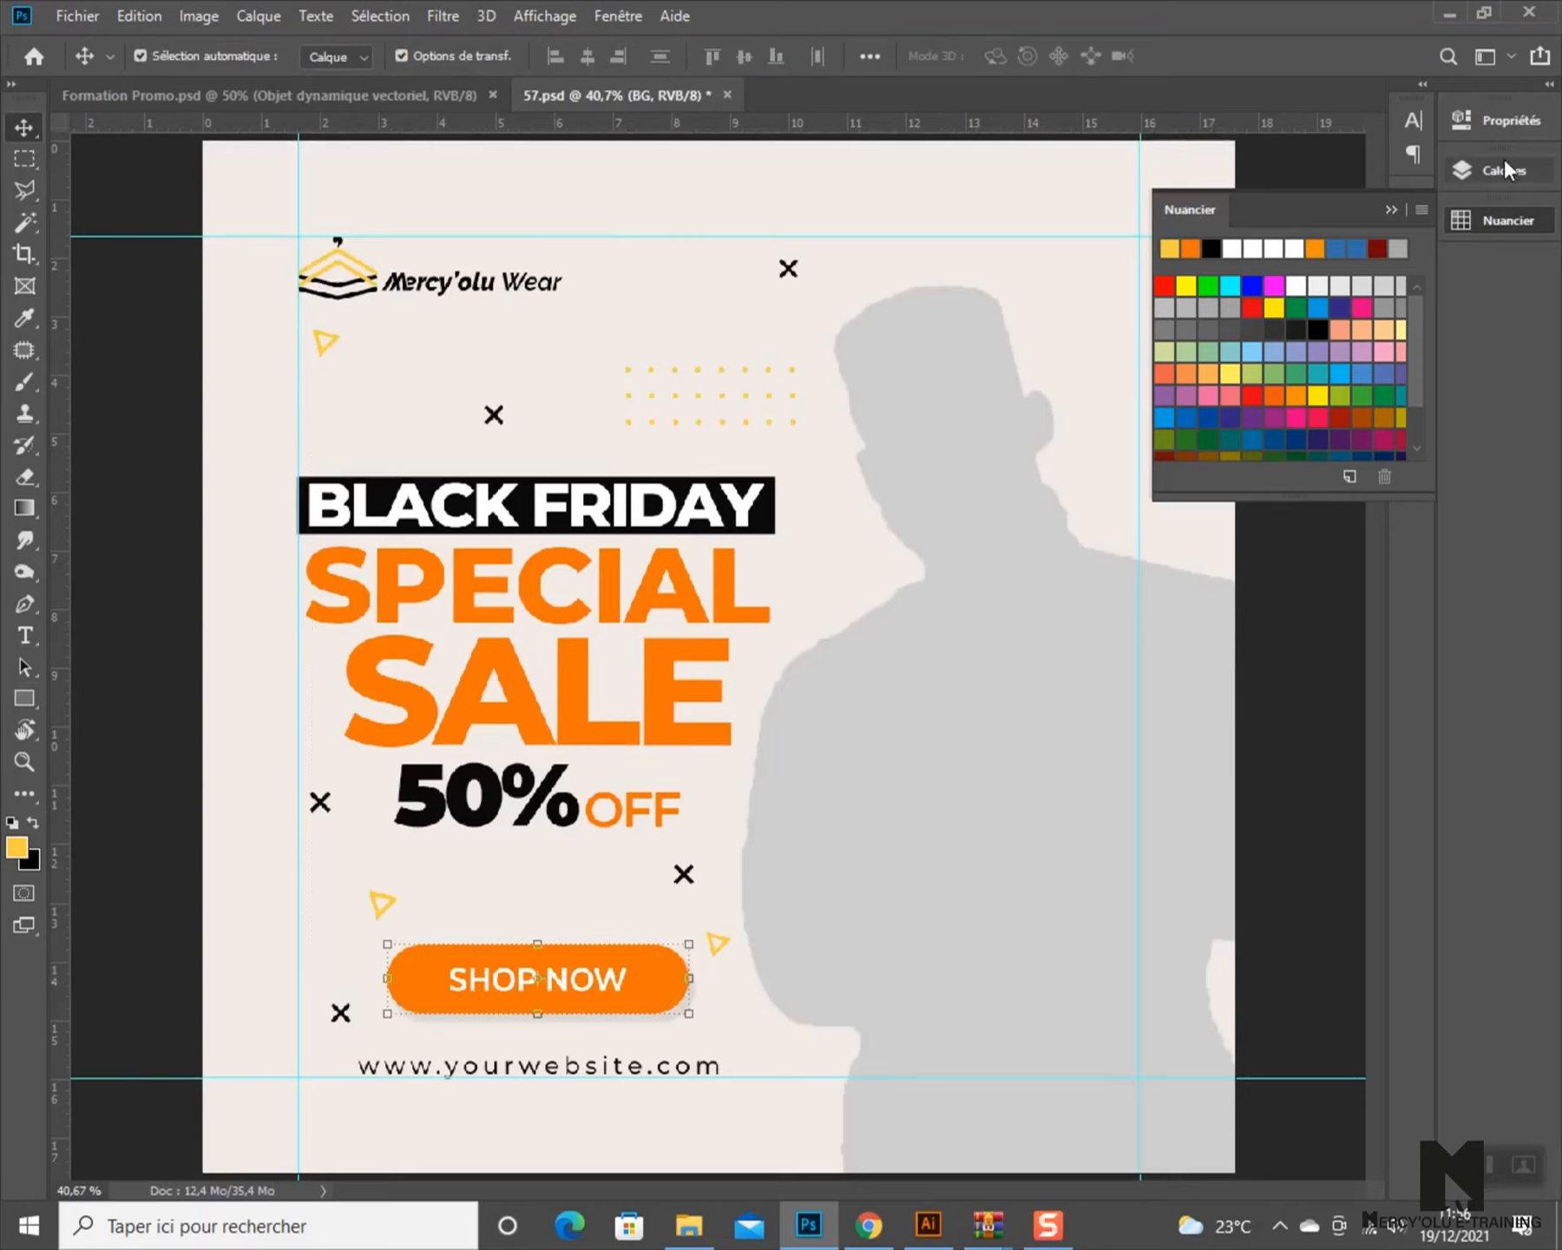
{"action": "left_click", "coordinate": [1505, 122]}
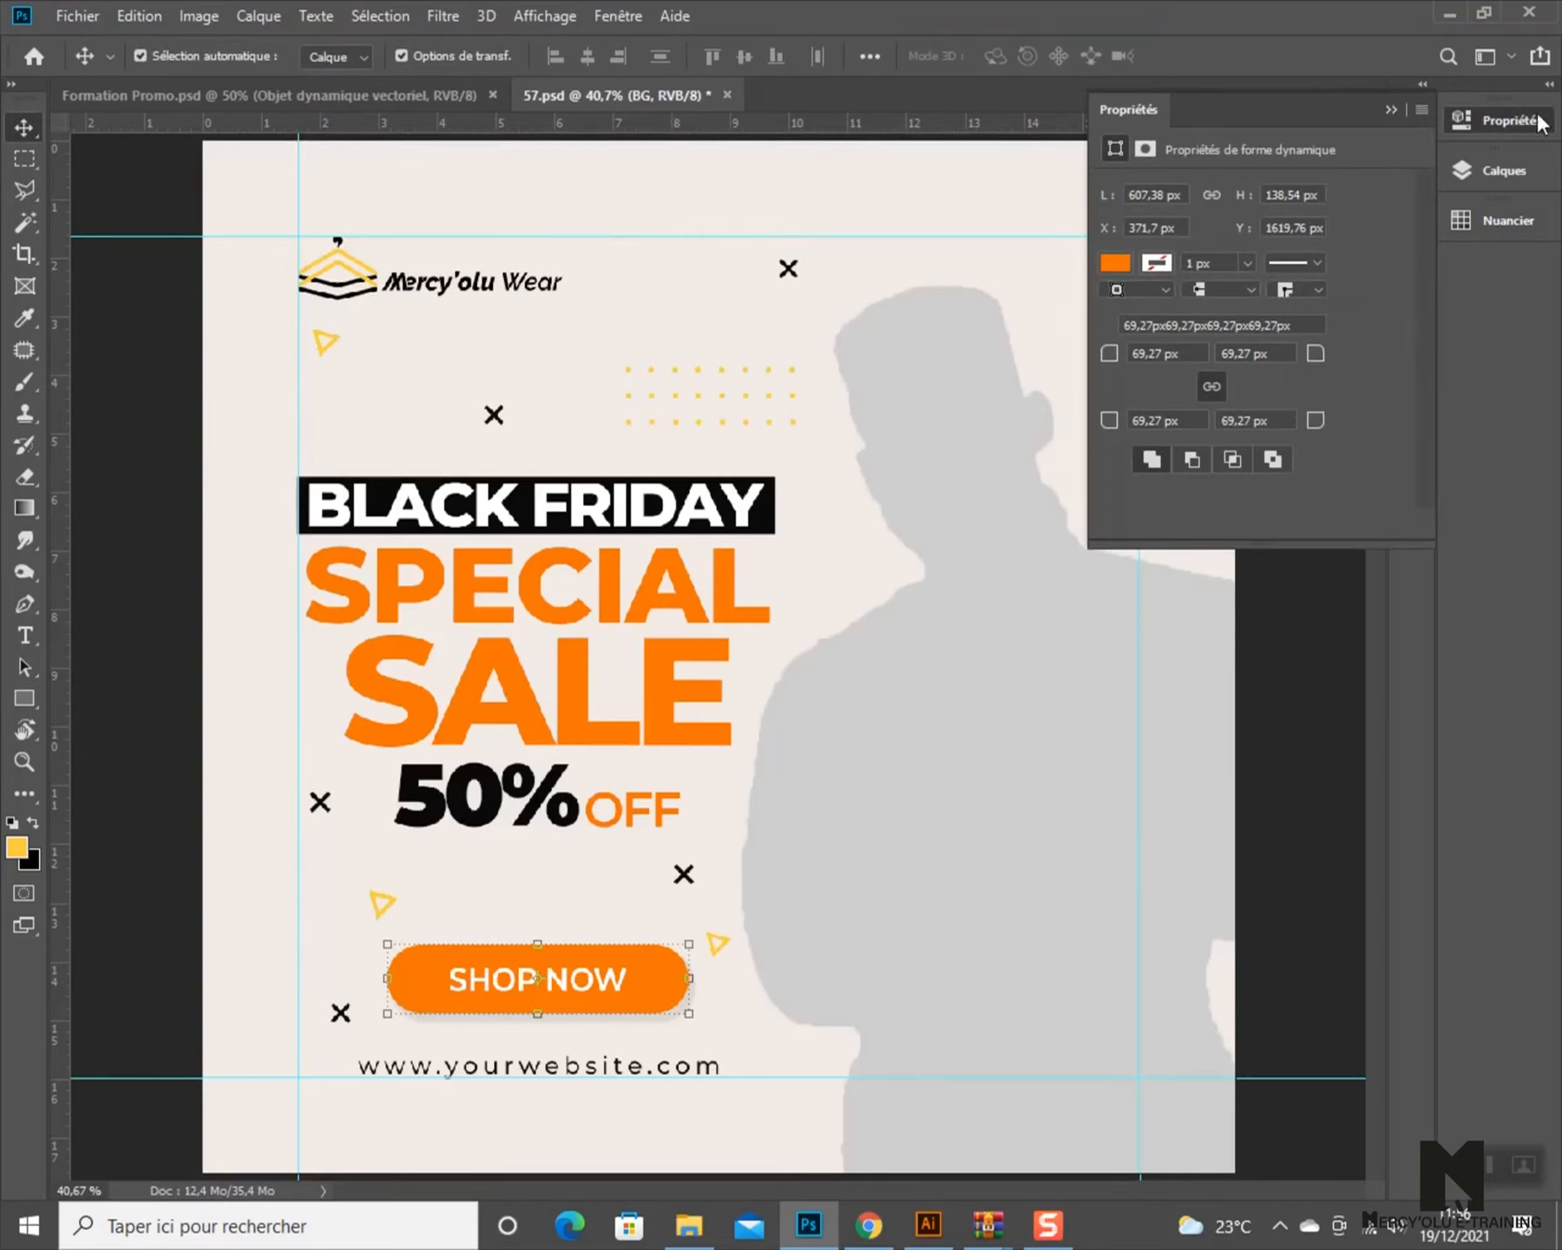
{"action": "left_click", "coordinate": [1113, 263]}
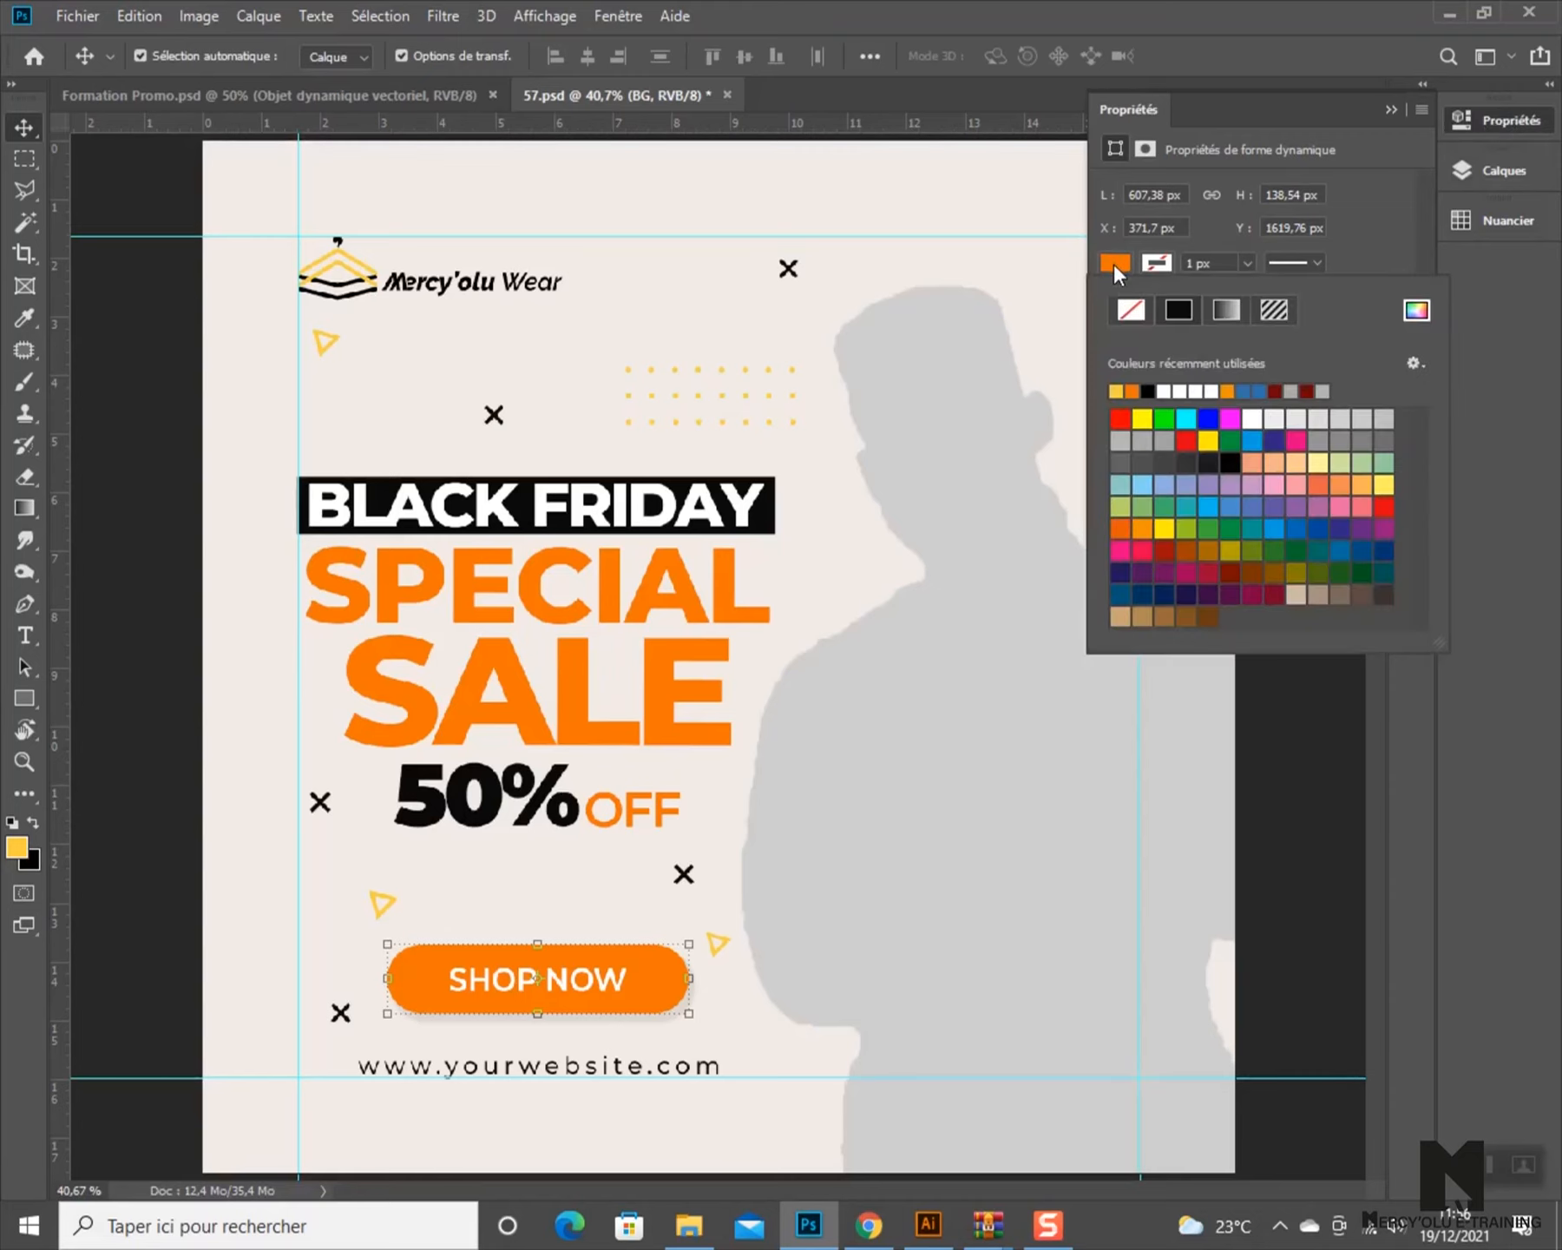
{"action": "left_click", "coordinate": [1117, 393]}
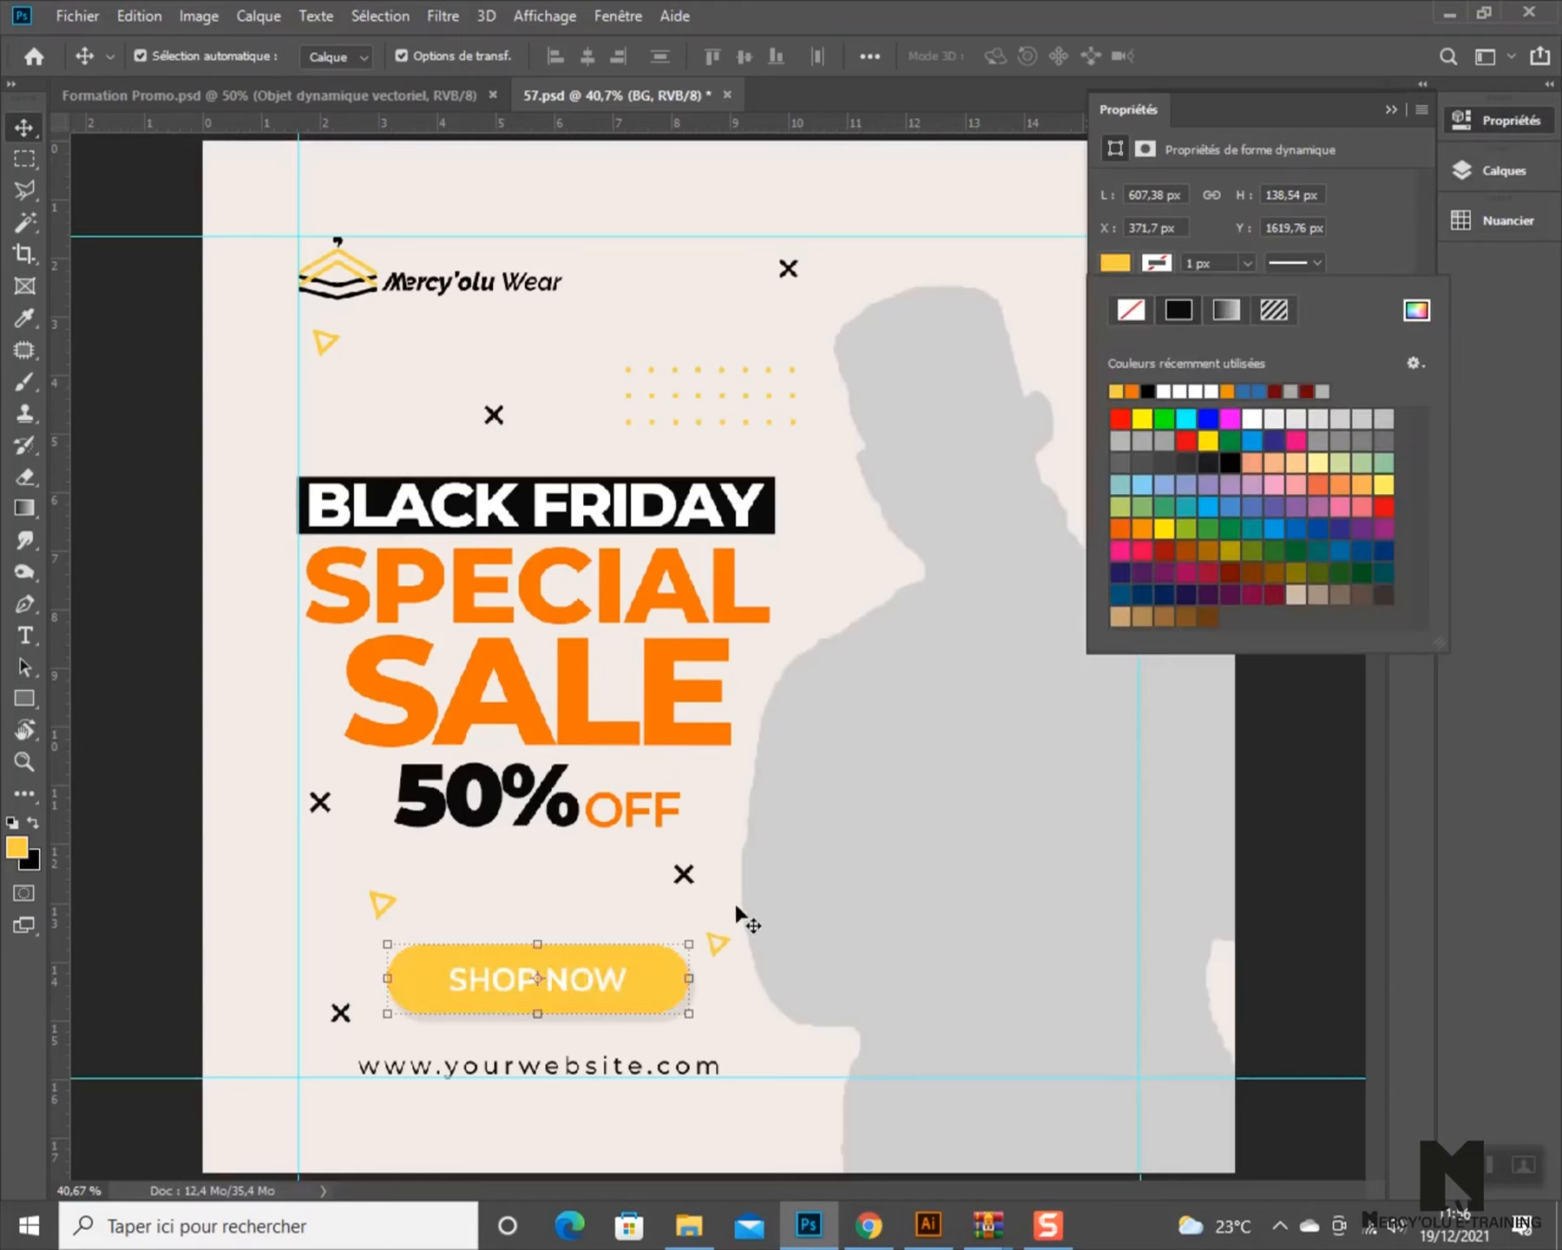
{"action": "left_click", "coordinate": [25, 138]}
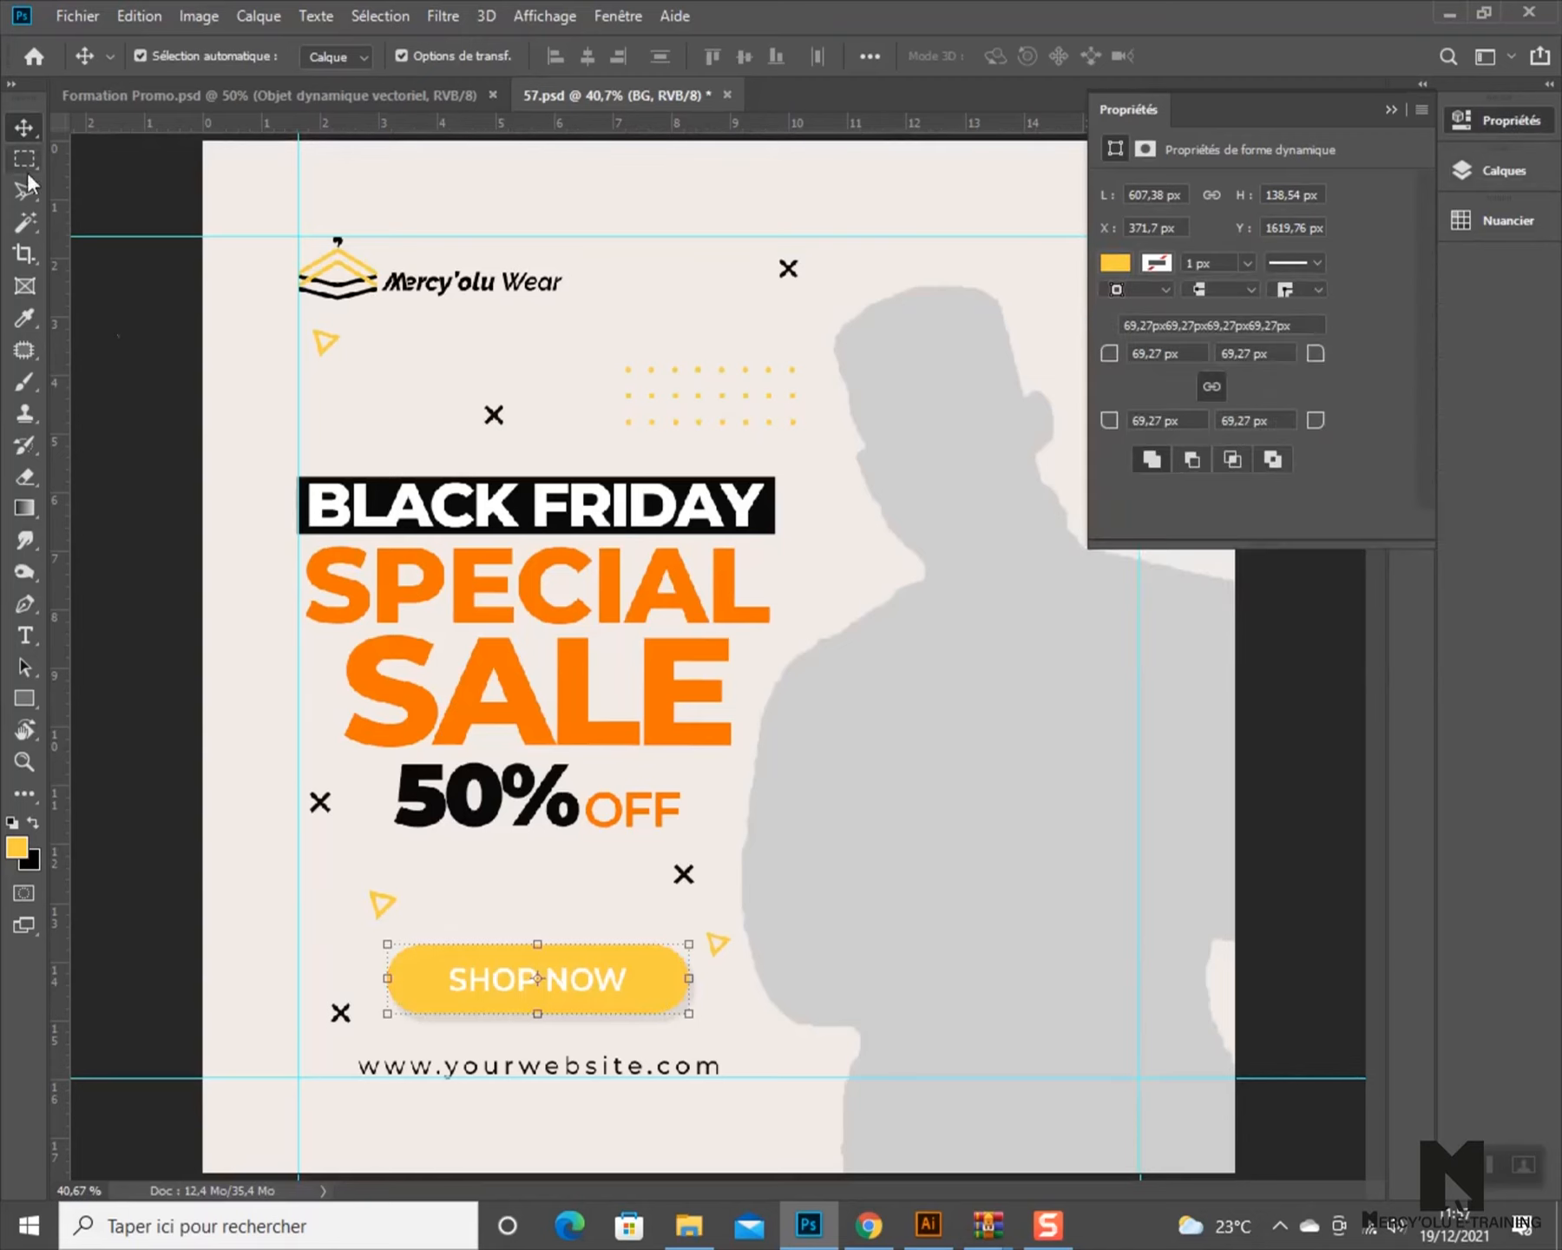
{"action": "left_click", "coordinate": [130, 447]}
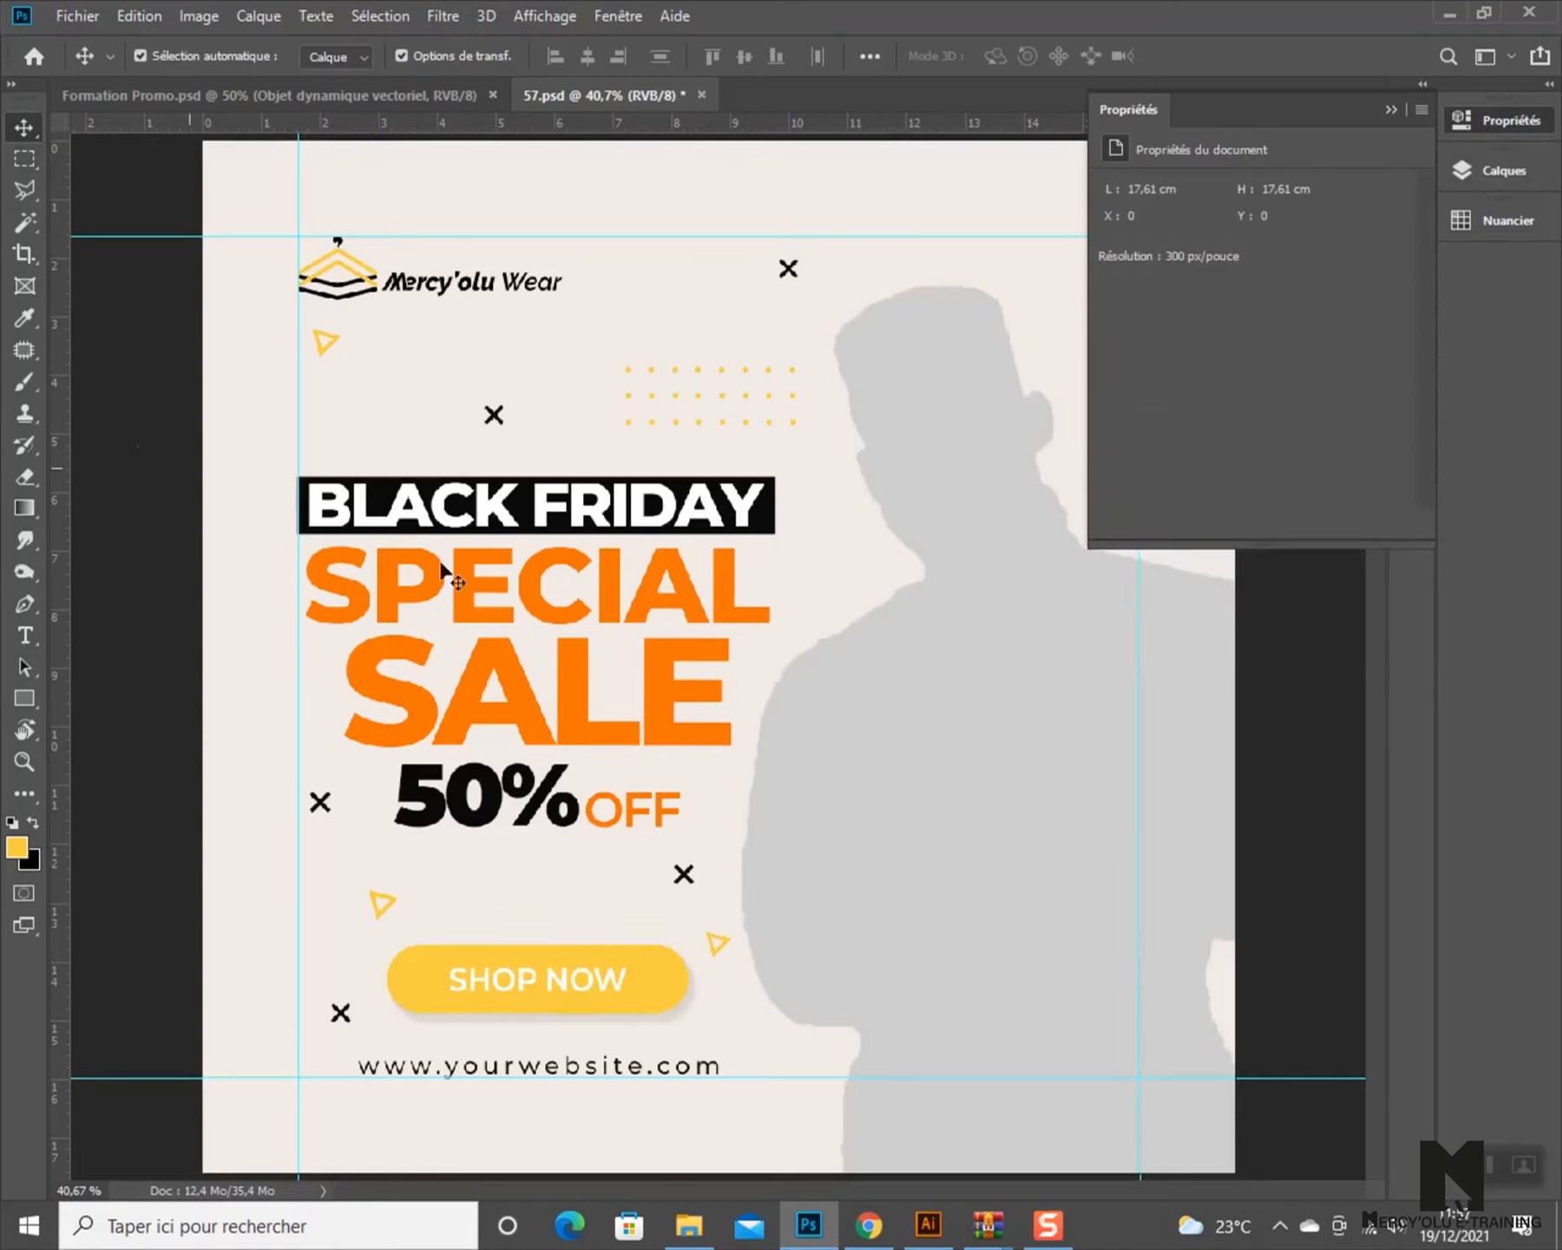
- Set the text colour of both SPECIAL and SALE to yellow f9cd41, sampled from the SHOP NOW button
{"action": "left_click", "coordinate": [388, 608]}
{"action": "left_click", "coordinate": [511, 717], "text": "shift"}
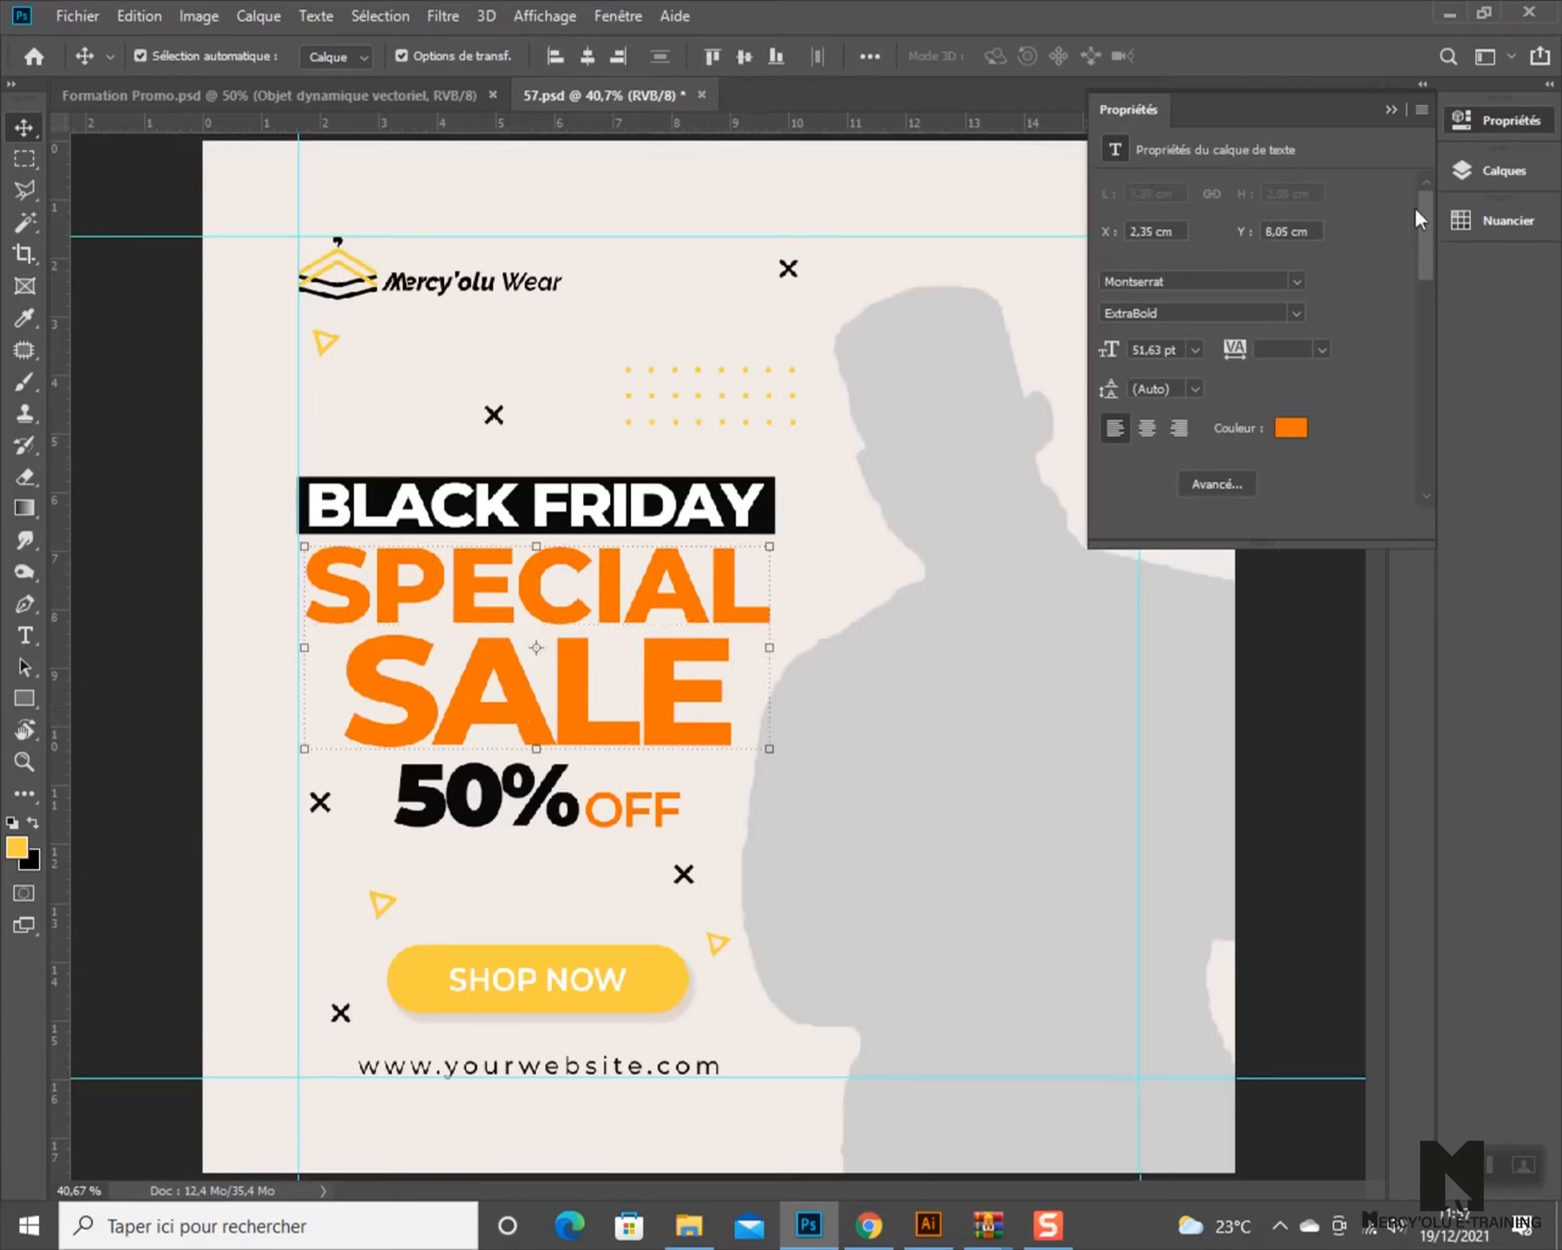
{"action": "left_click", "coordinate": [1302, 429]}
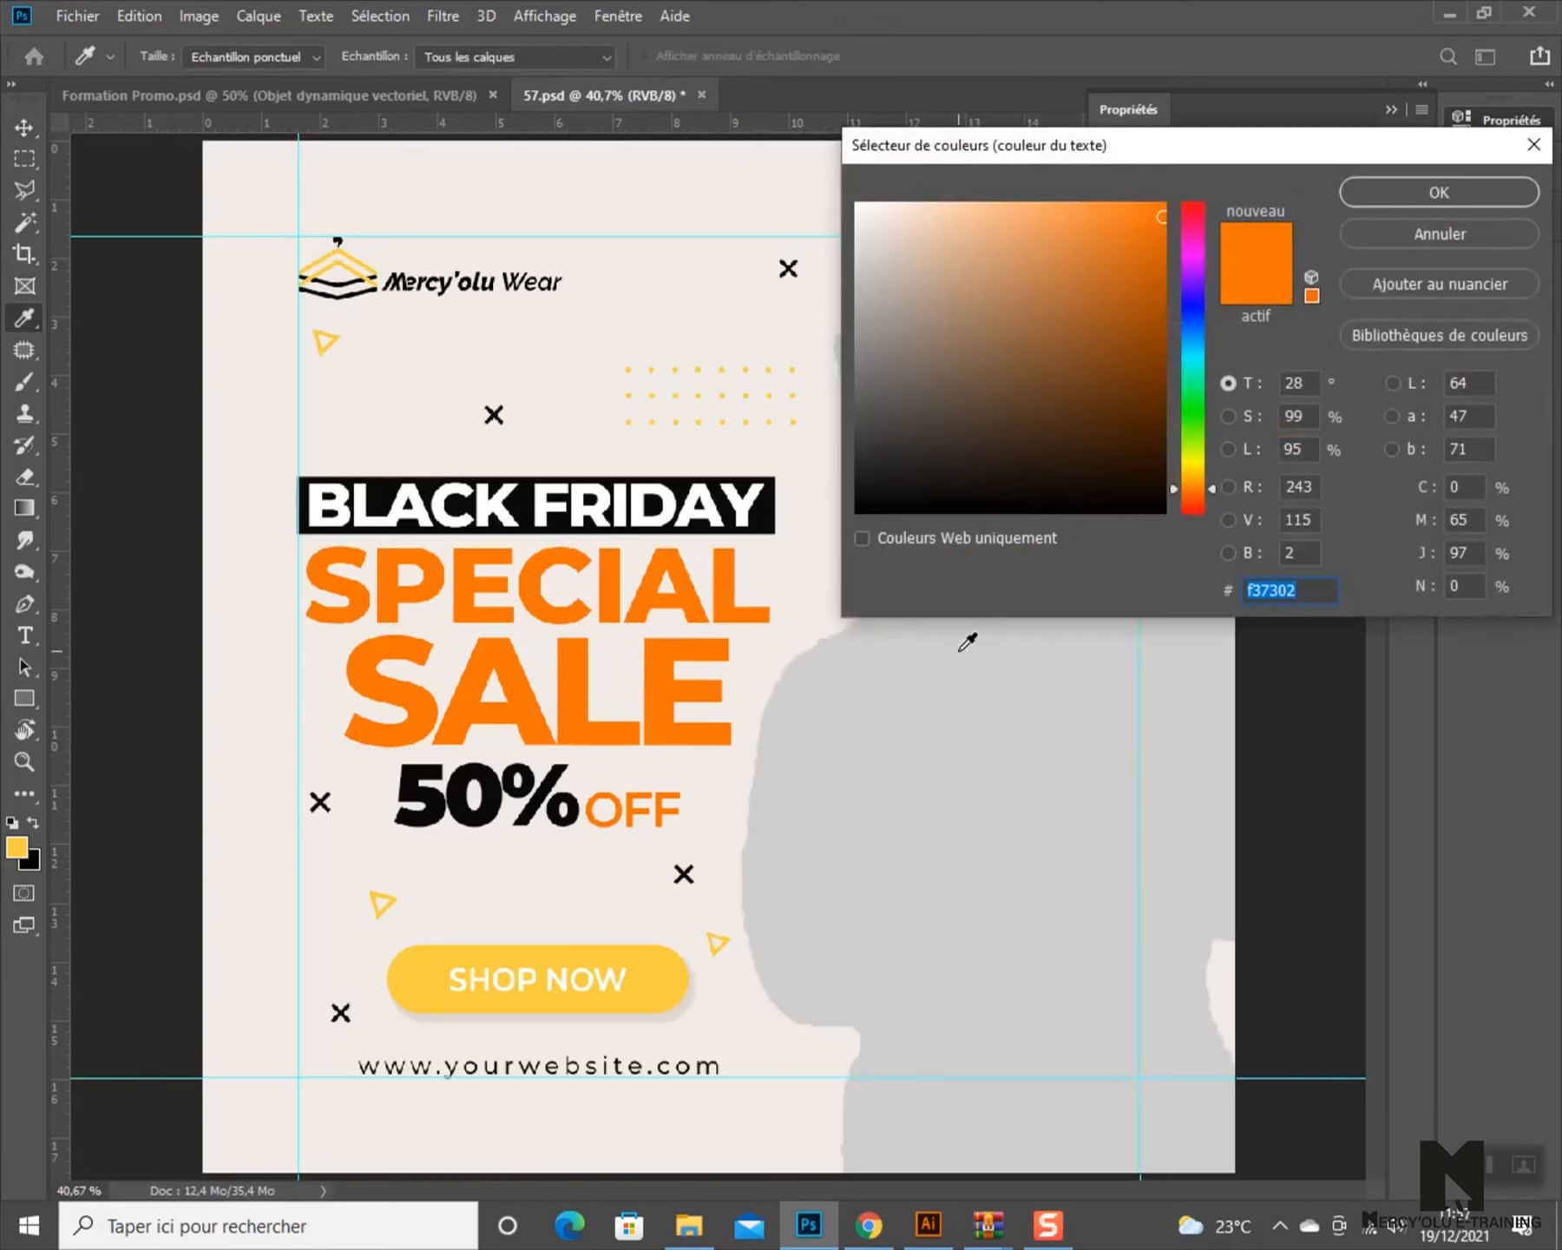
{"action": "left_click", "coordinate": [664, 967]}
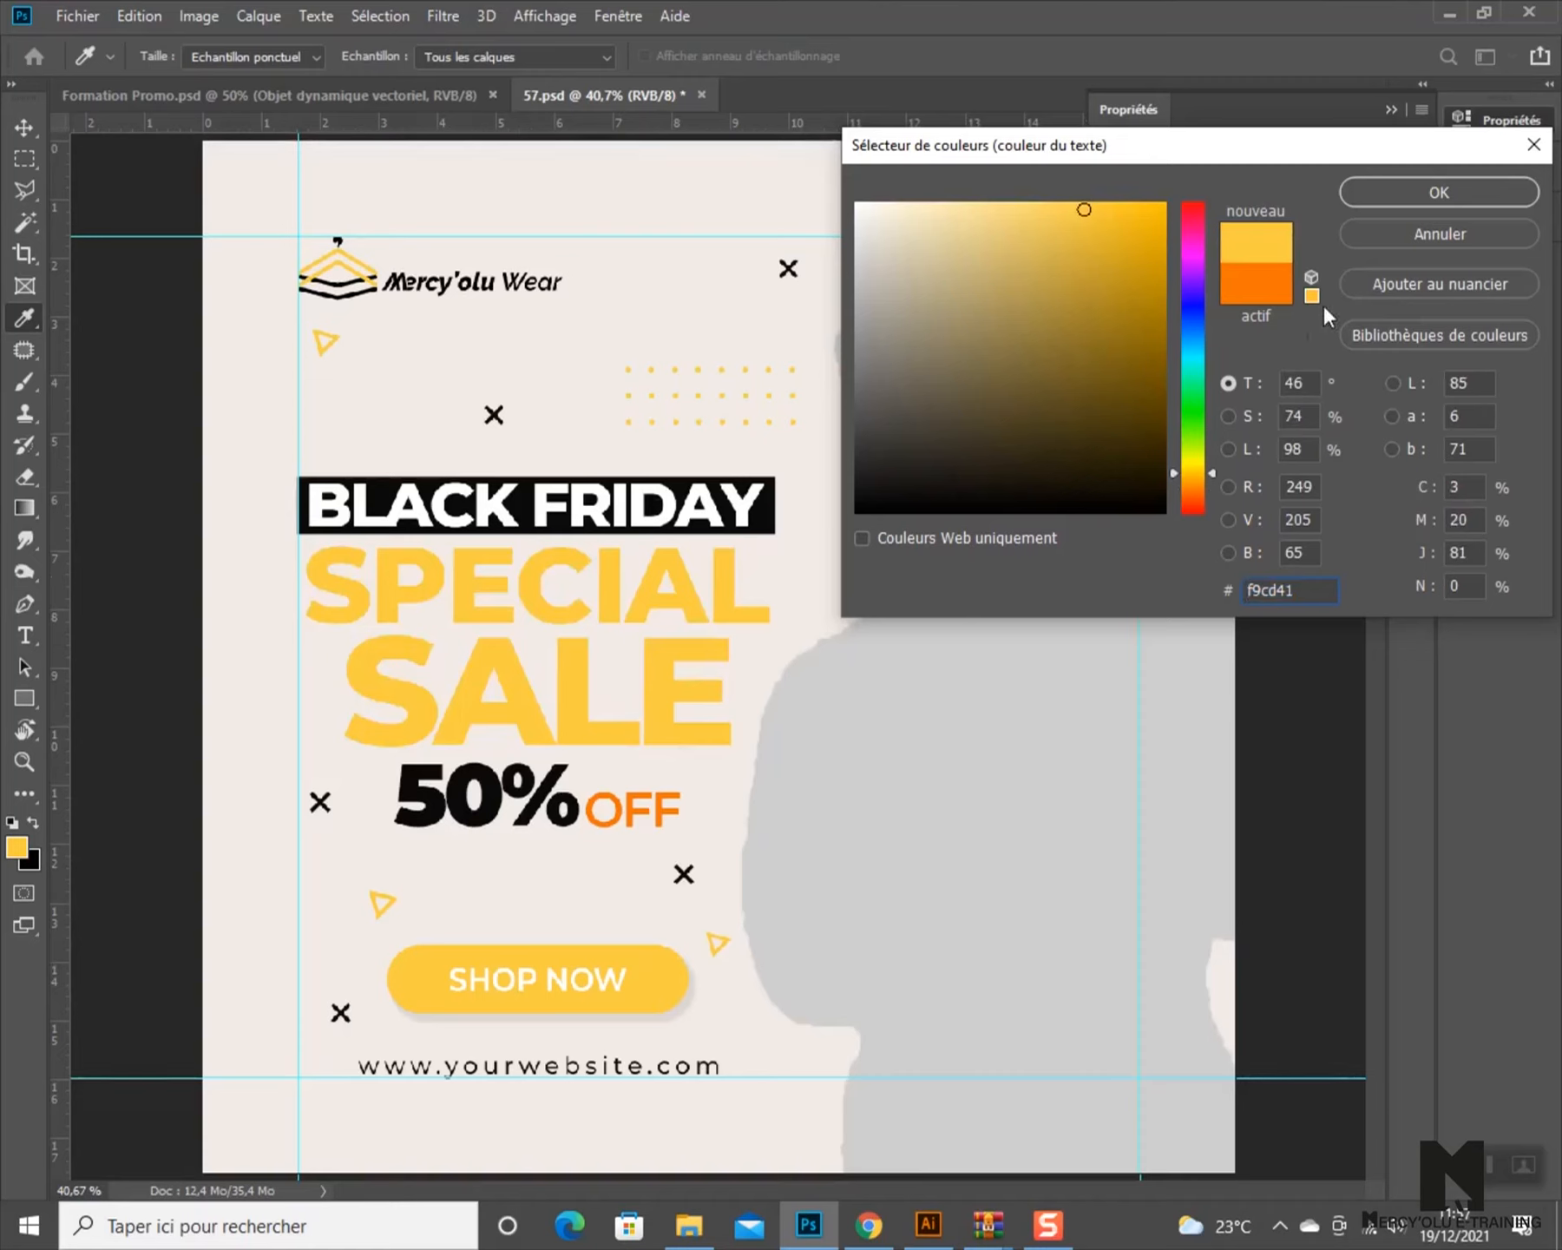
{"action": "left_click", "coordinate": [1429, 195]}
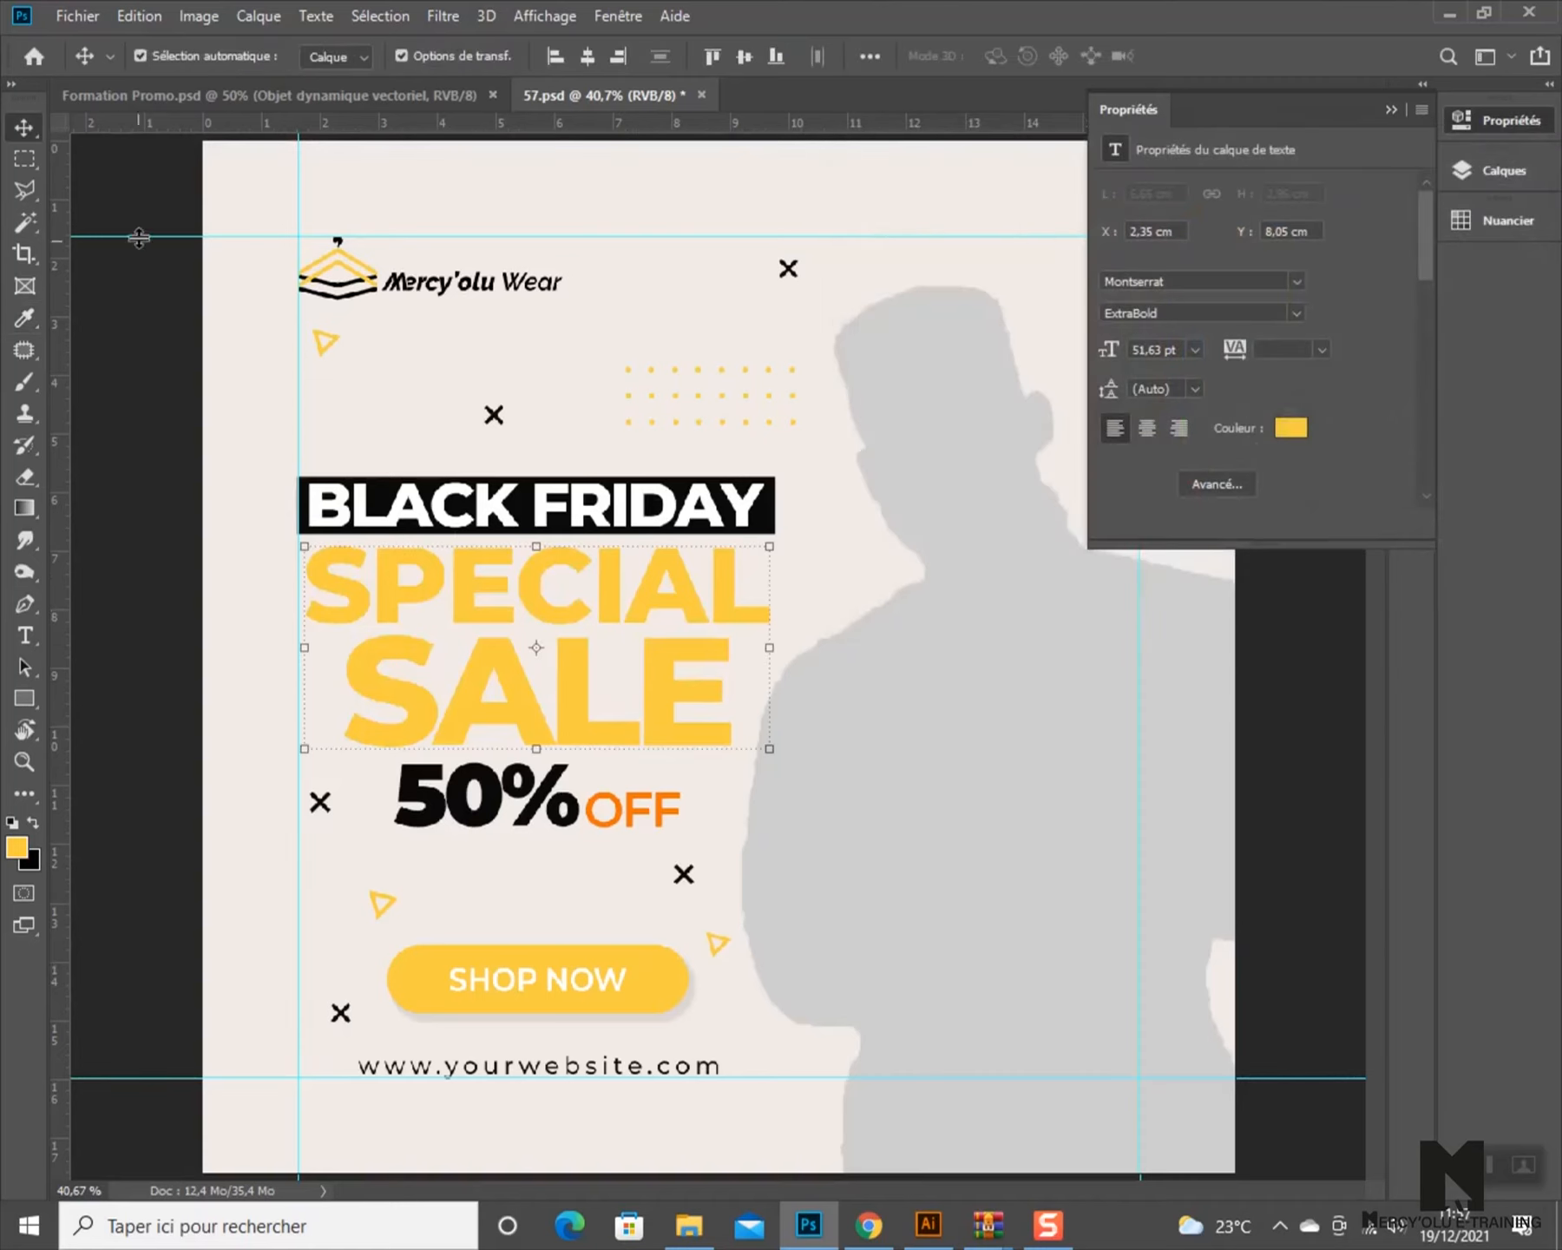
{"action": "left_click", "coordinate": [150, 425]}
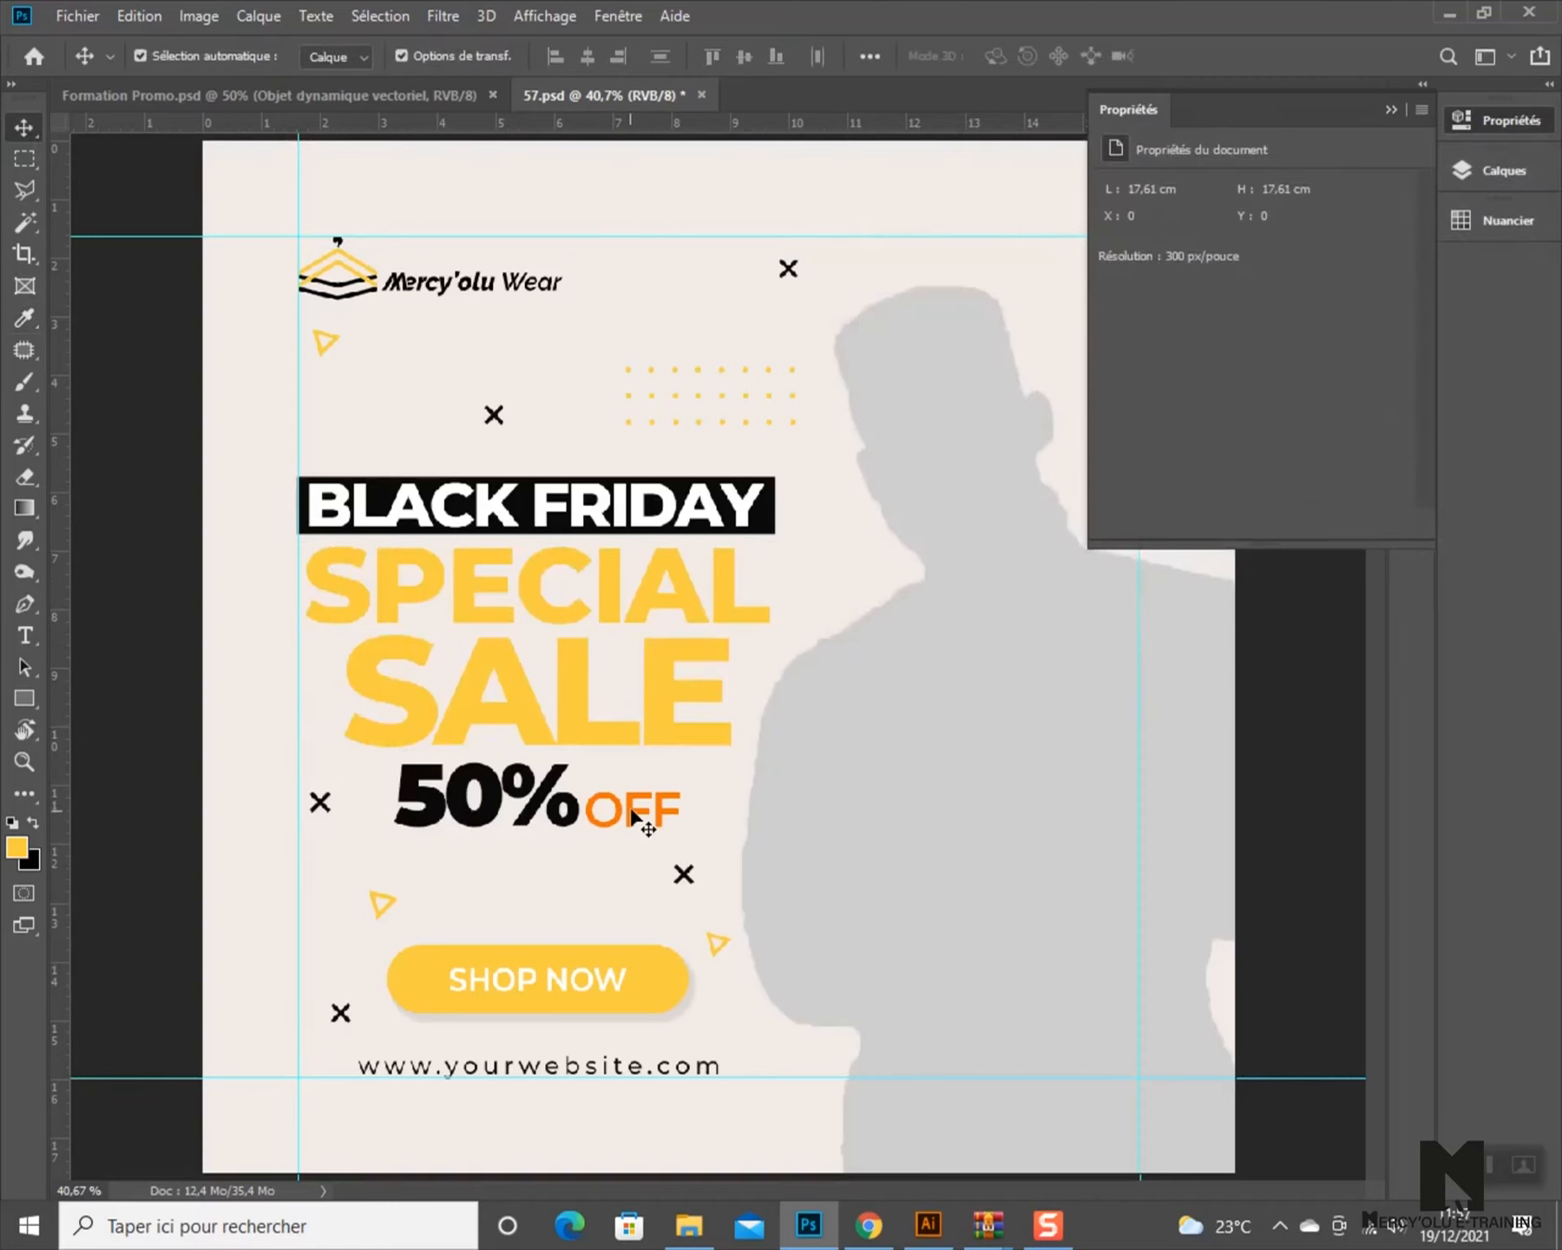
- Change the OFF text's colour to the yellow sampled from the SHOP NOW button
{"action": "scroll", "coordinate": [641, 831], "scroll_direction": "up", "scroll_amount": 1}
{"action": "left_click", "coordinate": [638, 829]}
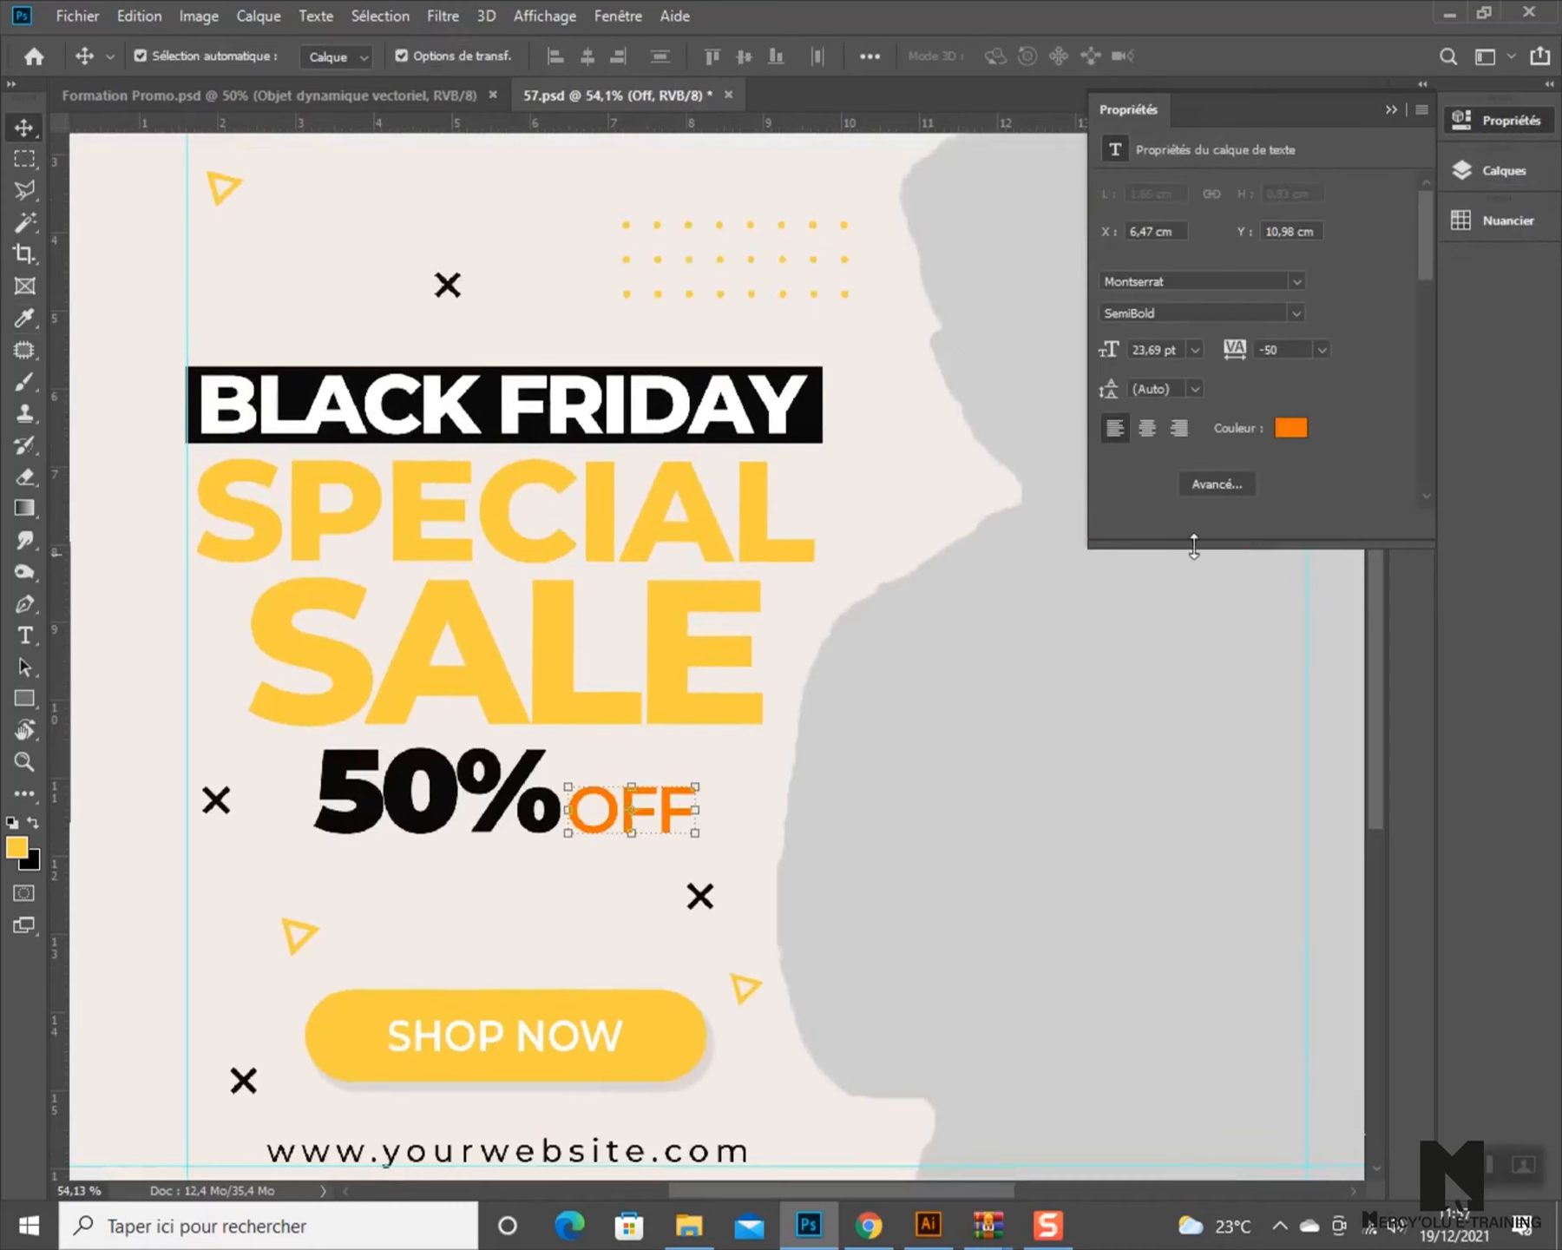
{"action": "left_click", "coordinate": [1287, 428]}
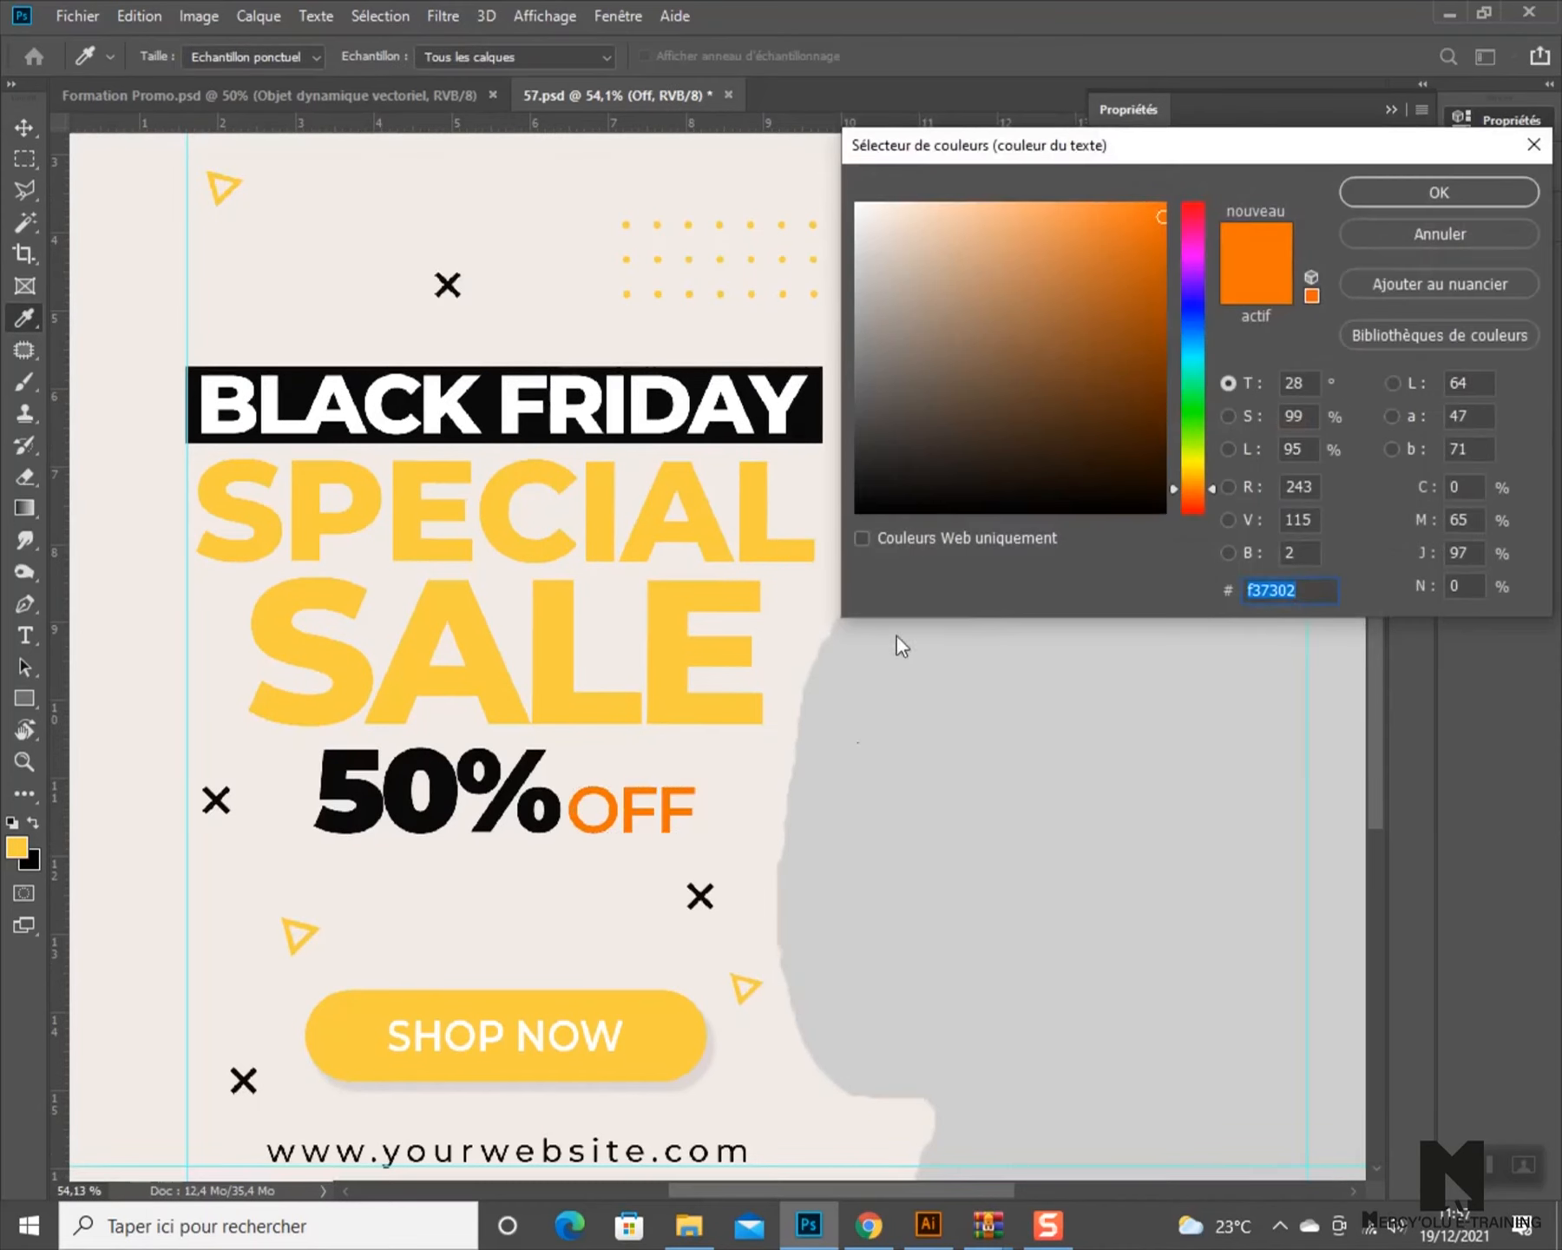
{"action": "left_click", "coordinate": [677, 1034]}
{"action": "left_click", "coordinate": [1430, 204]}
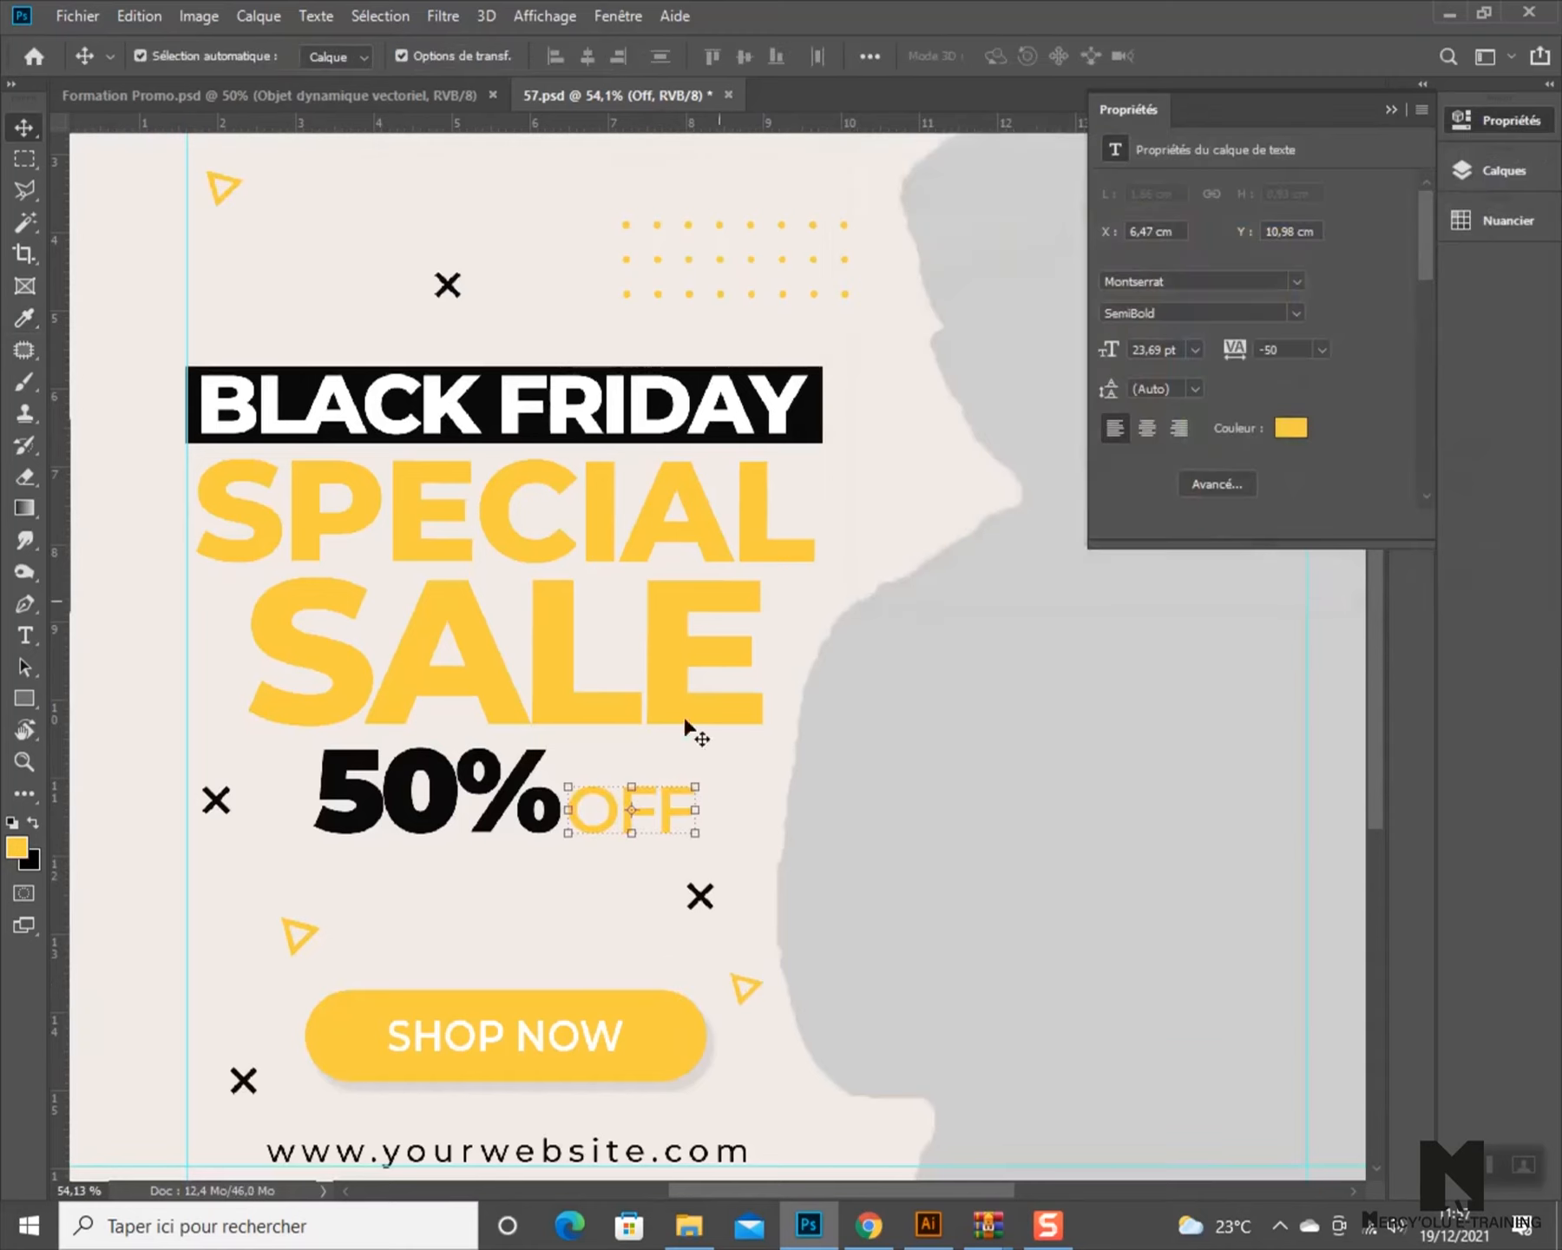
- Try replacing the A in the SALE text with HH, and restore the word to SALE
{"action": "scroll", "coordinate": [568, 632], "scroll_direction": "down", "scroll_amount": 5}
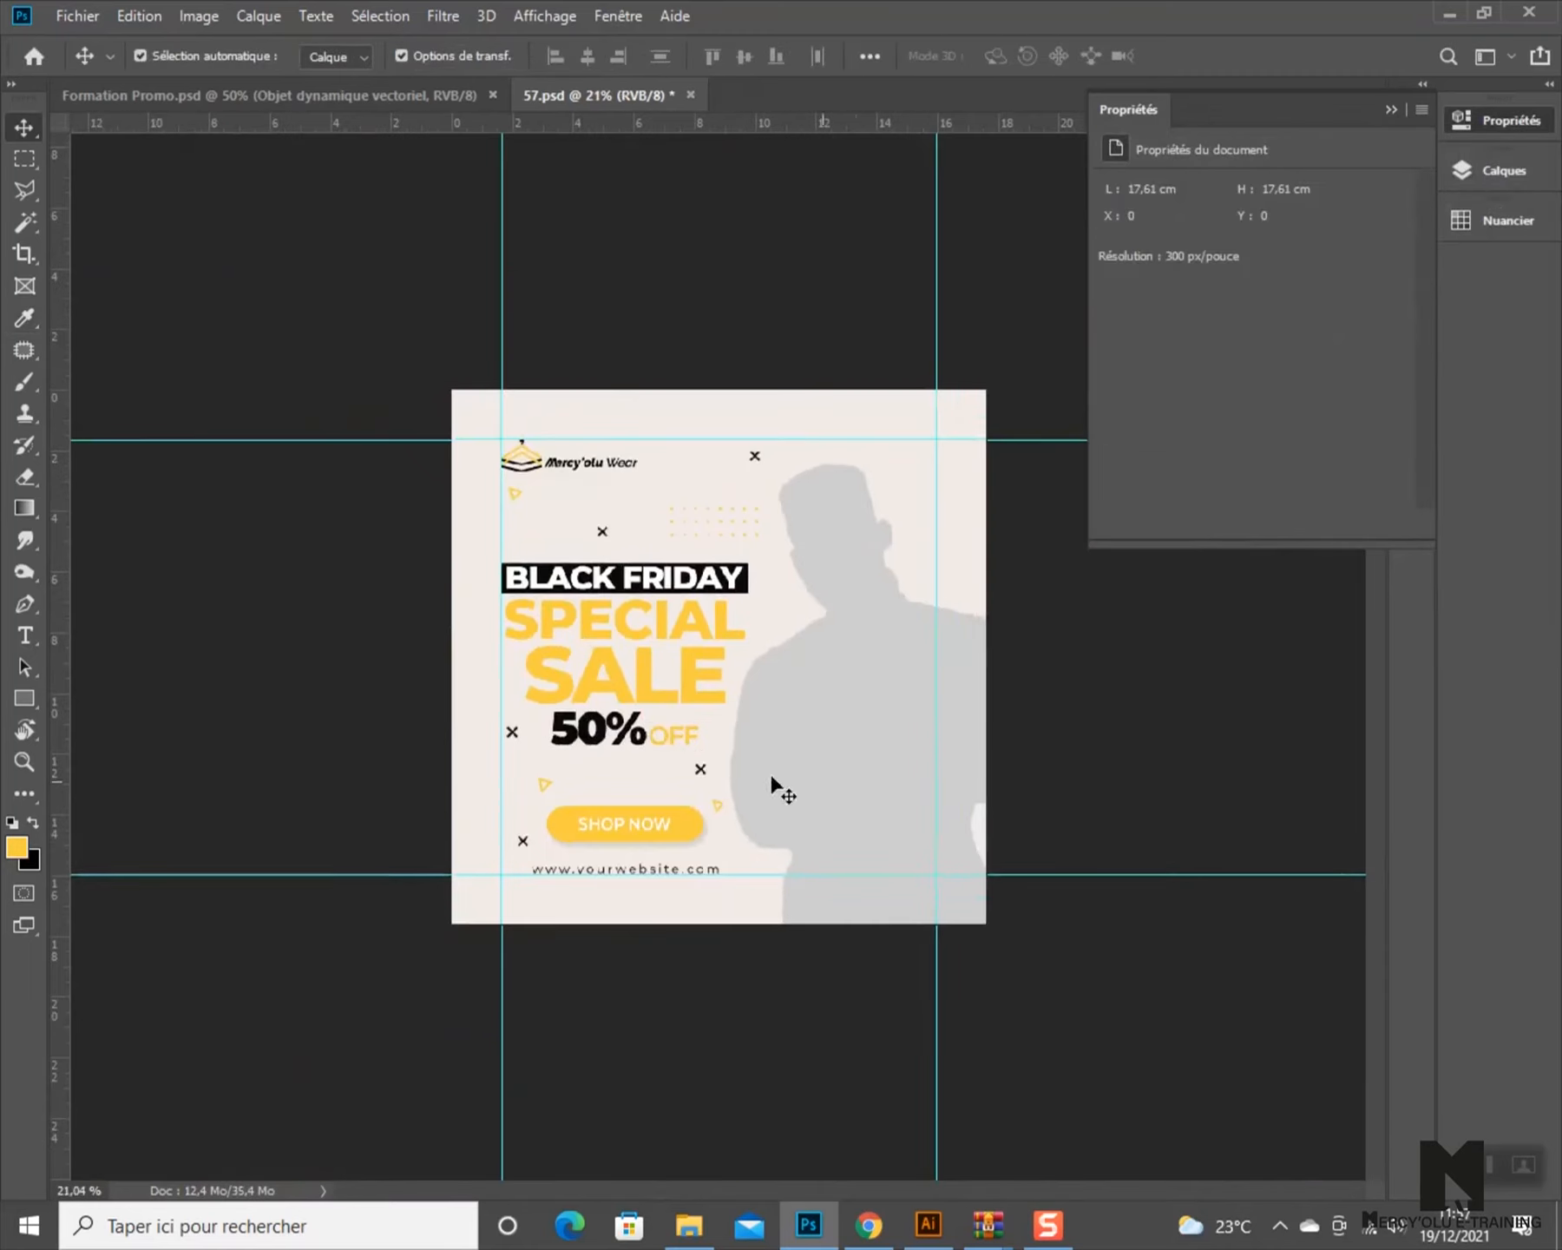
{"action": "scroll", "coordinate": [706, 752], "scroll_direction": "up", "scroll_amount": 5}
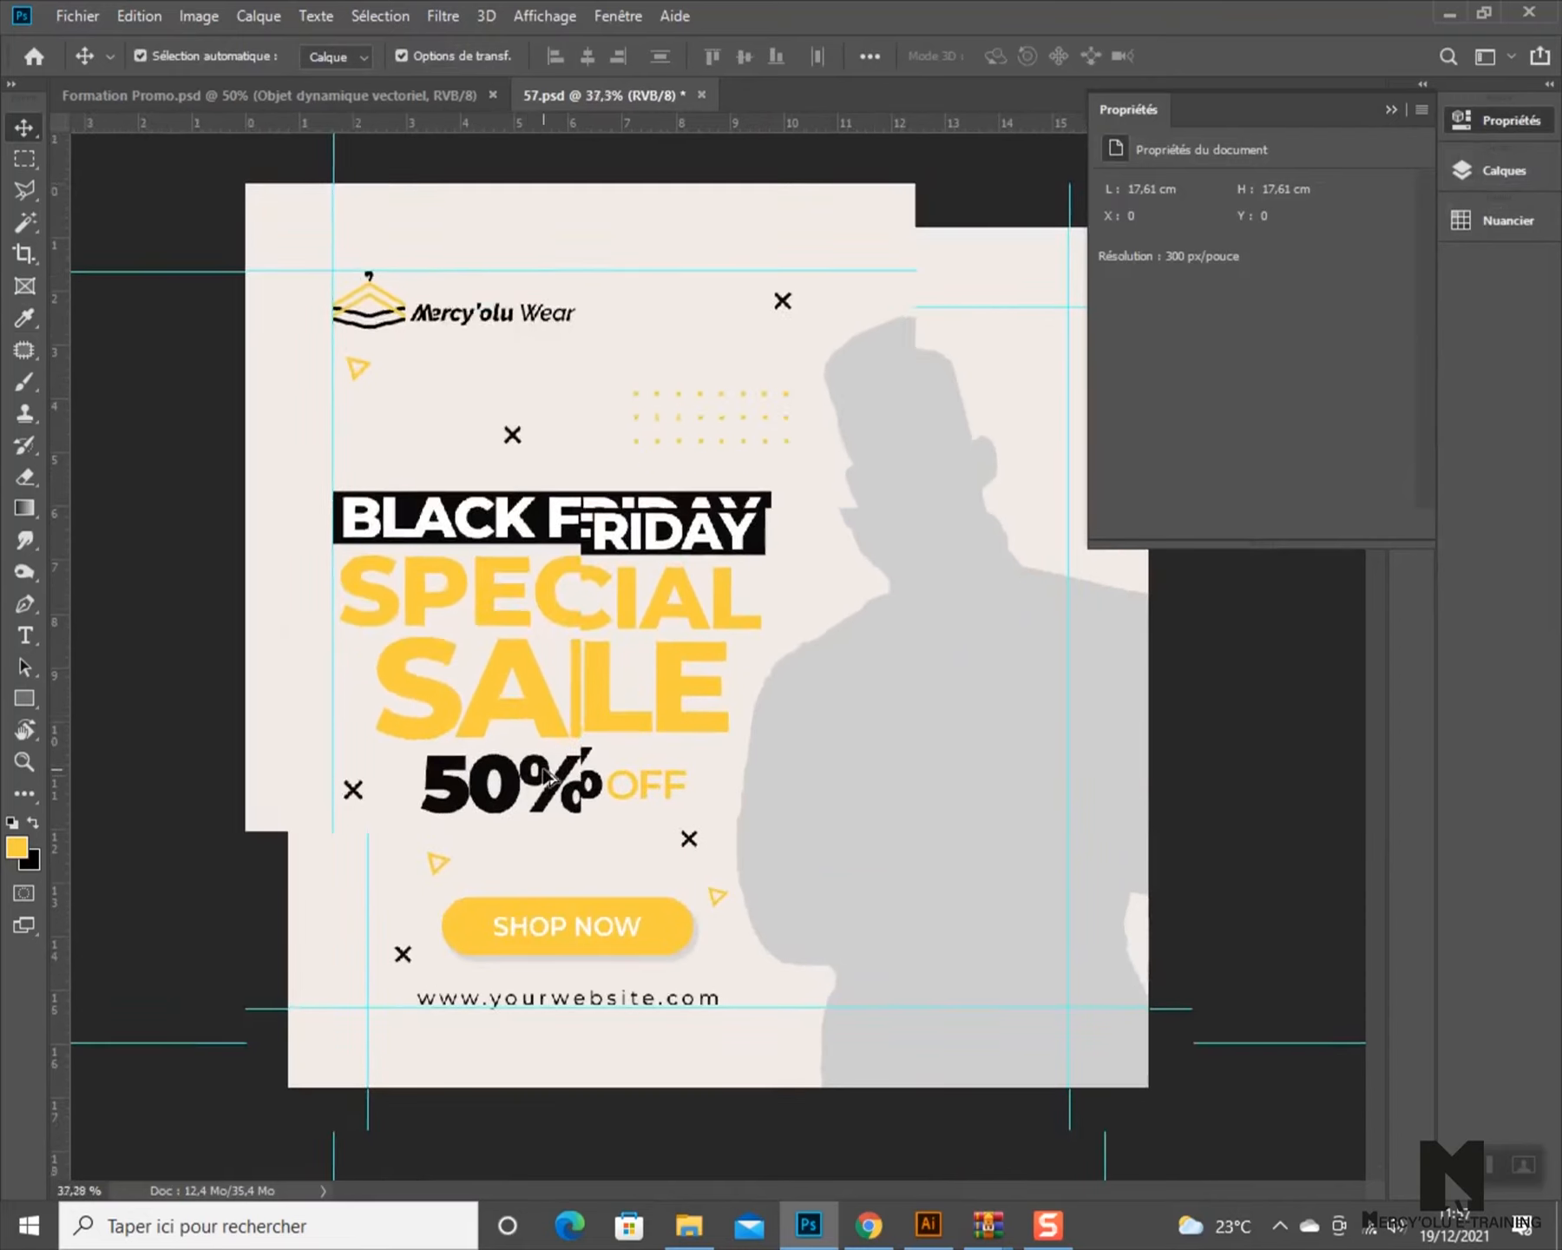
{"action": "scroll", "coordinate": [363, 691], "scroll_direction": "down", "scroll_amount": 1}
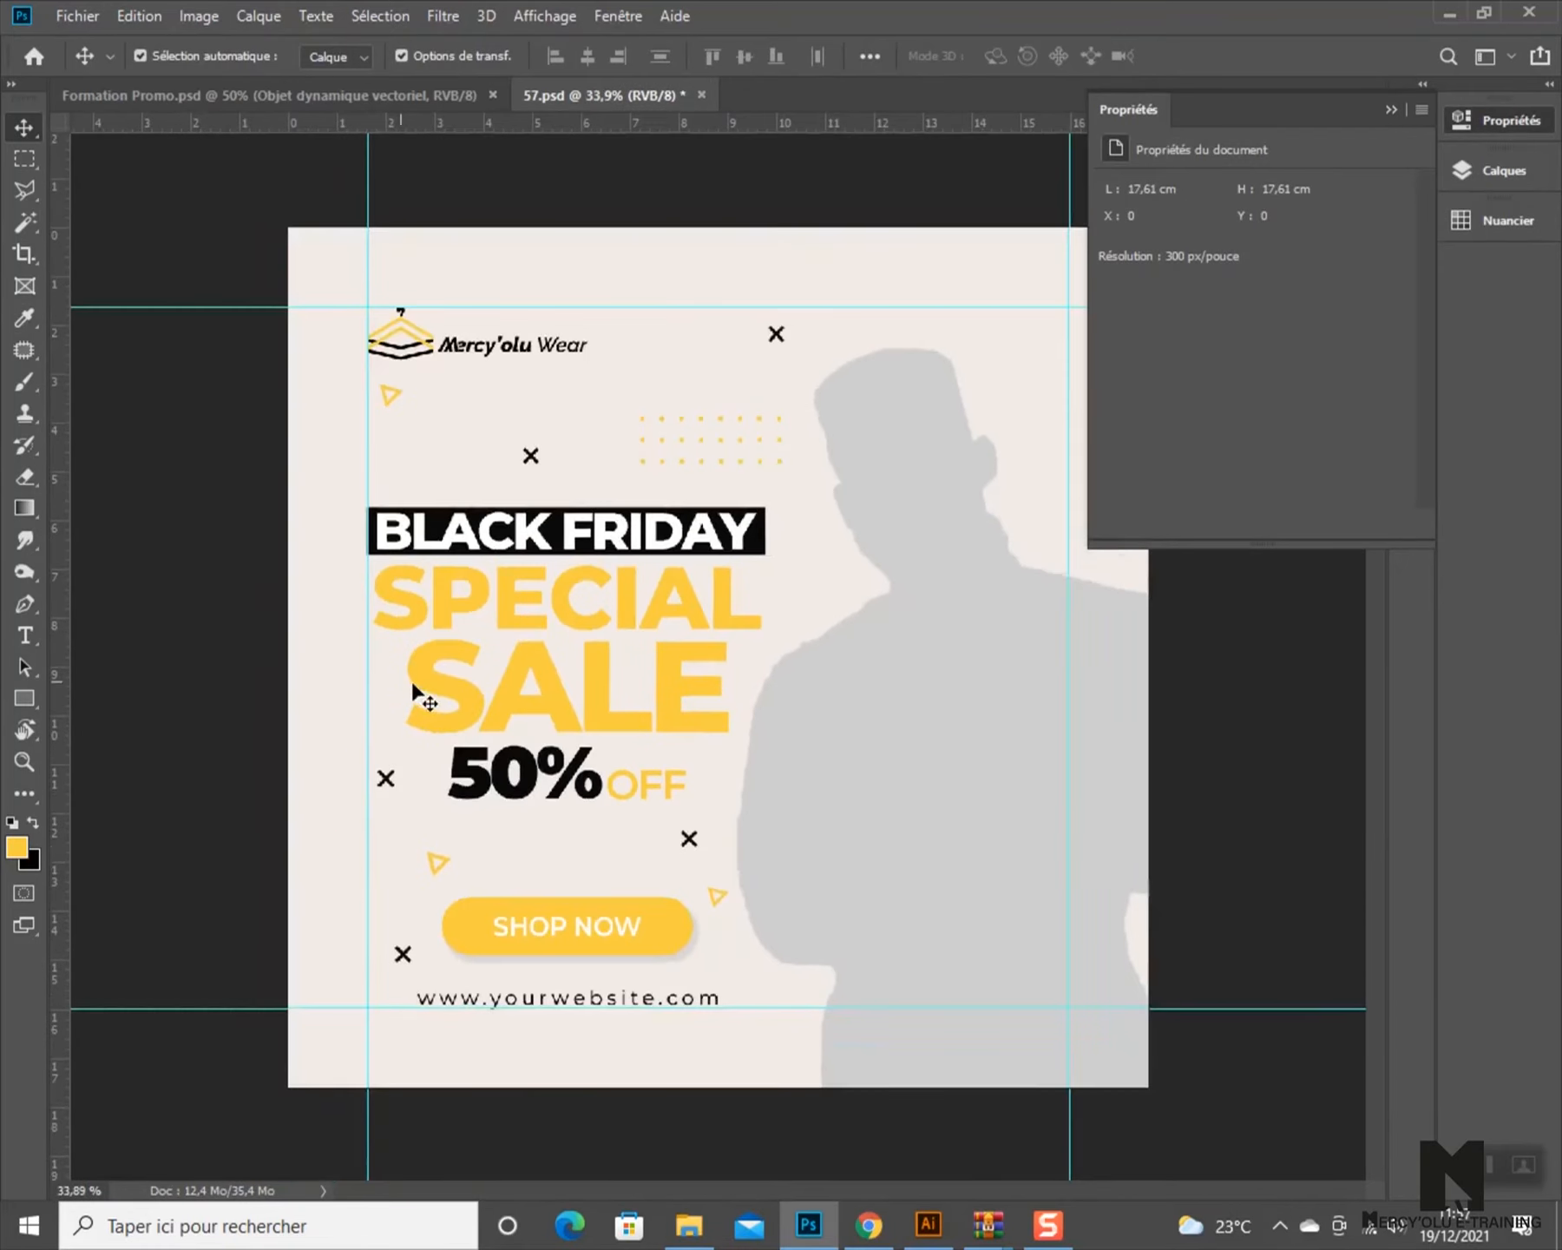
{"action": "double_click", "coordinate": [519, 691]}
{"action": "left_click_drag", "start_coordinate": [481, 690], "coordinate": [577, 682]}
{"action": "type", "text": "HH"}
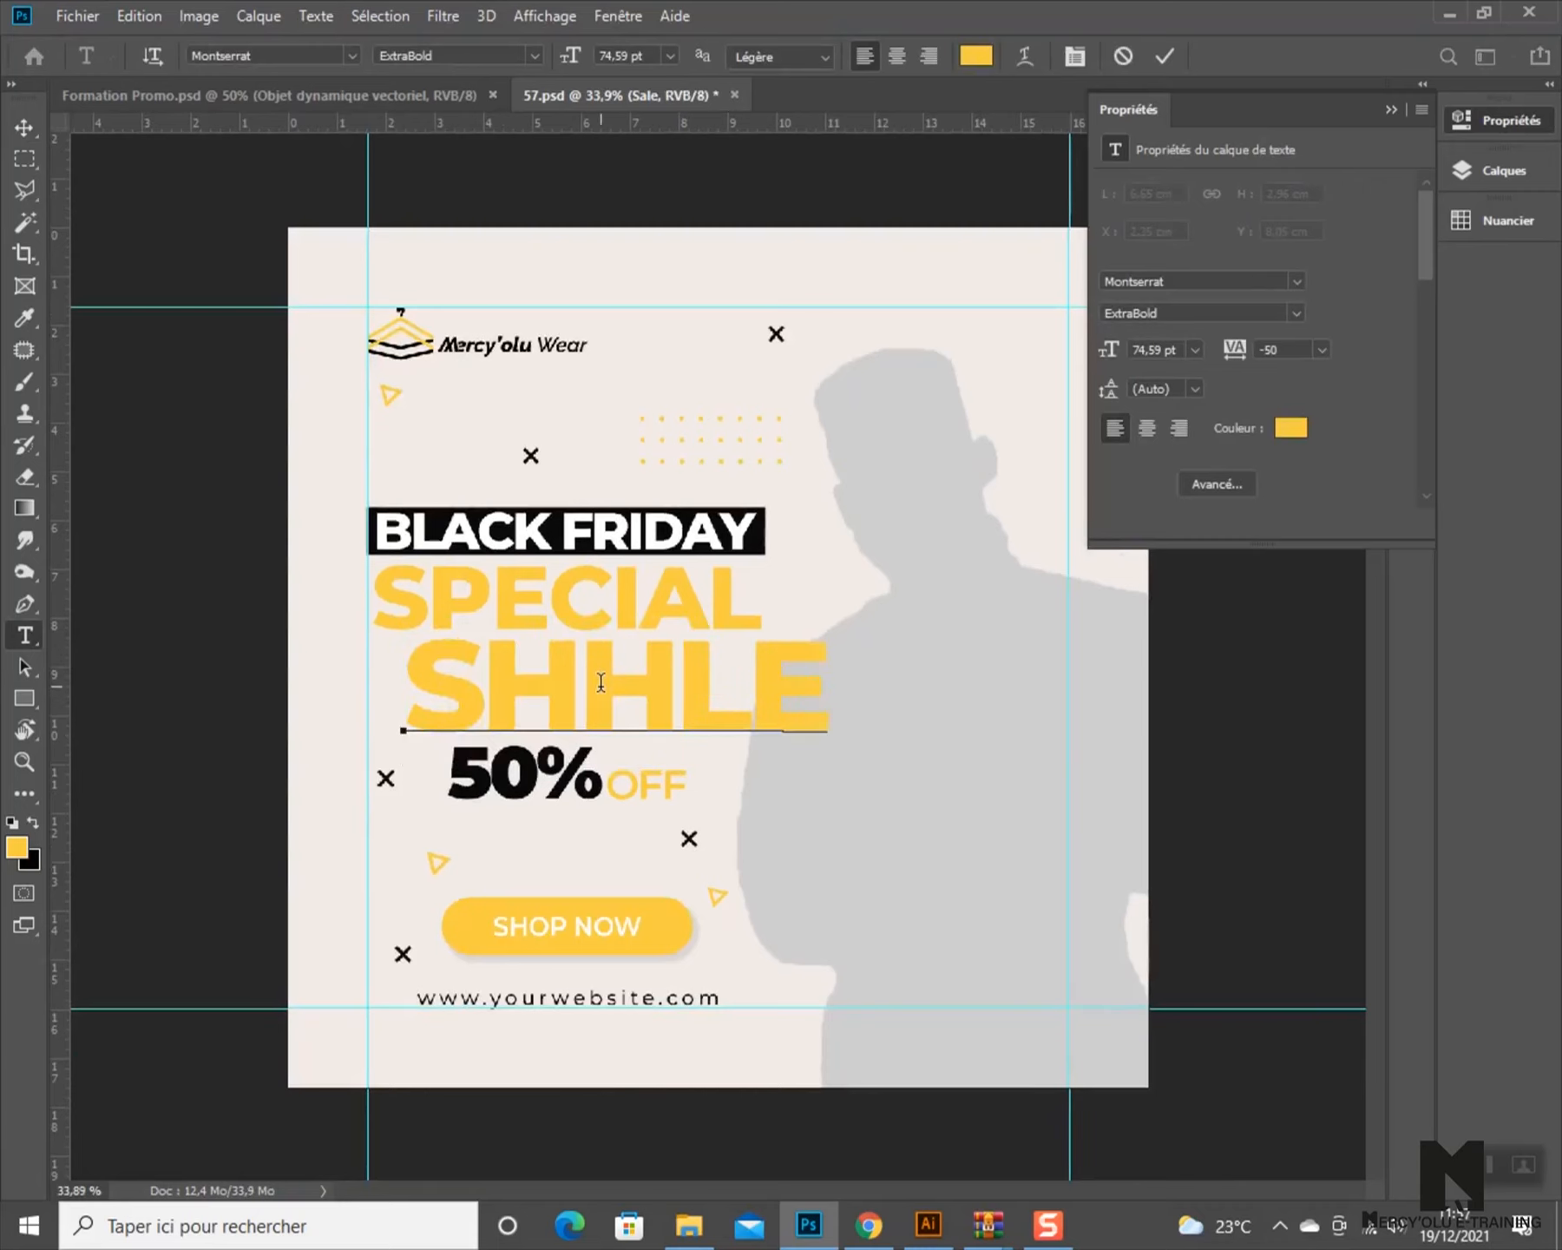
{"action": "key", "text": "BackSpace"}
{"action": "key", "text": "BackSpace"}
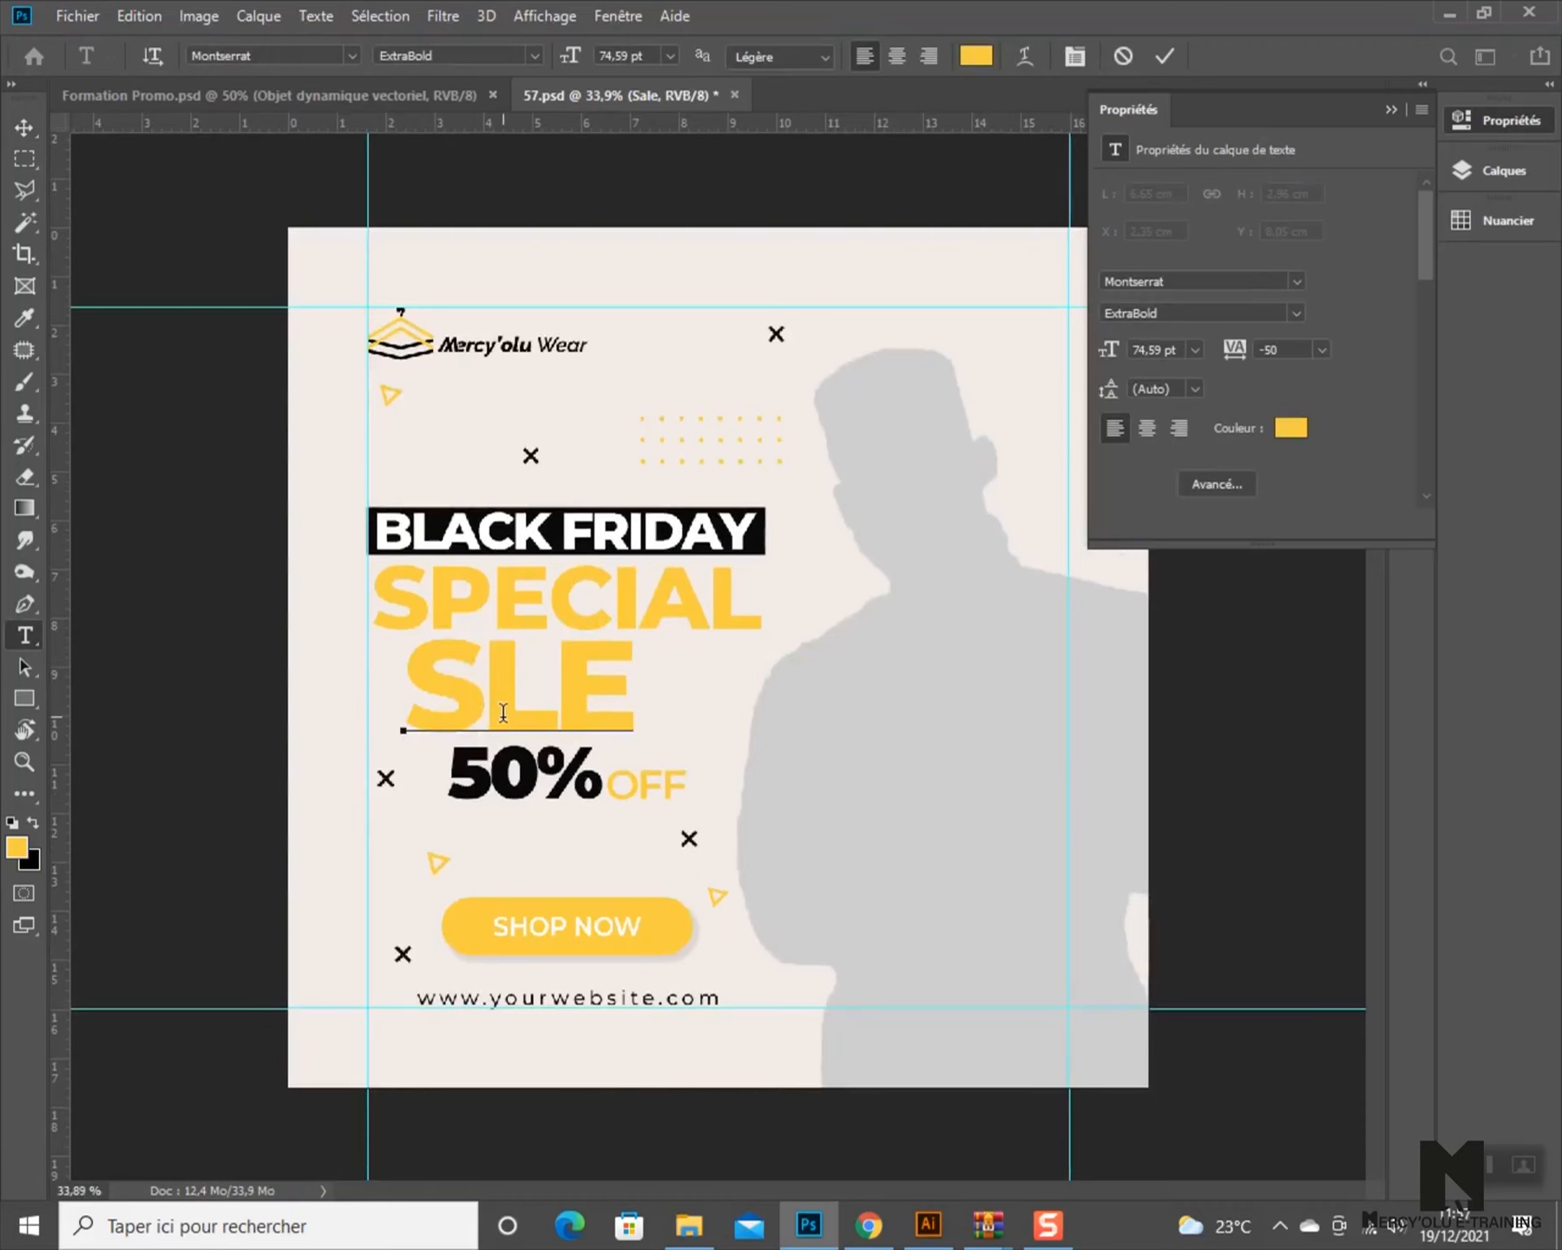
{"action": "type", "text": "A"}
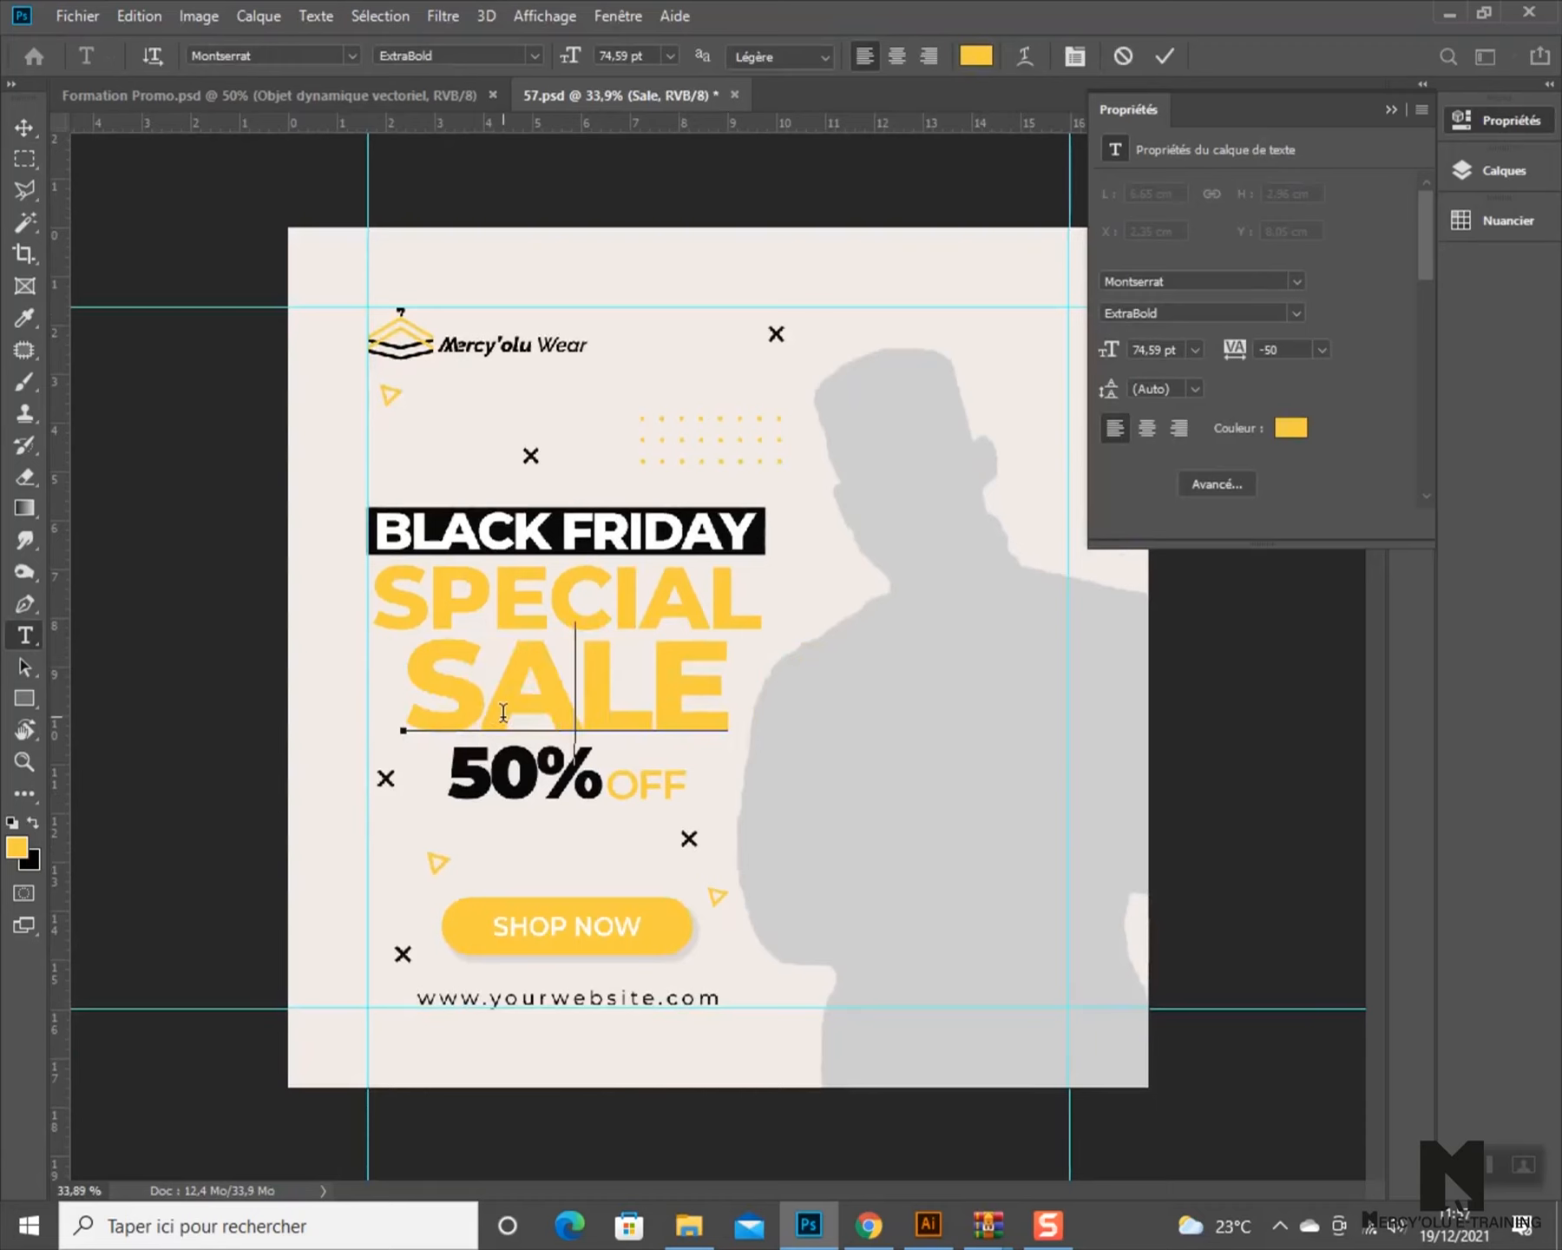
{"action": "left_click", "coordinate": [24, 129]}
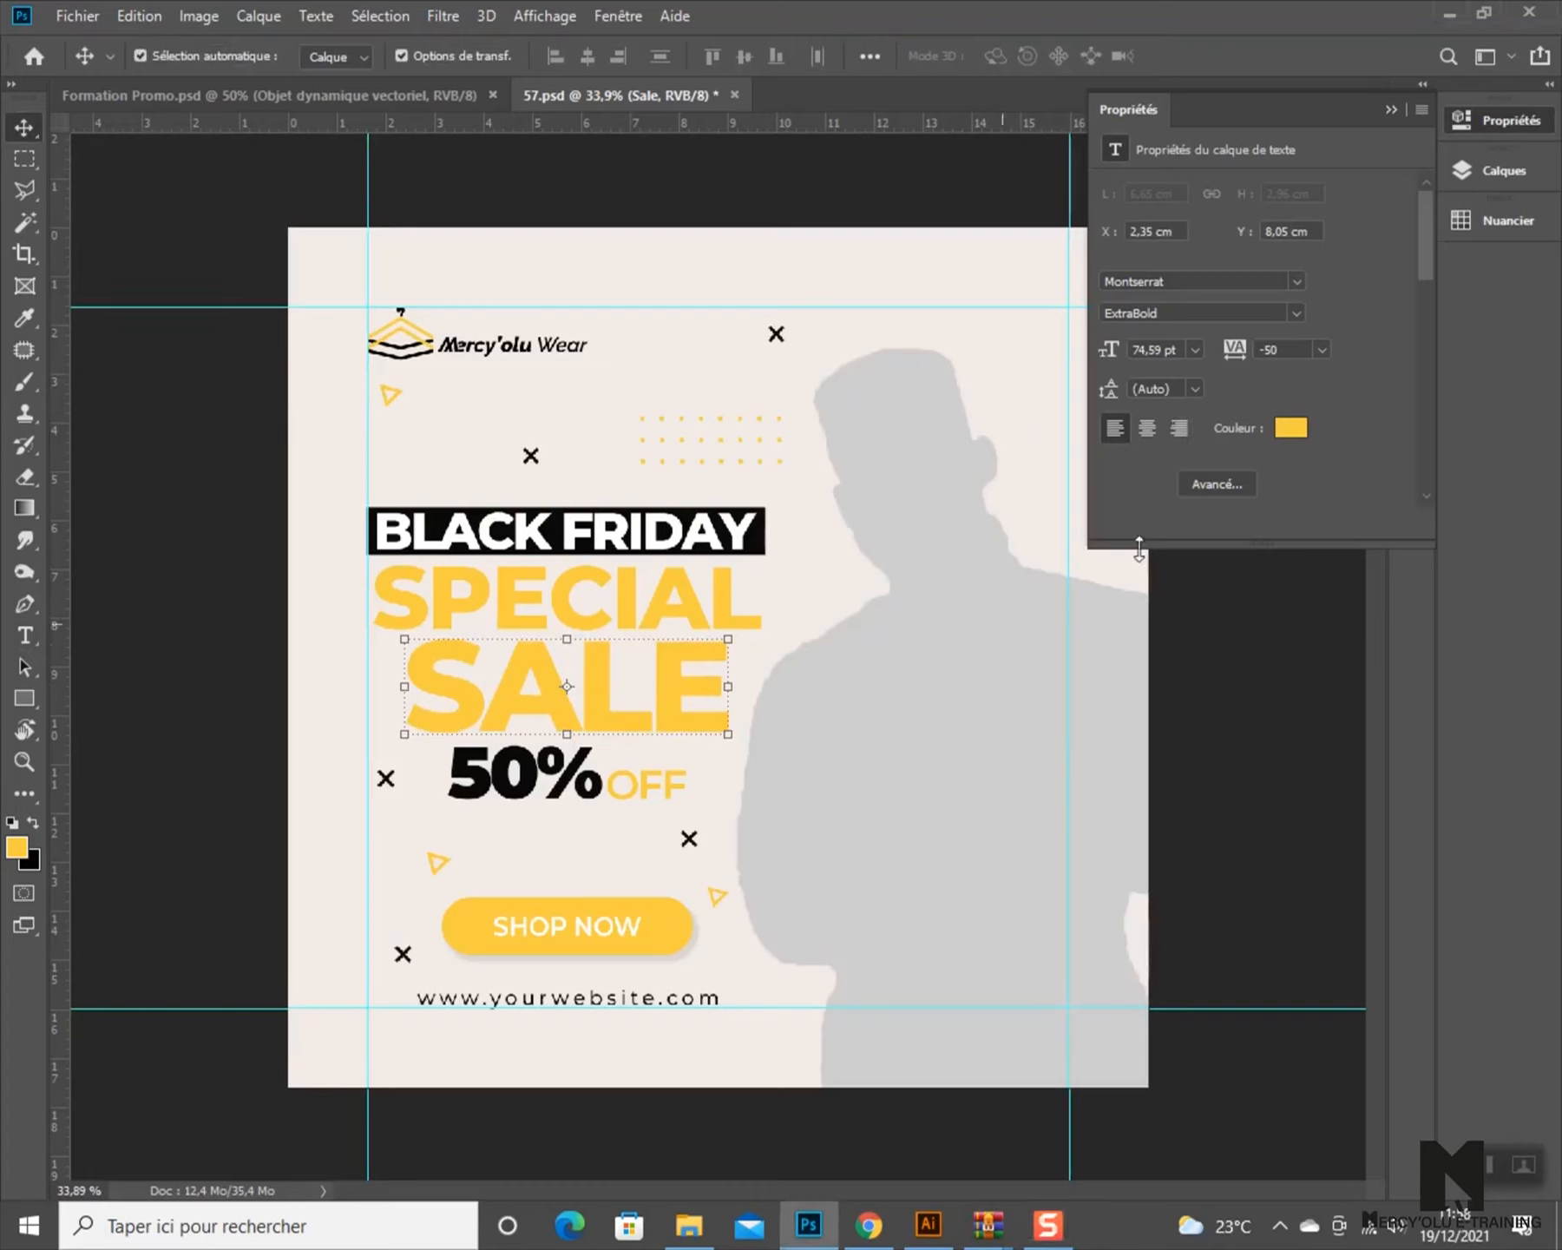
- Open the contents of the grey silhouette's smart object, the Place your image here layer in the Image group
{"action": "left_click", "coordinate": [1510, 174]}
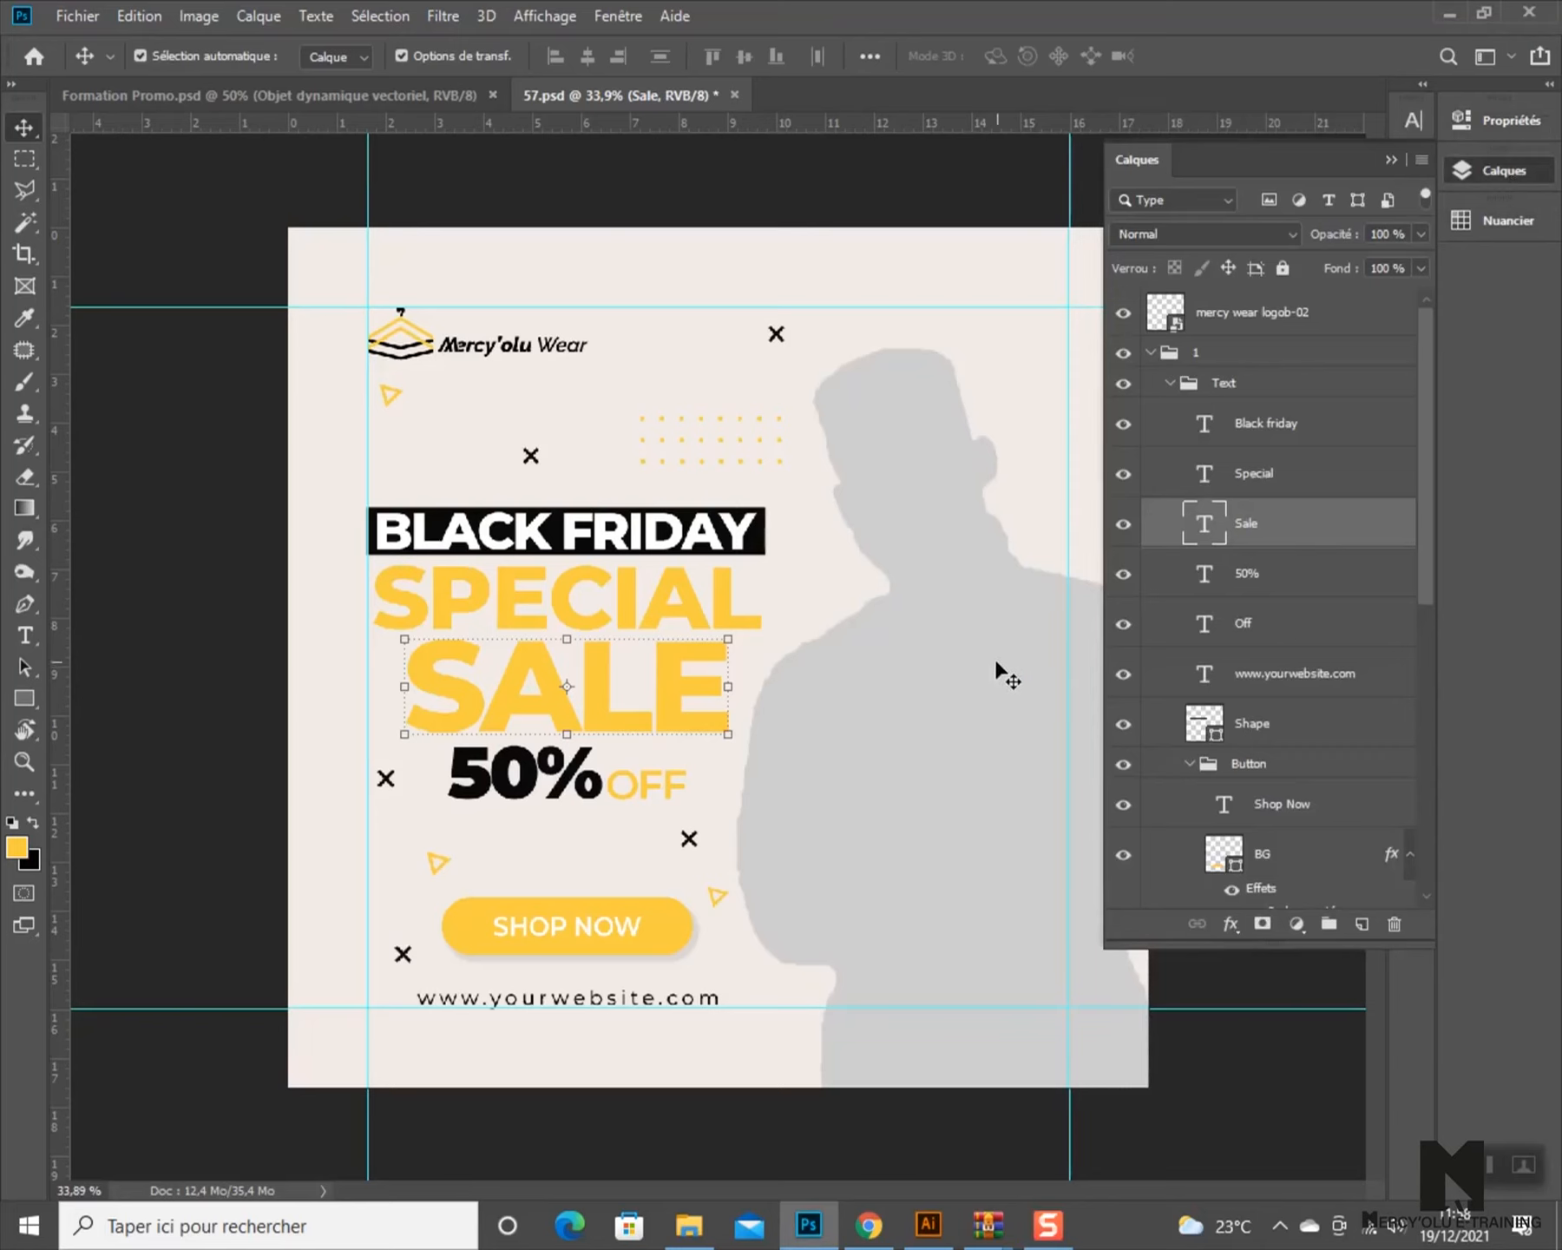
{"action": "left_click", "coordinate": [986, 649]}
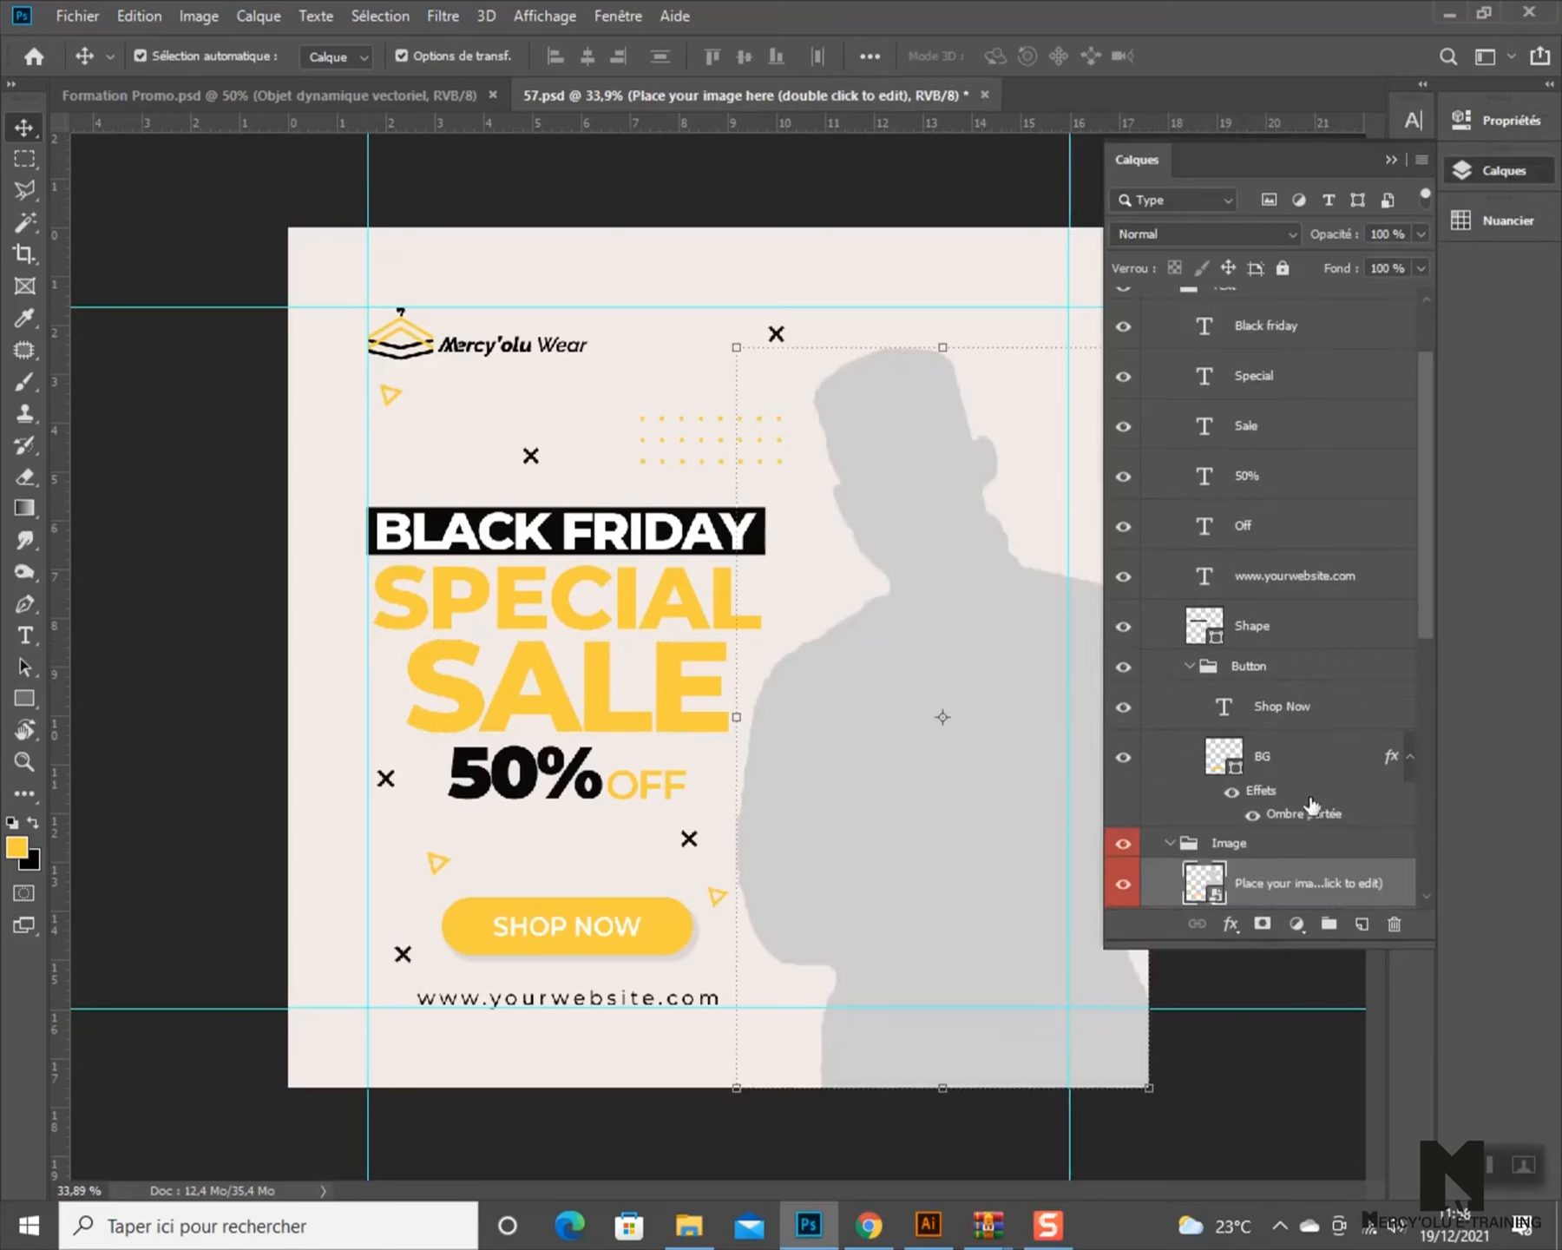
{"action": "scroll", "coordinate": [1313, 807], "scroll_direction": "down", "scroll_amount": 3}
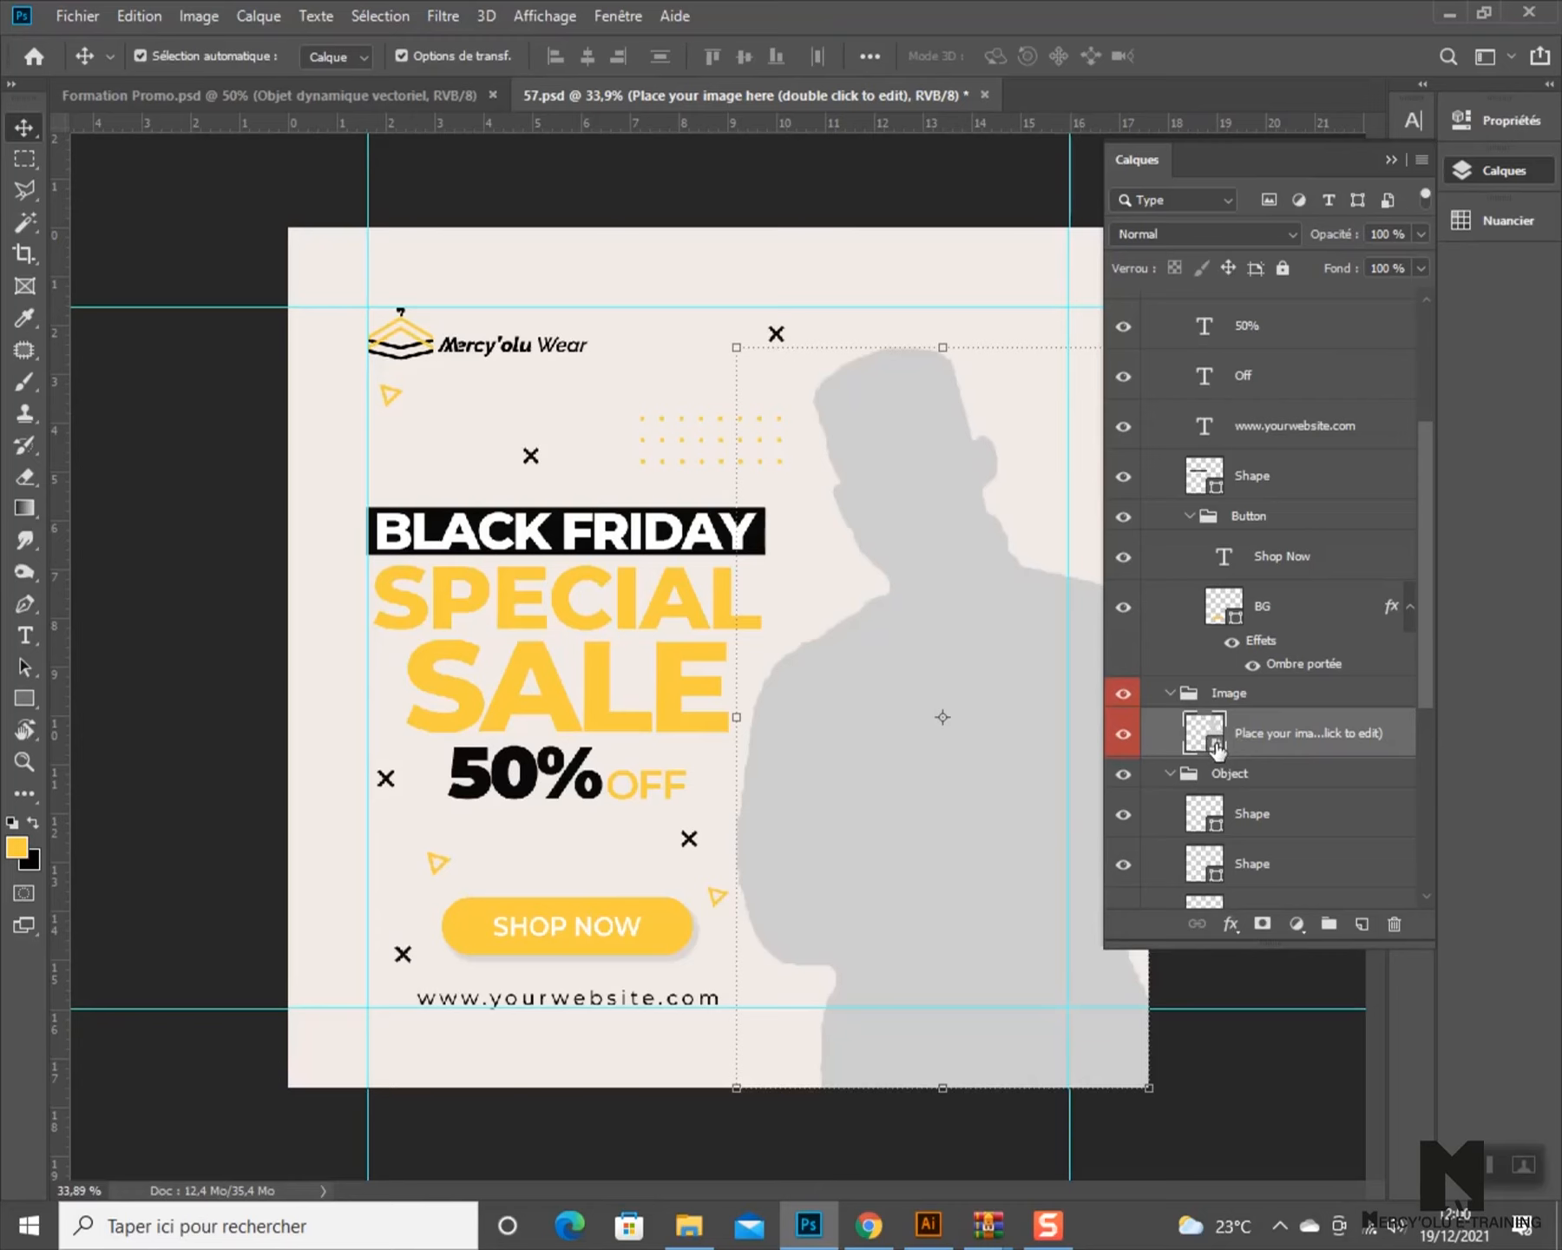
{"action": "double_click", "coordinate": [1218, 745]}
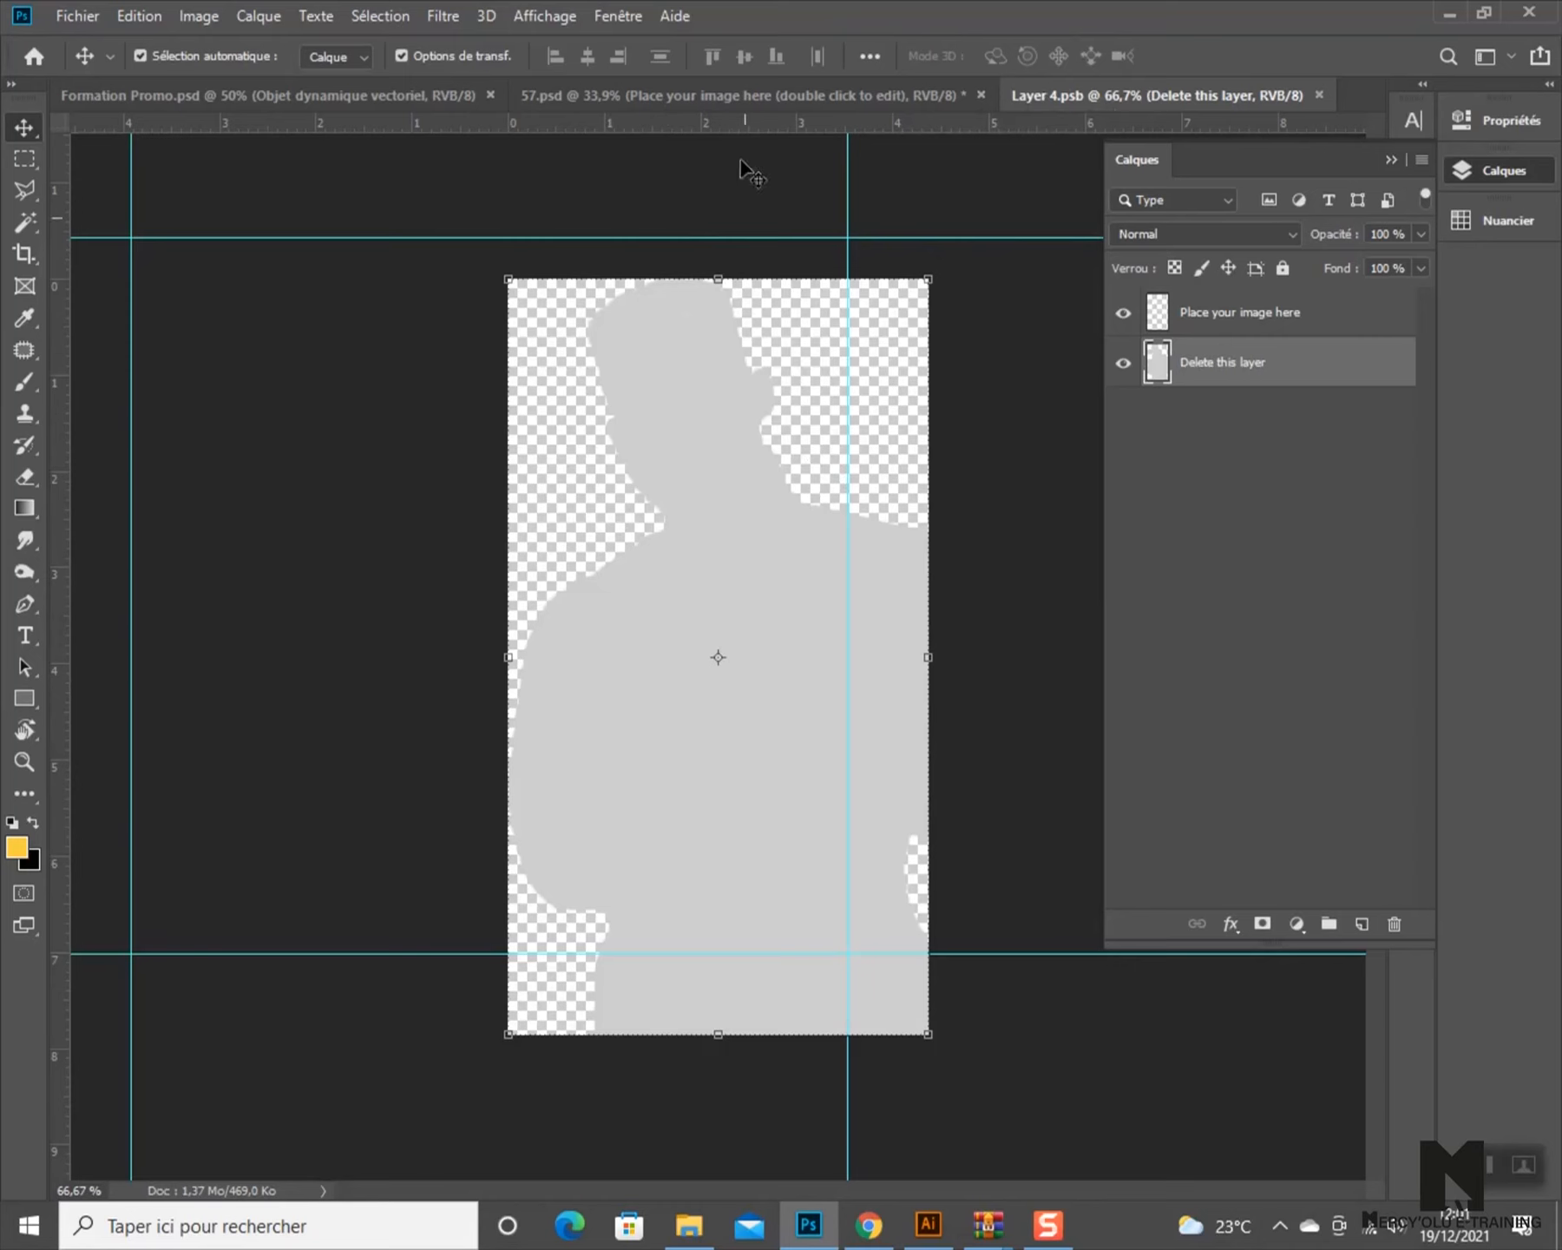
{"action": "left_click", "coordinate": [718, 92]}
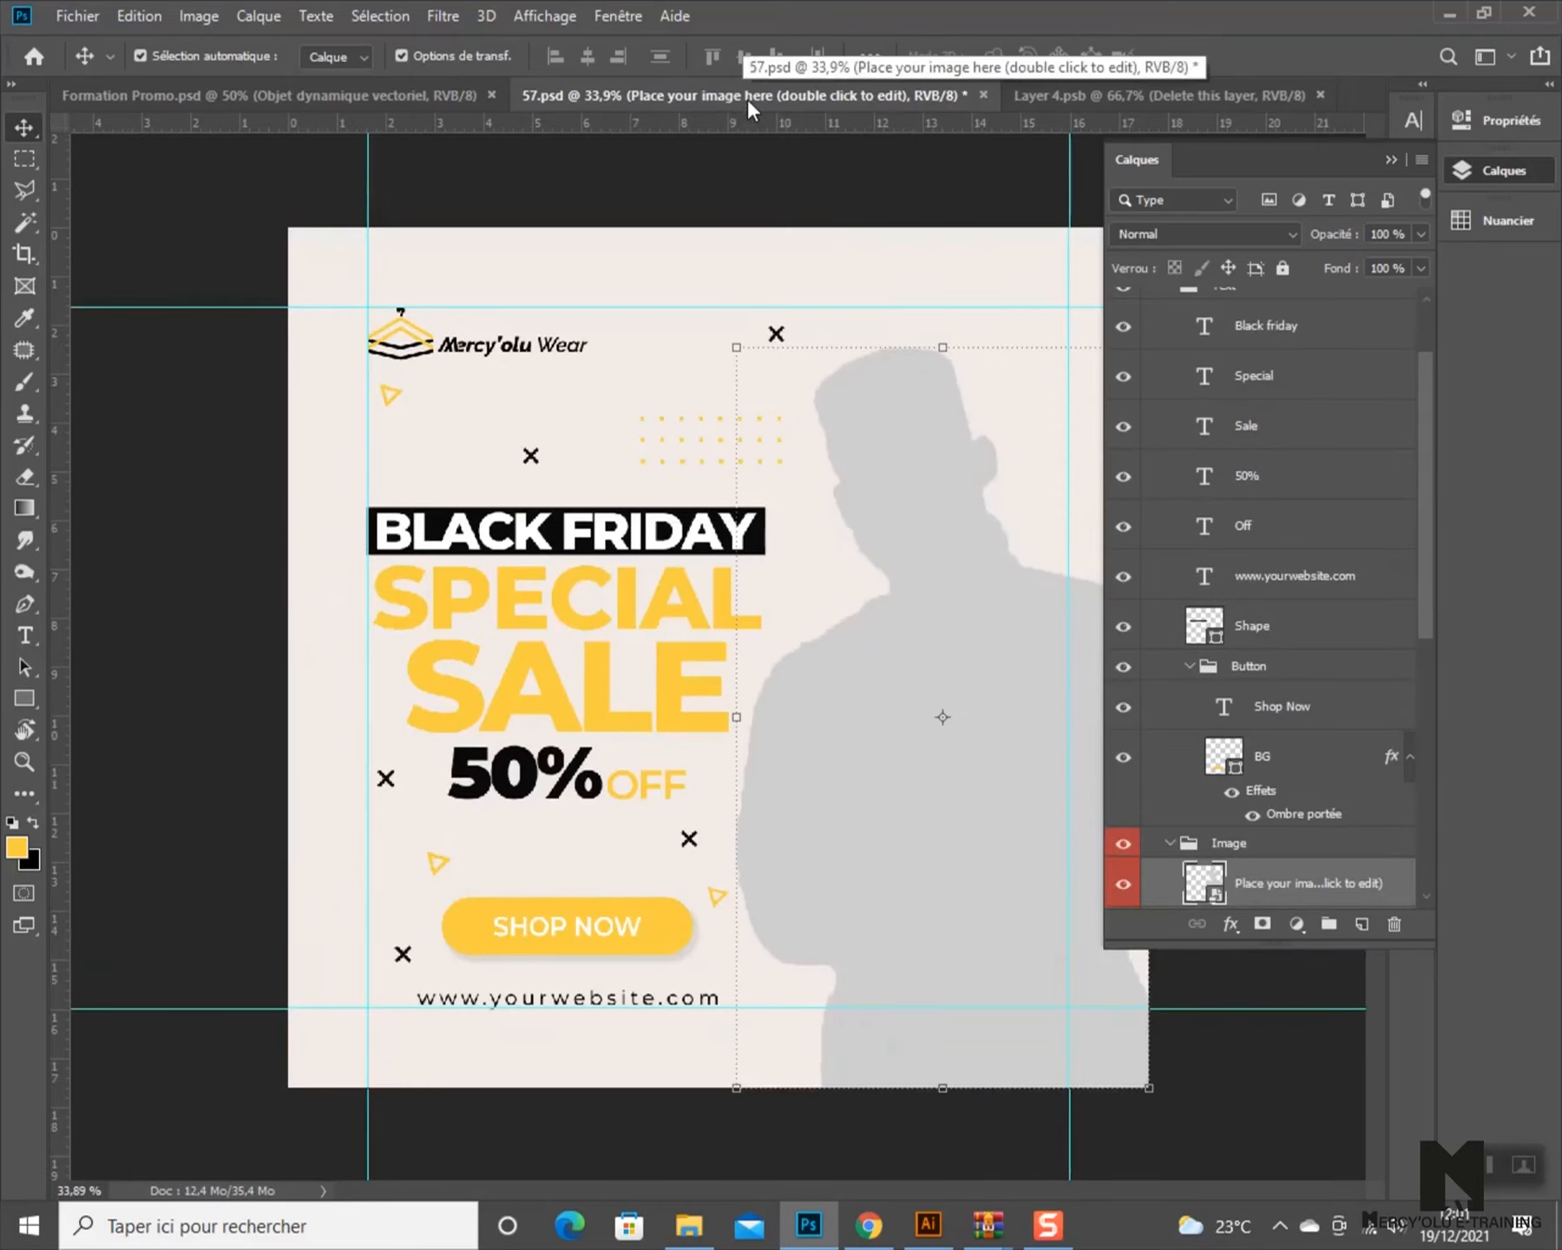
{"action": "left_click", "coordinate": [1103, 96]}
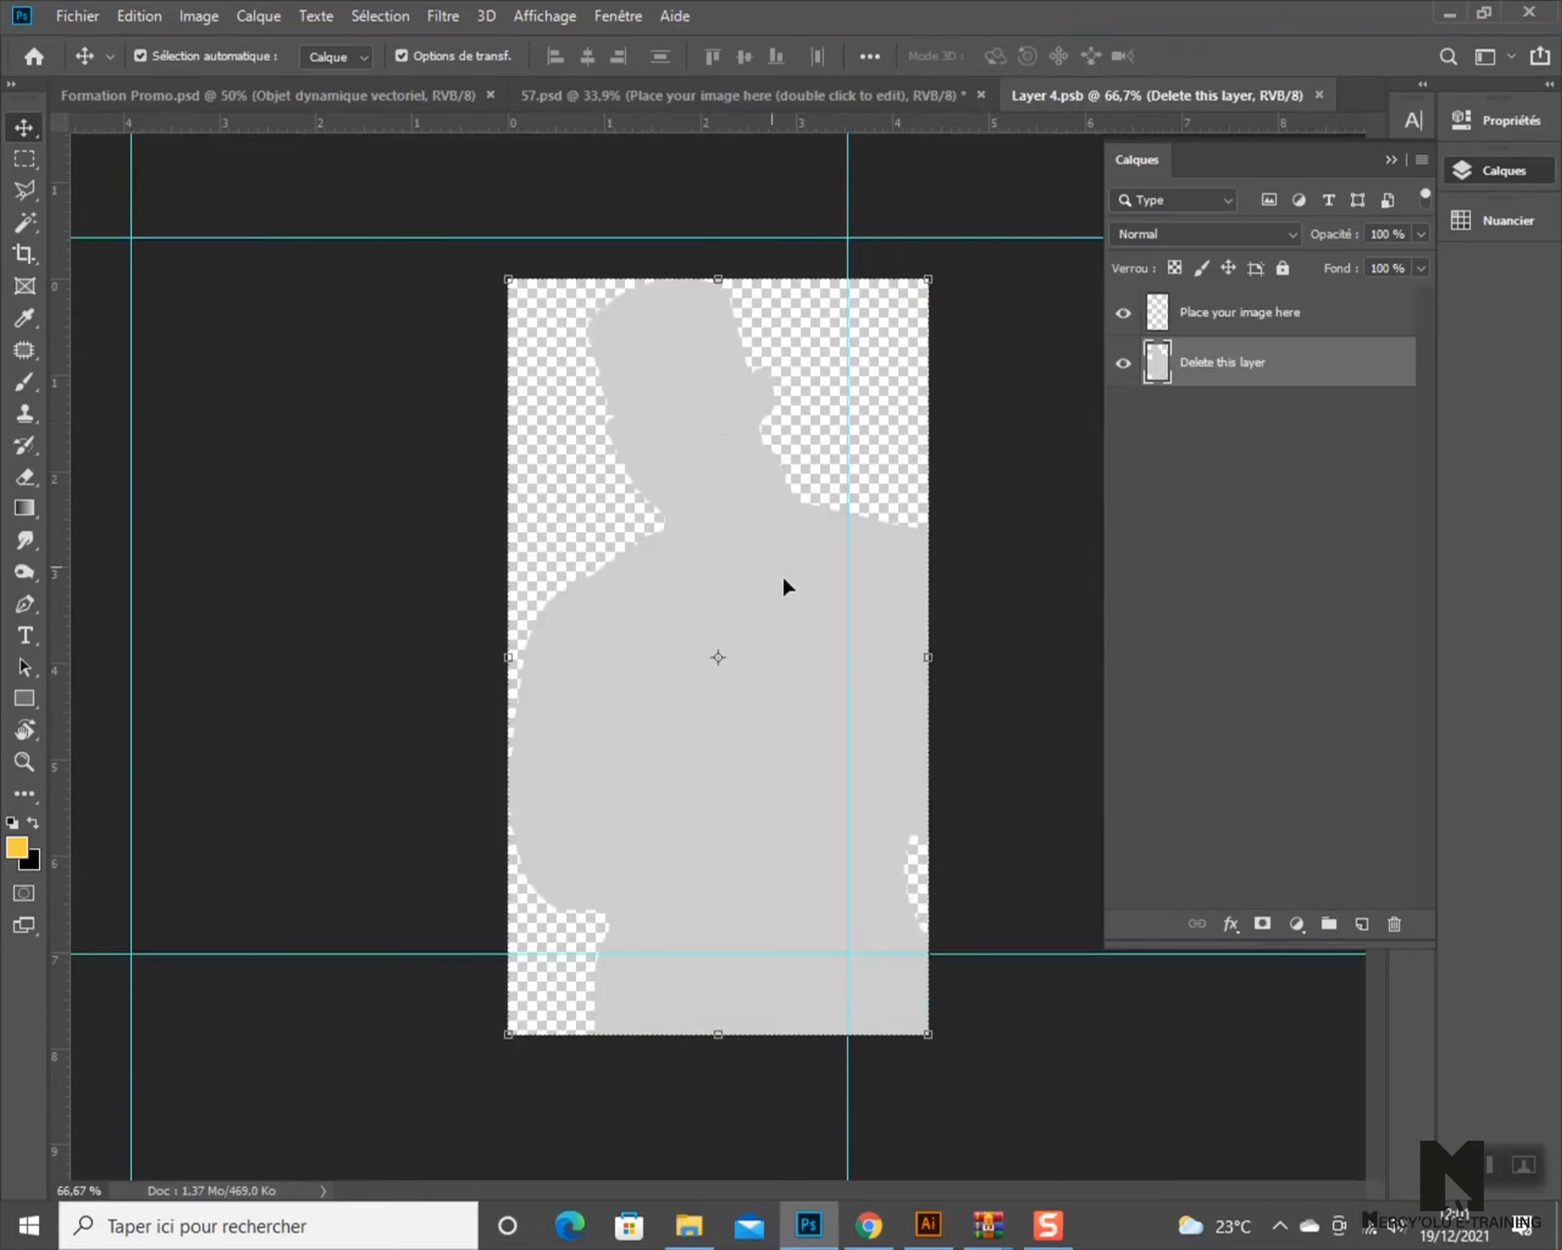
- Hide the Delete this layer silhouette and the Place your image here layer inside the smart object
{"action": "mouse_move", "coordinate": [742, 575]}
{"action": "left_mouse_down"}
{"action": "mouse_move", "coordinate": [745, 642]}
{"action": "mouse_move", "coordinate": [748, 601]}
{"action": "left_mouse_up"}
{"action": "left_click", "coordinate": [1125, 363]}
{"action": "left_click", "coordinate": [1125, 313]}
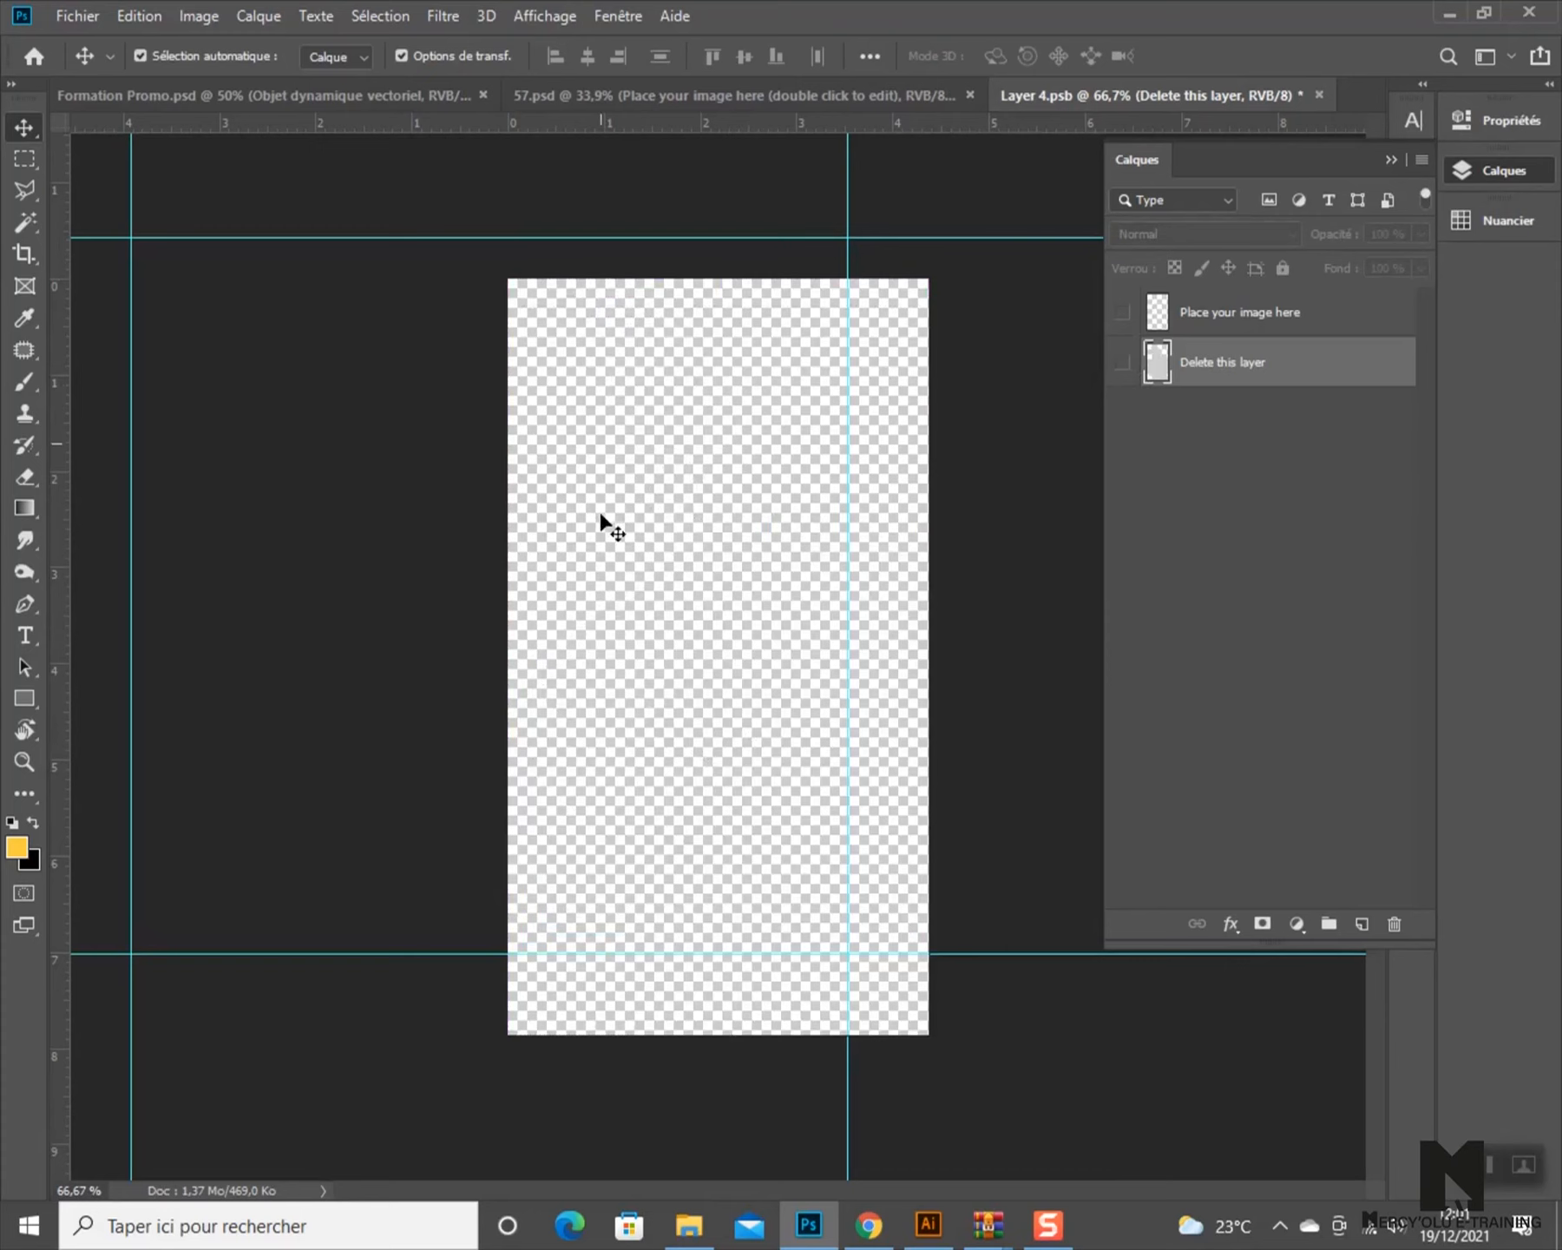
- Copy the seated woman's cut-out photo from Formation Promo.psd into Layer 4.psb and position it with her whole head inside the canvas
{"action": "left_click", "coordinate": [258, 93]}
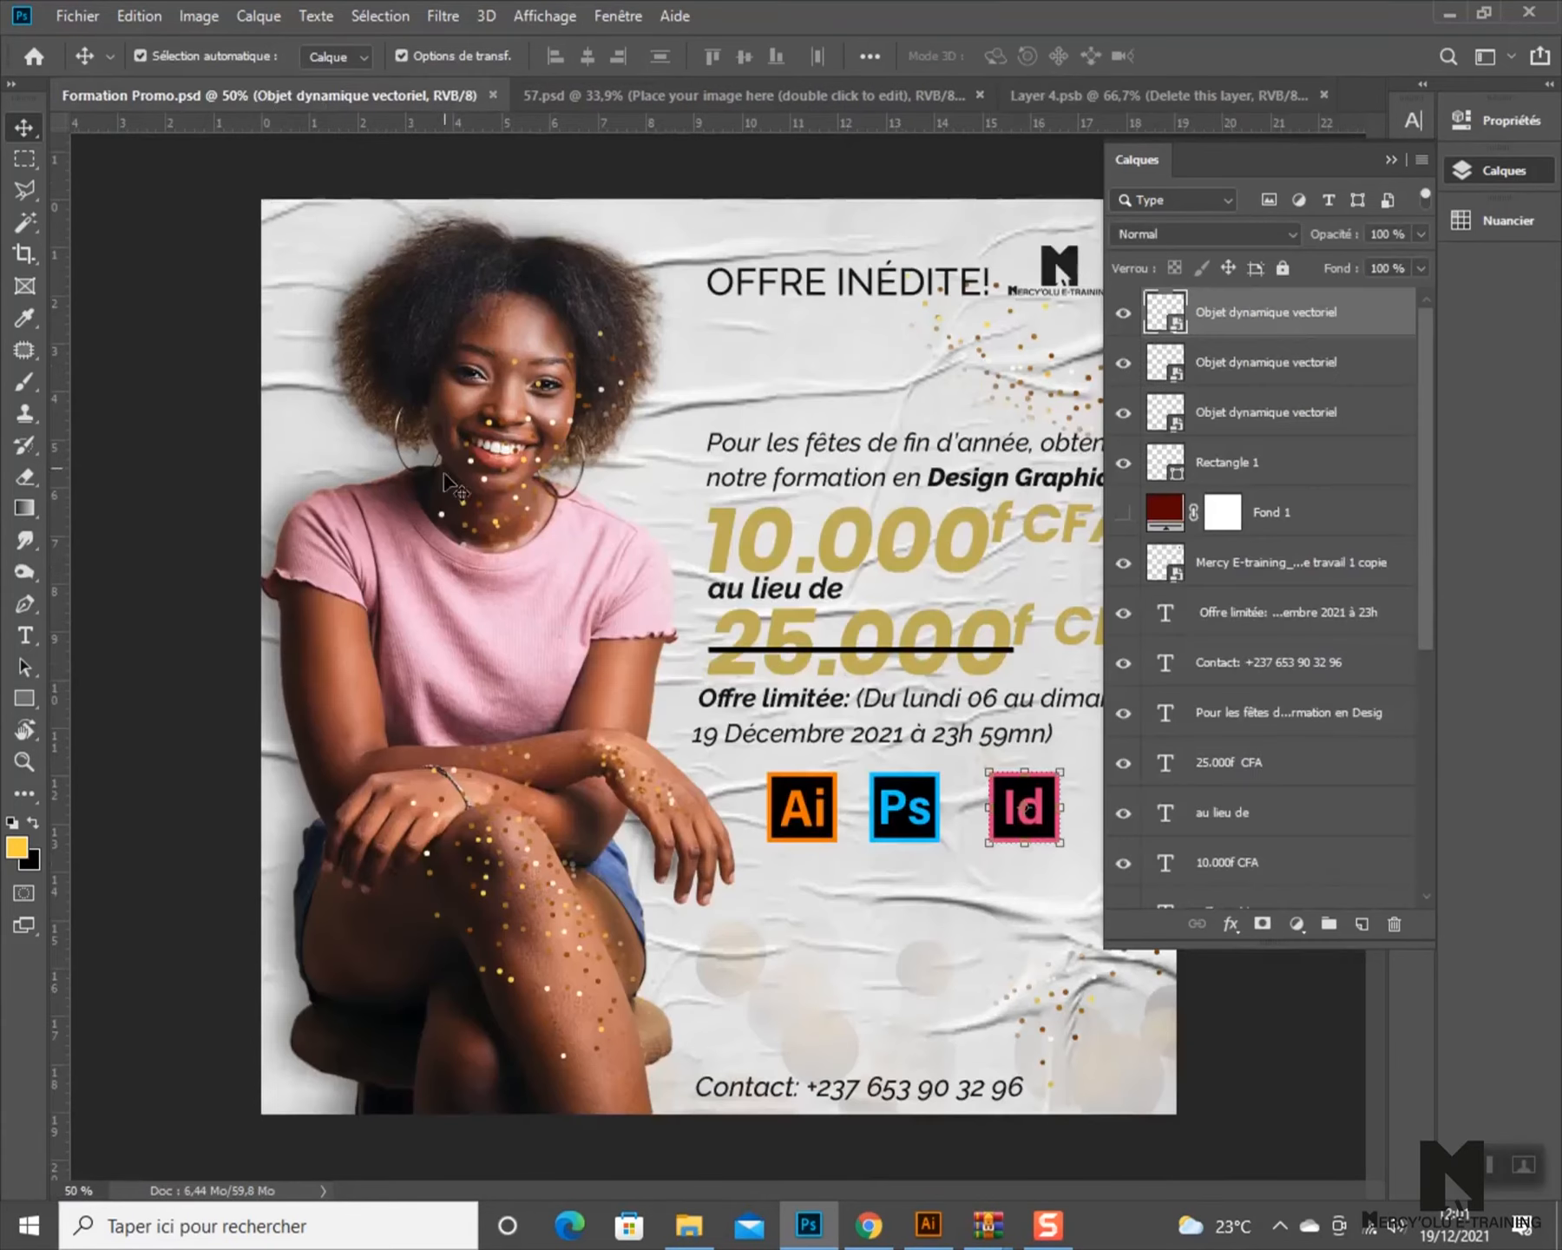
{"action": "left_click_drag", "start_coordinate": [380, 638], "coordinate": [720, 721]}
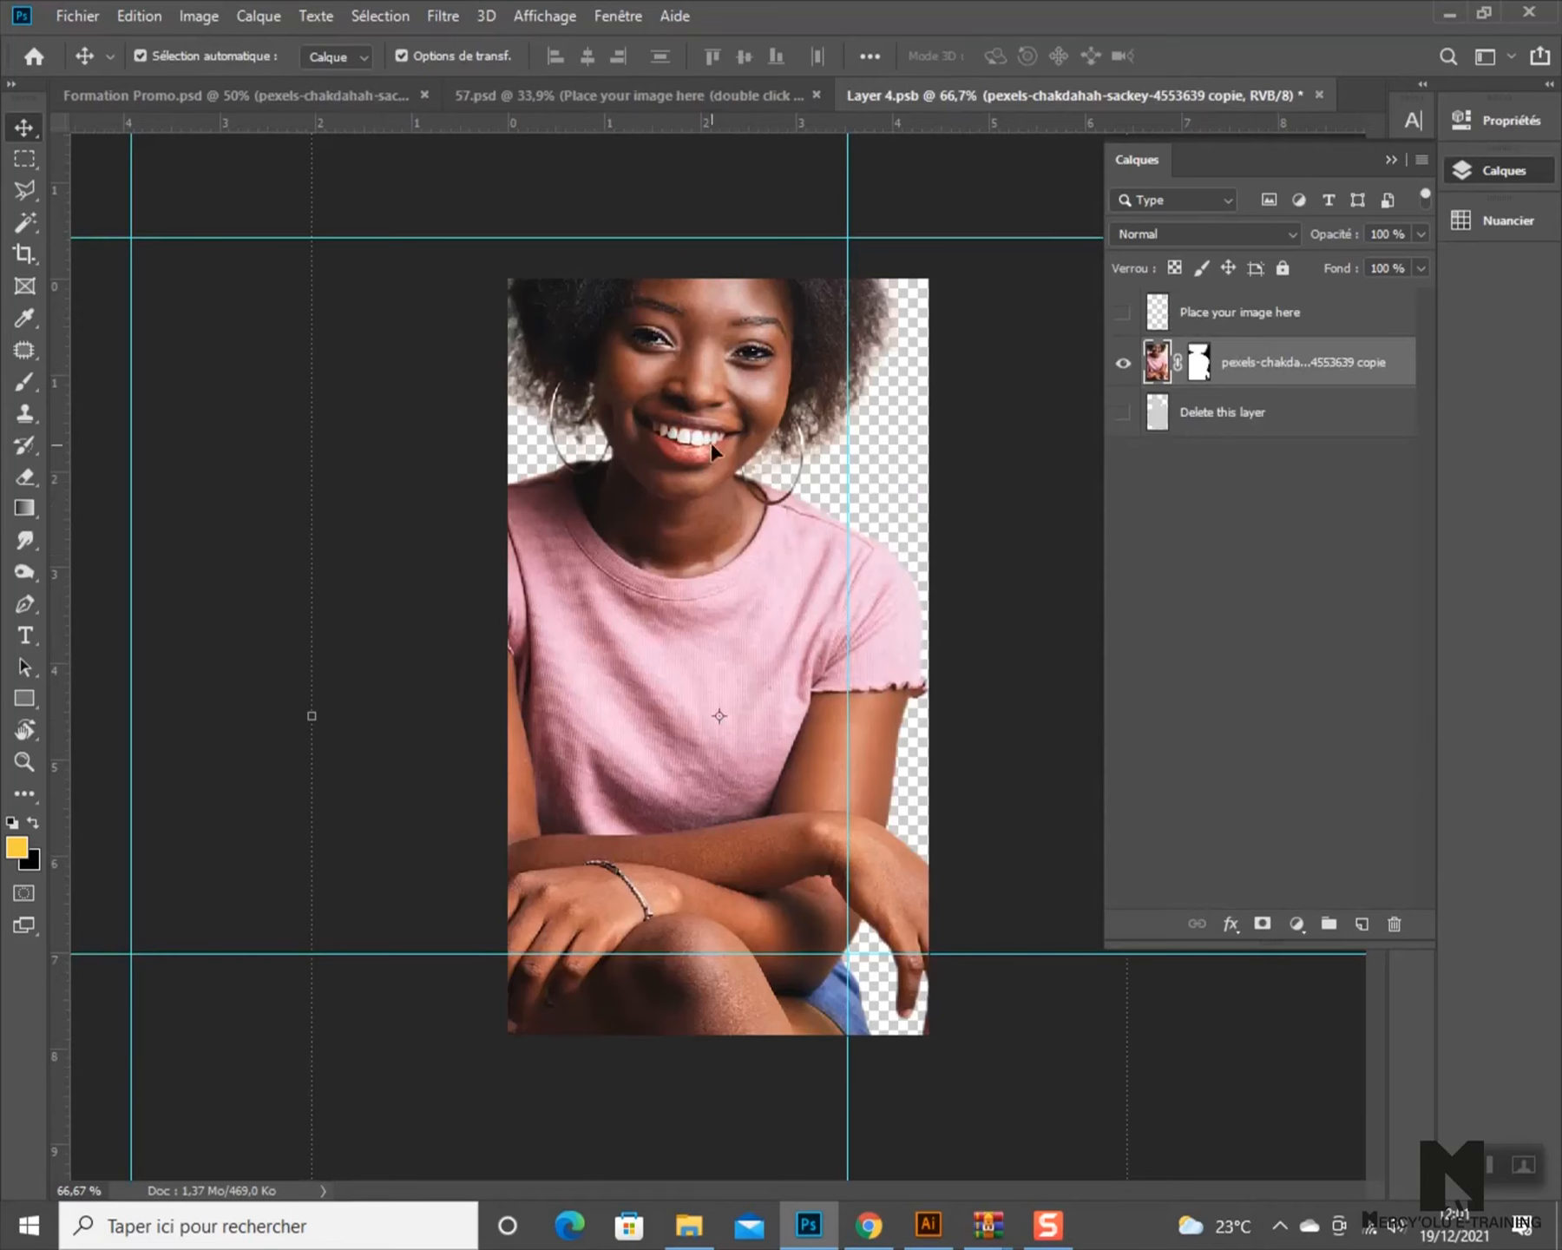
{"action": "left_click_drag", "start_coordinate": [706, 574], "coordinate": [722, 596]}
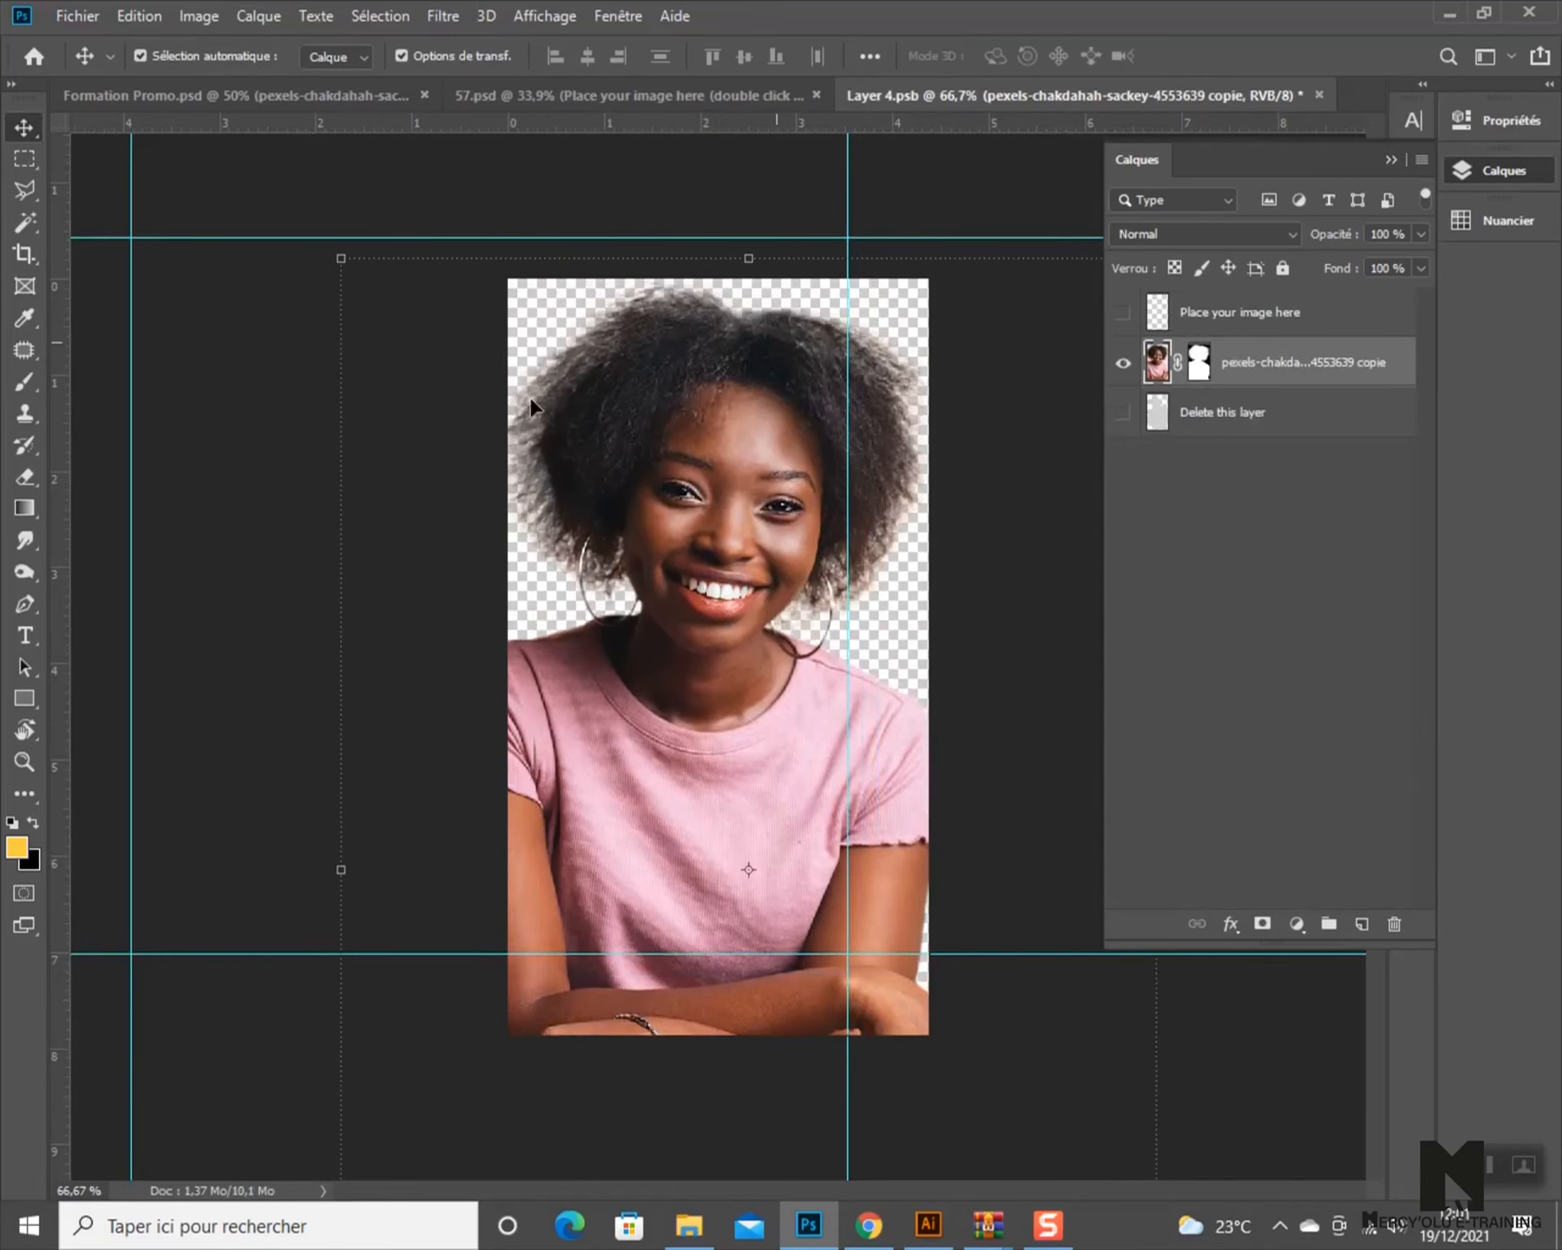
- Scale the woman's photo proportionally to 65.86% and place it at X 283.03 px, Y 493.95 px within the smart object's canvas
{"action": "scroll", "coordinate": [461, 500], "scroll_direction": "down", "scroll_amount": 1}
{"action": "scroll", "coordinate": [469, 508], "scroll_direction": "down", "scroll_amount": 3}
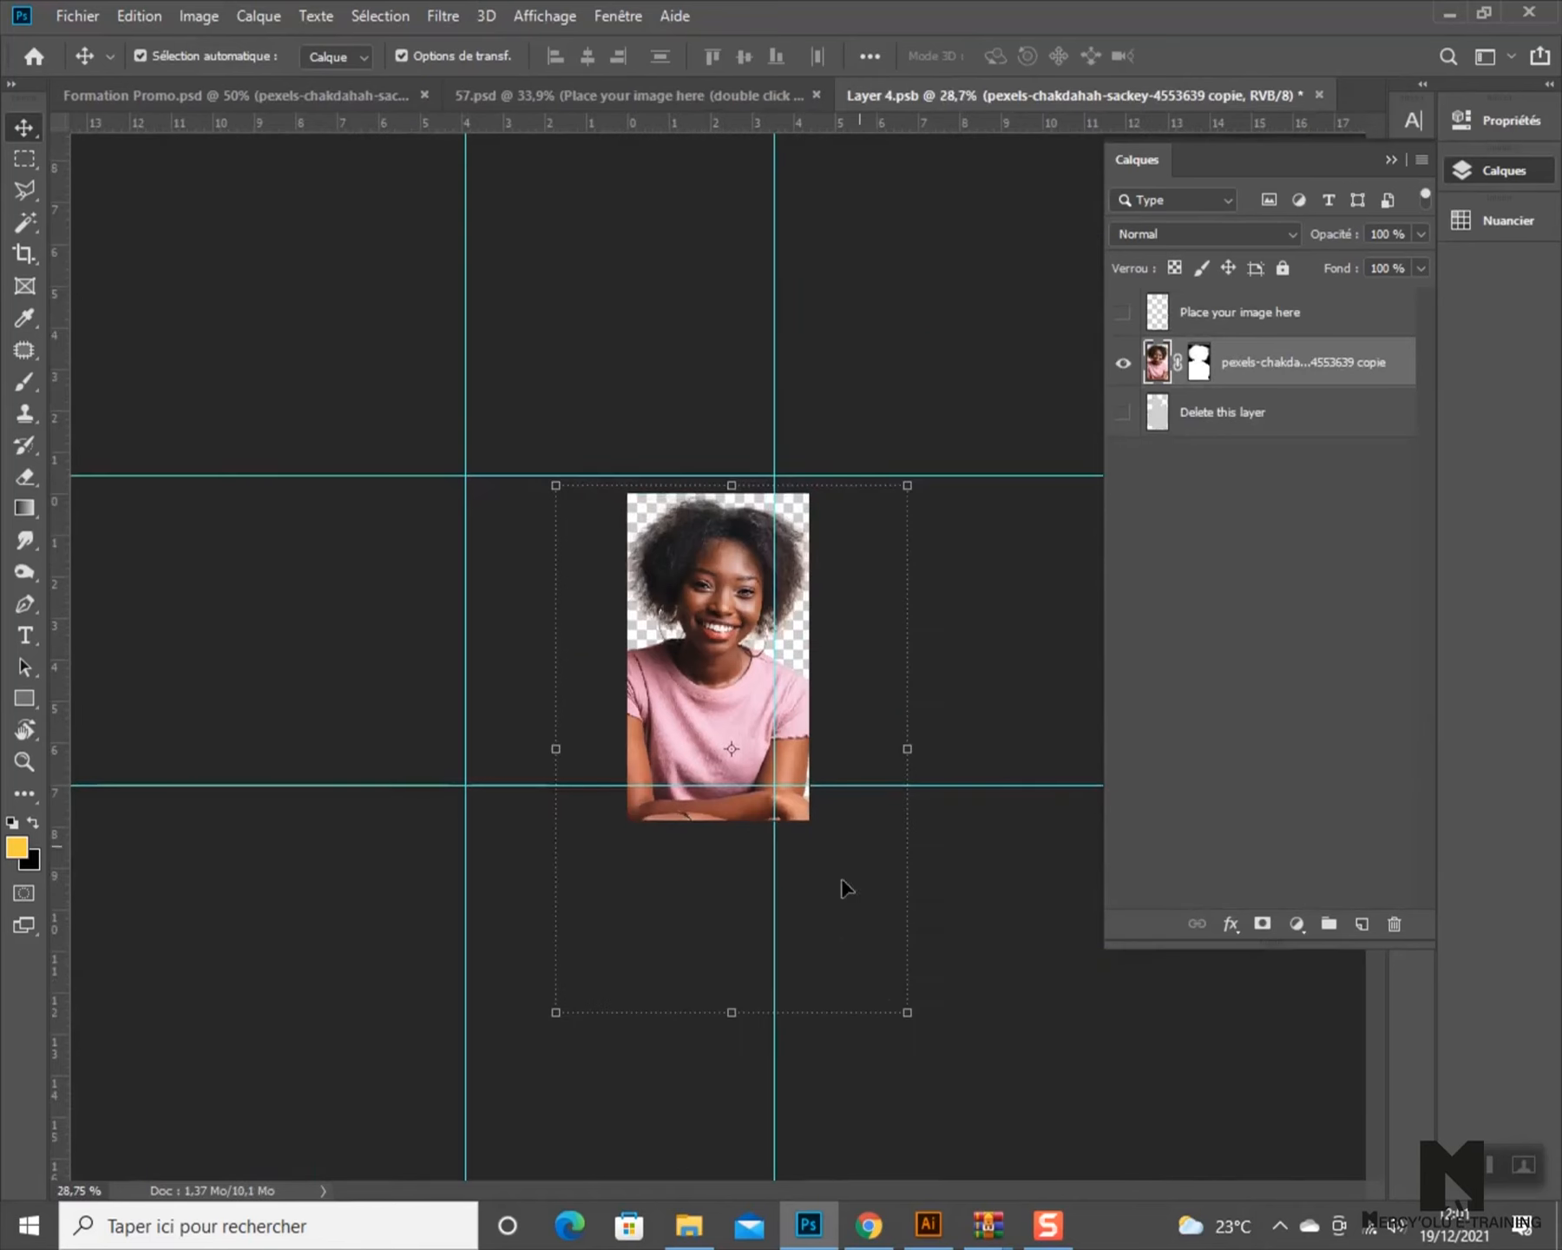
{"action": "left_click", "coordinate": [898, 994]}
{"action": "left_click_drag", "start_coordinate": [898, 994], "coordinate": [839, 903]}
{"action": "left_click_drag", "start_coordinate": [713, 662], "coordinate": [710, 591]}
{"action": "scroll", "coordinate": [744, 592], "scroll_direction": "up", "scroll_amount": 2}
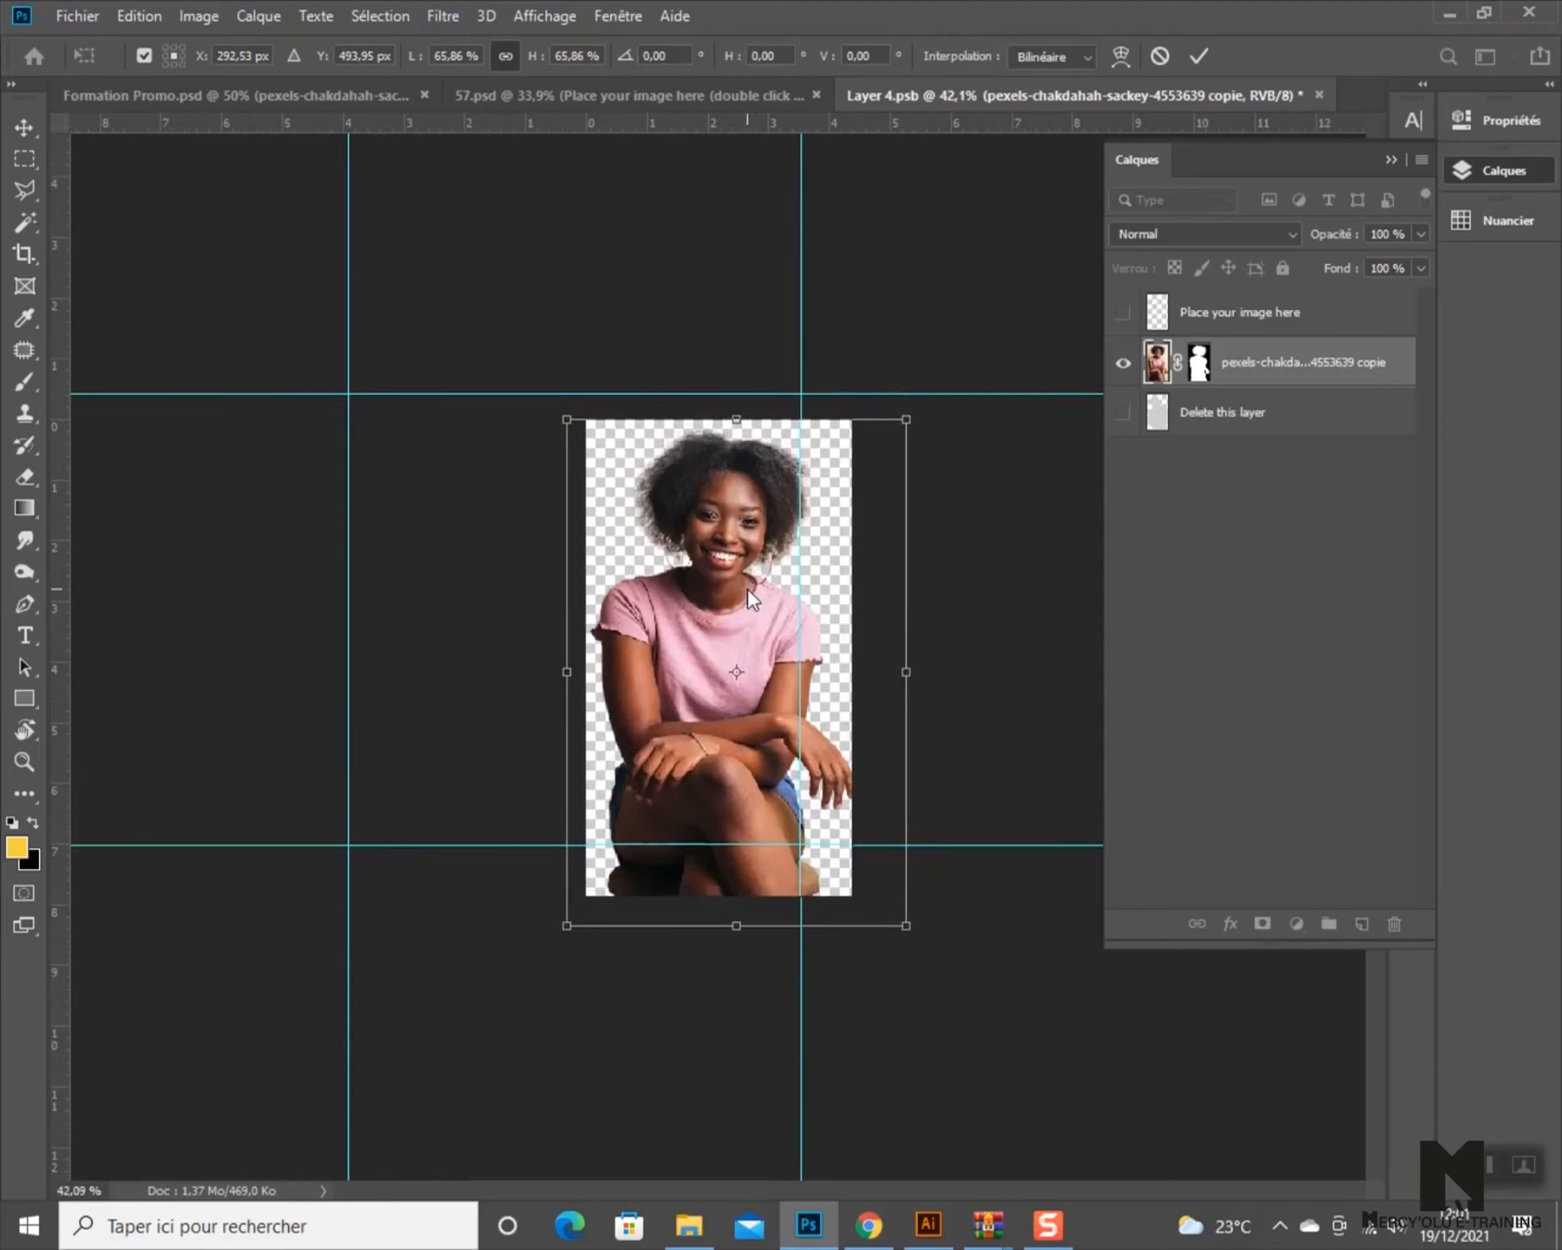
{"action": "key", "text": "Left"}
{"action": "key", "text": "Left"}
{"action": "key", "text": "Left"}
{"action": "key", "text": "Left"}
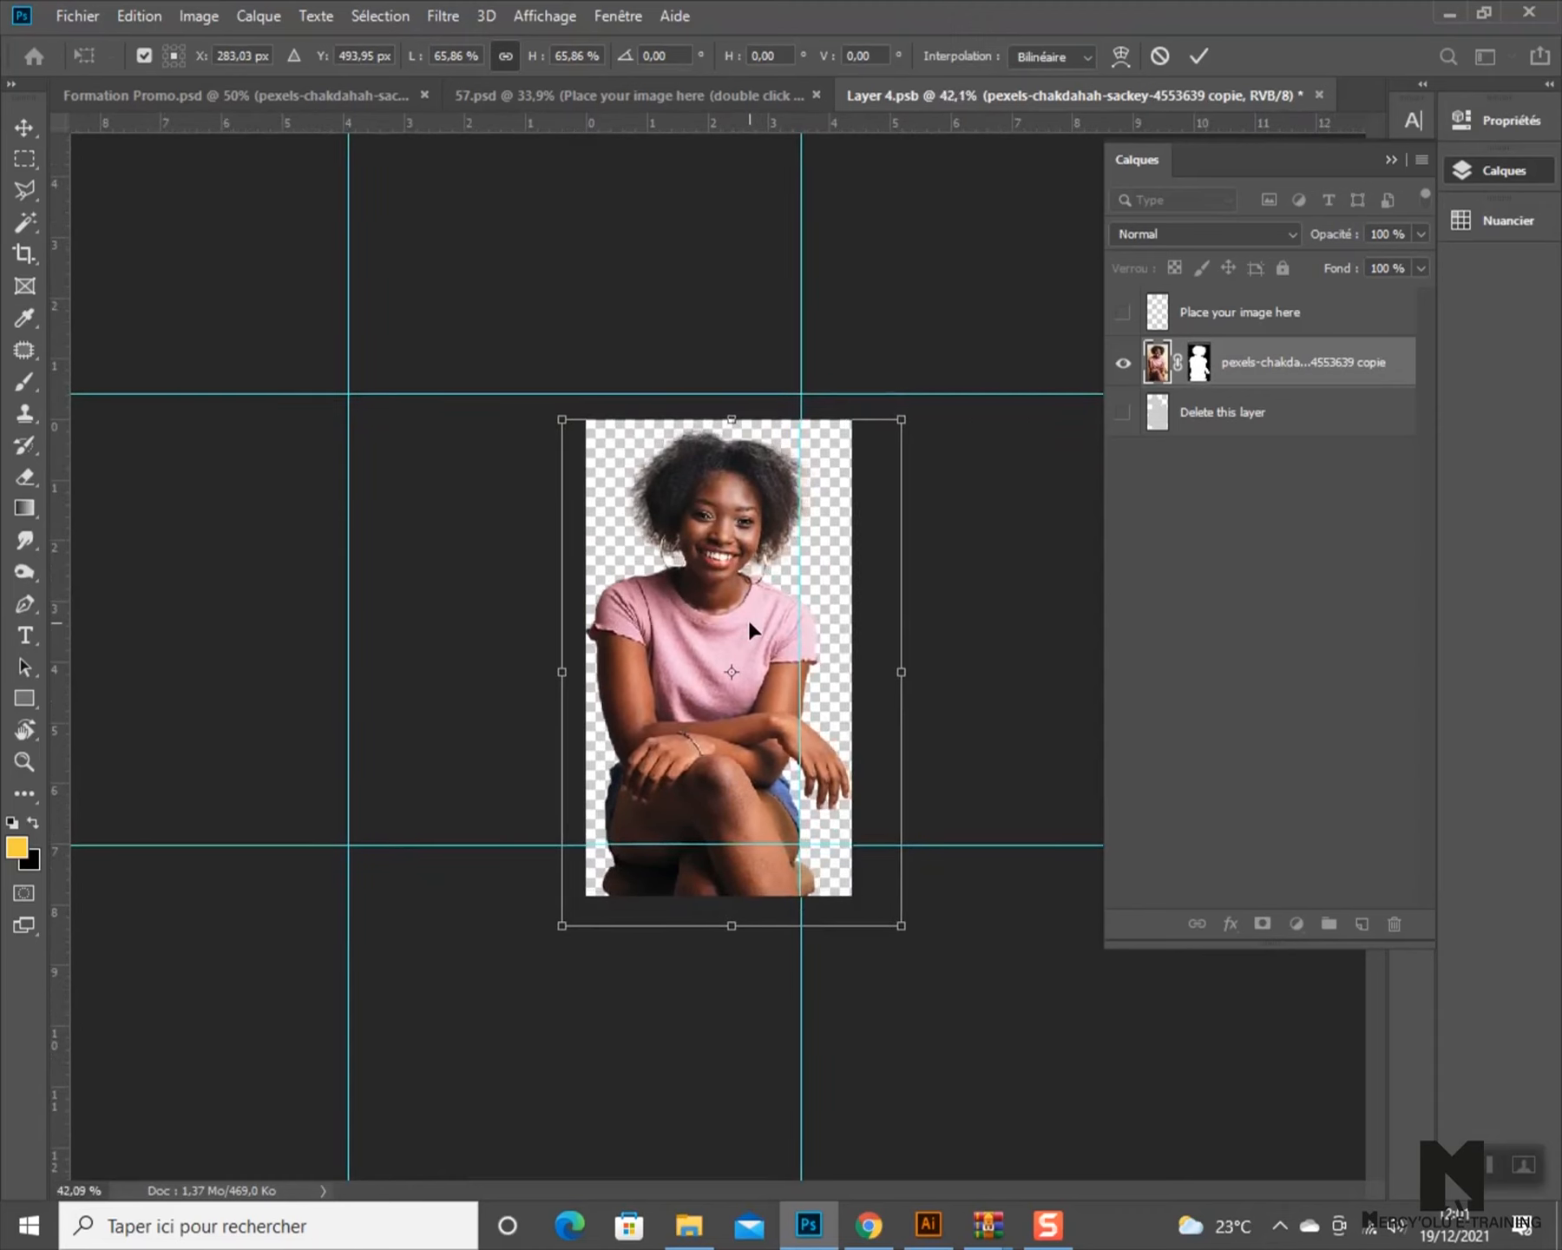
{"action": "key", "text": "Return"}
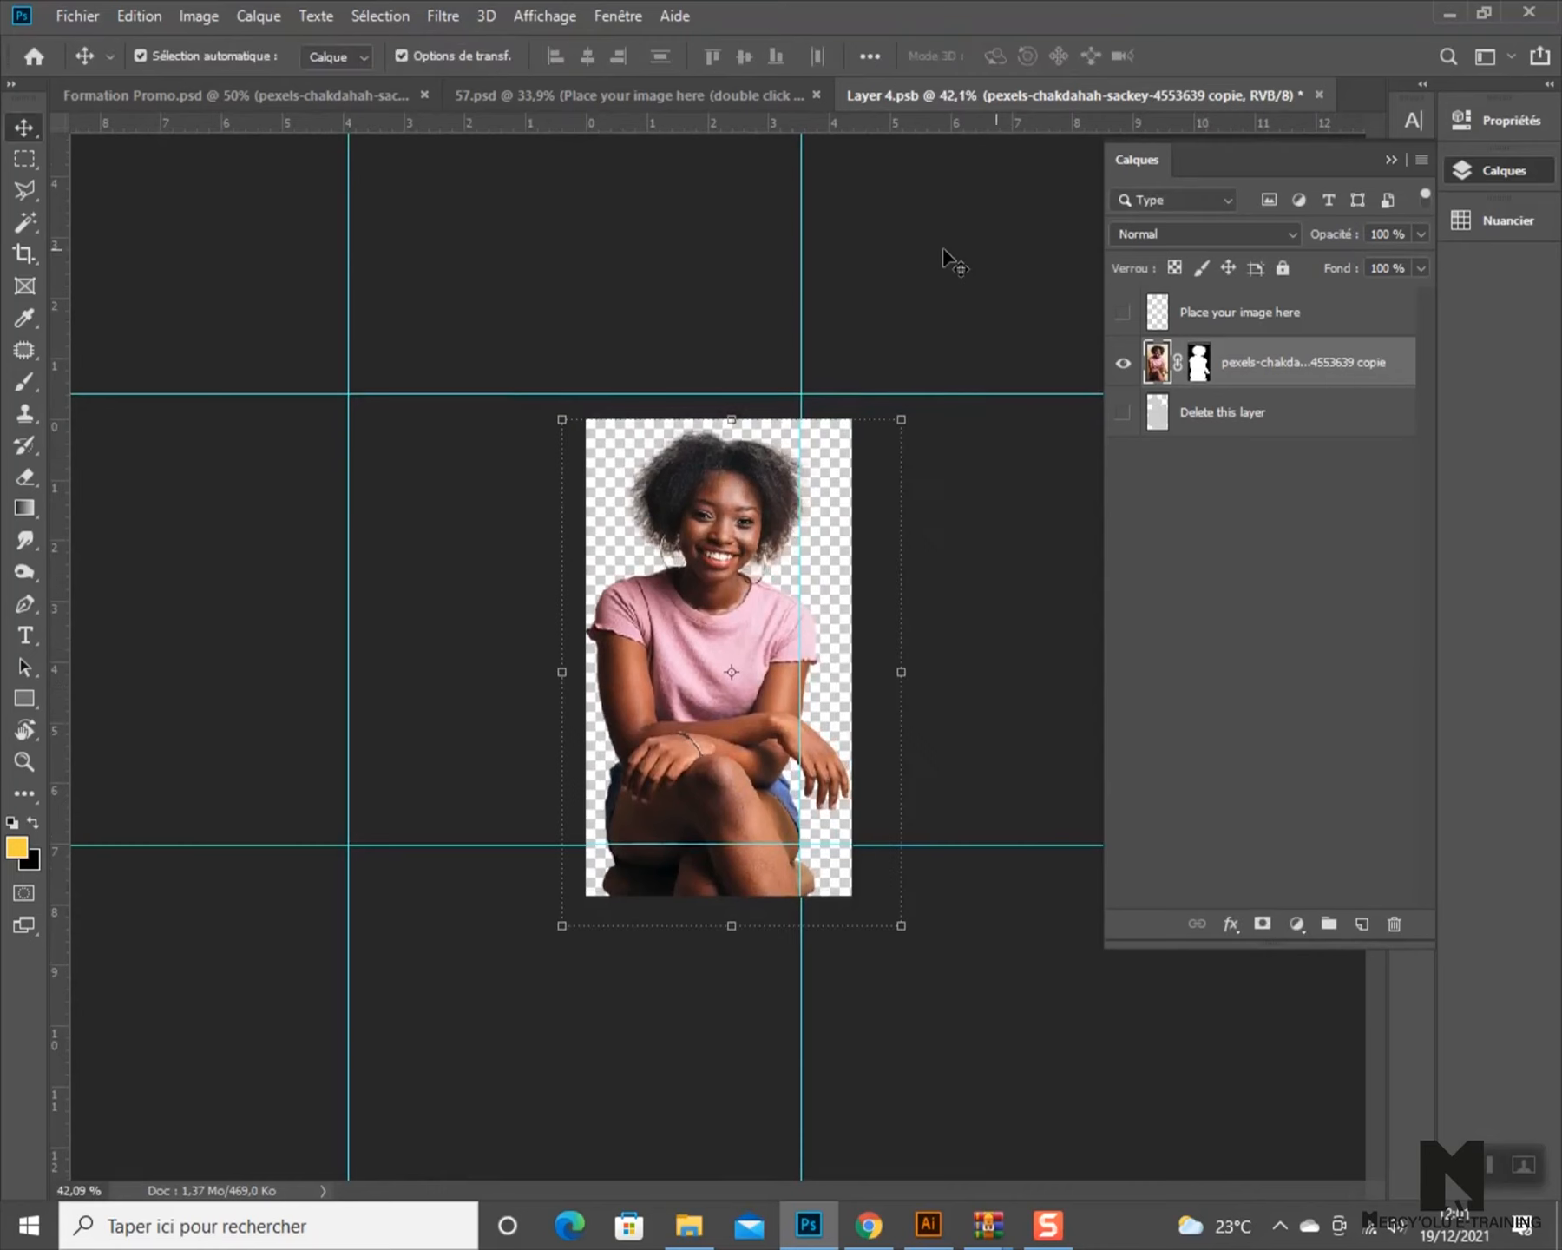
- Close Layer 4.psb with its changes saved, and return to the 57.psd poster to view the placed photo
{"action": "left_click", "coordinate": [1319, 94]}
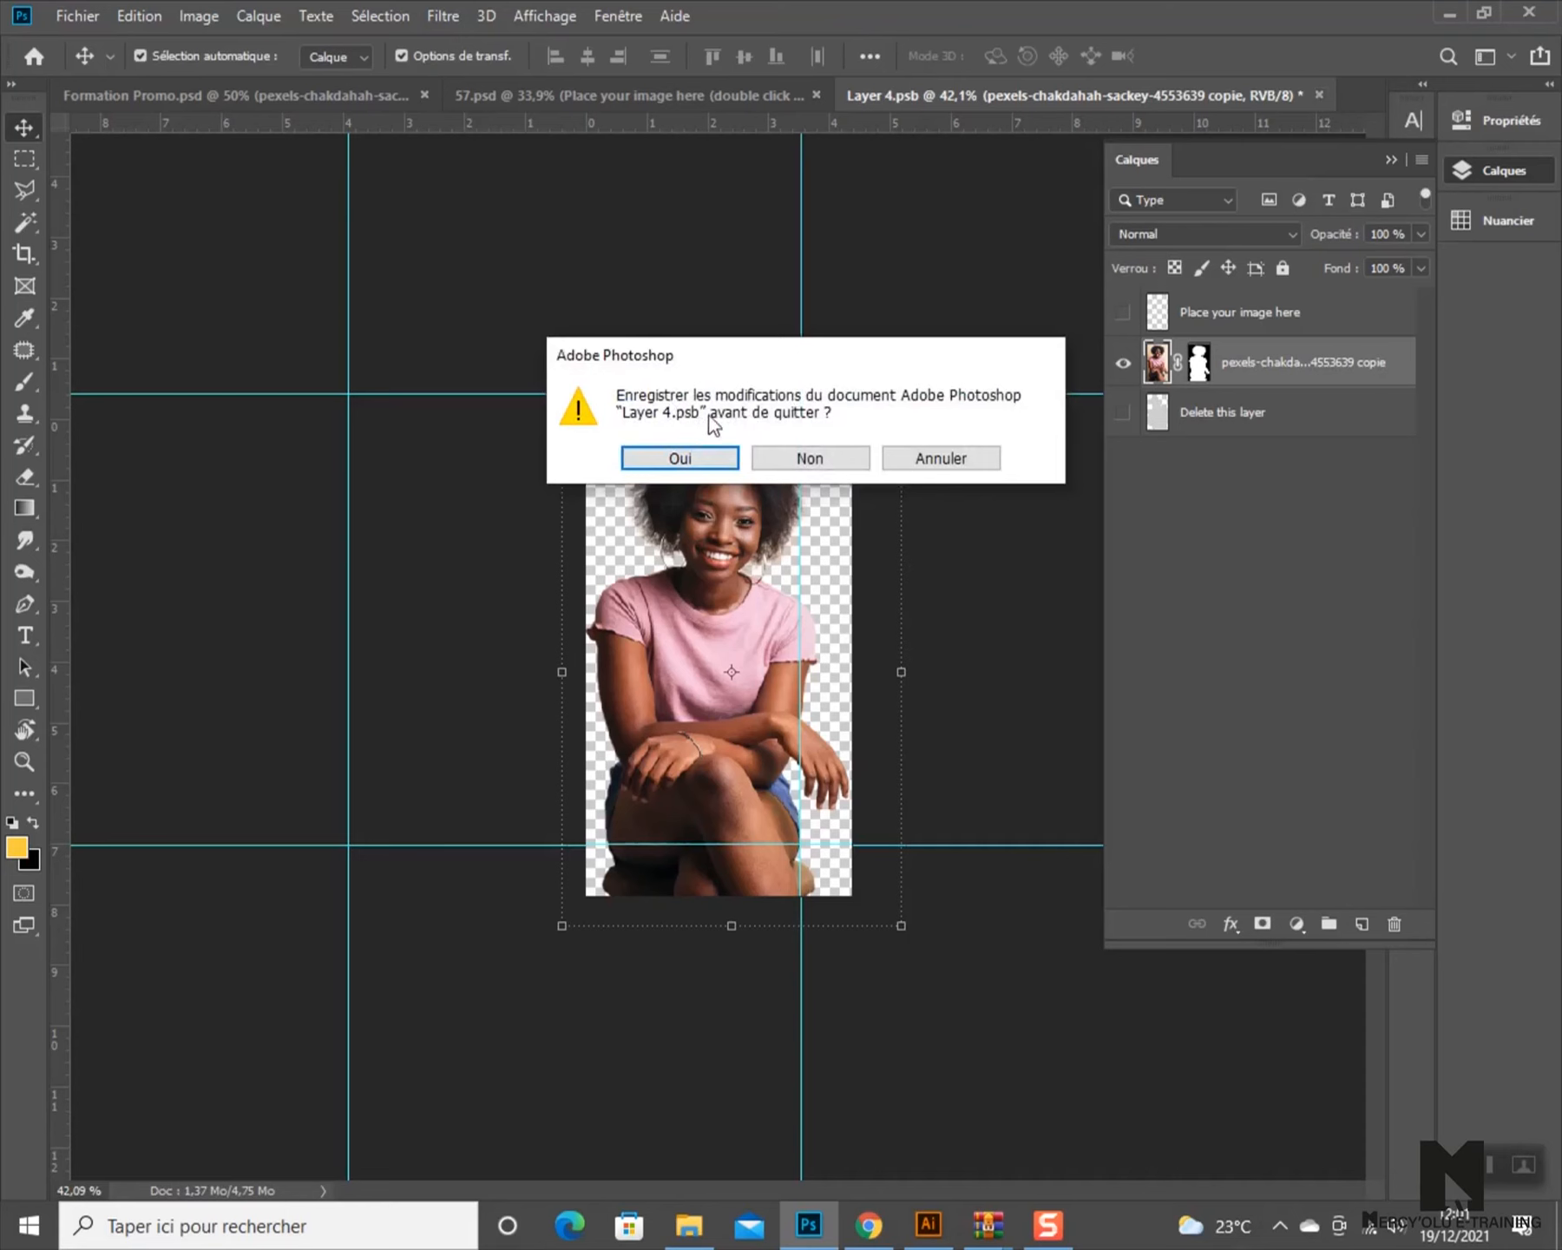
{"action": "left_click", "coordinate": [679, 457]}
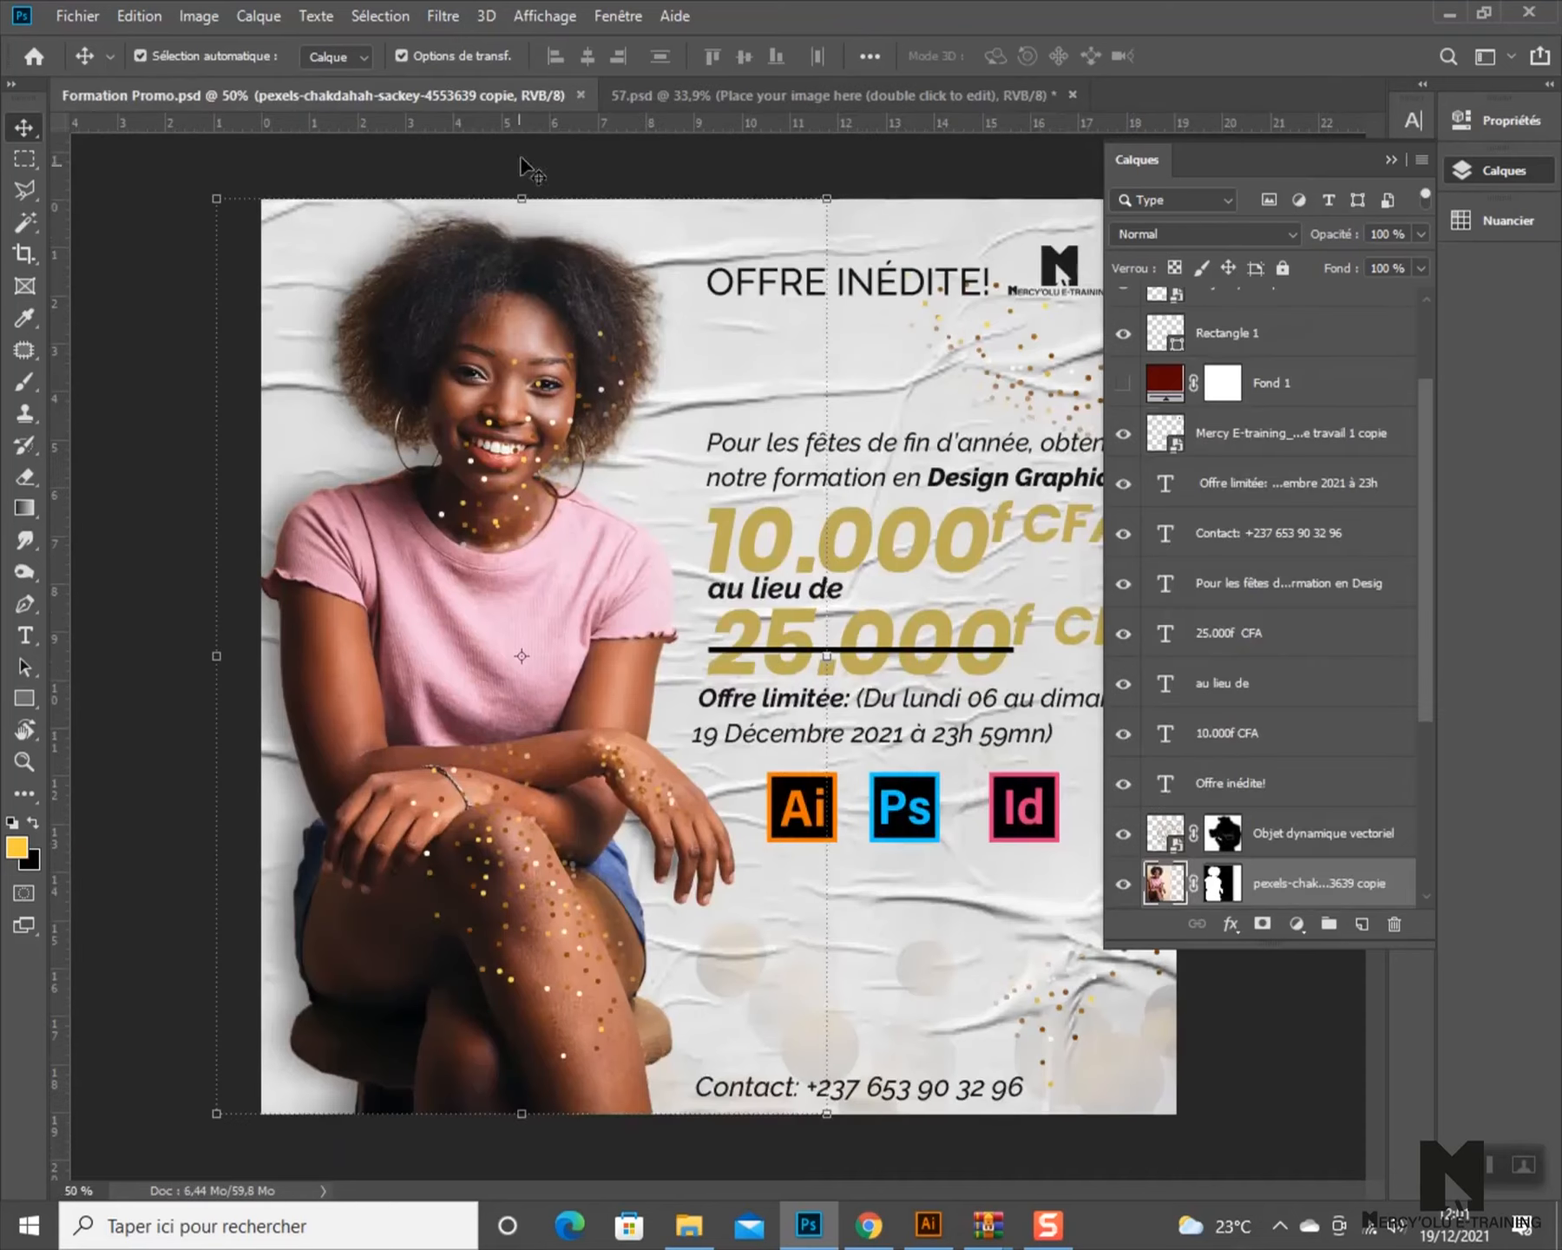
{"action": "left_click", "coordinate": [780, 91]}
{"action": "scroll", "coordinate": [573, 450], "scroll_direction": "down", "scroll_amount": 1}
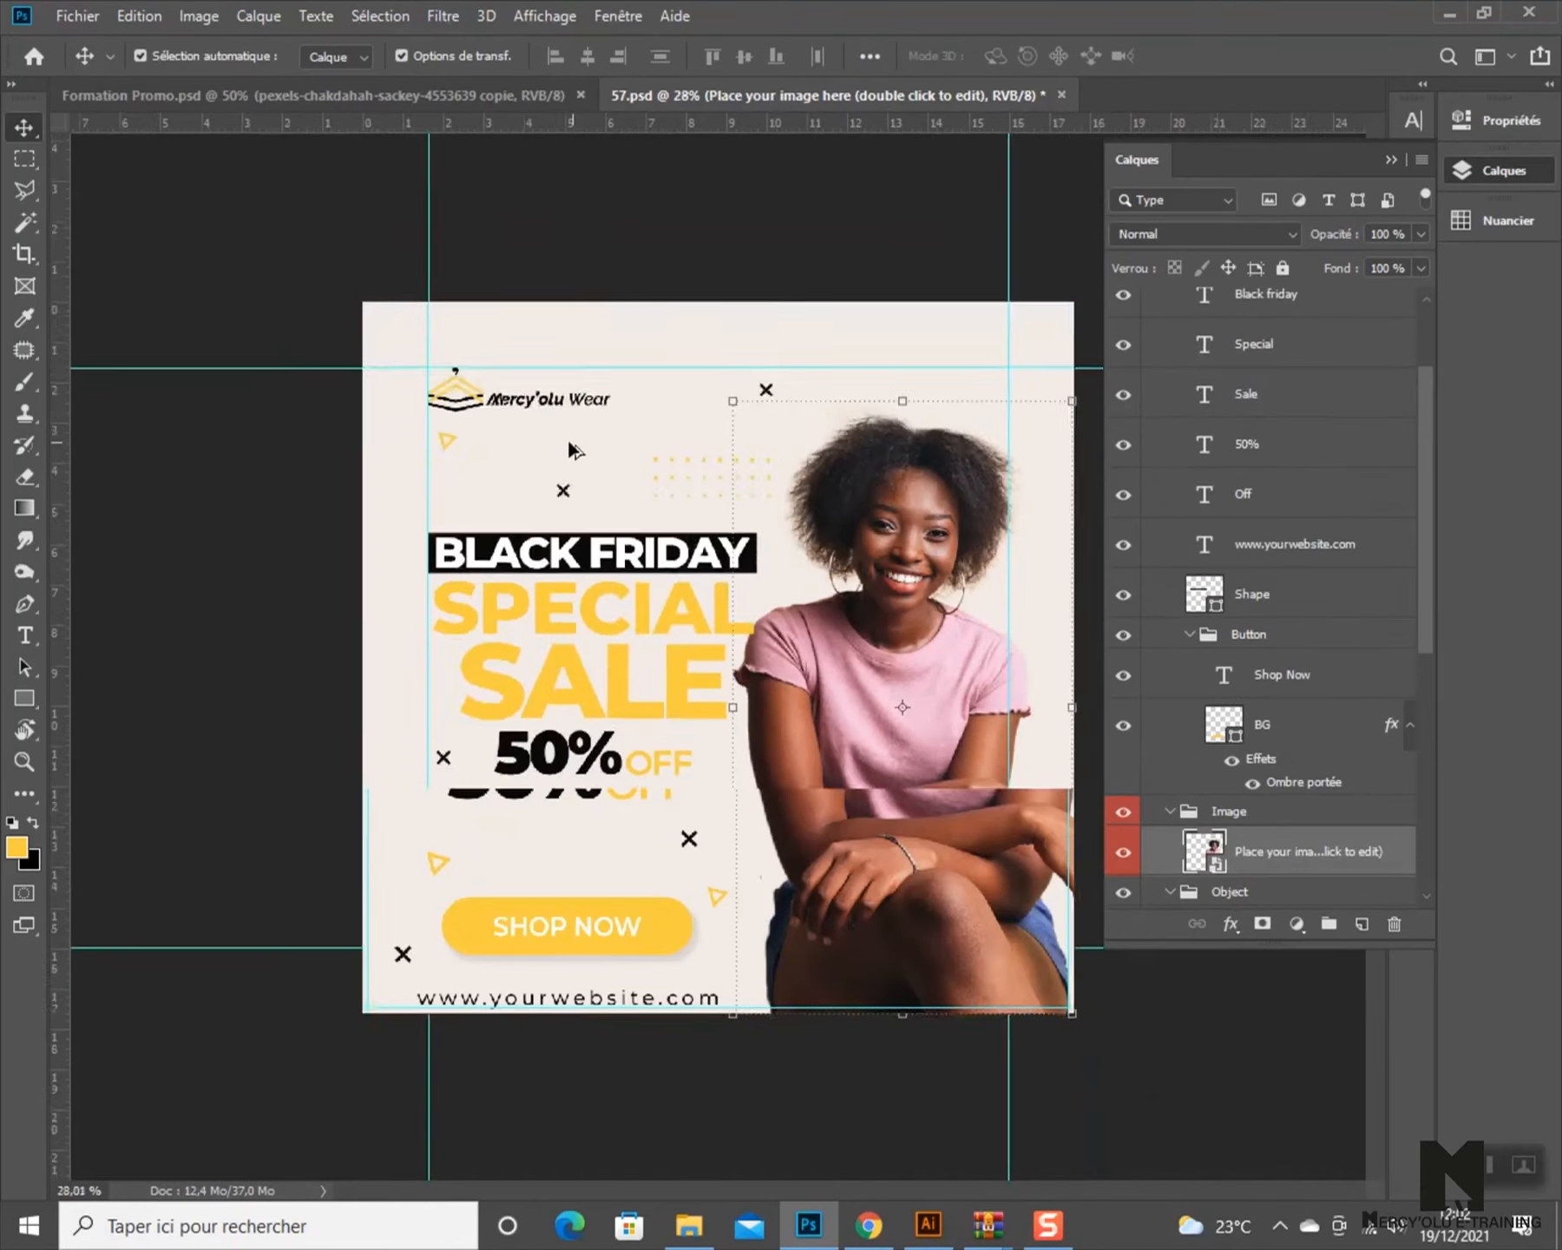
{"action": "scroll", "coordinate": [573, 449], "scroll_direction": "down", "scroll_amount": 2}
{"action": "left_click", "coordinate": [1013, 362]}
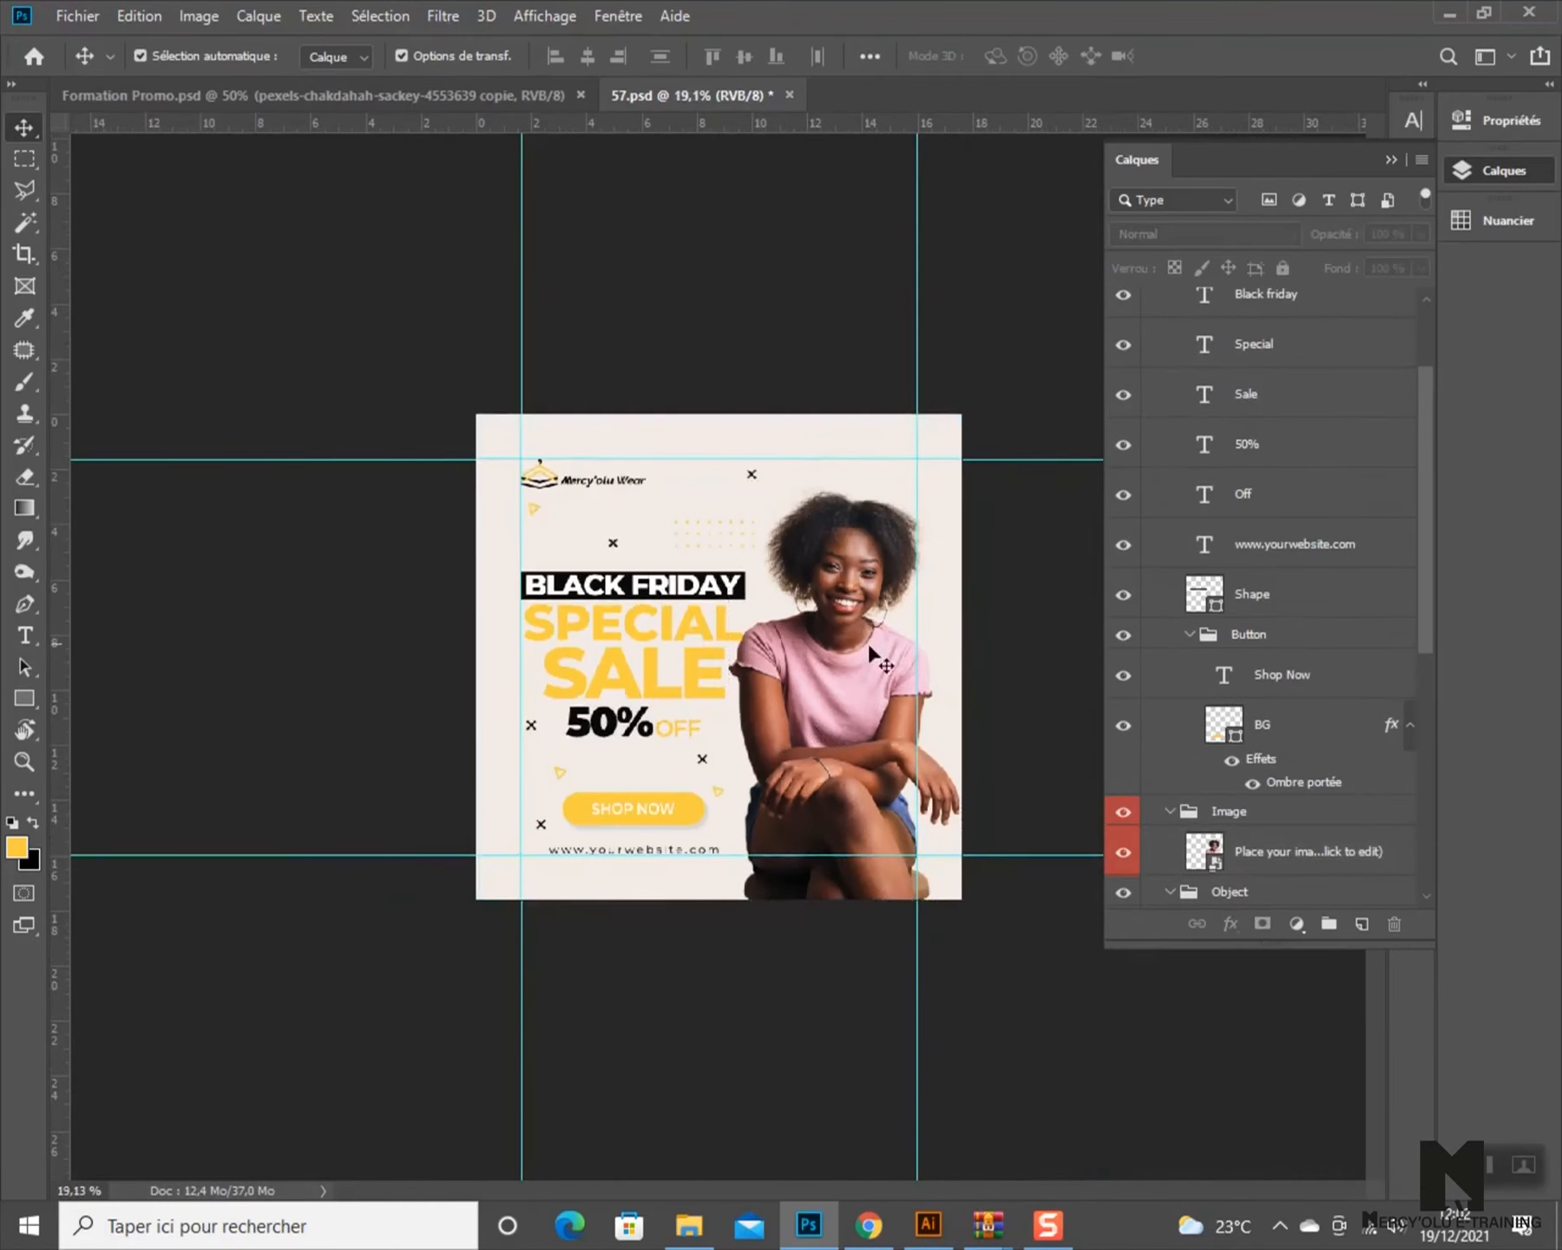
{"action": "scroll", "coordinate": [871, 652], "scroll_direction": "up", "scroll_amount": 2}
{"action": "scroll", "coordinate": [538, 507], "scroll_direction": "down", "scroll_amount": 1}
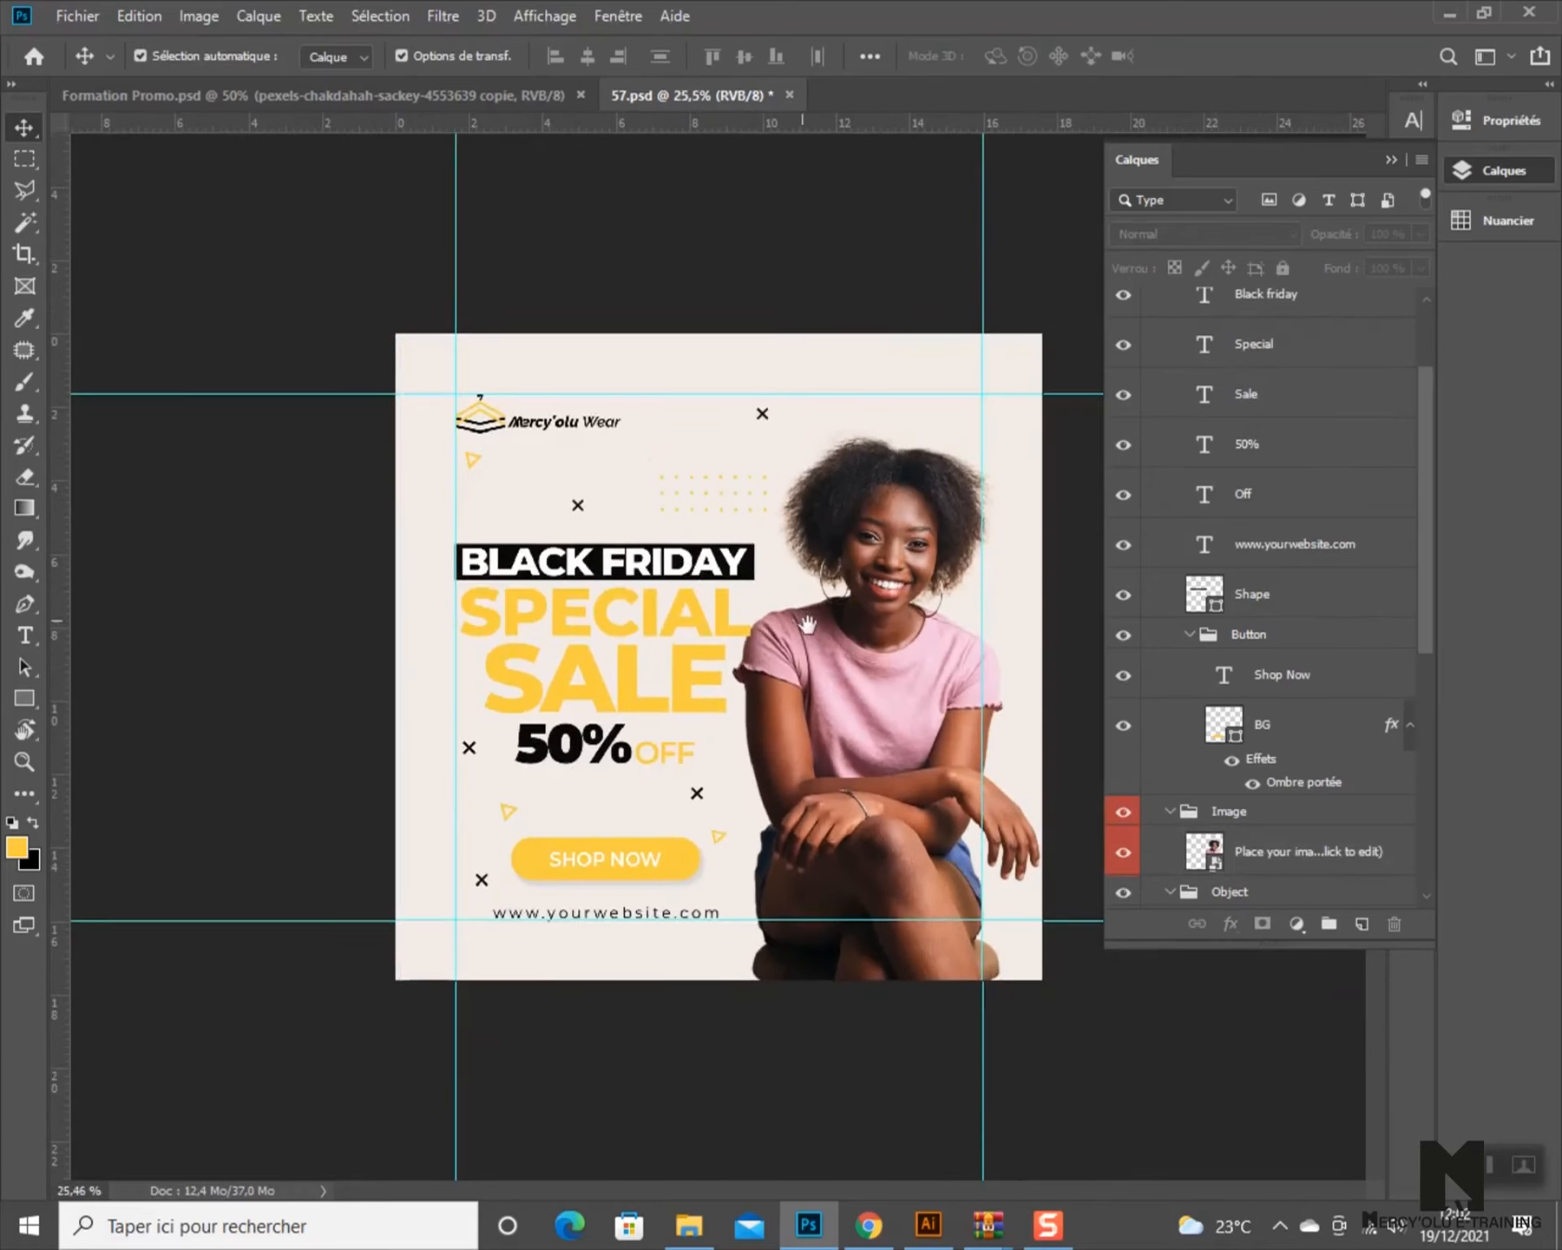
{"action": "scroll", "coordinate": [751, 594], "scroll_direction": "up", "scroll_amount": 2}
{"action": "scroll", "coordinate": [752, 593], "scroll_direction": "down", "scroll_amount": 2}
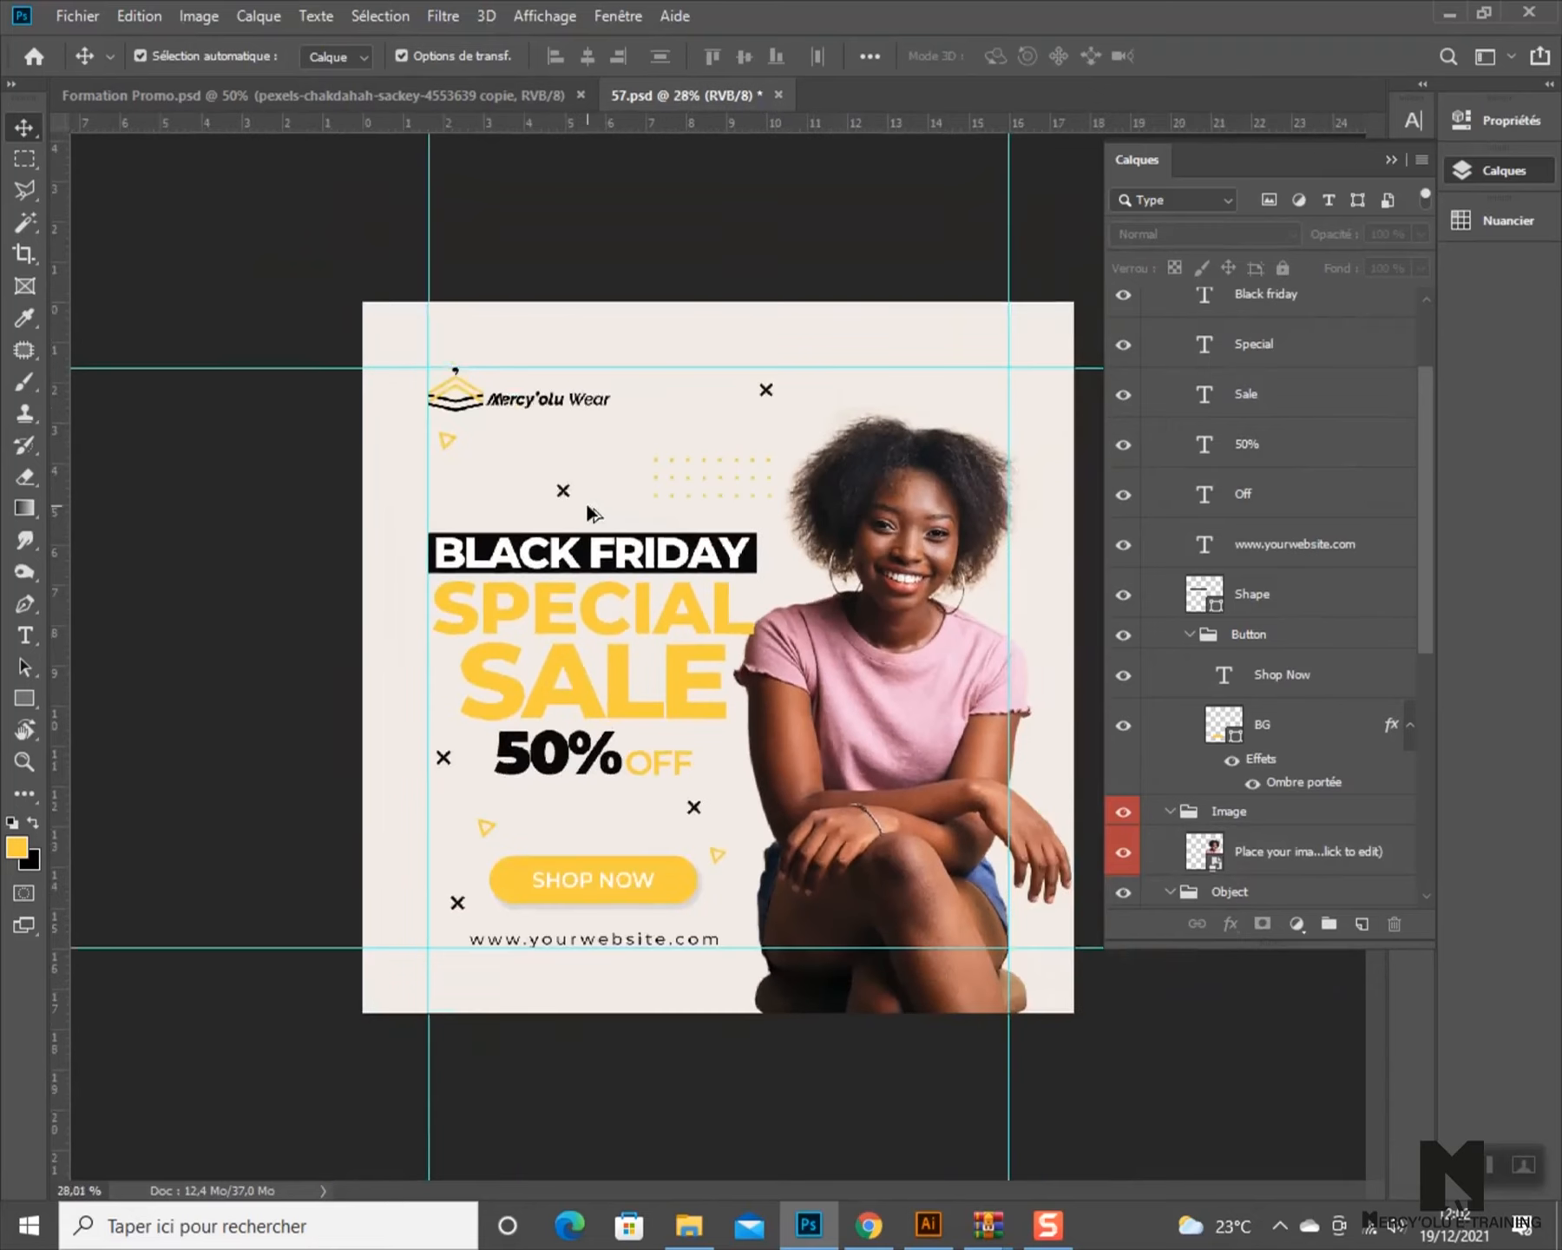
- Reopen the woman photo's smart object, show the Delete this layer silhouette behind her, and hide it again
{"action": "left_click", "coordinate": [903, 712]}
{"action": "scroll", "coordinate": [1246, 820], "scroll_direction": "down", "scroll_amount": 3}
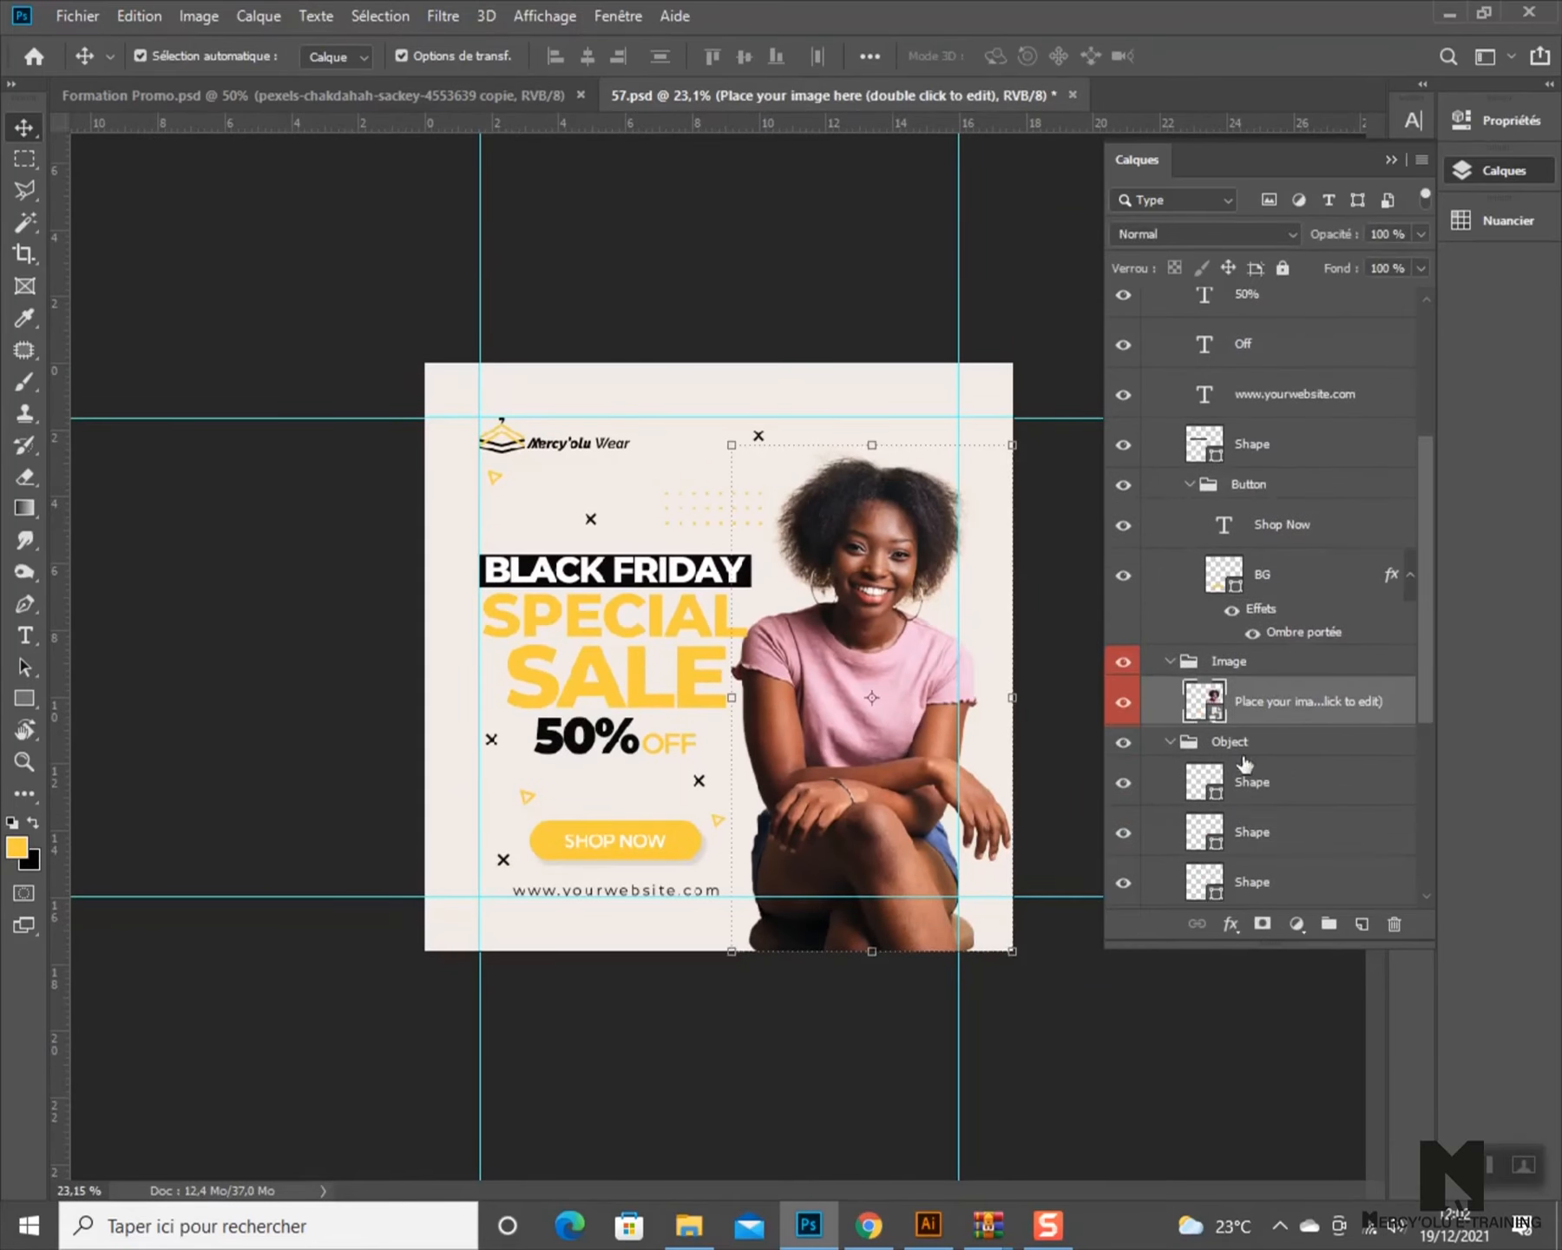
{"action": "double_click", "coordinate": [1217, 714]}
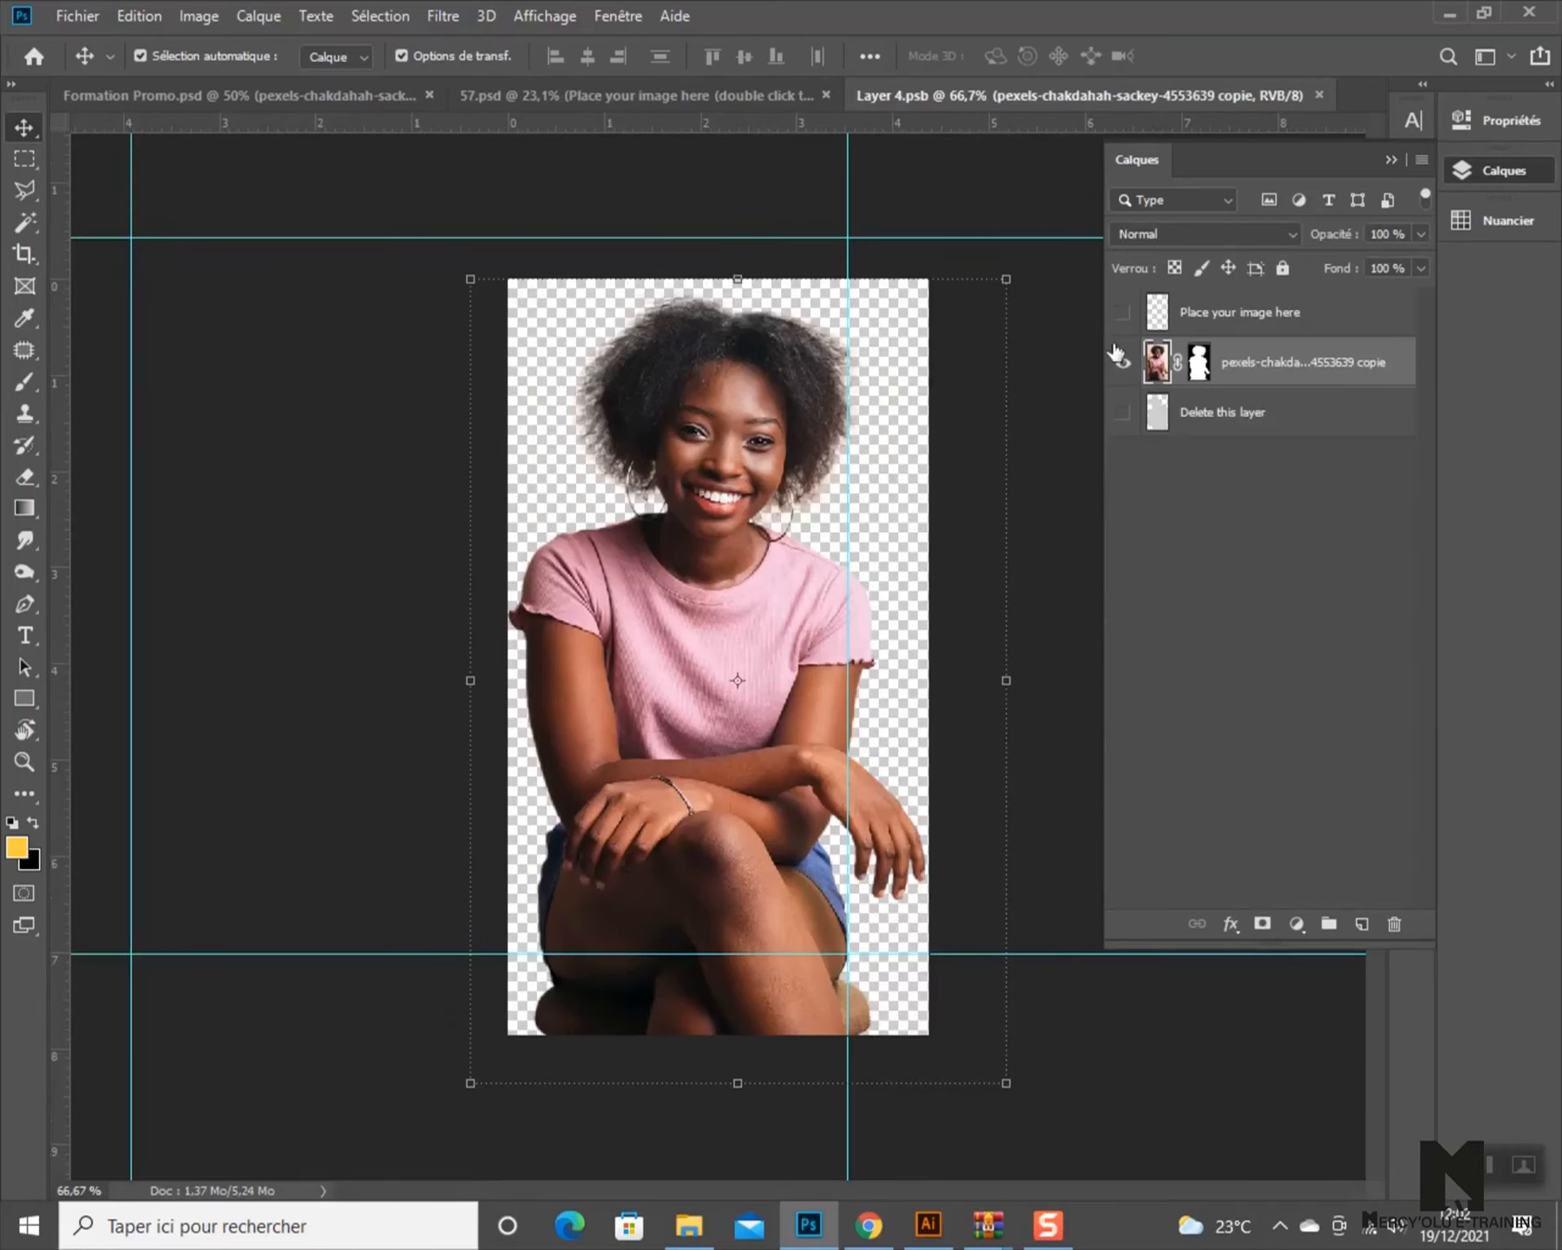
{"action": "left_click", "coordinate": [1124, 414]}
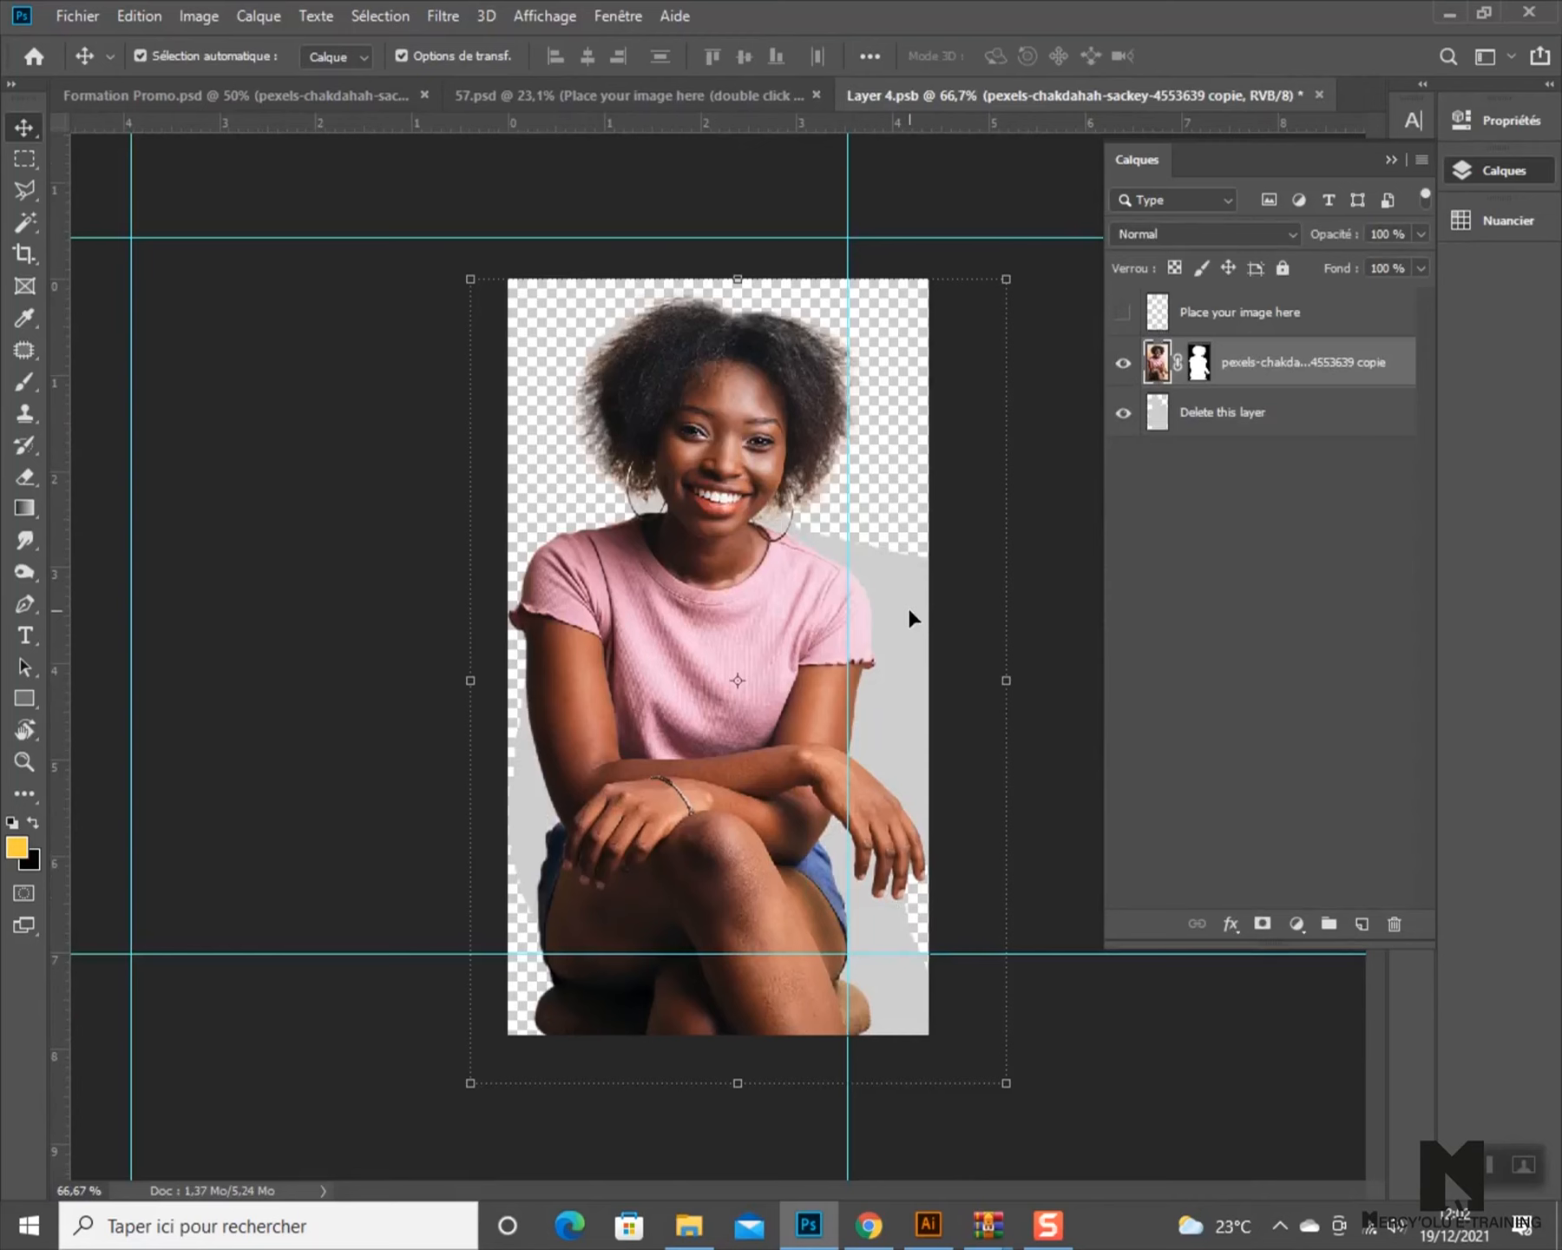
{"action": "left_click", "coordinate": [1123, 414]}
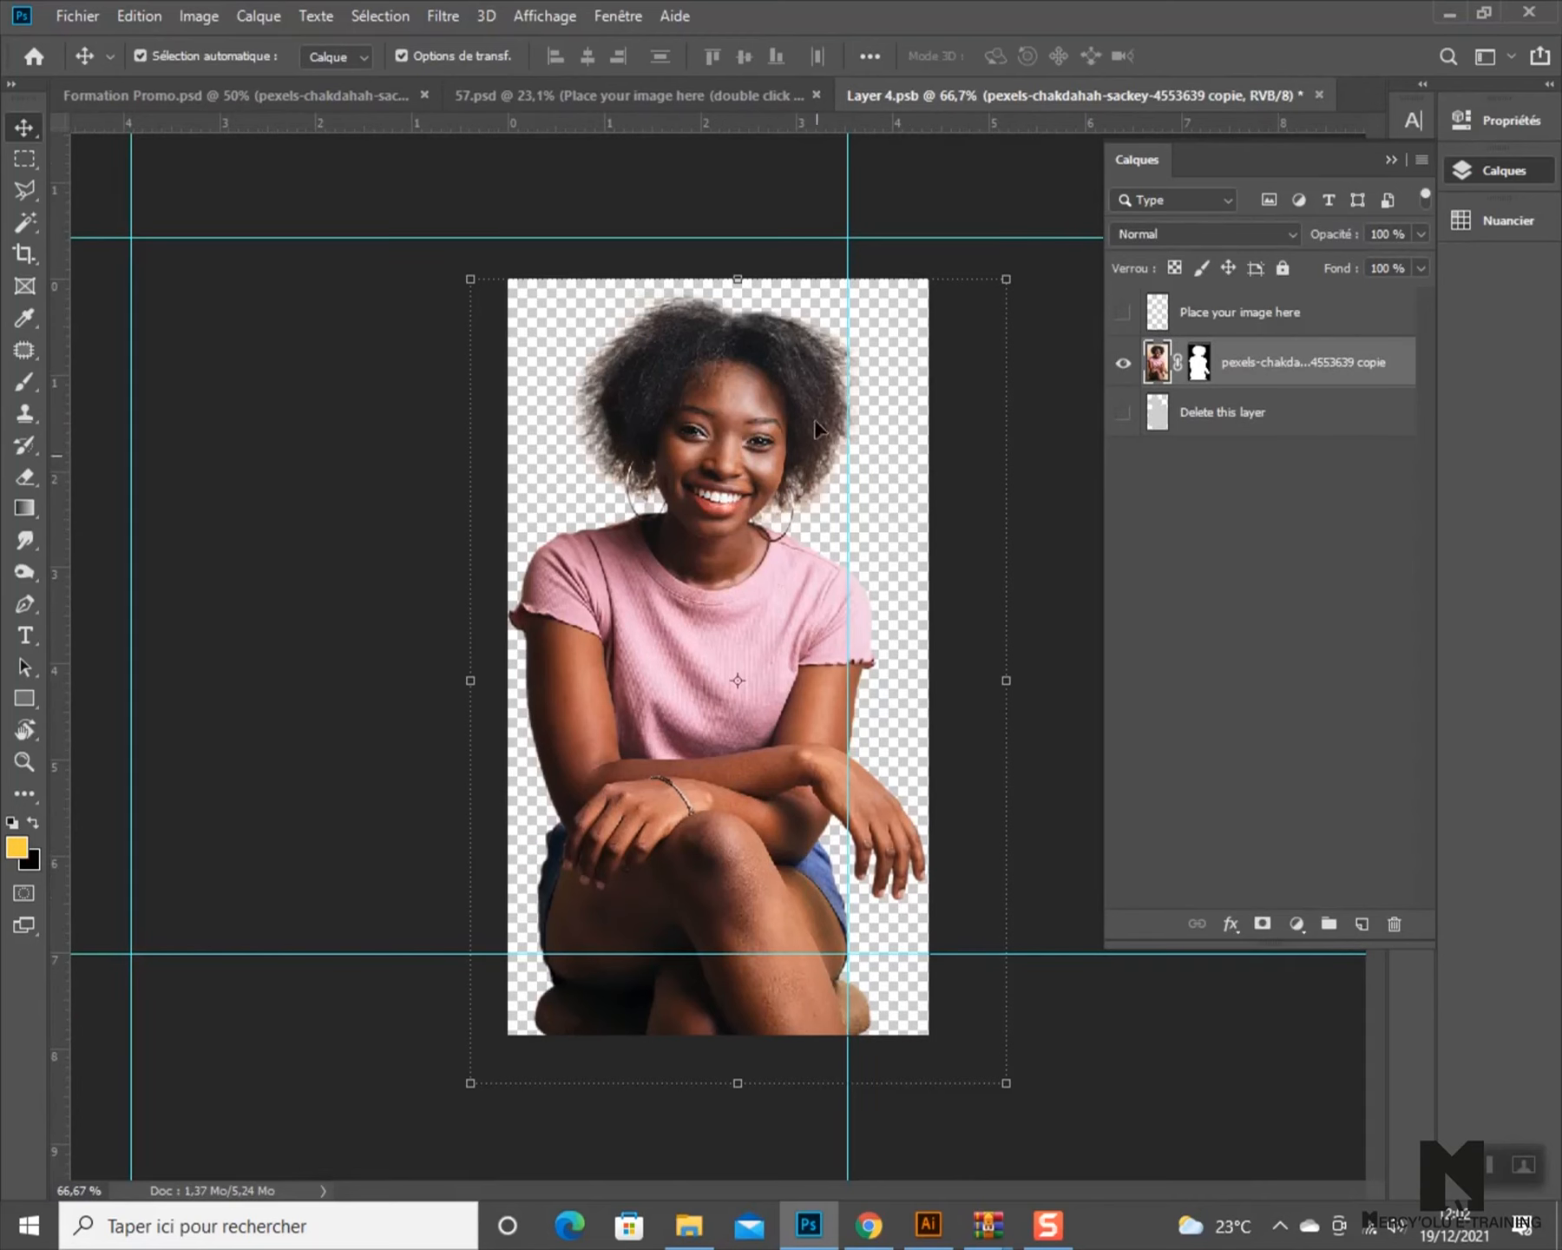
- Compare the smart object with the poster, save and close the reopened Layer 4.psb, and go back to 57.psd
{"action": "left_click", "coordinate": [665, 94]}
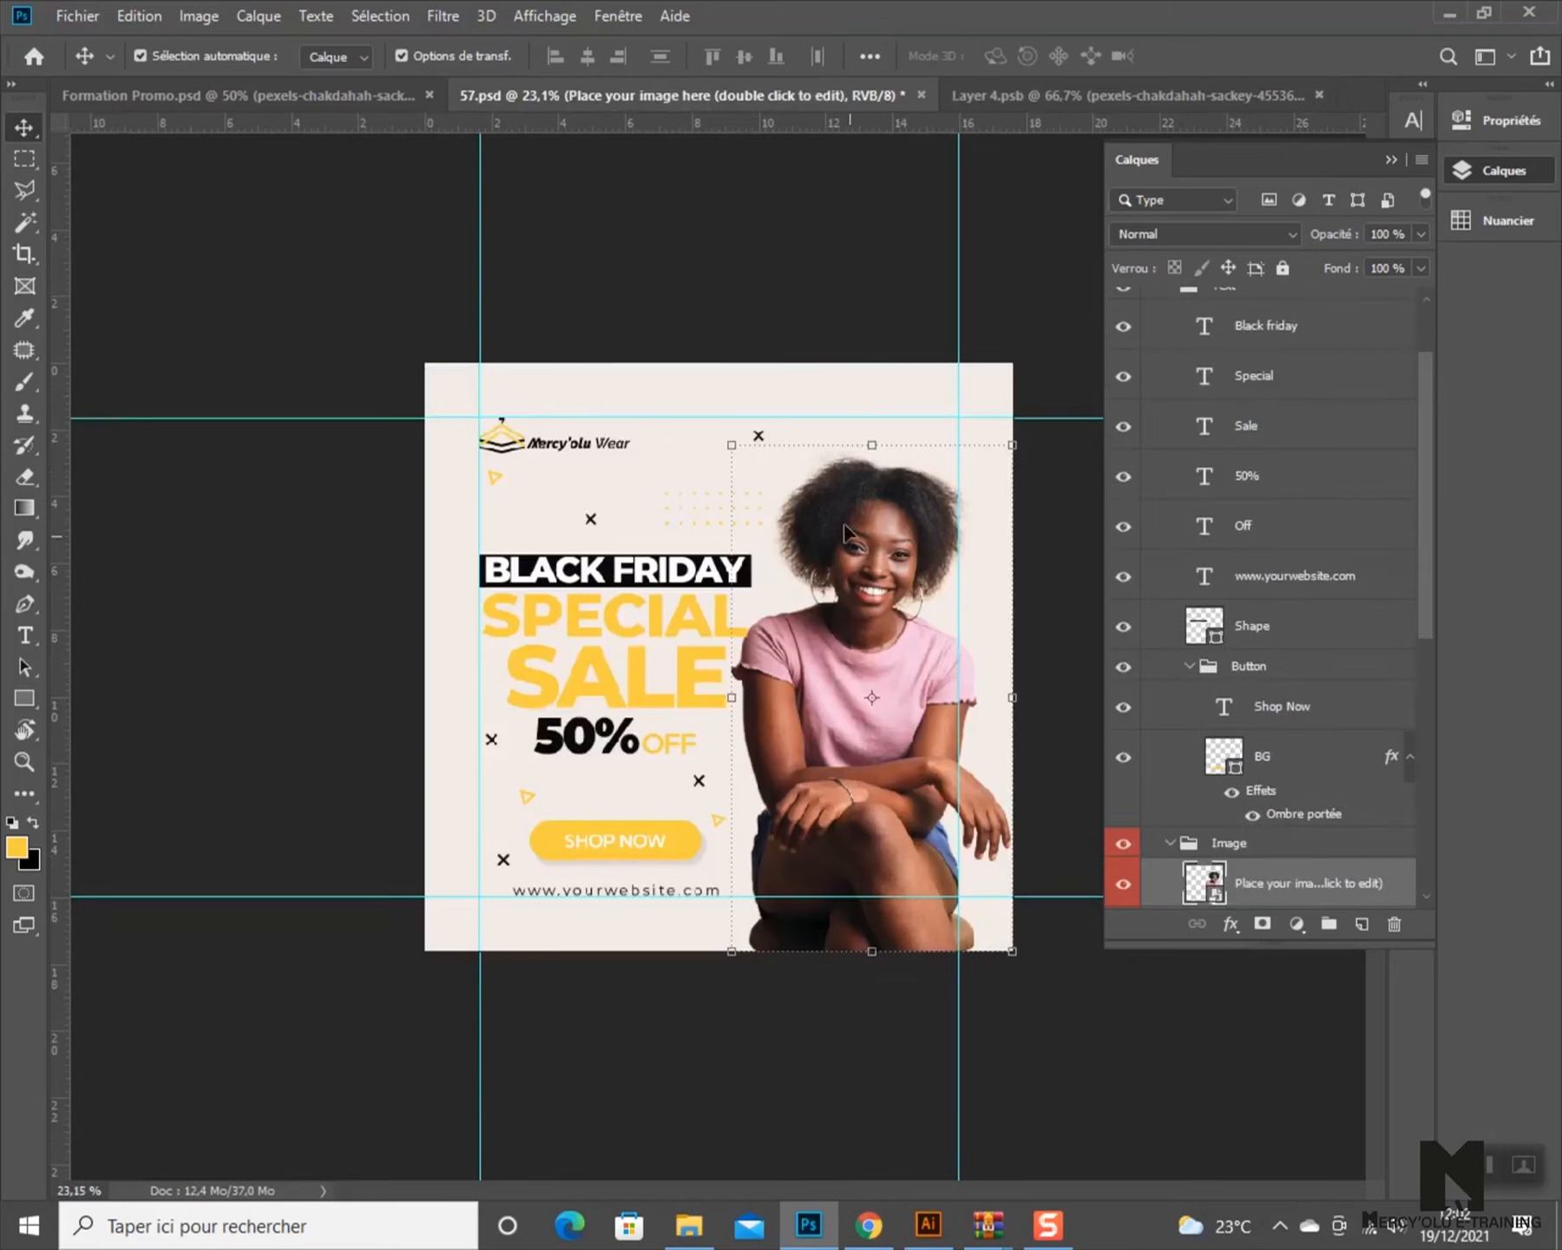
{"action": "left_click", "coordinate": [994, 96]}
{"action": "left_click", "coordinate": [1318, 95]}
{"action": "left_click", "coordinate": [653, 466]}
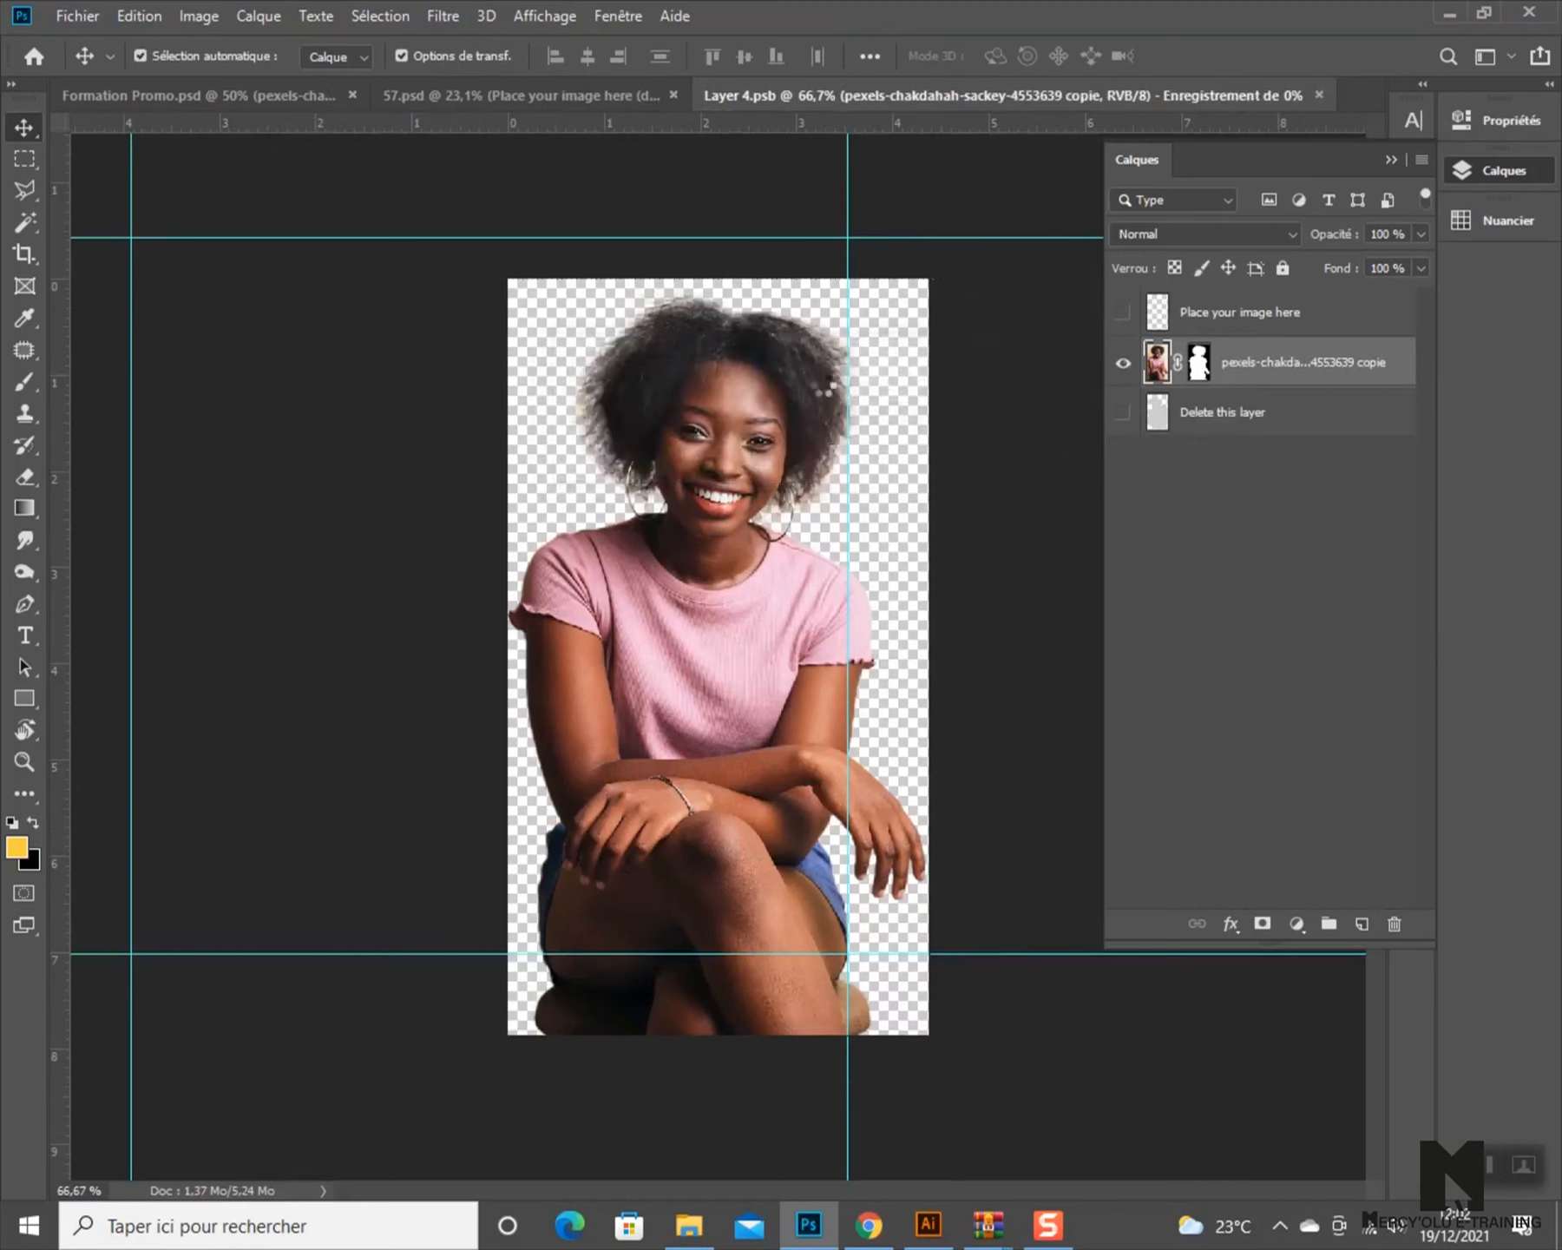
{"action": "left_click", "coordinate": [703, 321]}
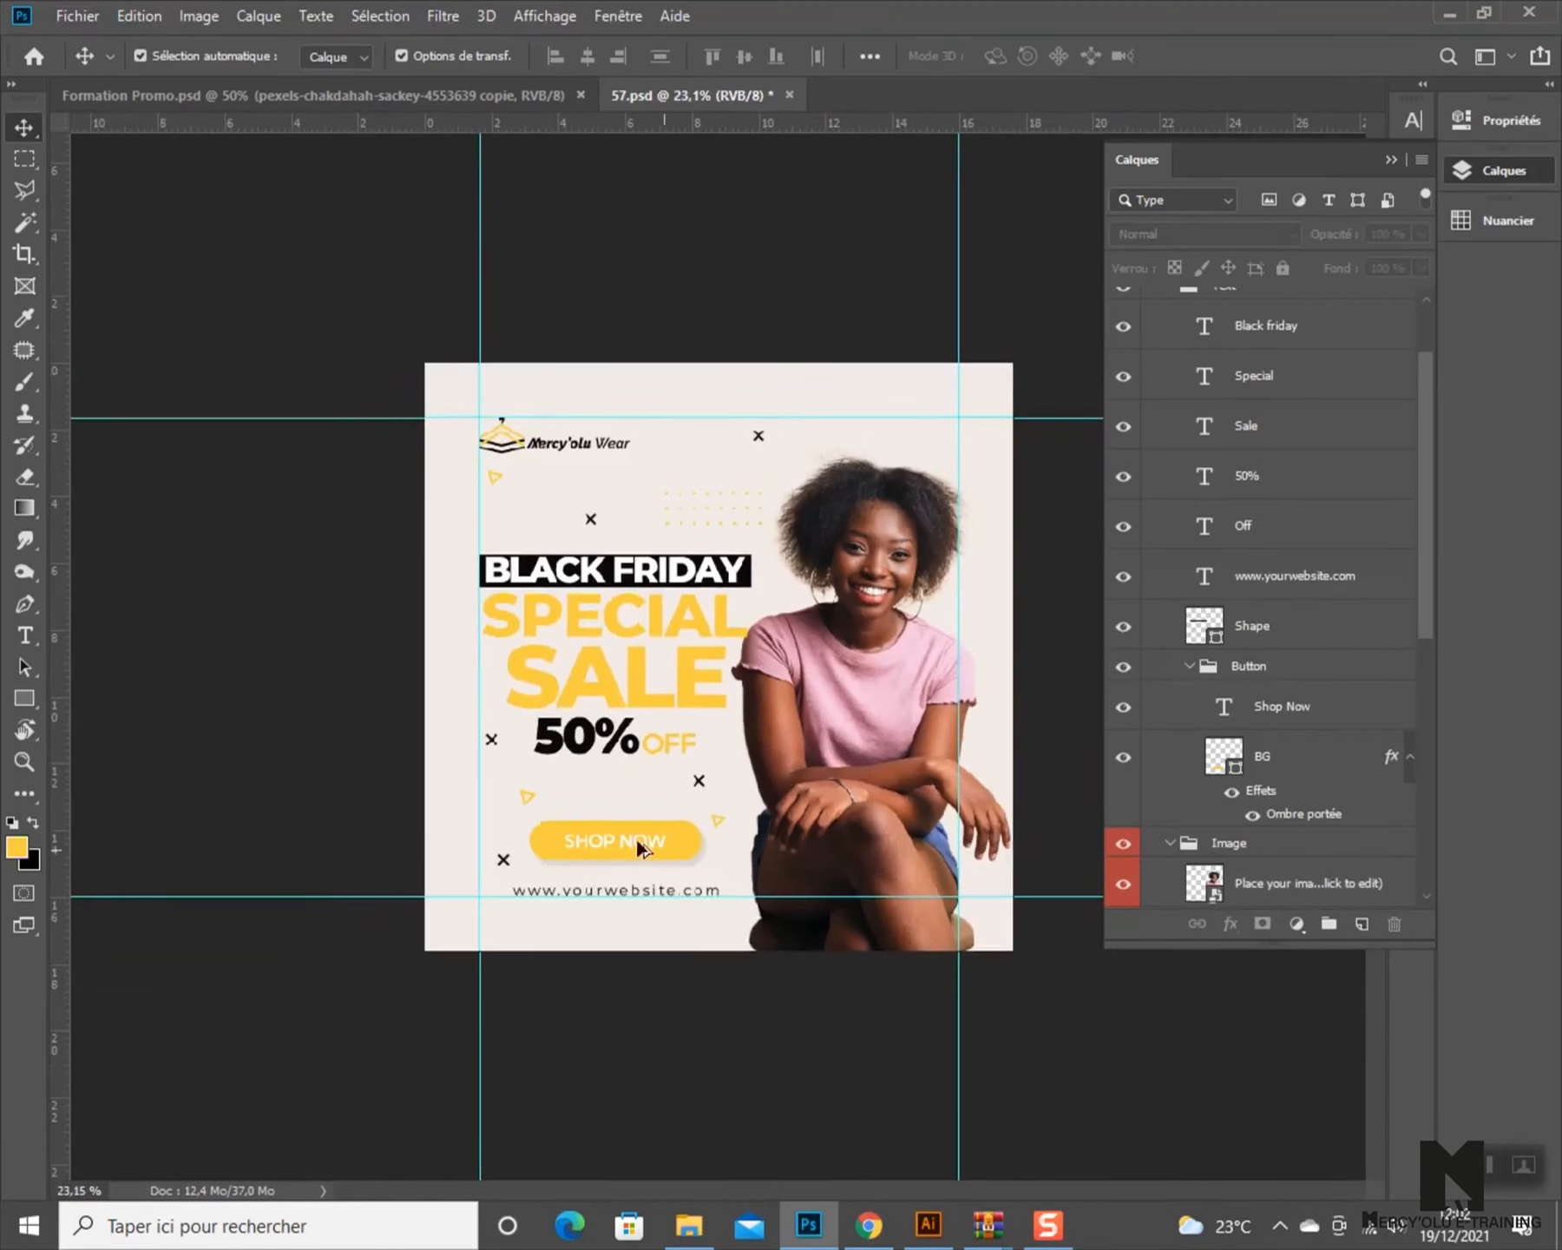
{"action": "scroll", "coordinate": [640, 849], "scroll_direction": "down", "scroll_amount": 1}
{"action": "scroll", "coordinate": [601, 733], "scroll_direction": "up", "scroll_amount": 1}
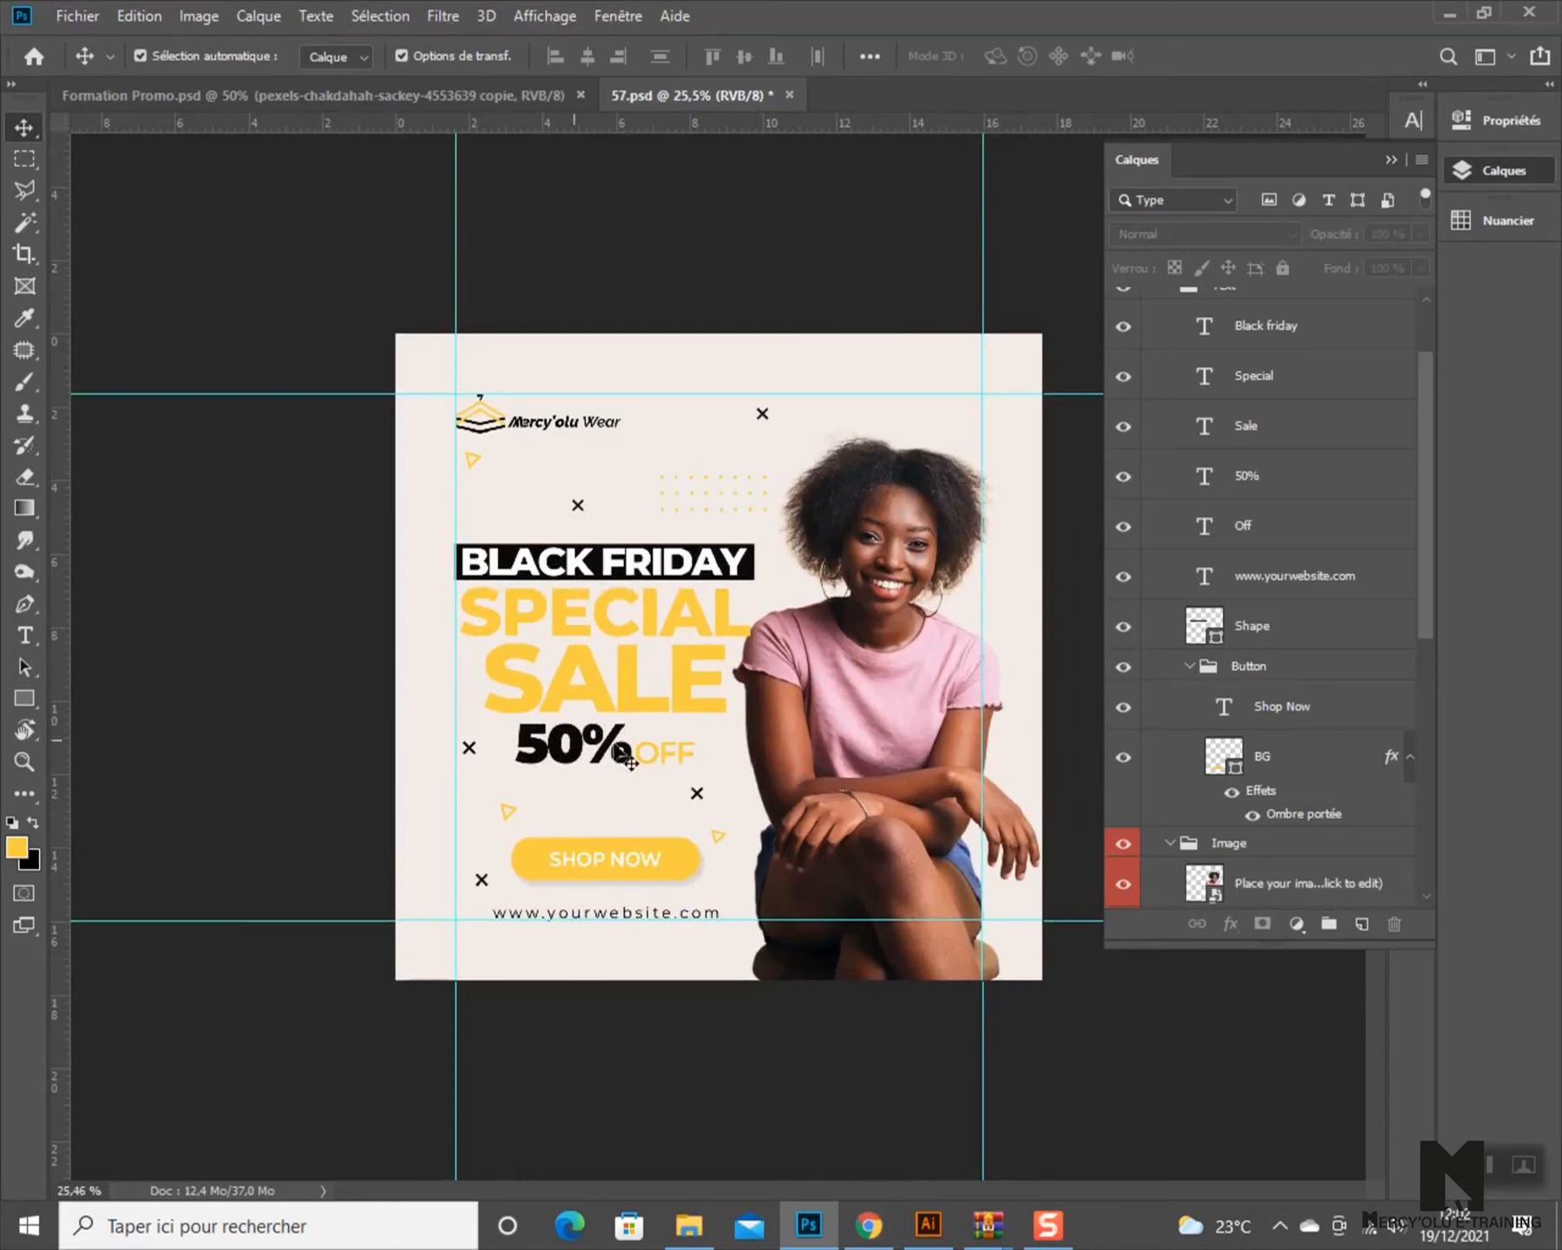
- Switch to the Freepik page in Chrome and look through the templates suggested below the digital marketing live webinar template
{"action": "scroll", "coordinate": [494, 439], "scroll_direction": "up", "scroll_amount": 2}
{"action": "scroll", "coordinate": [751, 825], "scroll_direction": "down", "scroll_amount": 6}
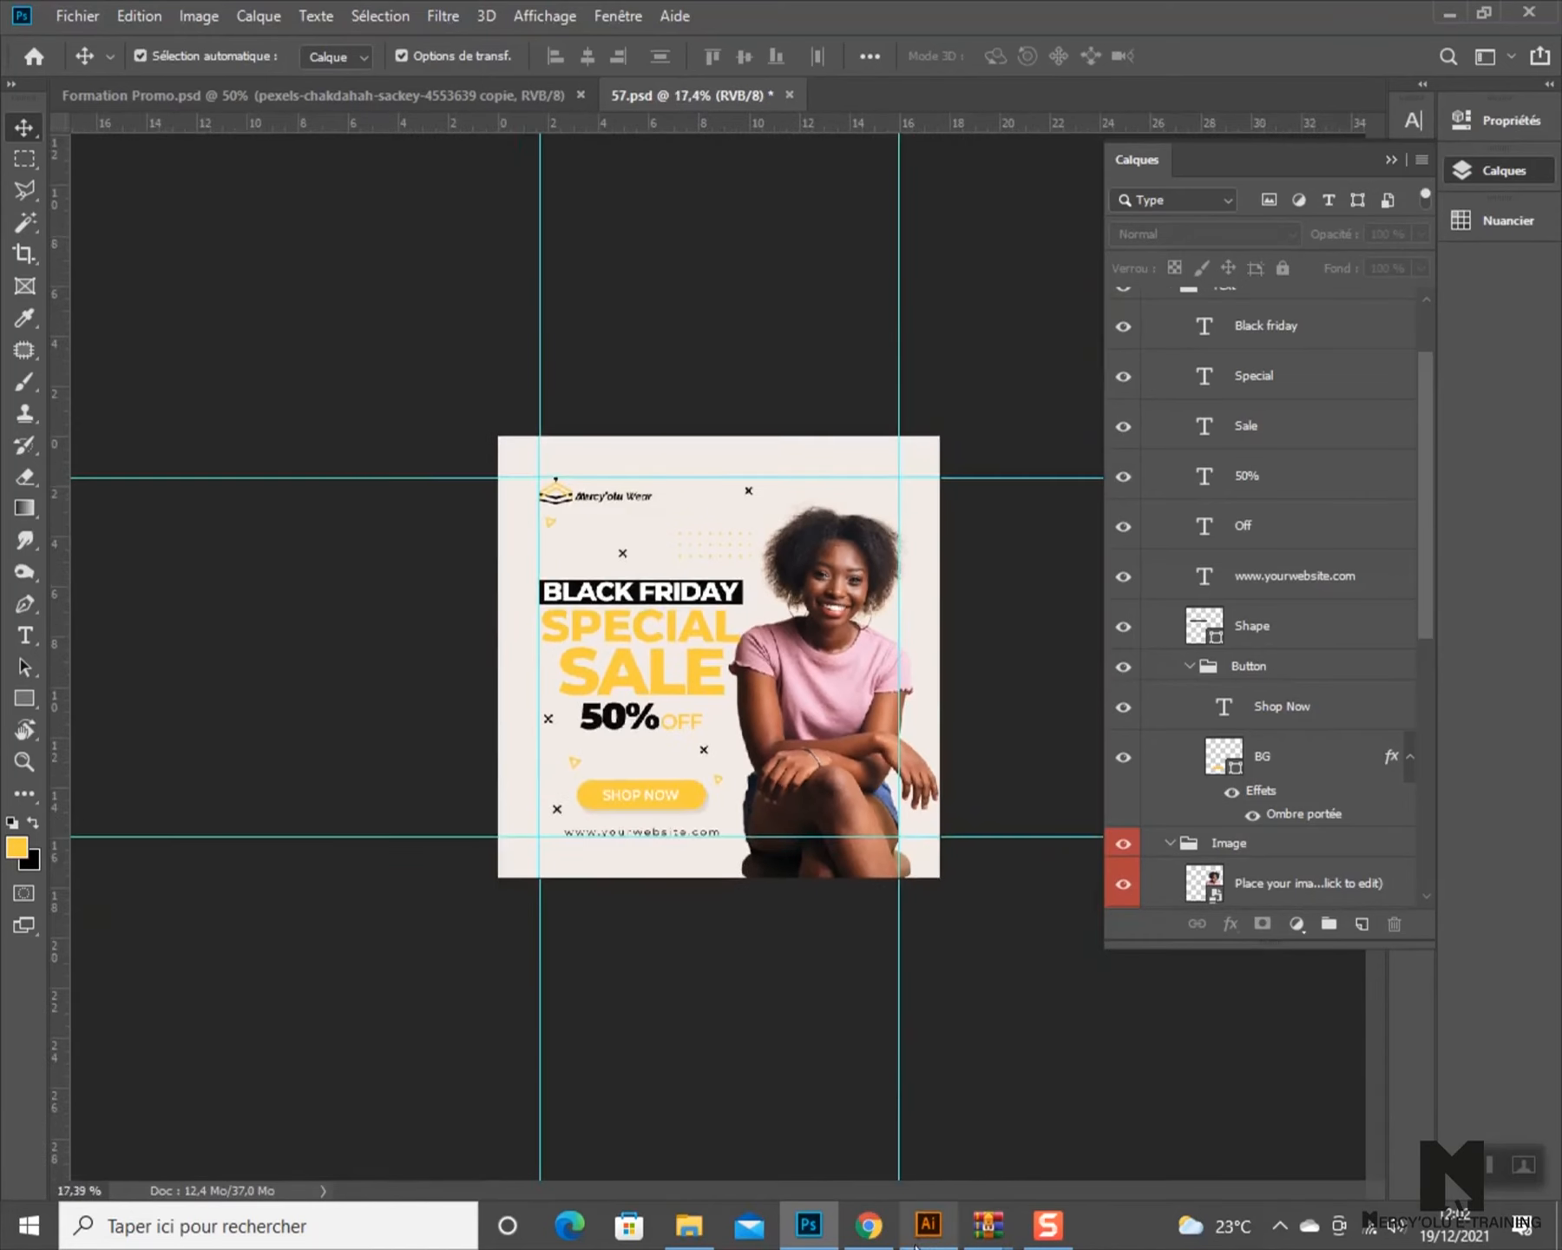
{"action": "left_click", "coordinate": [865, 1241]}
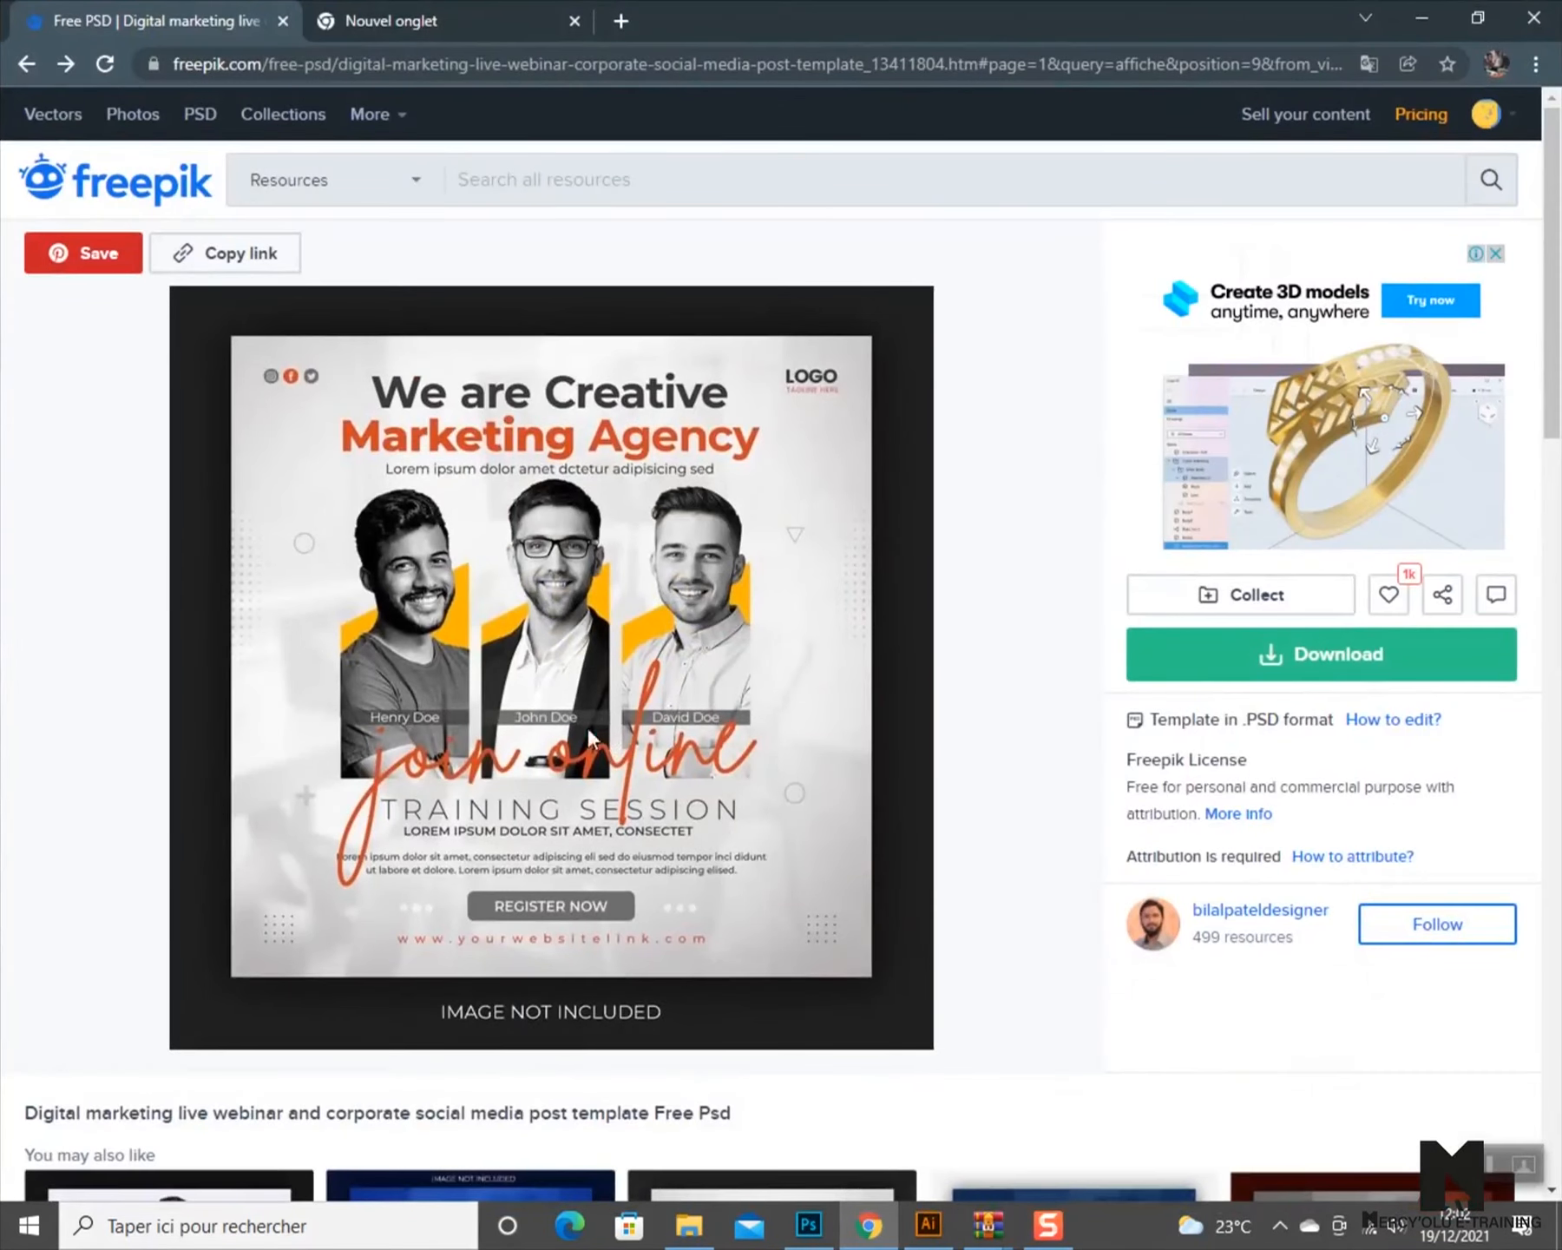
{"action": "scroll", "coordinate": [556, 695], "scroll_direction": "down", "scroll_amount": 1}
{"action": "scroll", "coordinate": [556, 694], "scroll_direction": "down", "scroll_amount": 7}
{"action": "scroll", "coordinate": [599, 797], "scroll_direction": "up", "scroll_amount": 4}
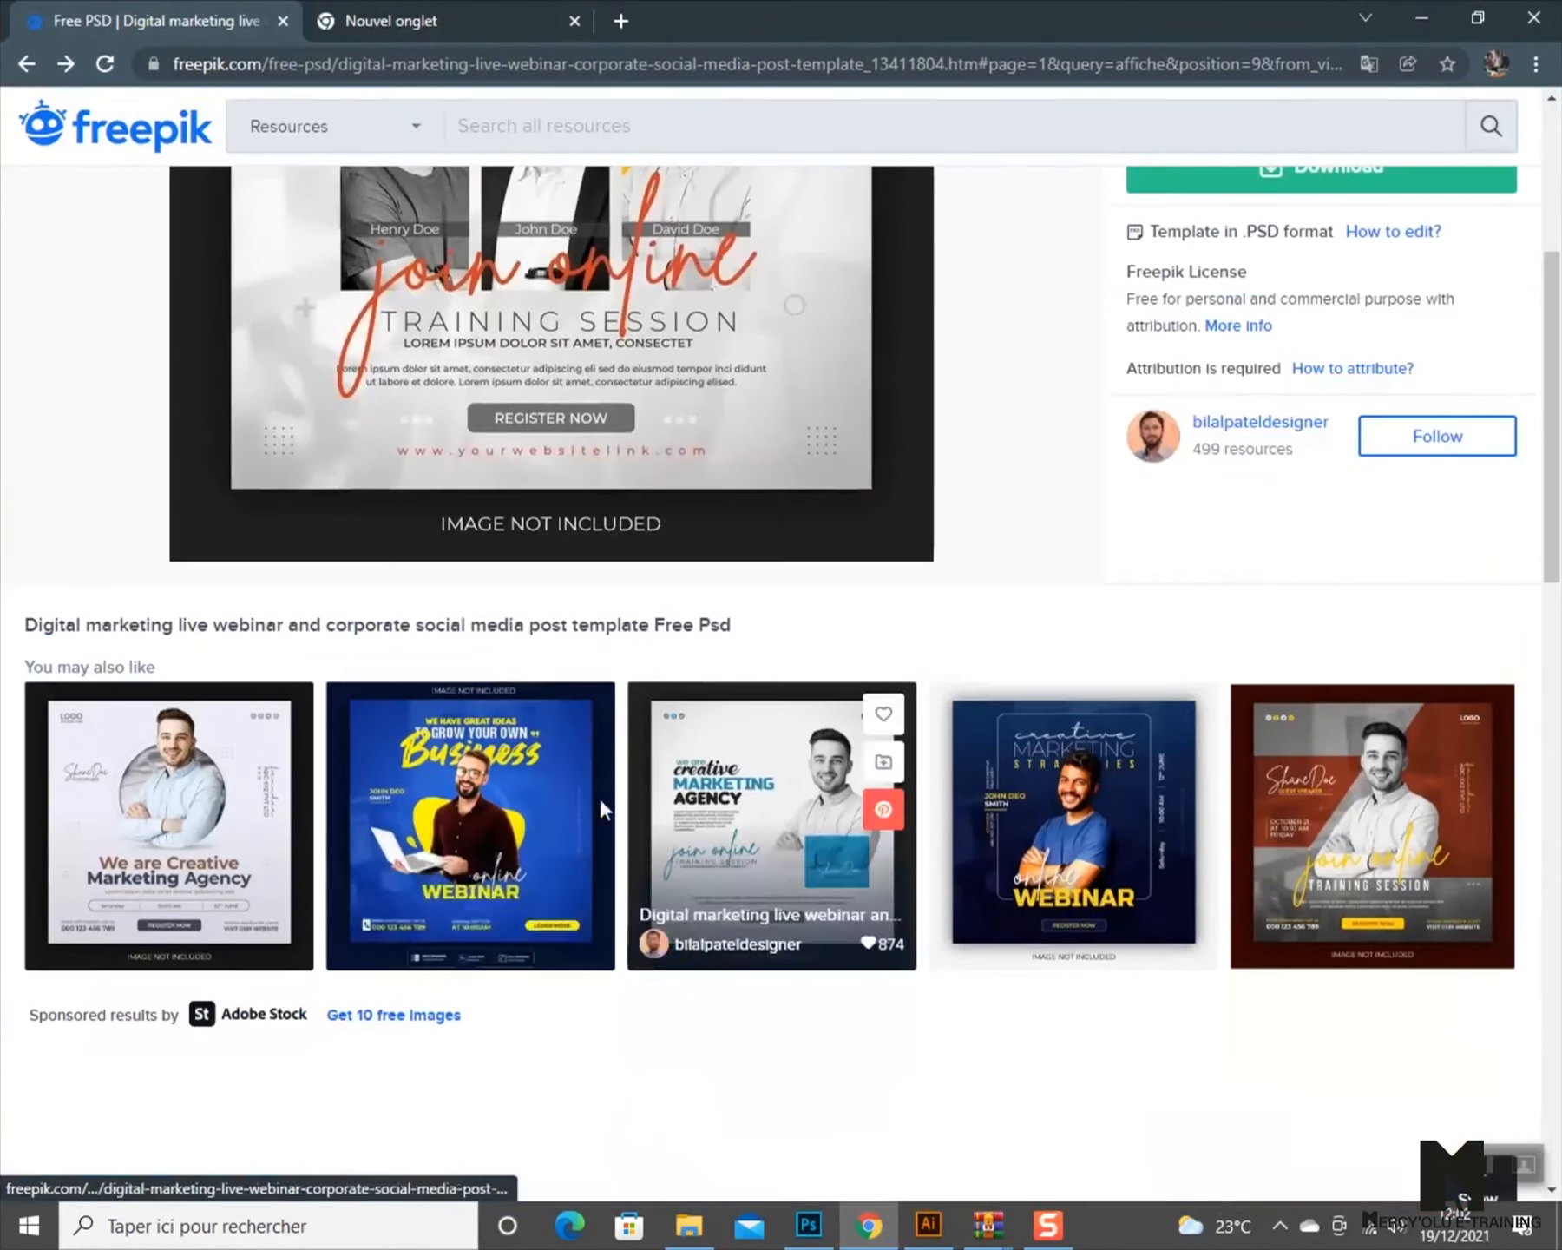
{"action": "scroll", "coordinate": [619, 808], "scroll_direction": "down", "scroll_amount": 5}
{"action": "scroll", "coordinate": [622, 807], "scroll_direction": "down", "scroll_amount": 10}
{"action": "scroll", "coordinate": [624, 805], "scroll_direction": "up", "scroll_amount": 15}
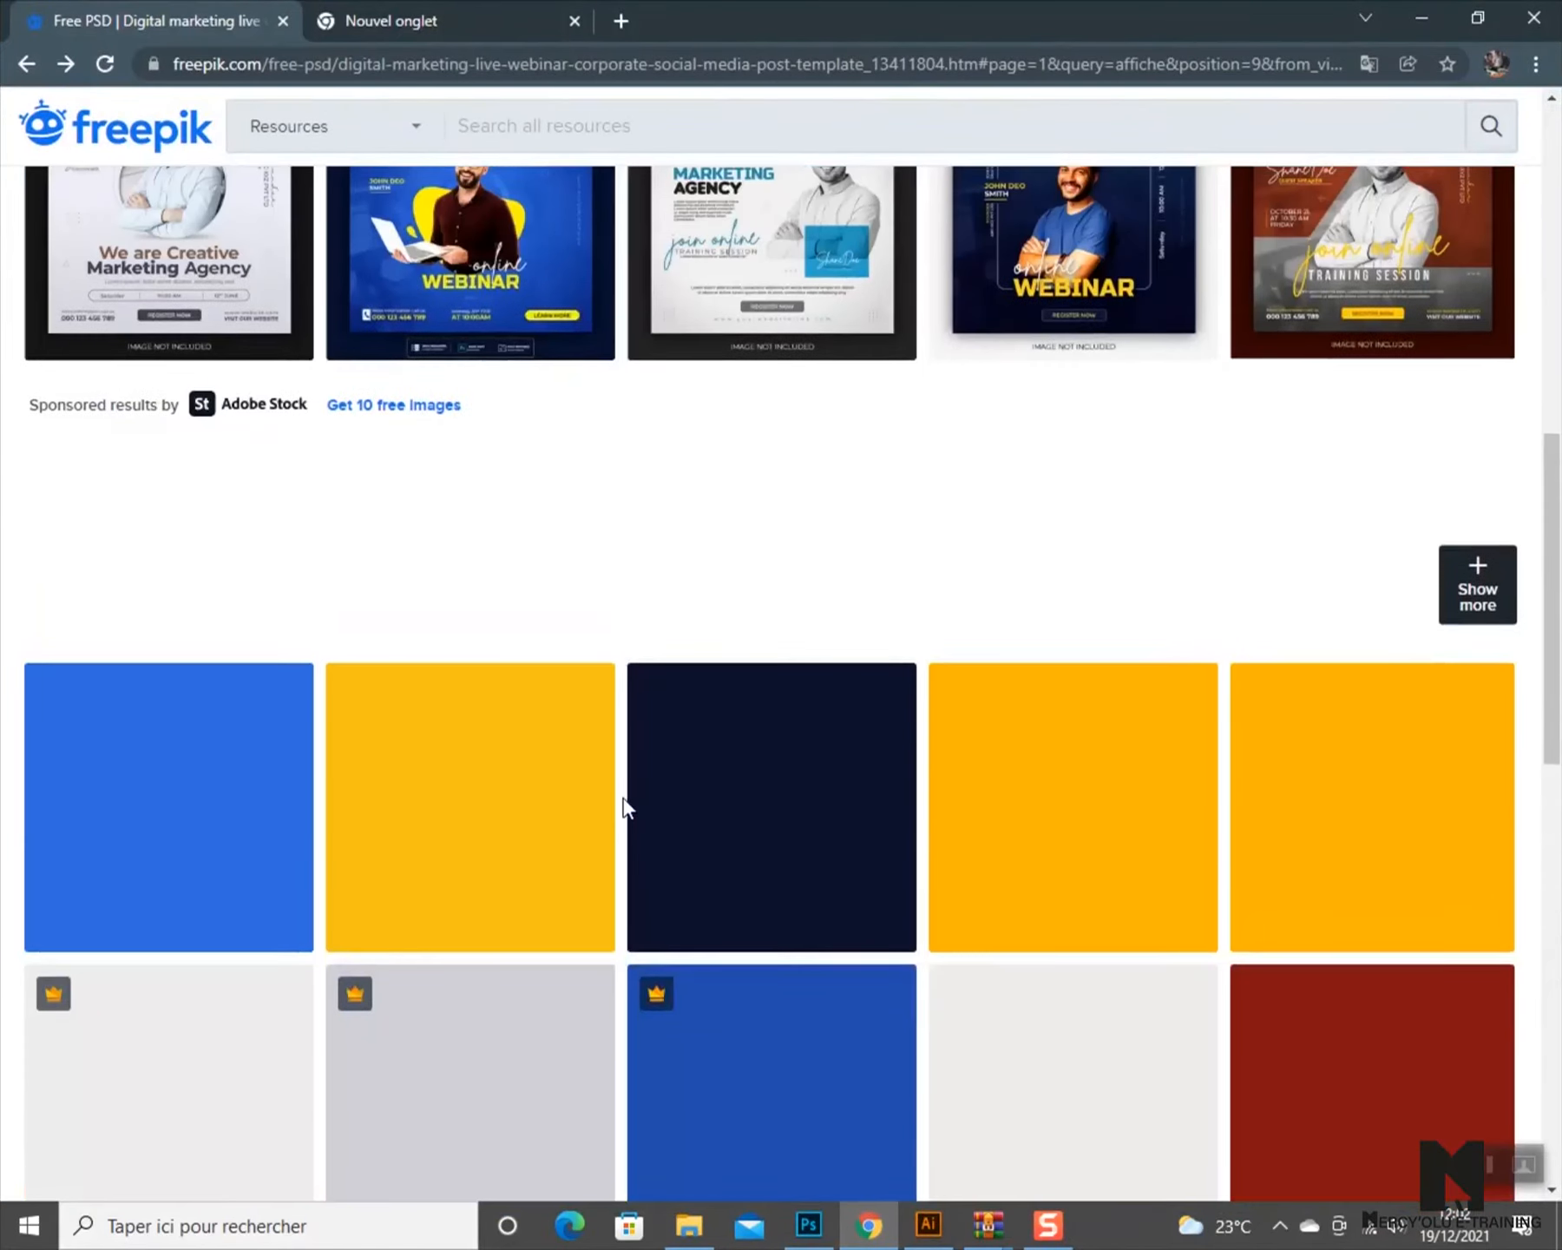
{"action": "scroll", "coordinate": [616, 816], "scroll_direction": "up", "scroll_amount": 5}
{"action": "scroll", "coordinate": [746, 907], "scroll_direction": "down", "scroll_amount": 6}
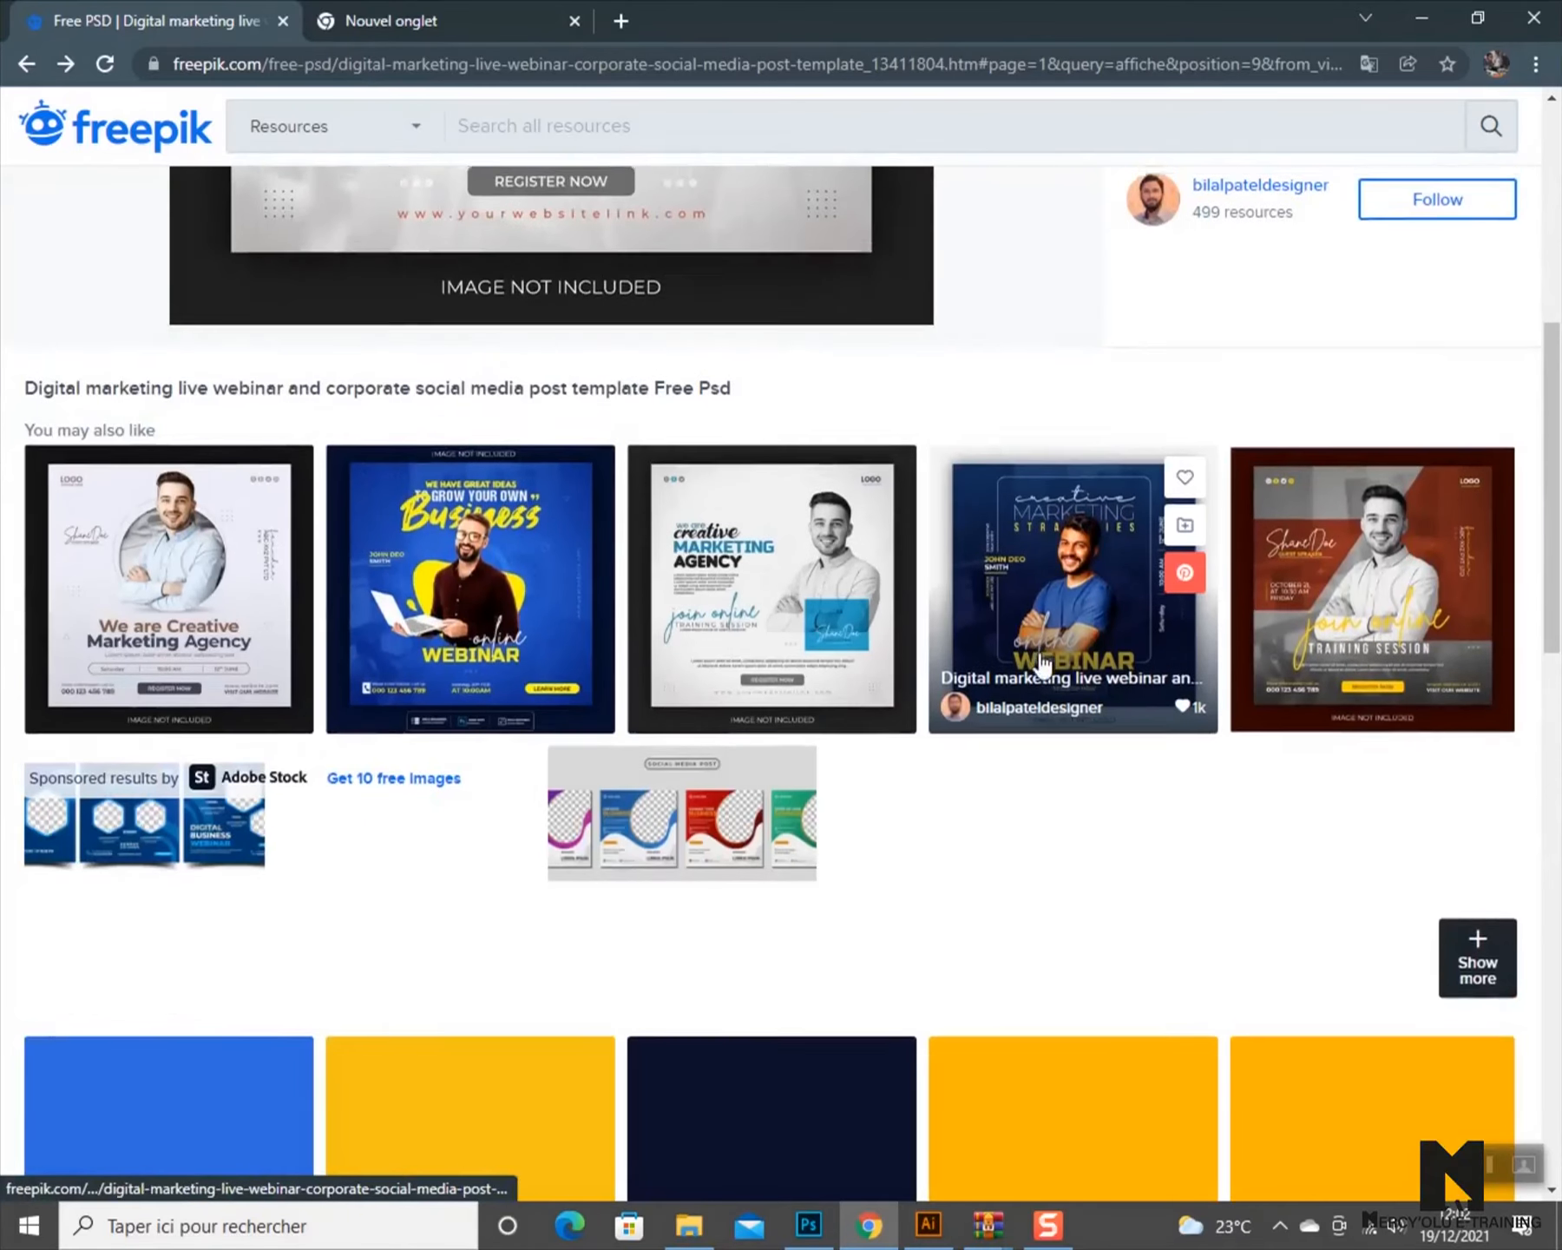
- Start the free, attribution-required download of the digital marketing live webinar social media post template from Freepik
{"action": "scroll", "coordinate": [1029, 452], "scroll_direction": "up", "scroll_amount": 6}
{"action": "scroll", "coordinate": [555, 451], "scroll_direction": "up", "scroll_amount": 2}
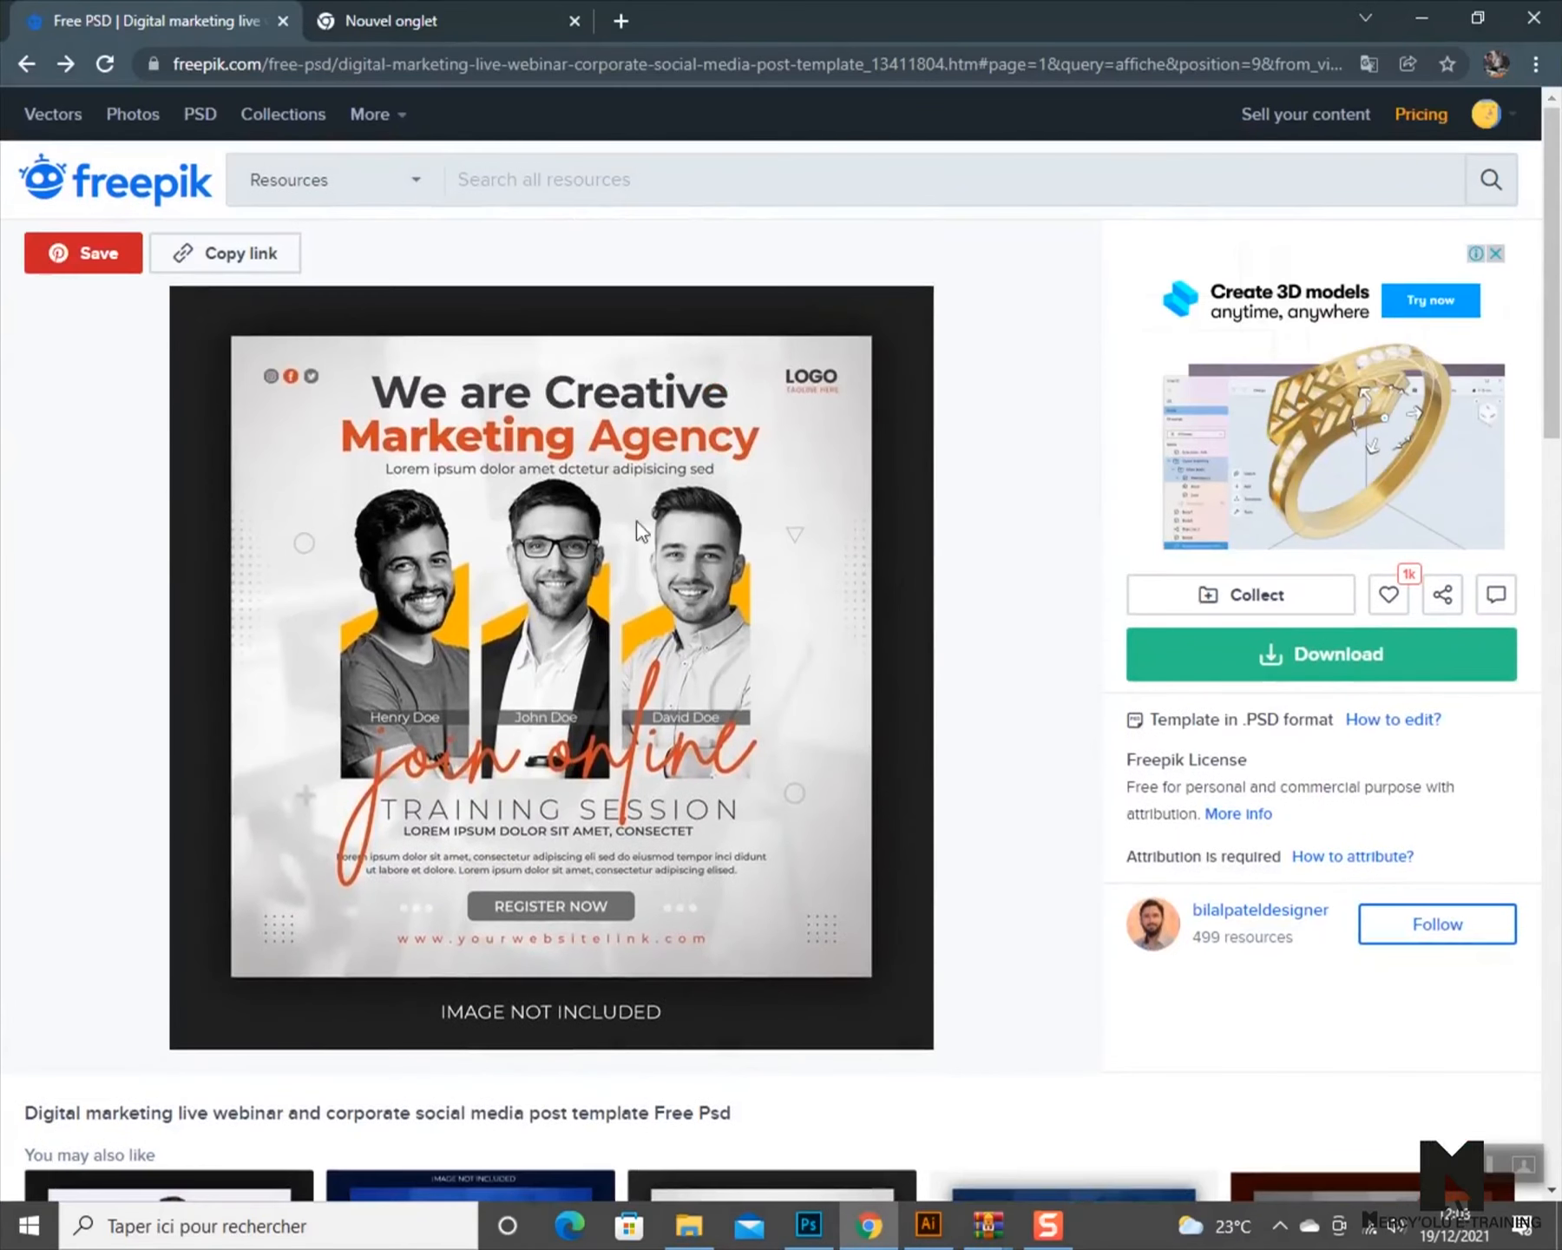
{"action": "left_click", "coordinate": [1319, 667]}
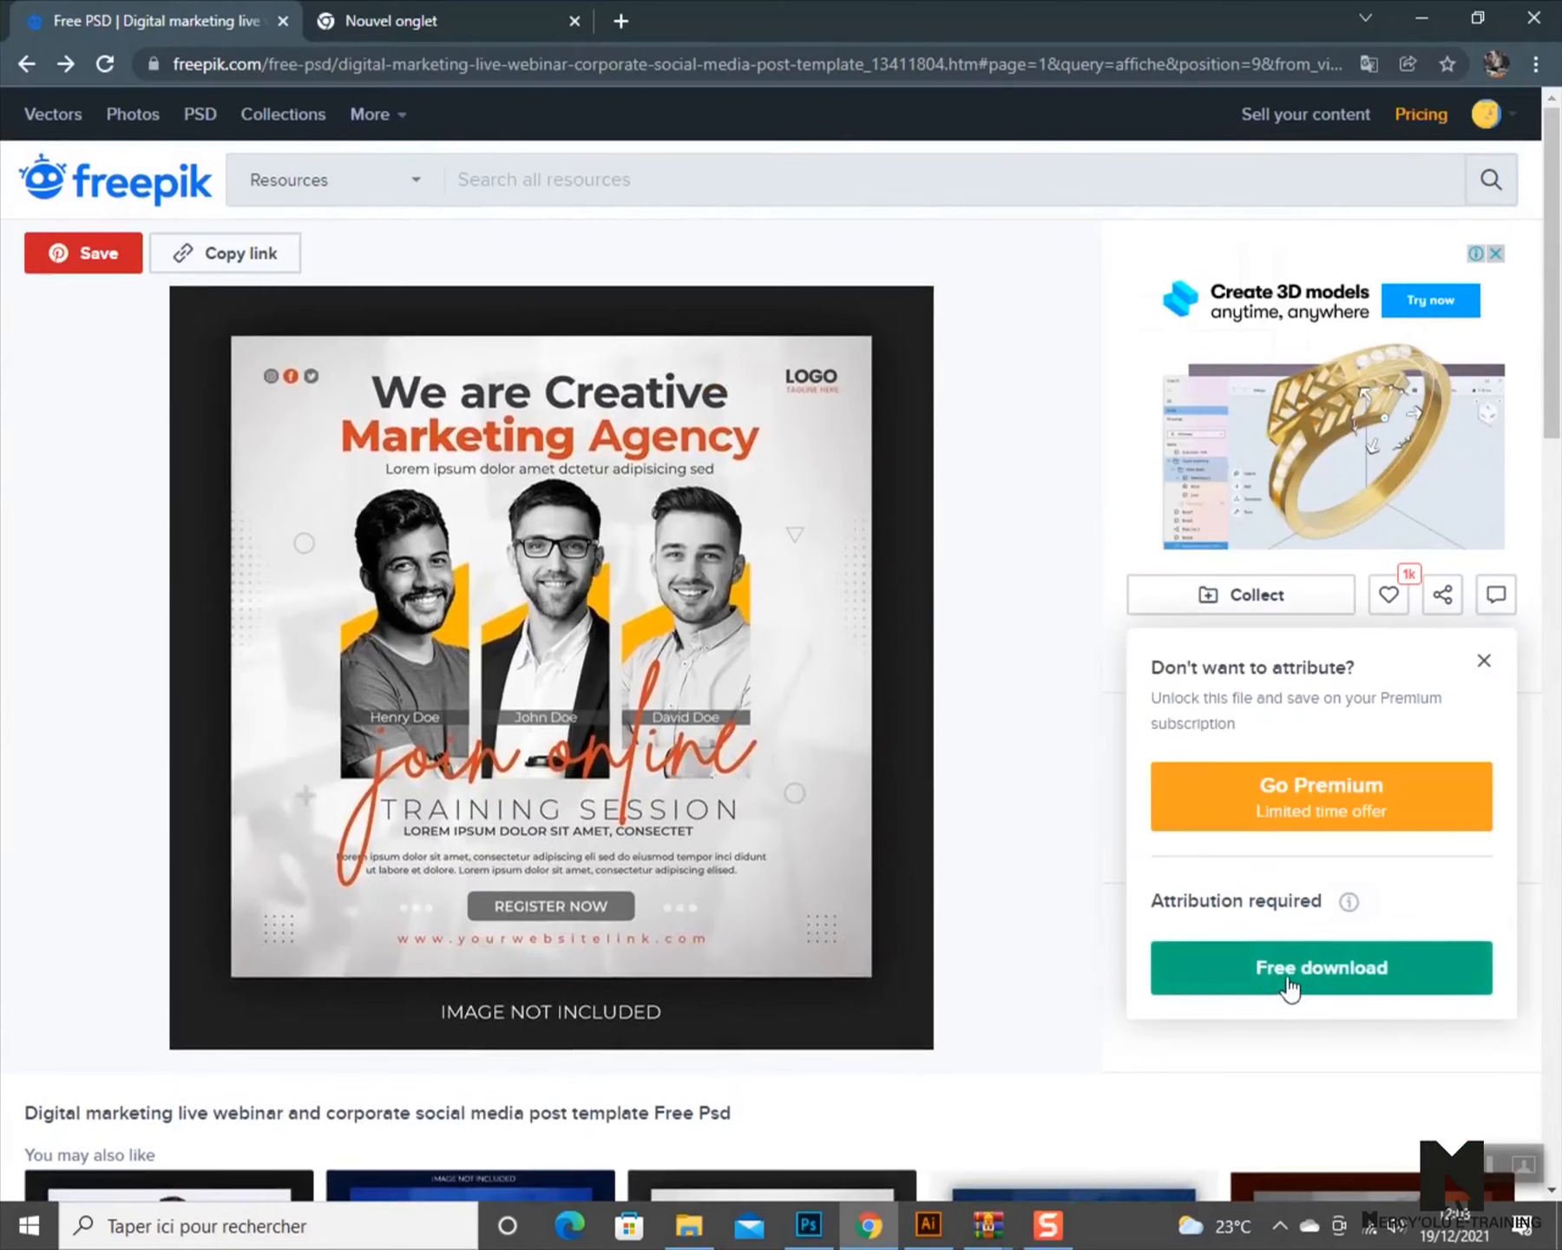
{"action": "left_click", "coordinate": [1344, 972]}
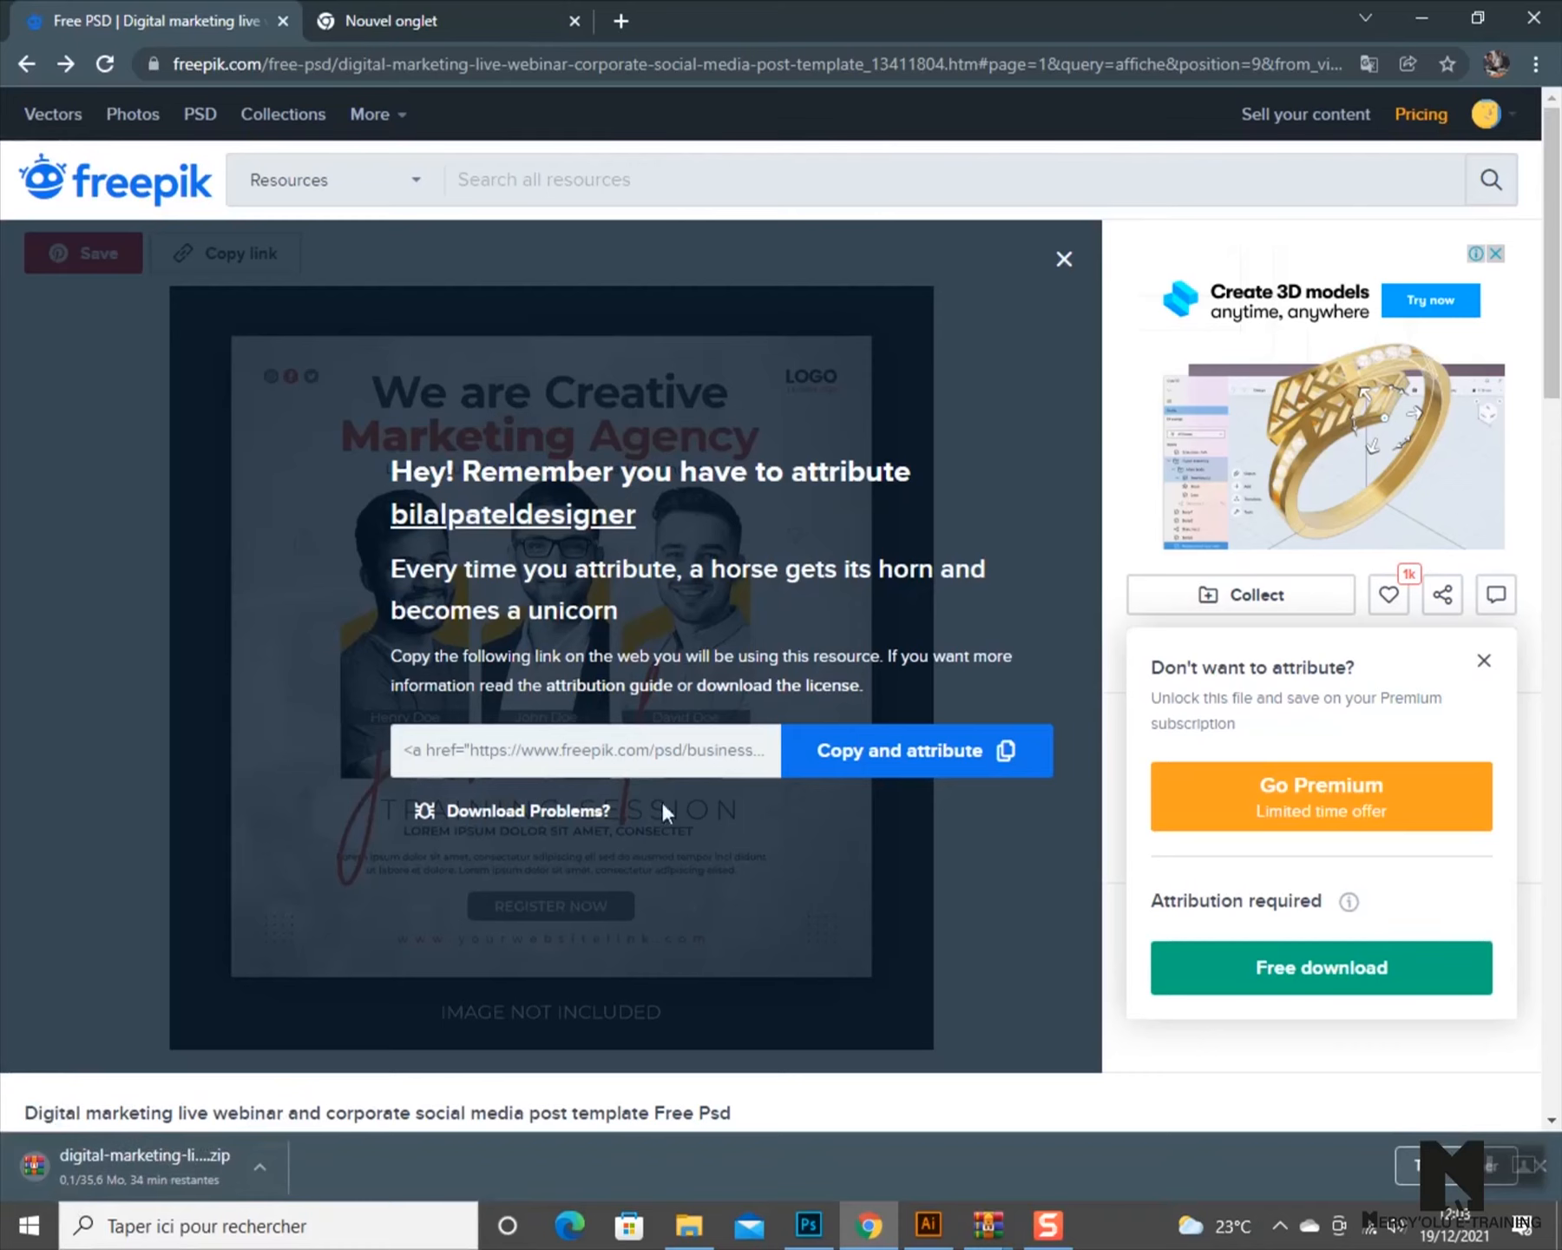
- Minimize Chrome, return to the 57.psd poster in Photoshop, and examine its texts and model photo up close and as a whole
{"action": "left_click", "coordinate": [1433, 21]}
{"action": "left_click", "coordinate": [1440, 10]}
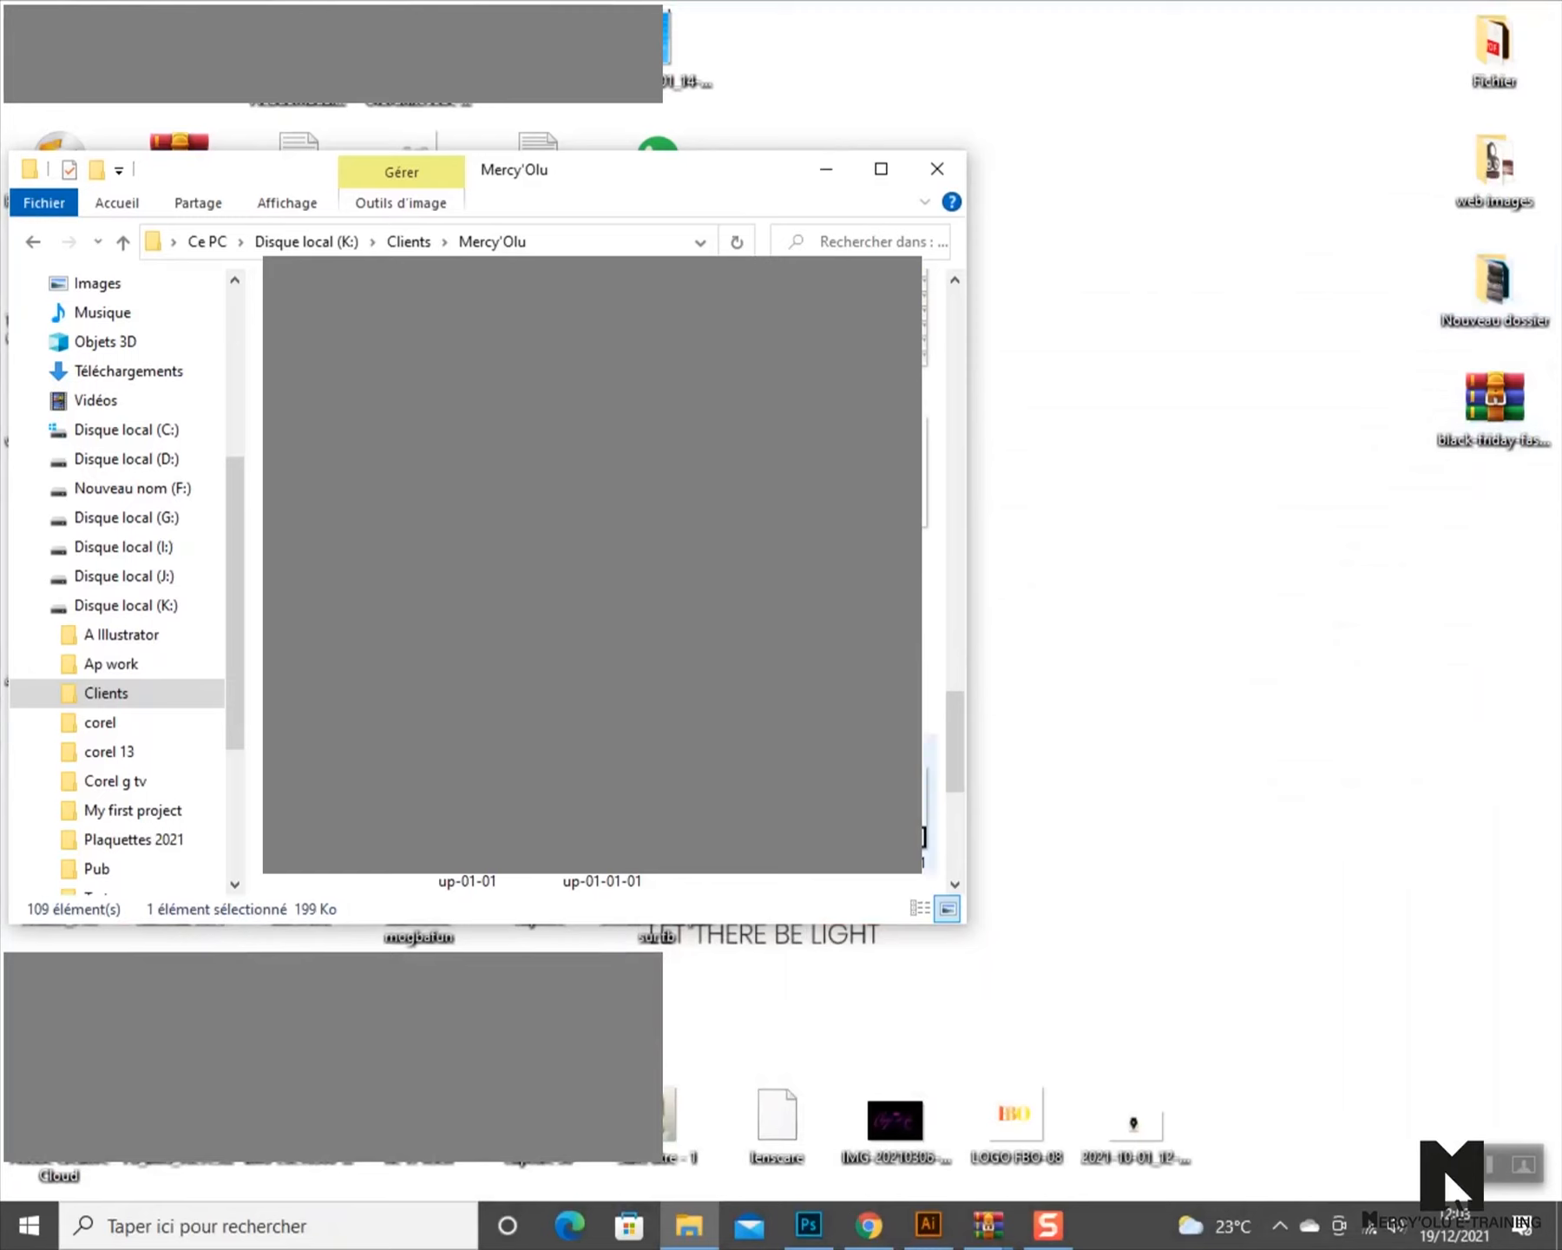
{"action": "left_click", "coordinate": [807, 1232]}
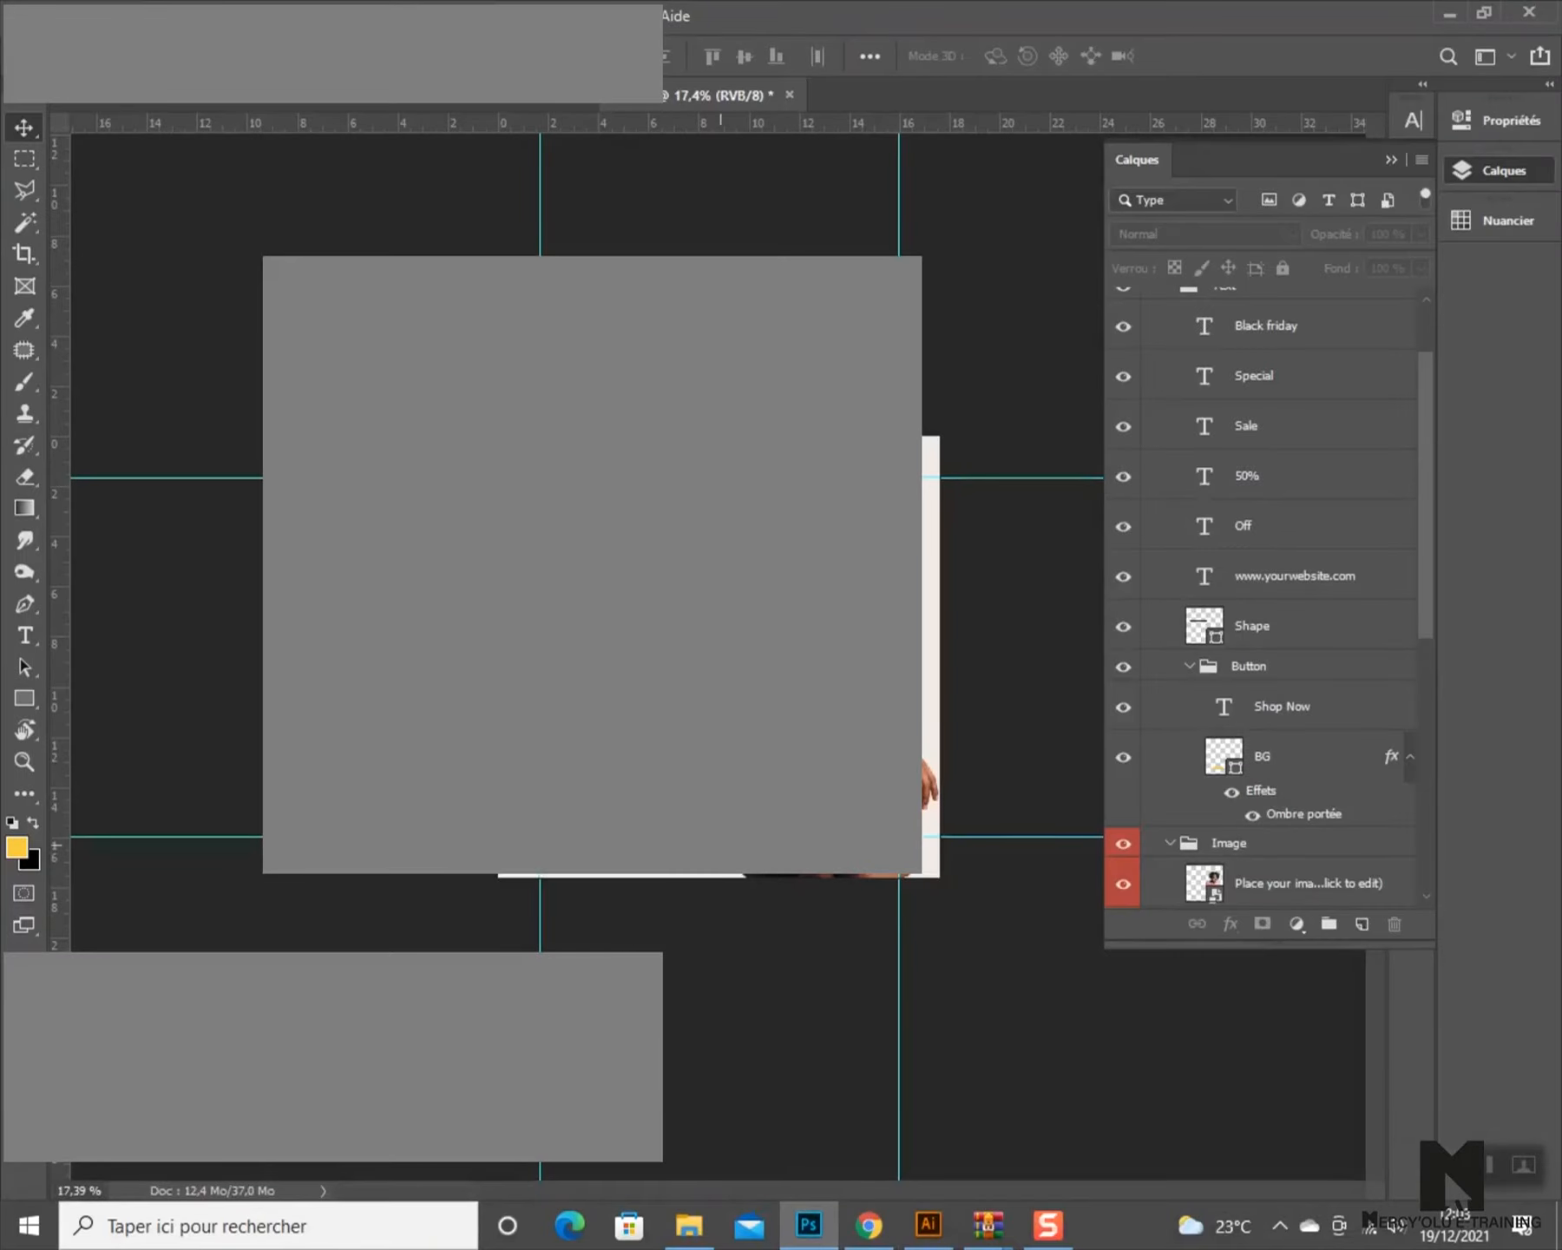
{"action": "scroll", "coordinate": [677, 633], "scroll_direction": "down", "scroll_amount": 1}
{"action": "scroll", "coordinate": [698, 658], "scroll_direction": "up", "scroll_amount": 5}
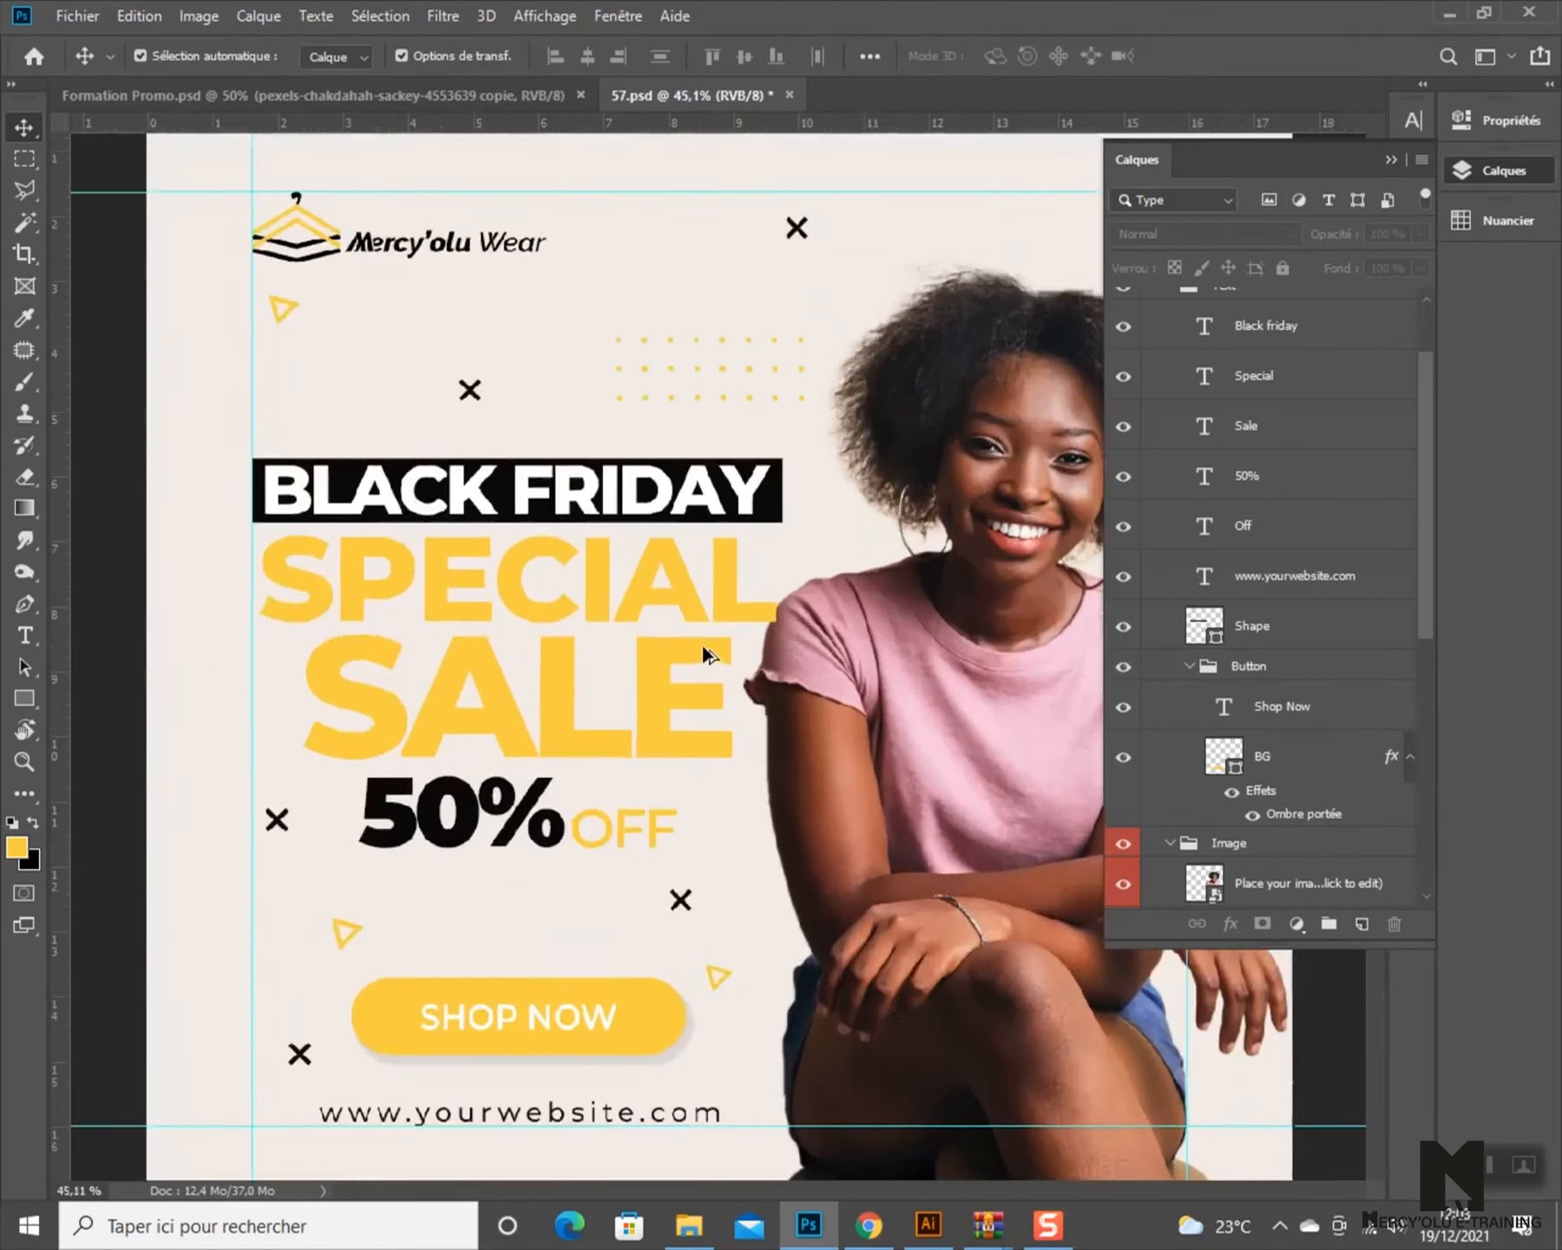
{"action": "scroll", "coordinate": [702, 646], "scroll_direction": "down", "scroll_amount": 3}
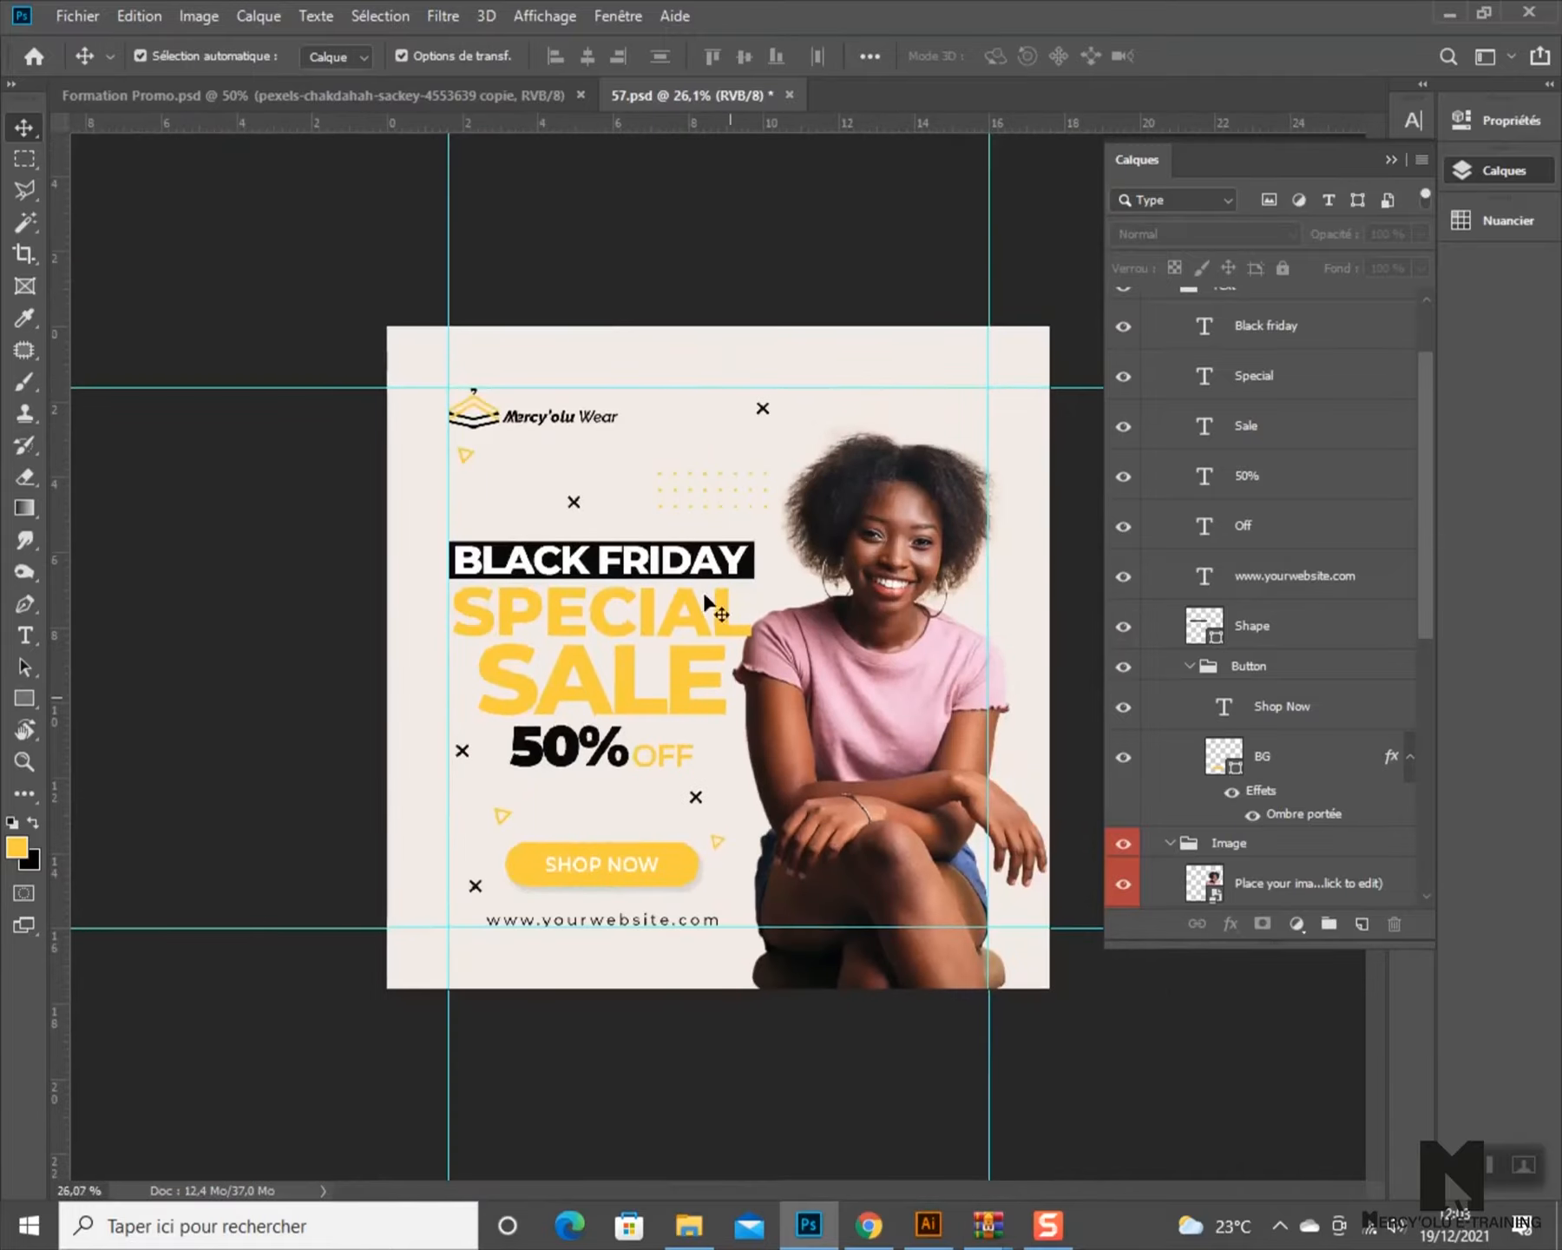